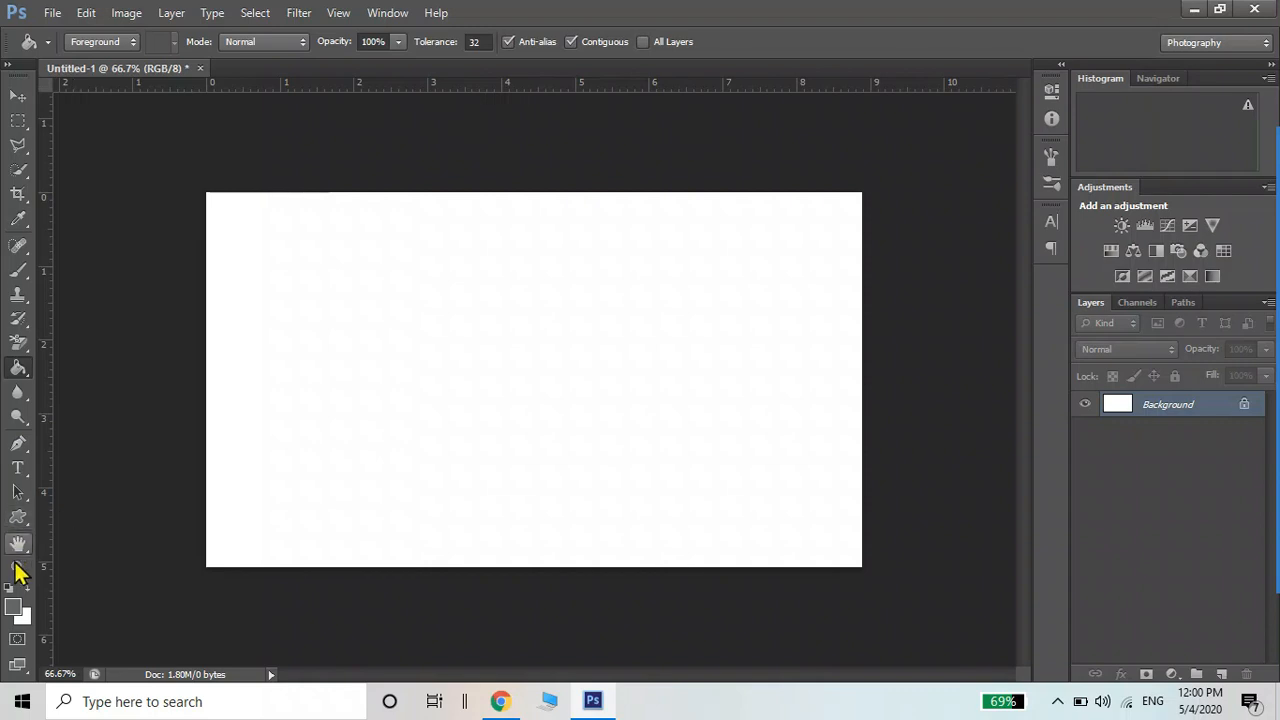
Fill the whole card background with red #cc0000 using the Paint Bucket
click(13, 606)
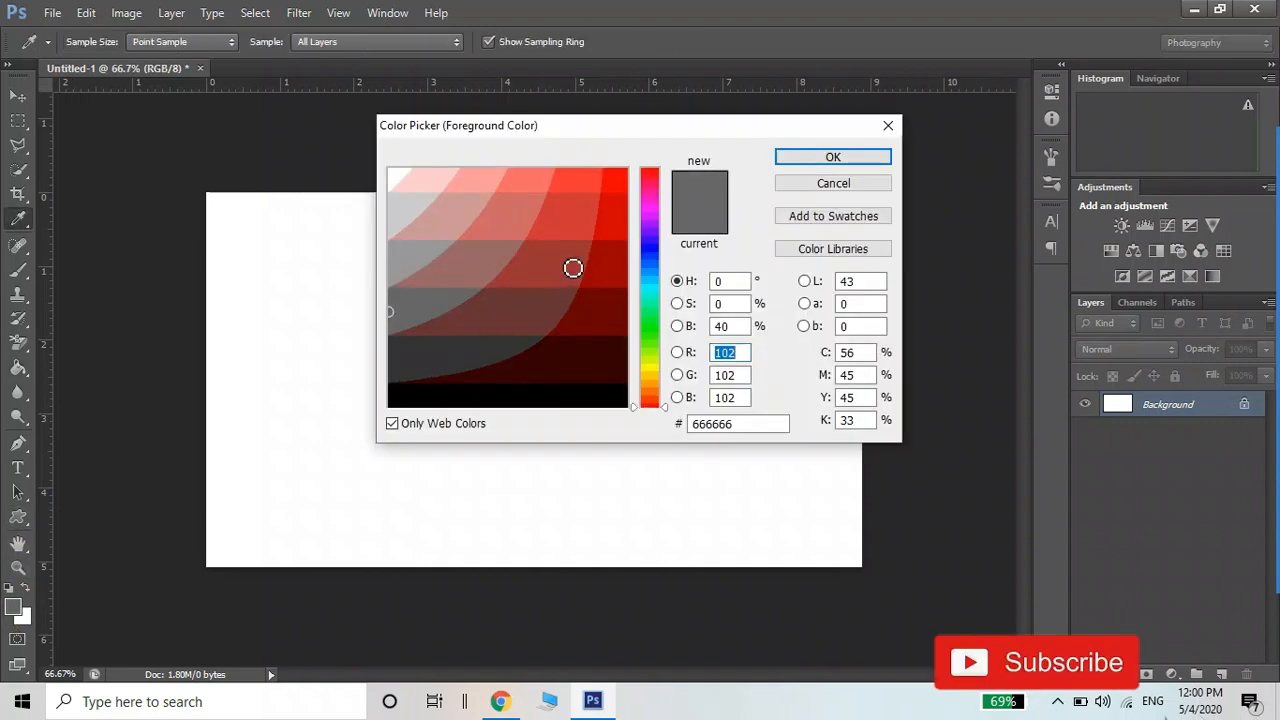
click(614, 227)
click(800, 158)
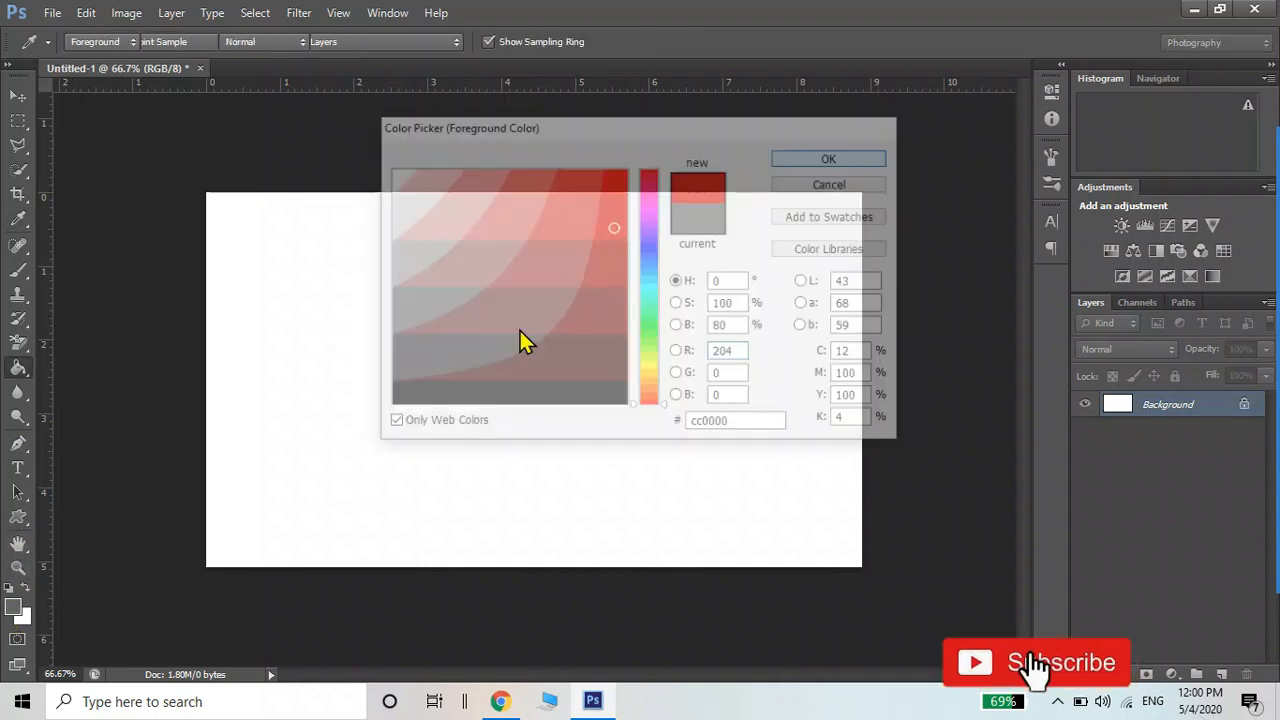
click(466, 343)
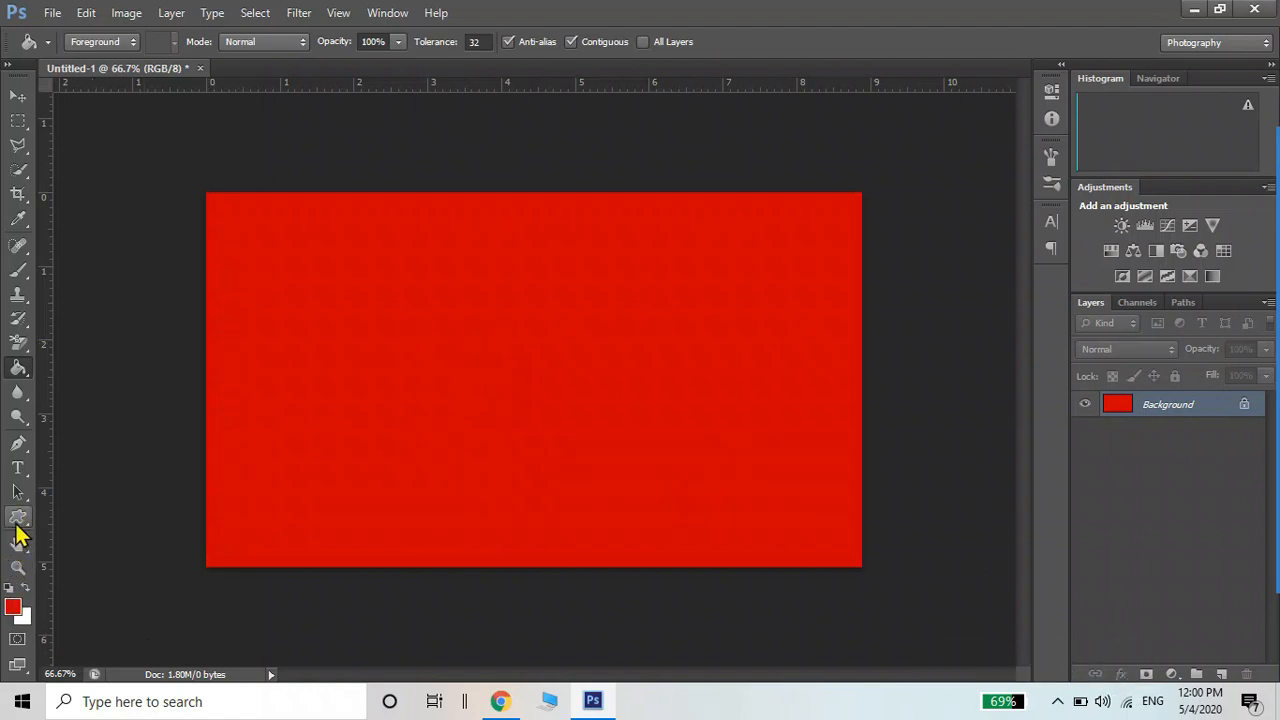
click(17, 521)
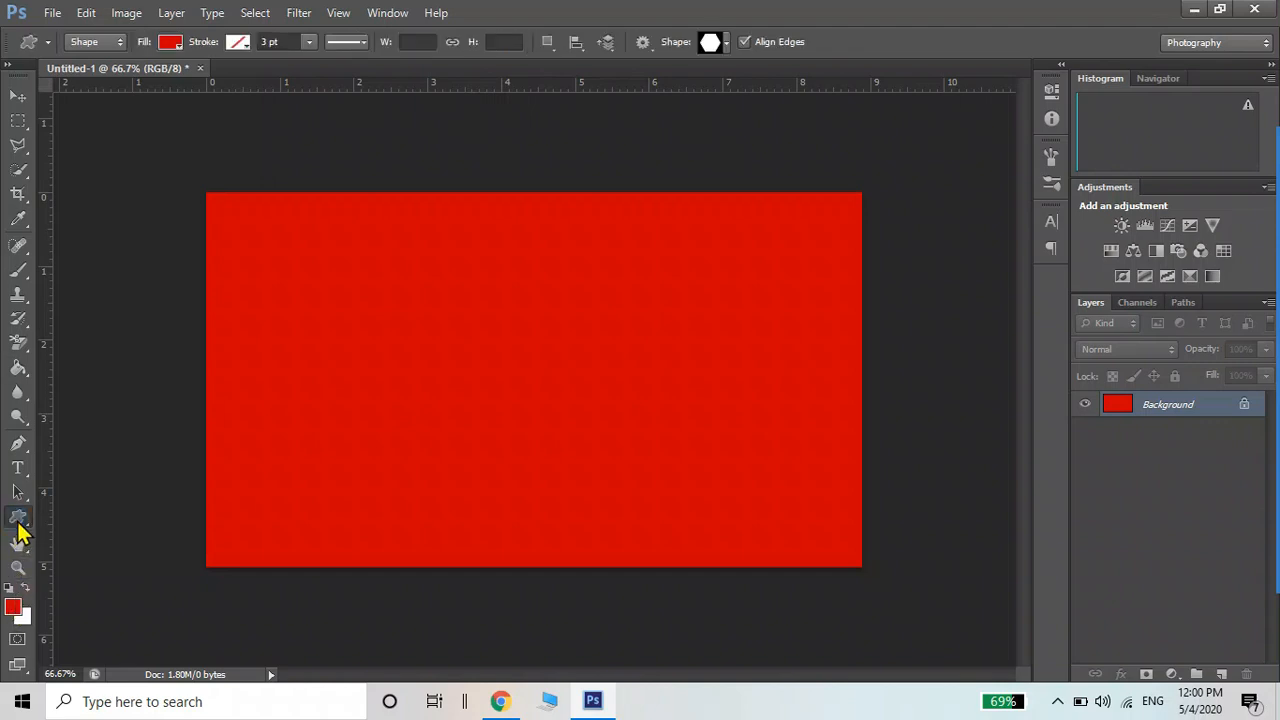
Draw a large grey (666666) ellipse over the card with the Ellipse tool
click(18, 522)
click(80, 549)
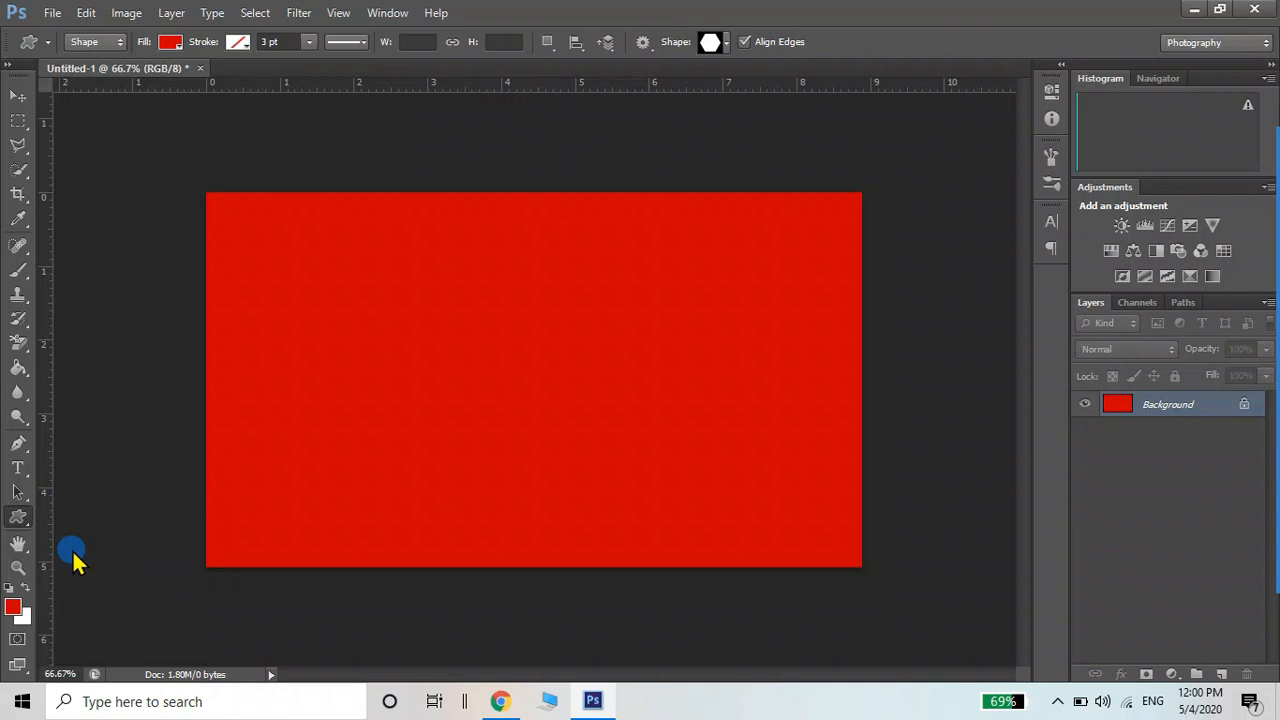
click(10, 610)
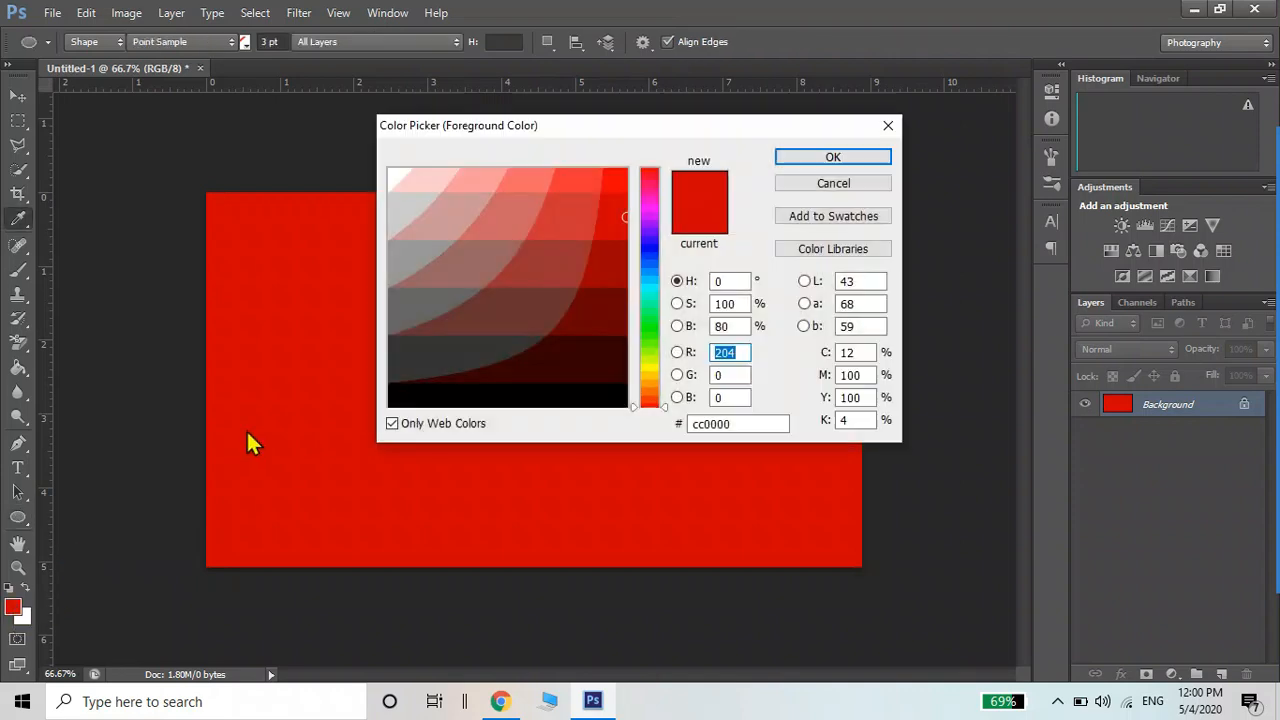
click(430, 301)
click(773, 159)
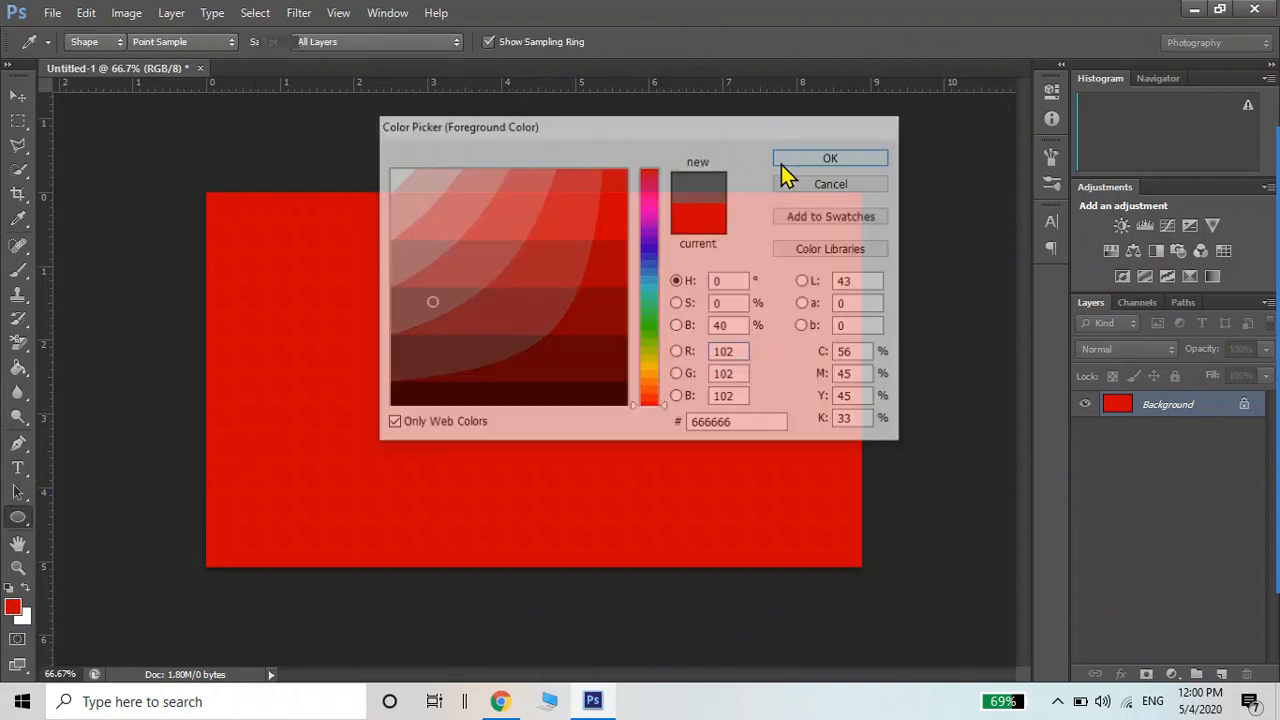
drag(150, 162, 808, 685)
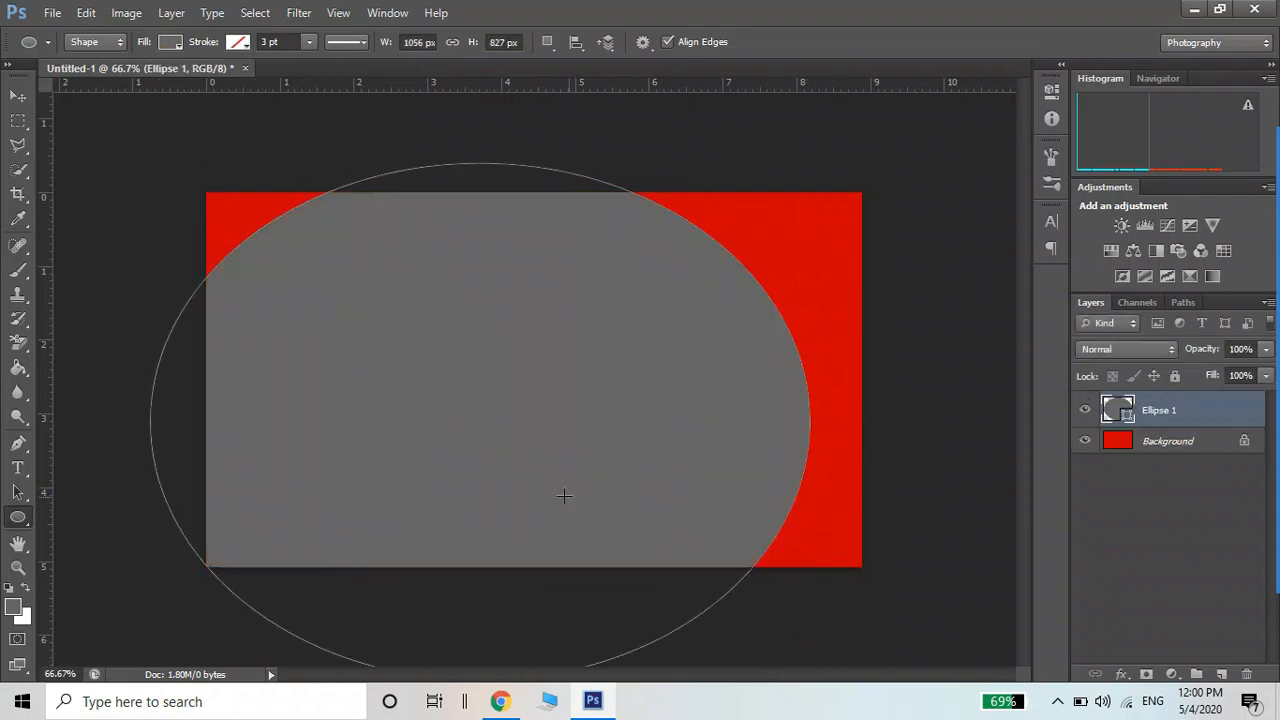
Move the ellipse up and left, then make it slightly taller and narrower to cover the left side
click(18, 96)
drag(454, 400, 417, 337)
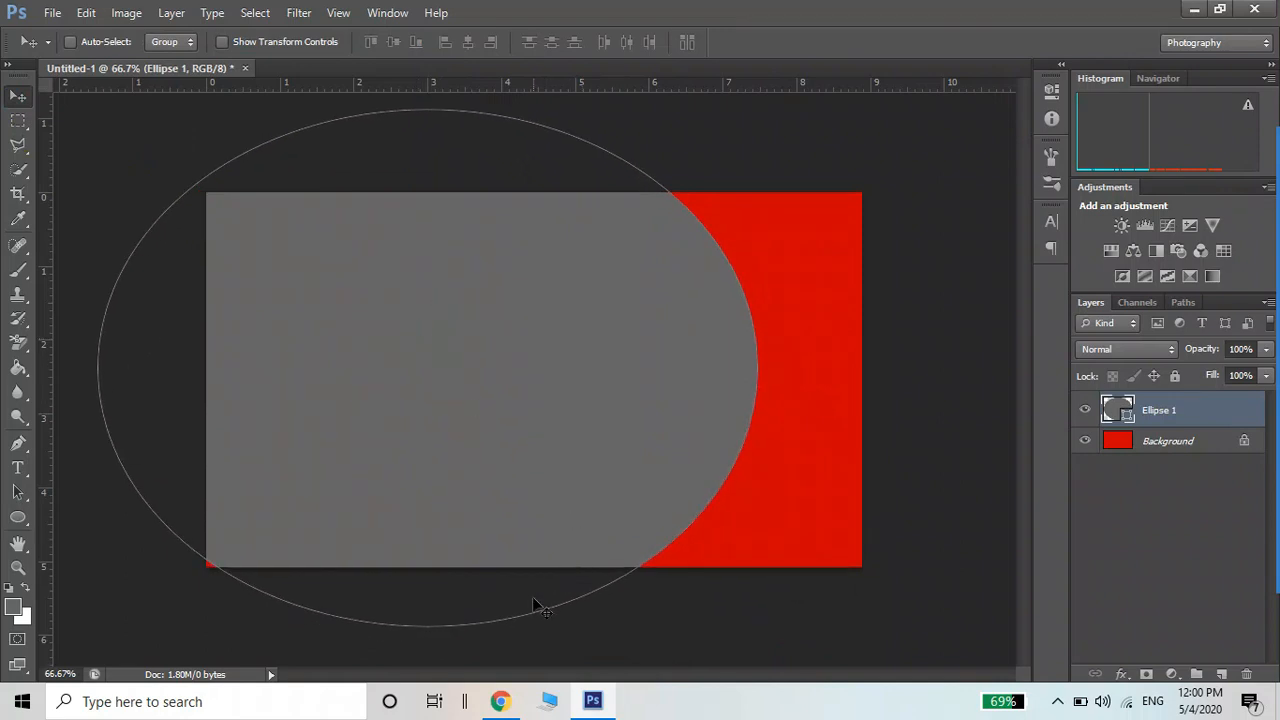
key(ctrl+t)
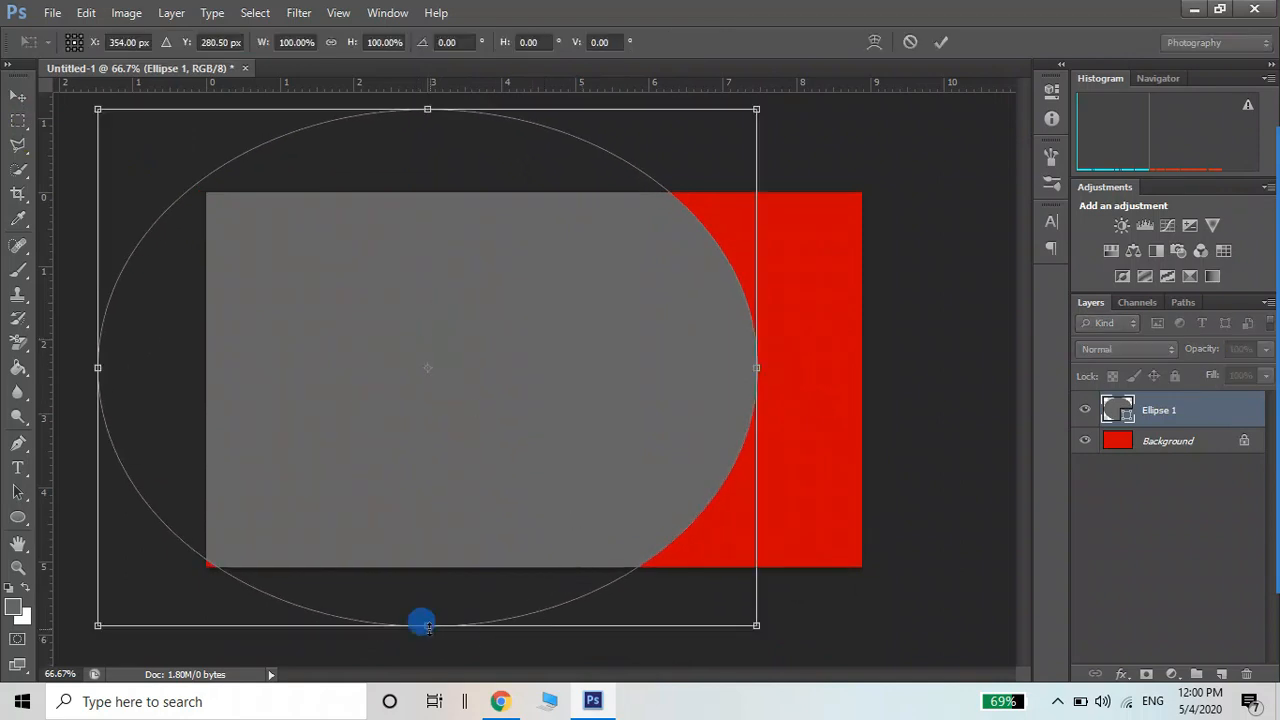
drag(427, 625, 427, 639)
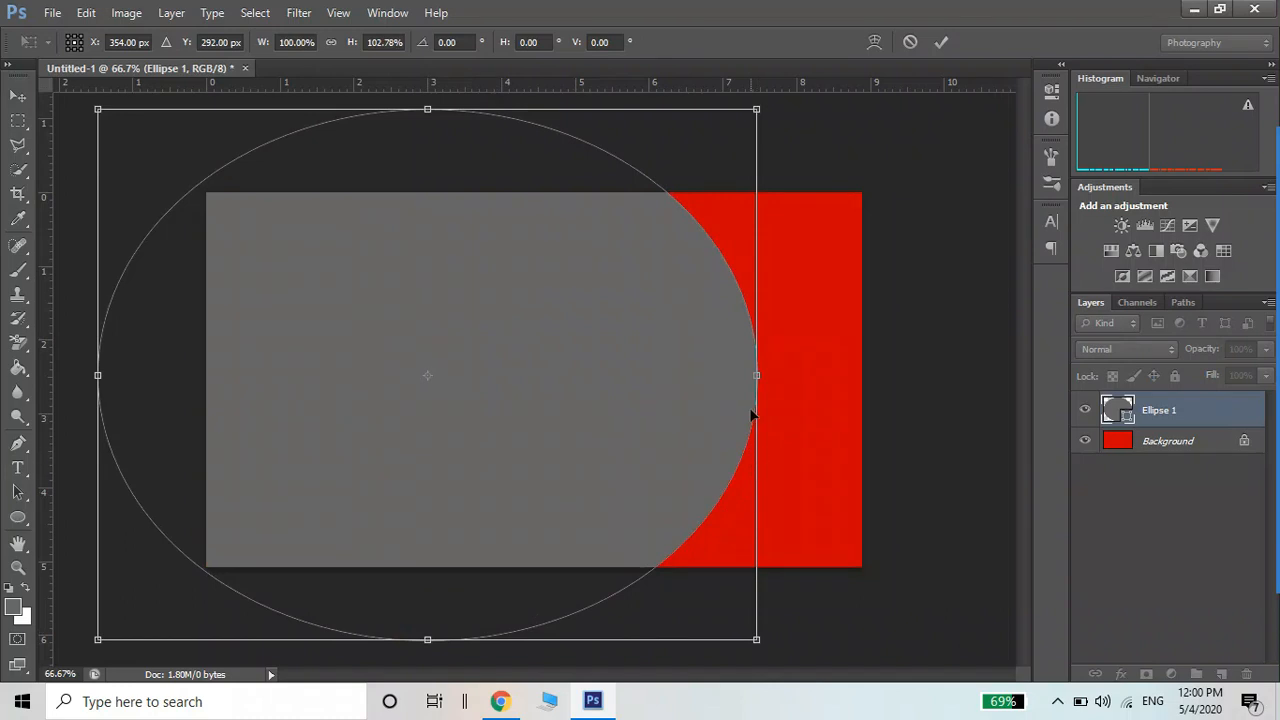
drag(755, 374, 734, 376)
key(Return)
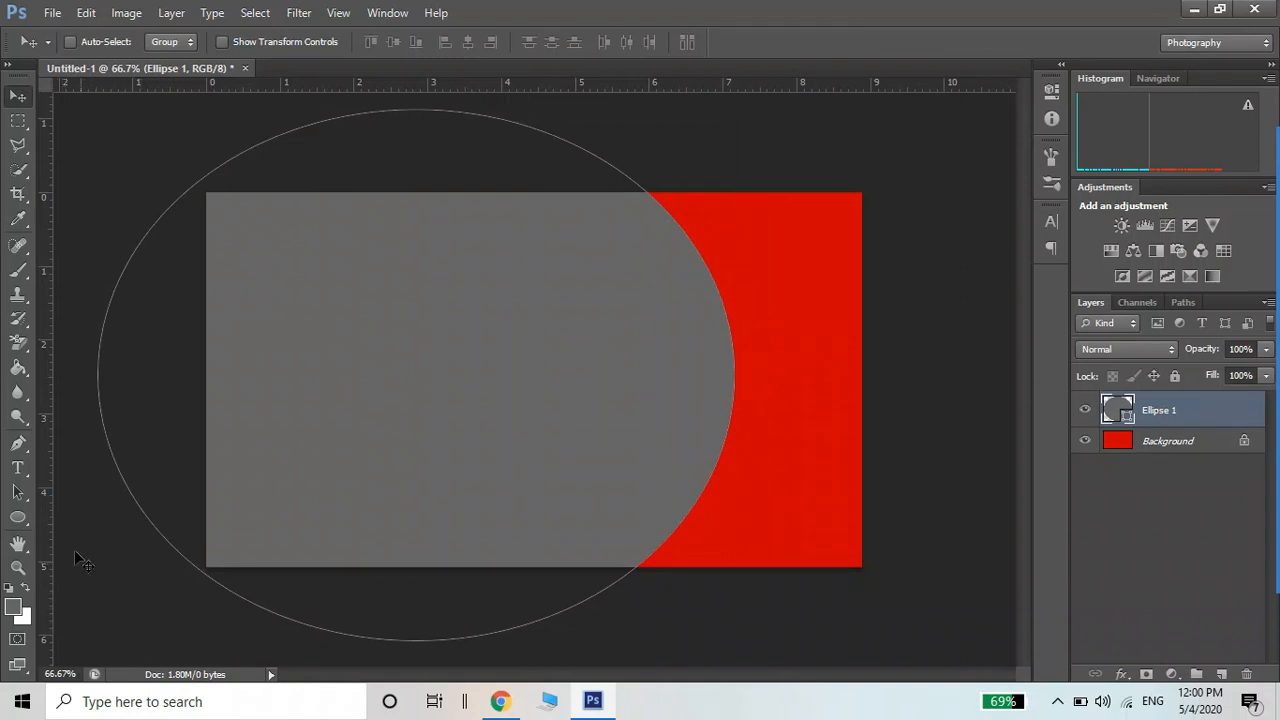
drag(404, 425, 412, 425)
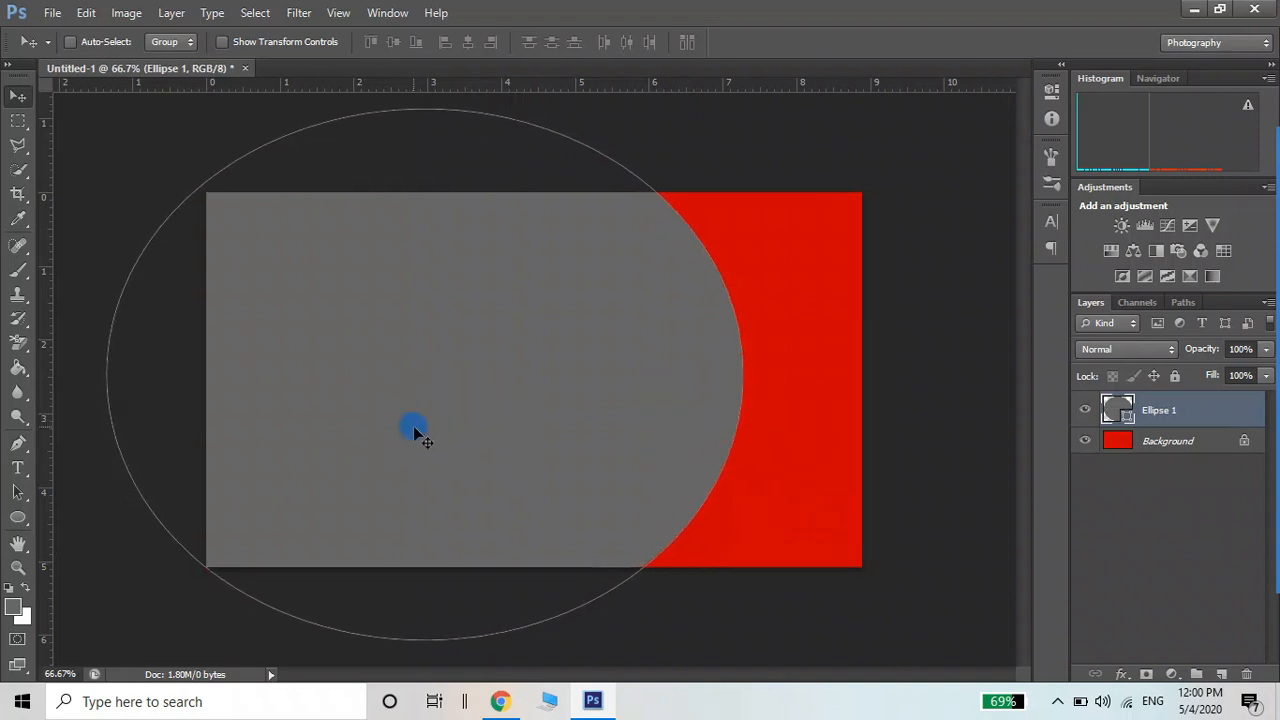
key(Down)
key(Down)
key(Down)
key(Down)
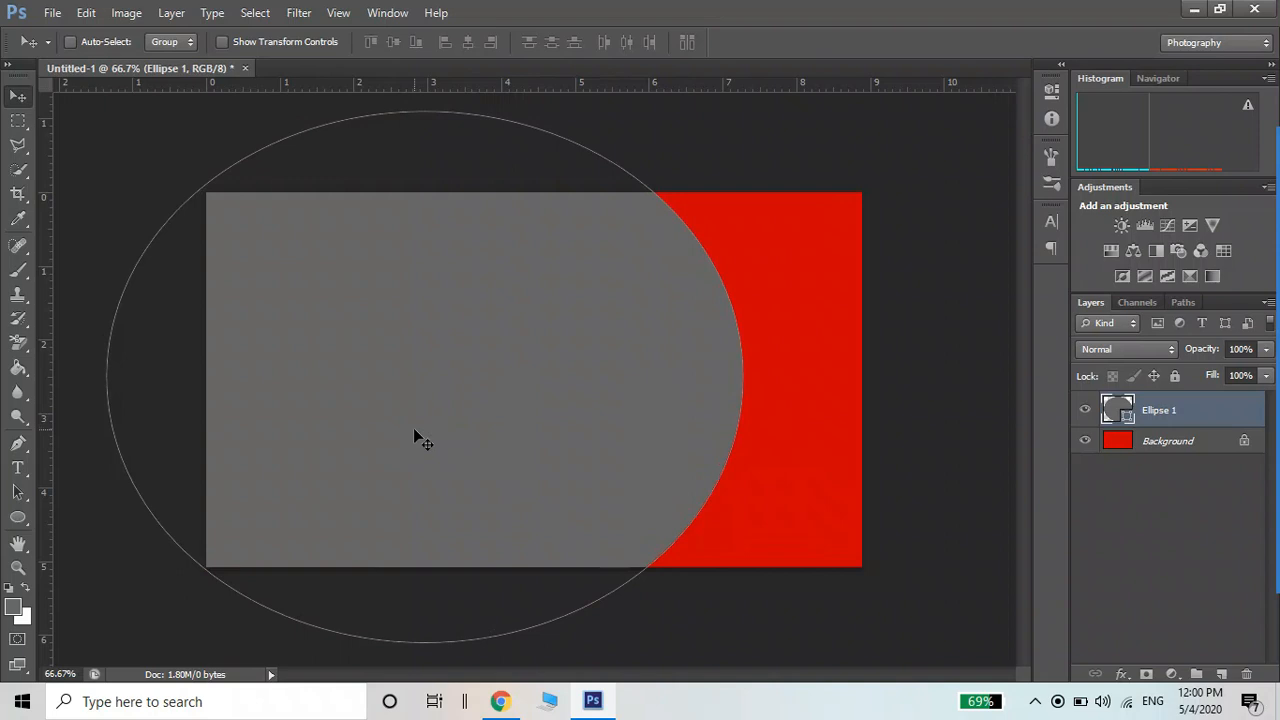
Switch to the Custom Shape tool and browse through the custom shape list
click(18, 517)
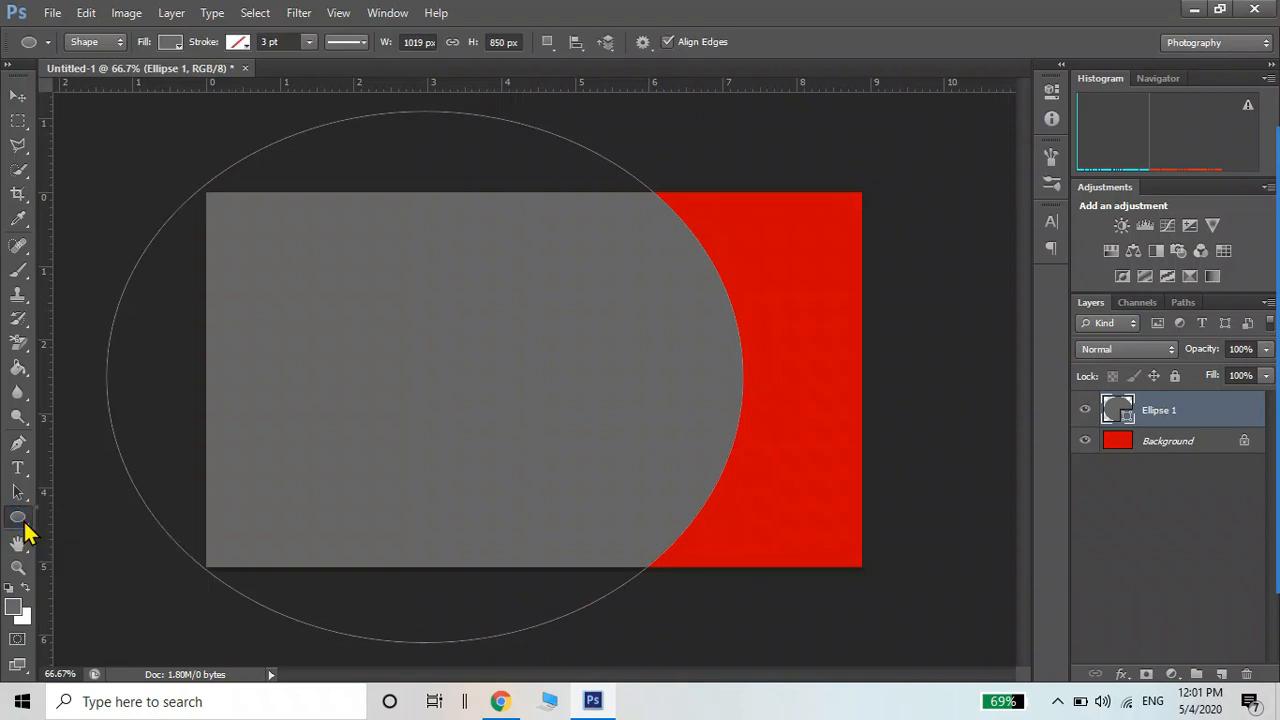
click(20, 518)
click(100, 602)
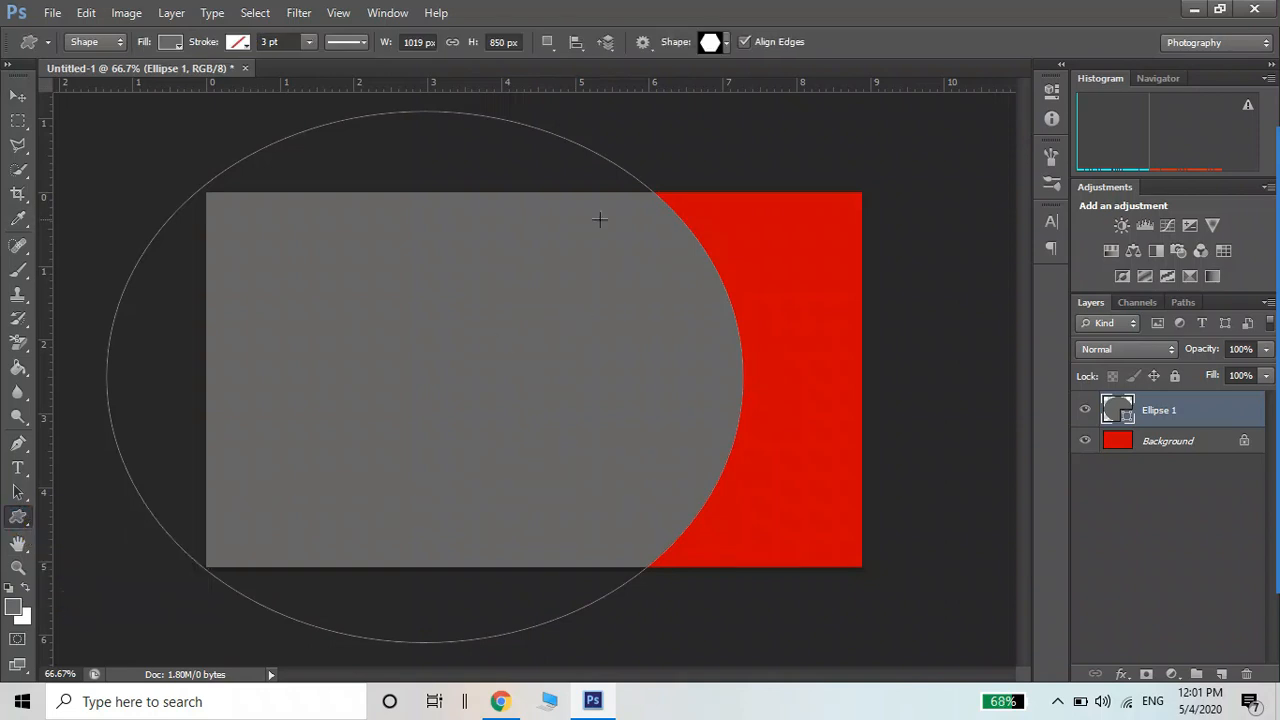
click(726, 43)
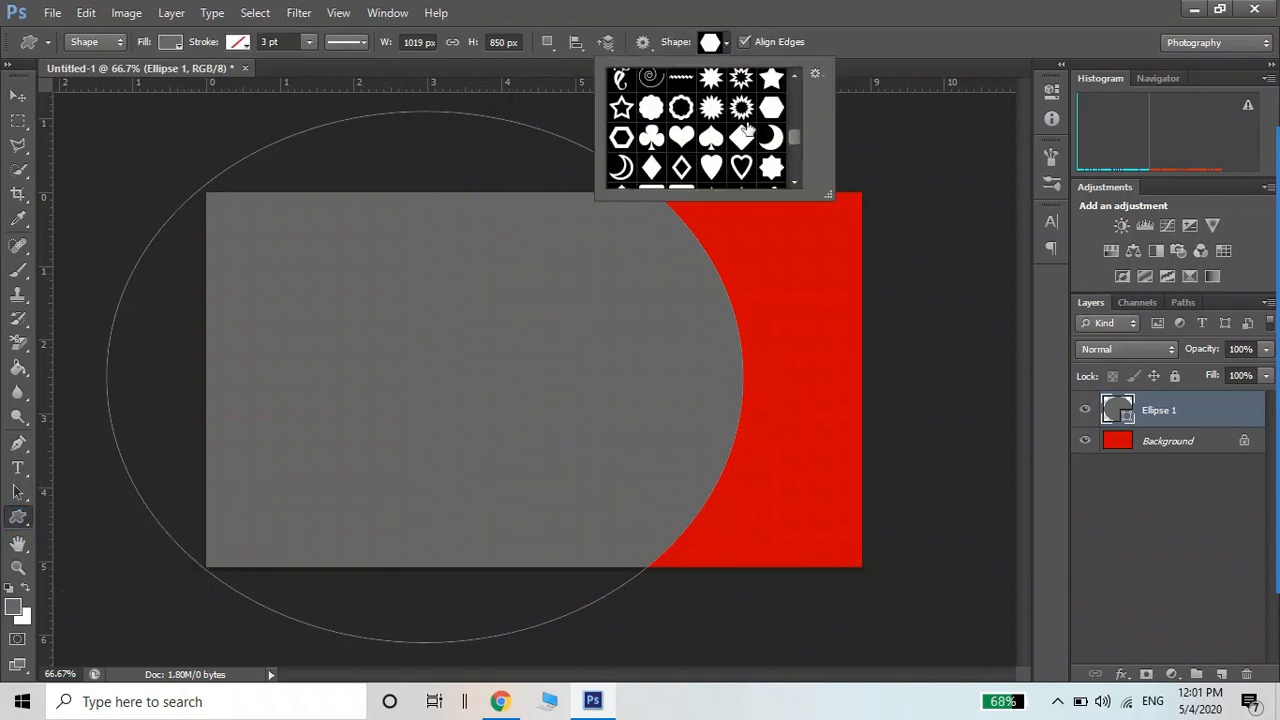
drag(794, 136, 794, 126)
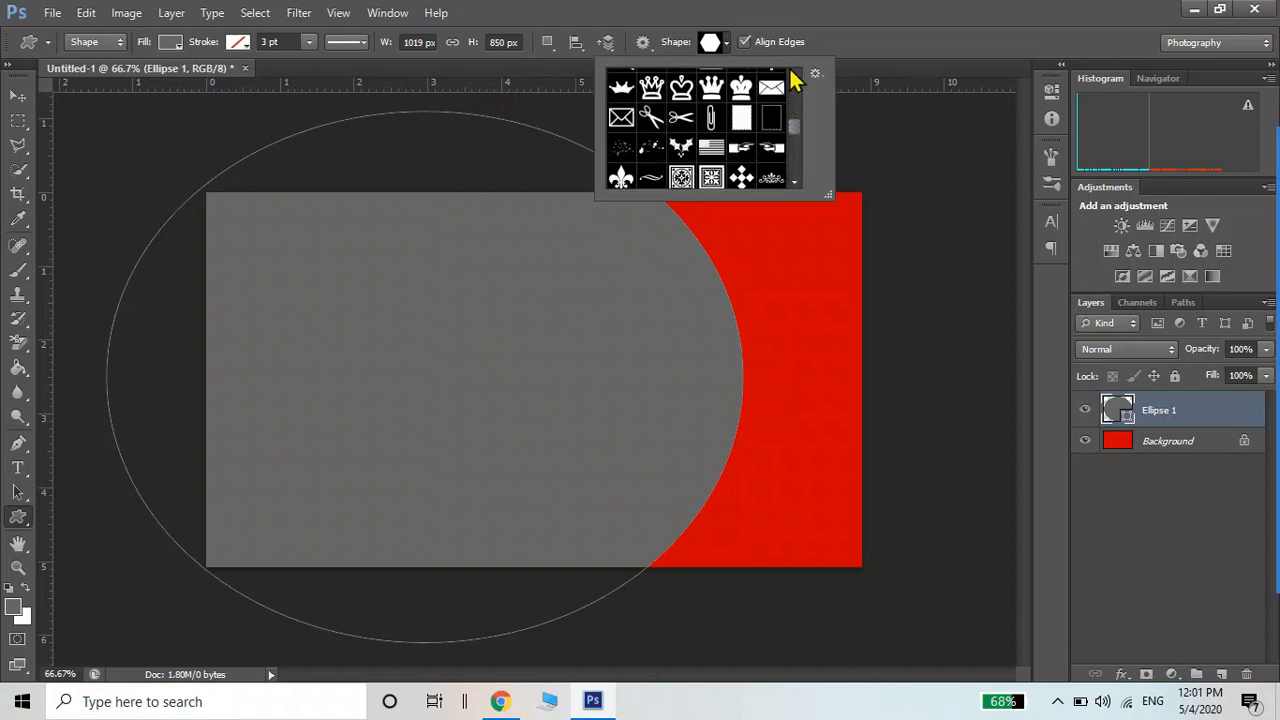
click(792, 73)
click(792, 75)
click(792, 75)
click(792, 75)
click(792, 75)
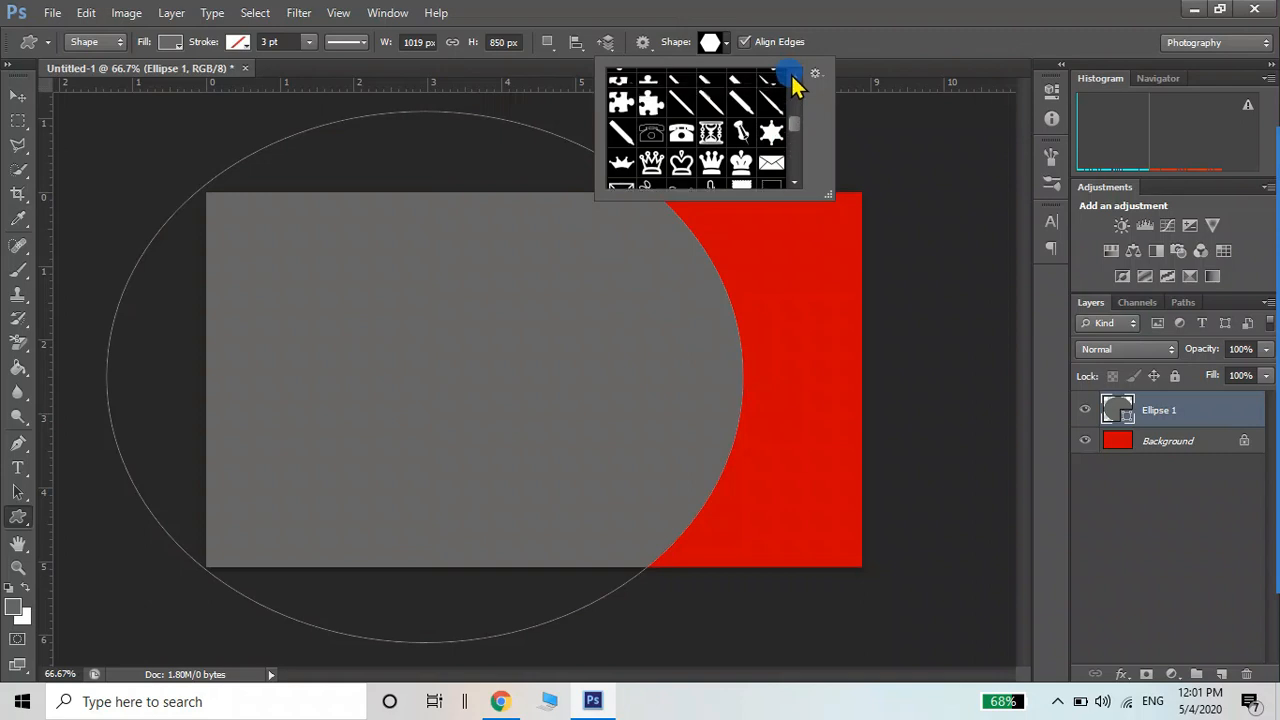
click(792, 75)
click(792, 75)
click(792, 75)
click(792, 75)
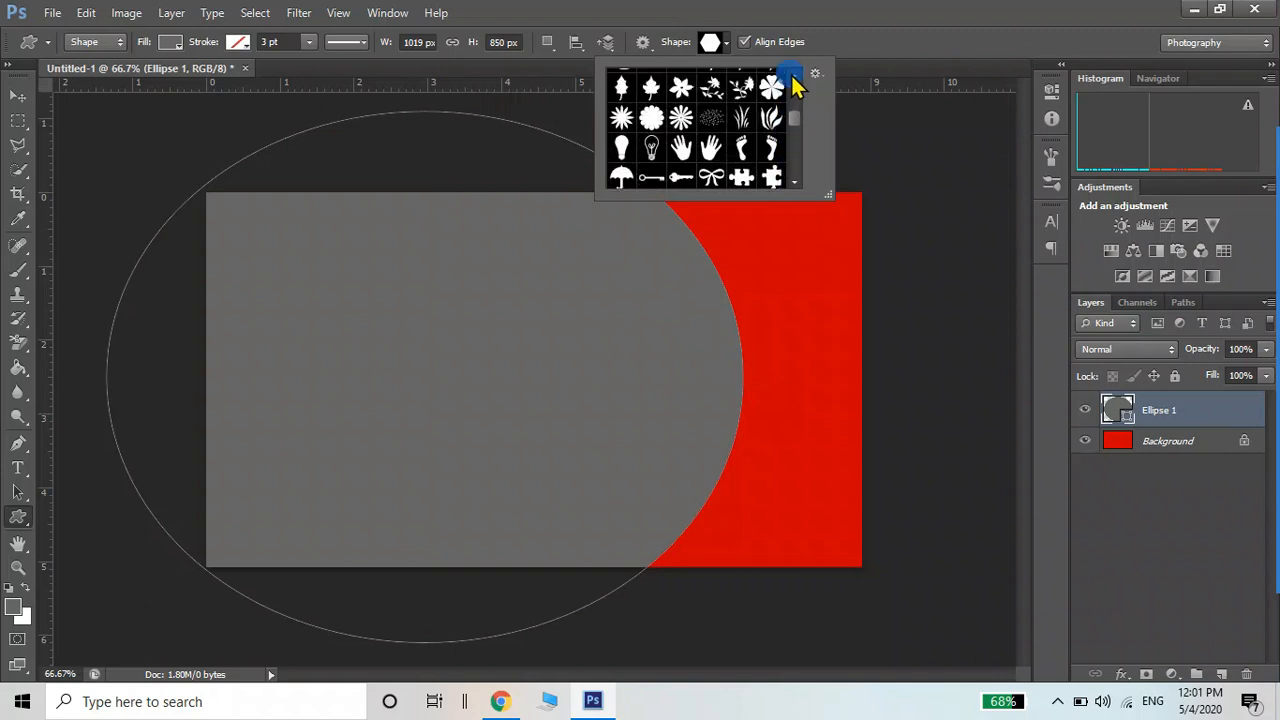
click(792, 75)
click(792, 75)
click(792, 75)
click(792, 75)
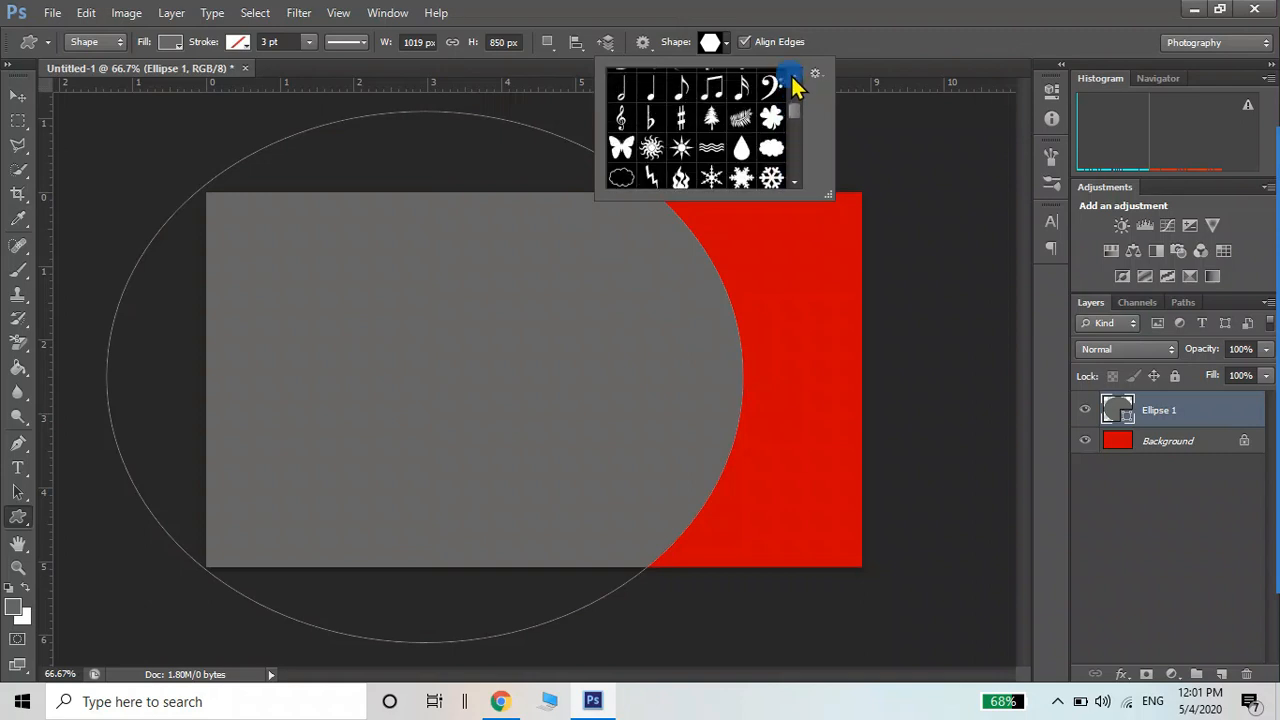
click(792, 75)
click(792, 75)
click(792, 75)
click(792, 75)
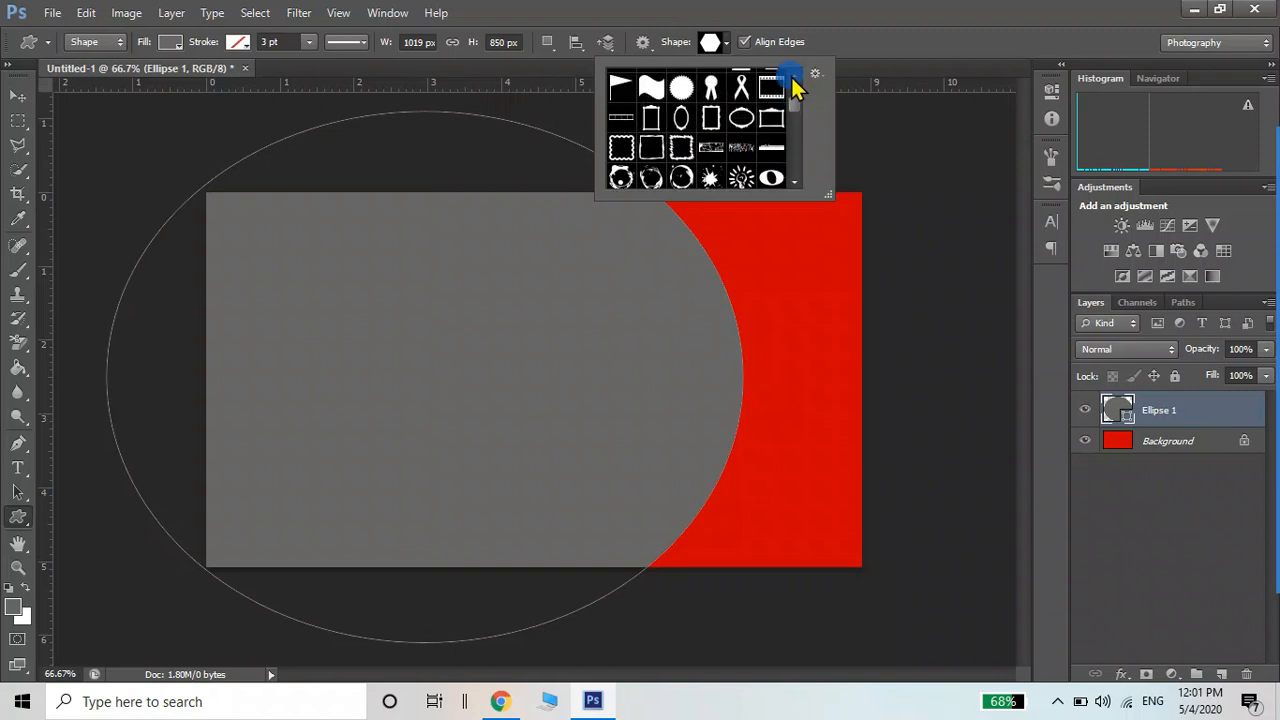
click(792, 75)
click(792, 75)
click(792, 75)
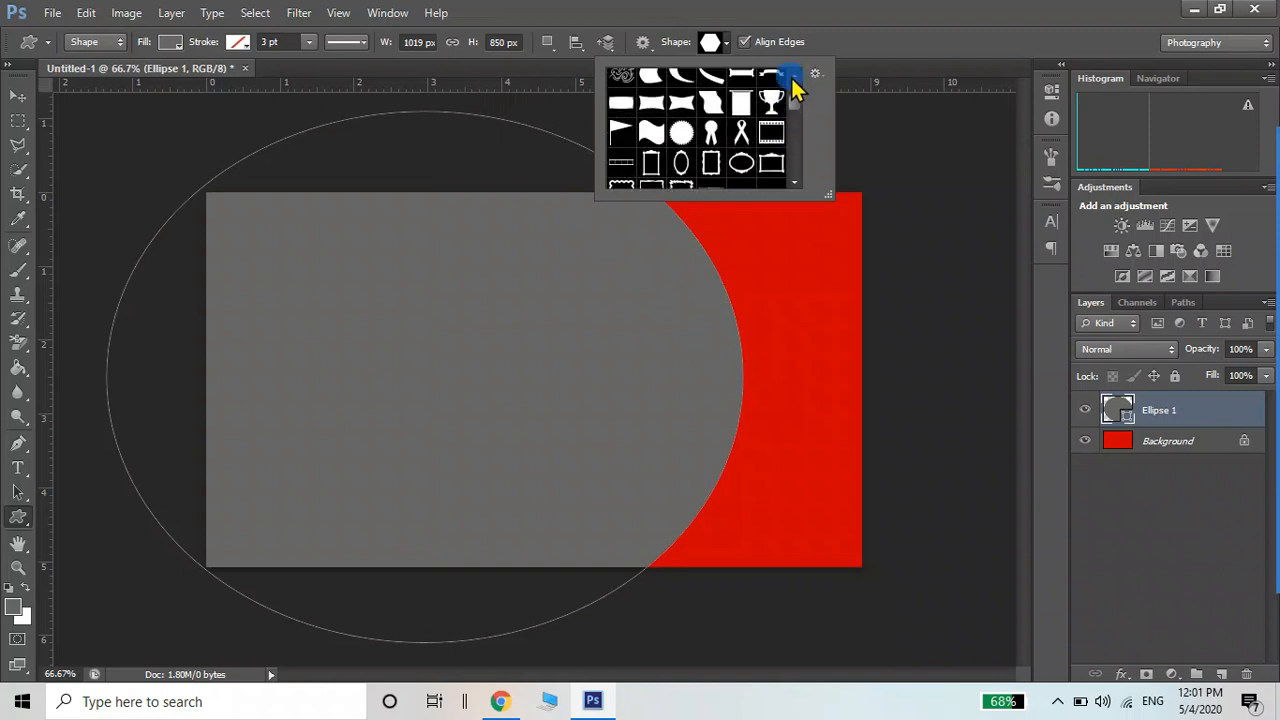
click(792, 75)
click(793, 76)
click(793, 76)
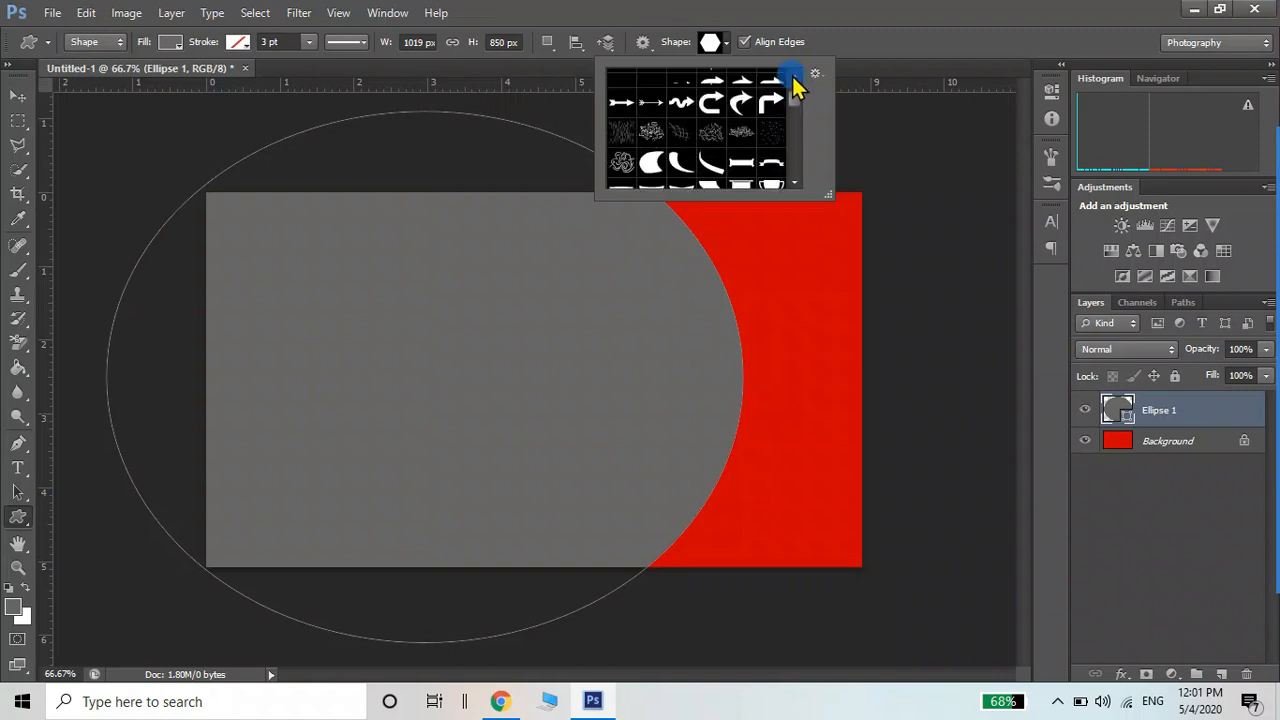
click(793, 76)
click(793, 76)
drag(793, 89, 797, 143)
Pick the hexagon custom shape and undo the accidental triangle shape
click(771, 127)
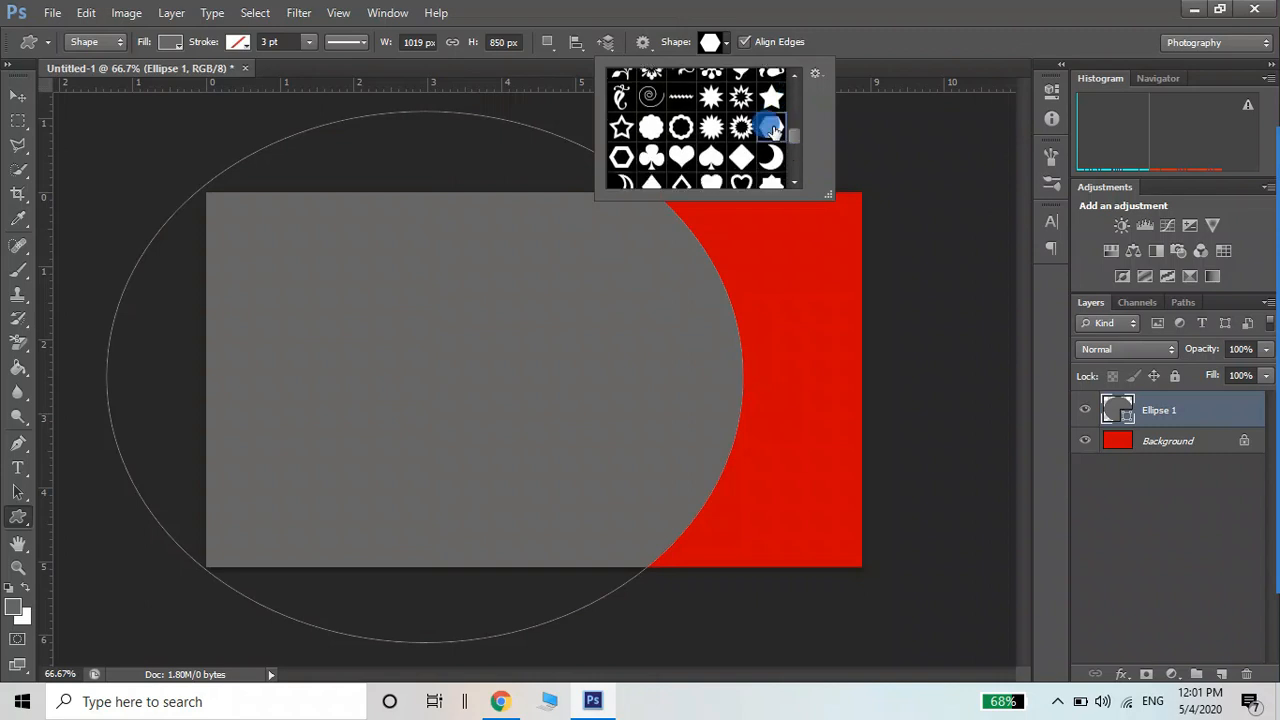
click(862, 162)
click(862, 162)
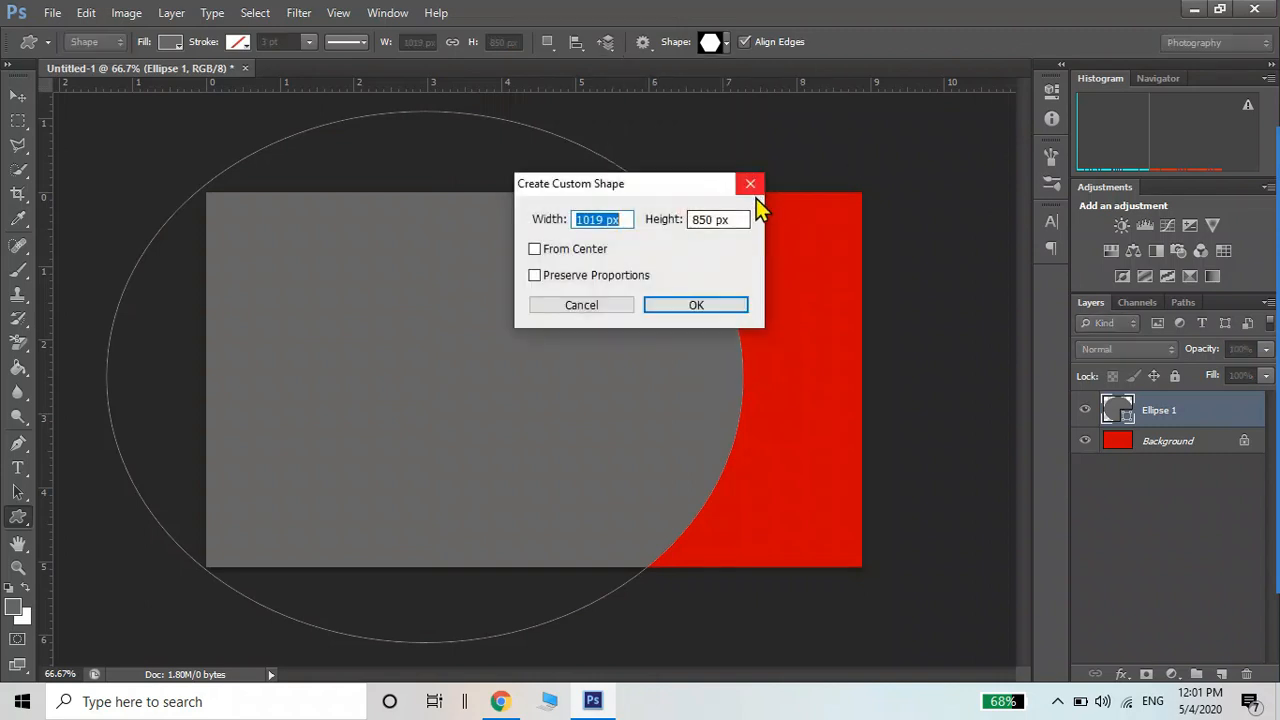
click(700, 306)
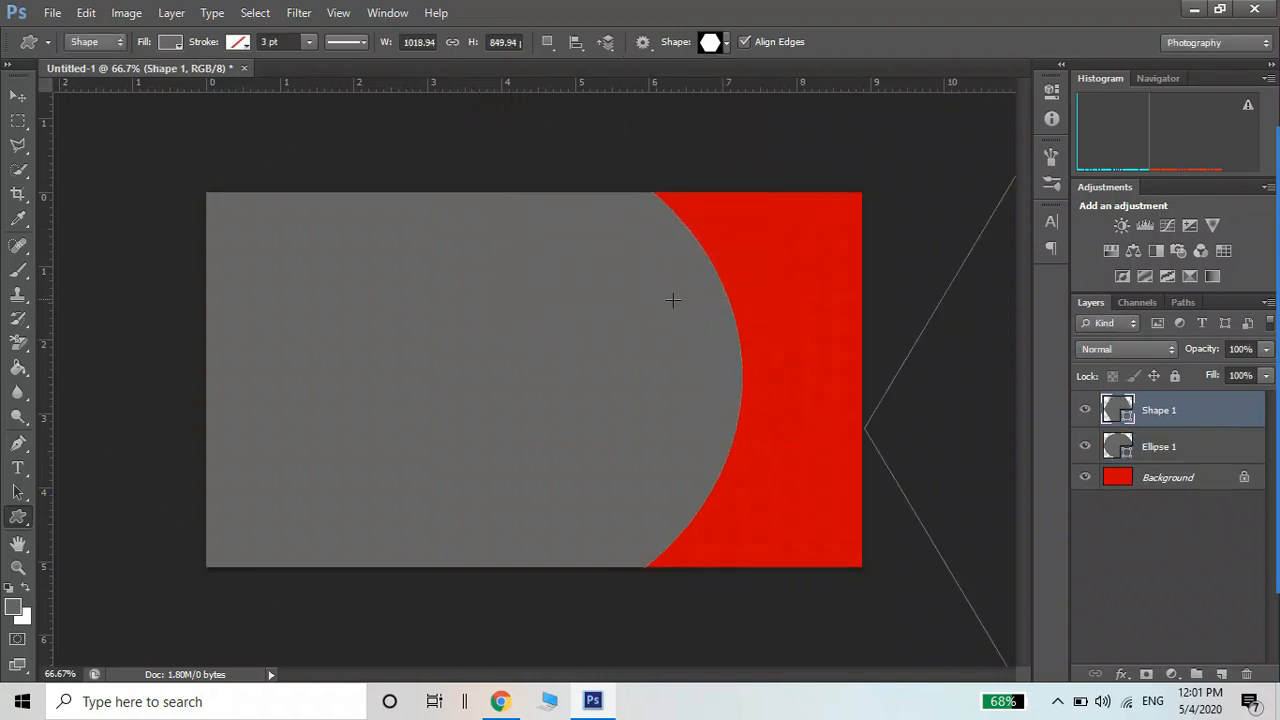
key(ctrl+z)
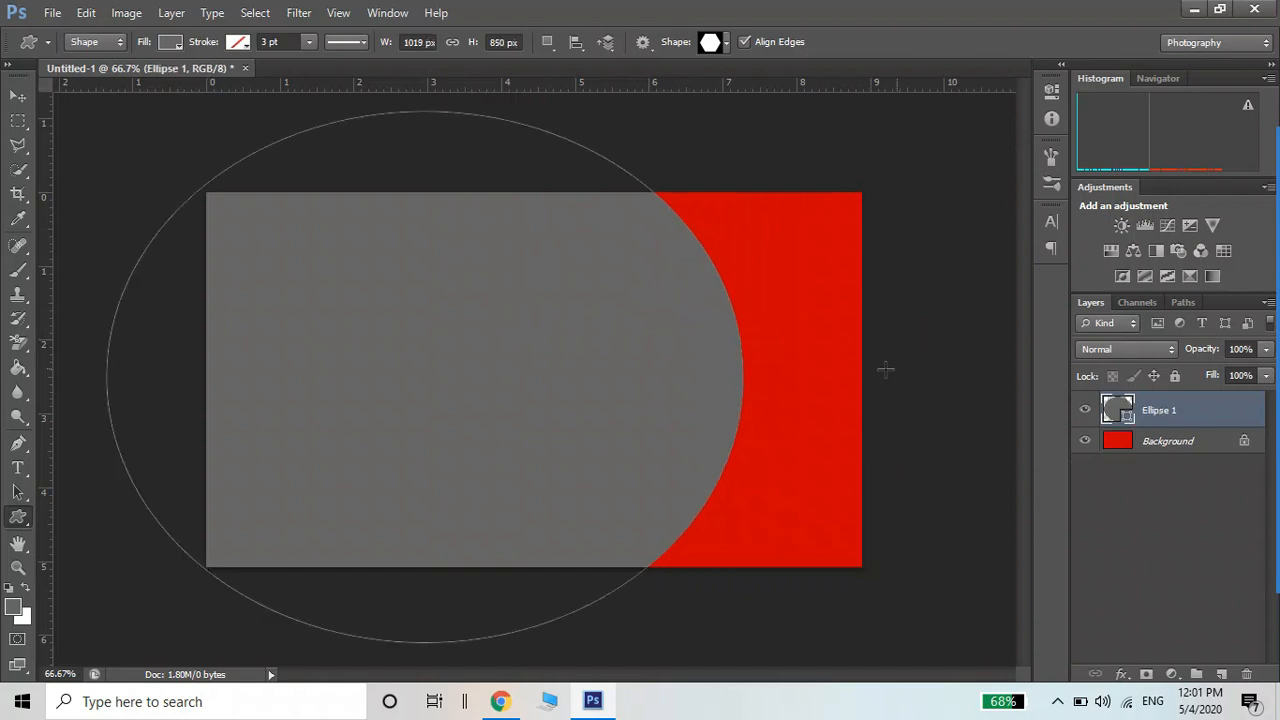
Draw a hexagon on the red strip, shift it left and shrink it to about 87%
drag(668, 284, 897, 466)
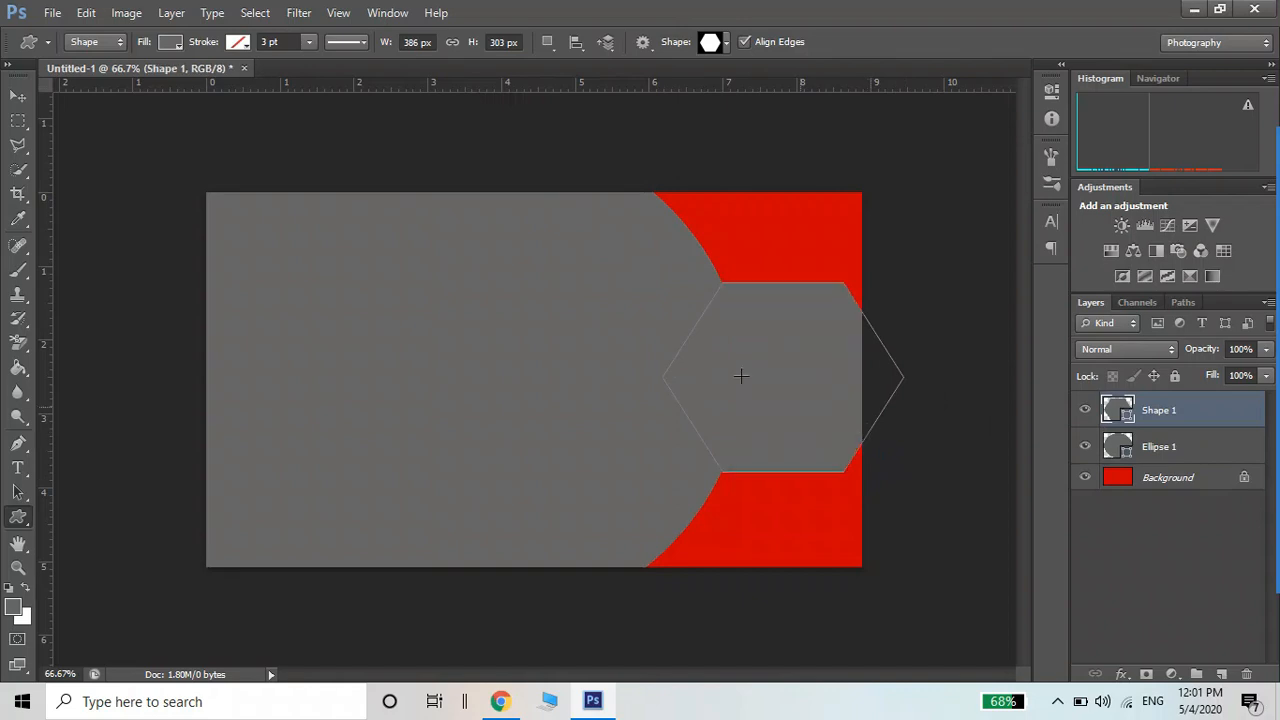
click(18, 96)
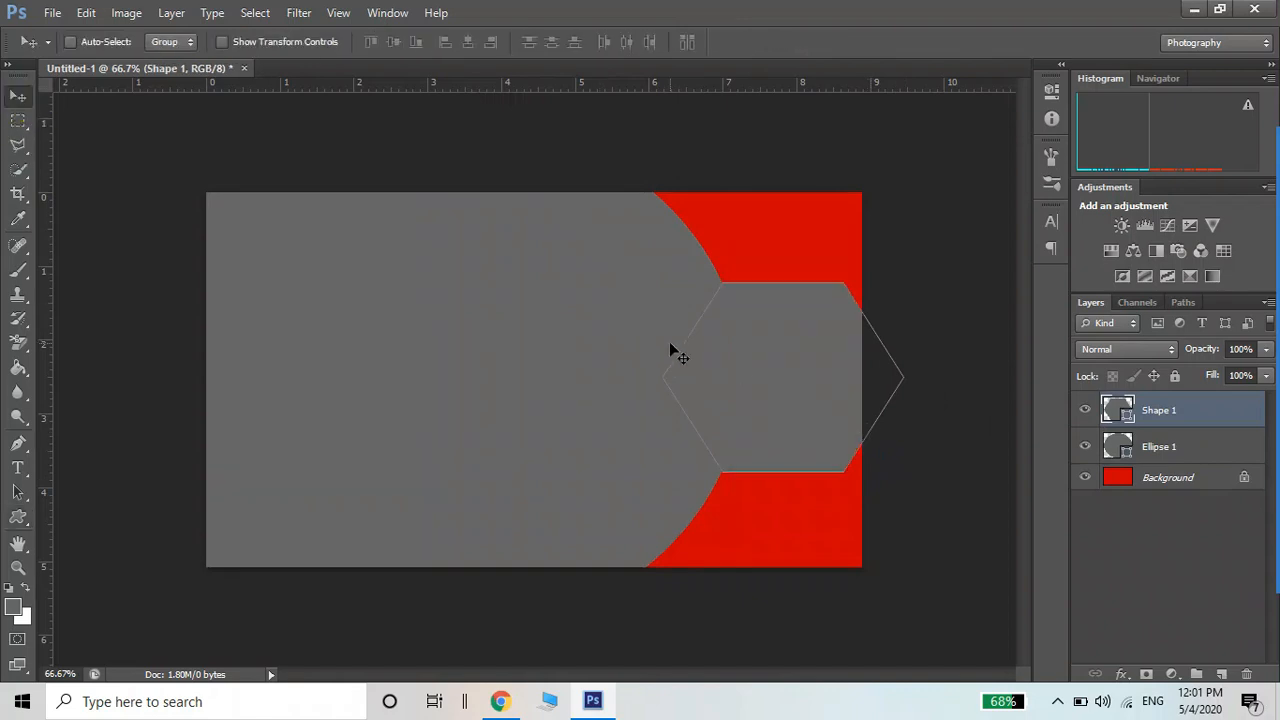
mouse_move(732, 362)
mouse_down()
mouse_move(683, 363)
mouse_move(731, 374)
mouse_up()
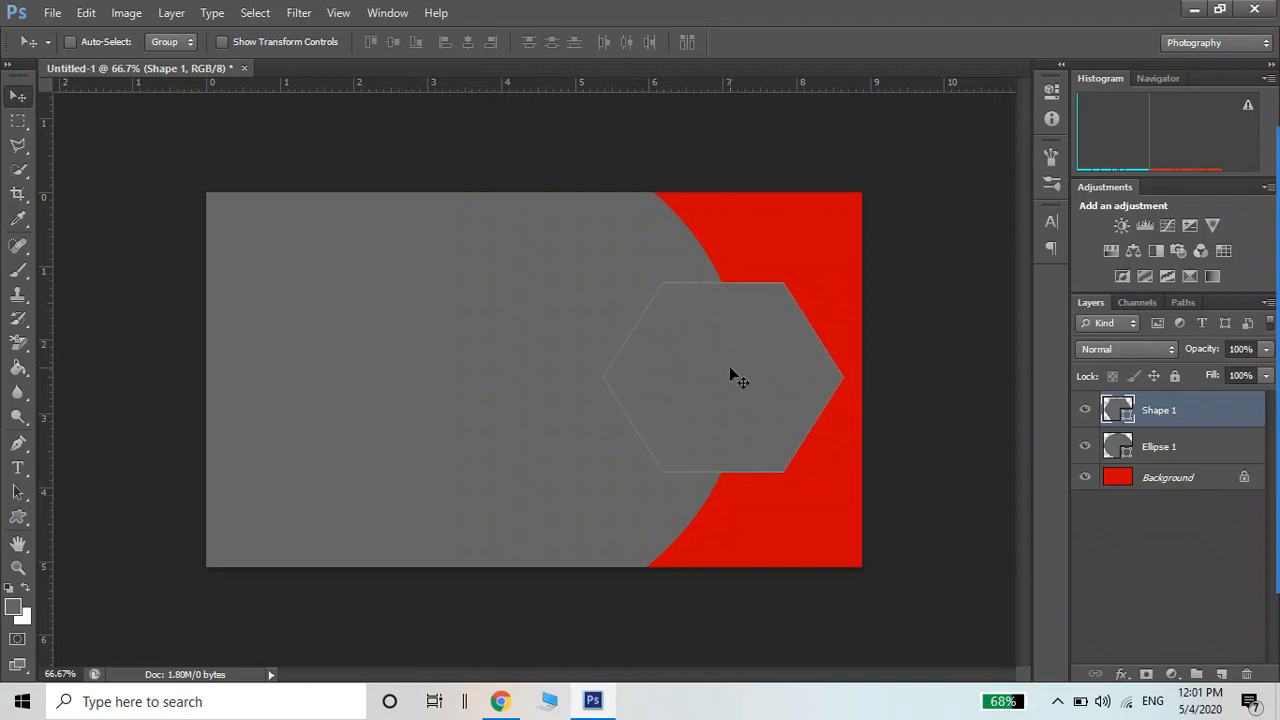
key(ctrl+t)
drag(603, 286, 628, 314)
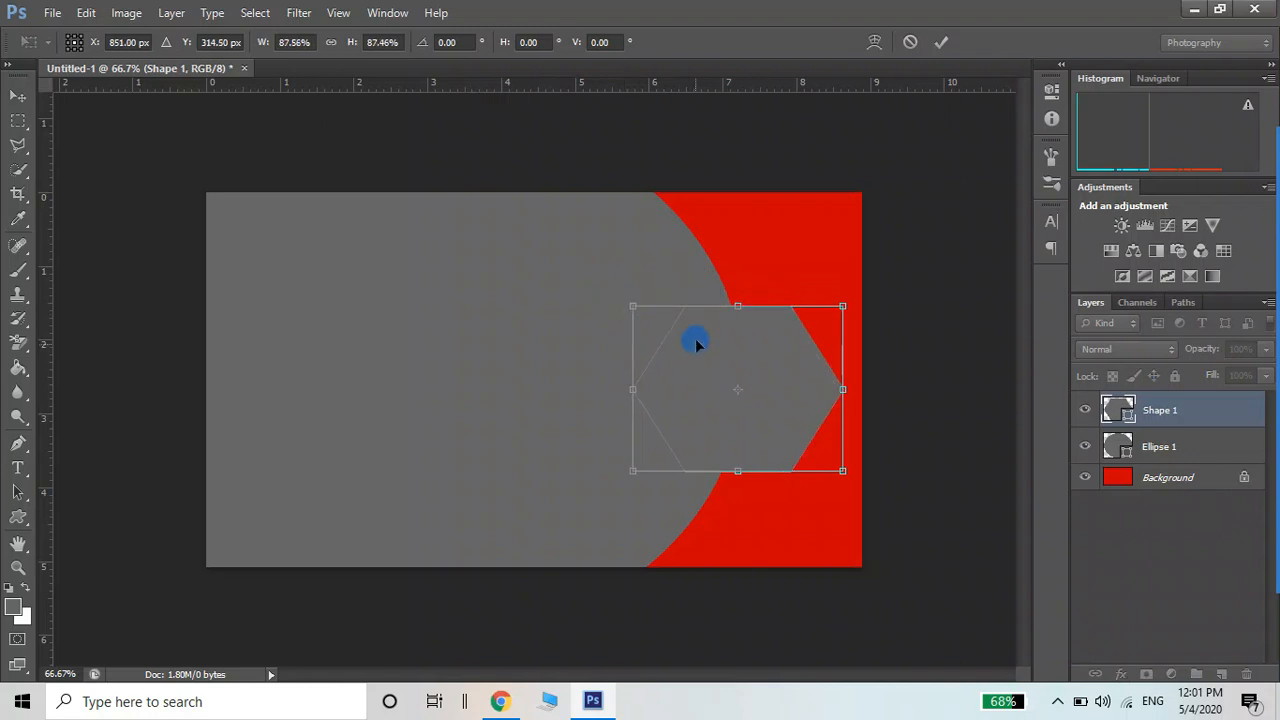
drag(697, 344, 689, 340)
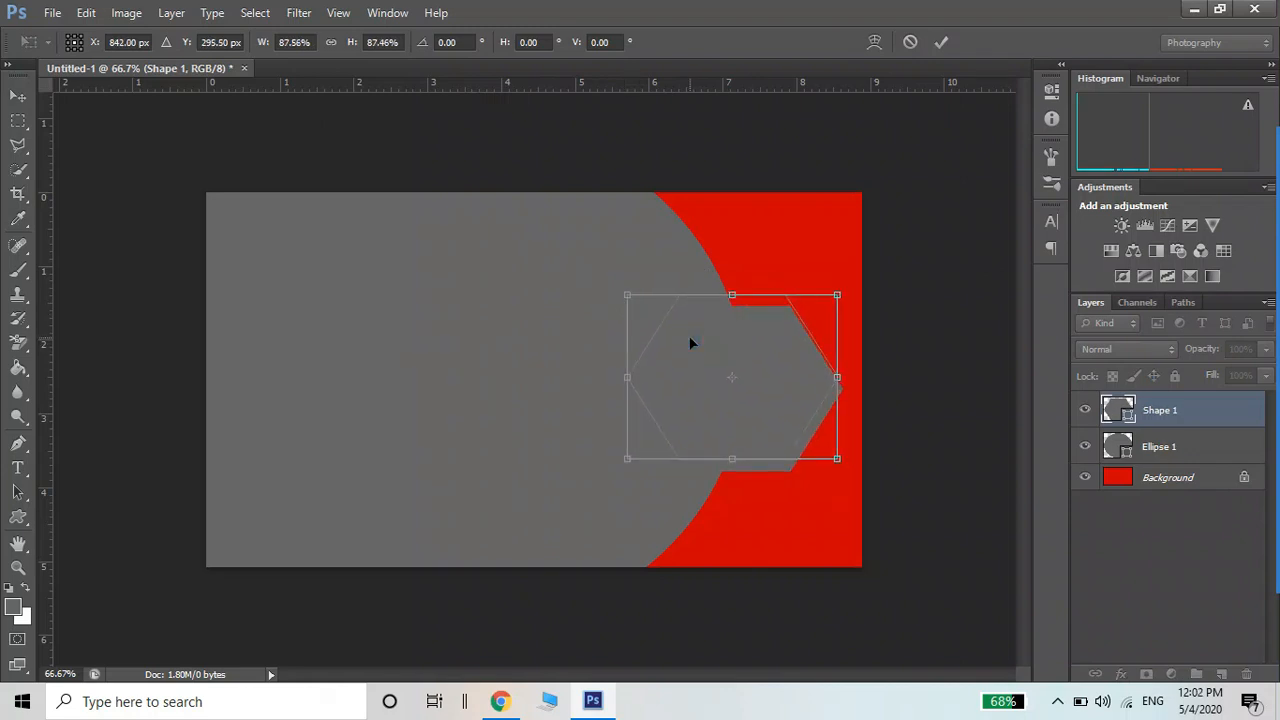
key(Return)
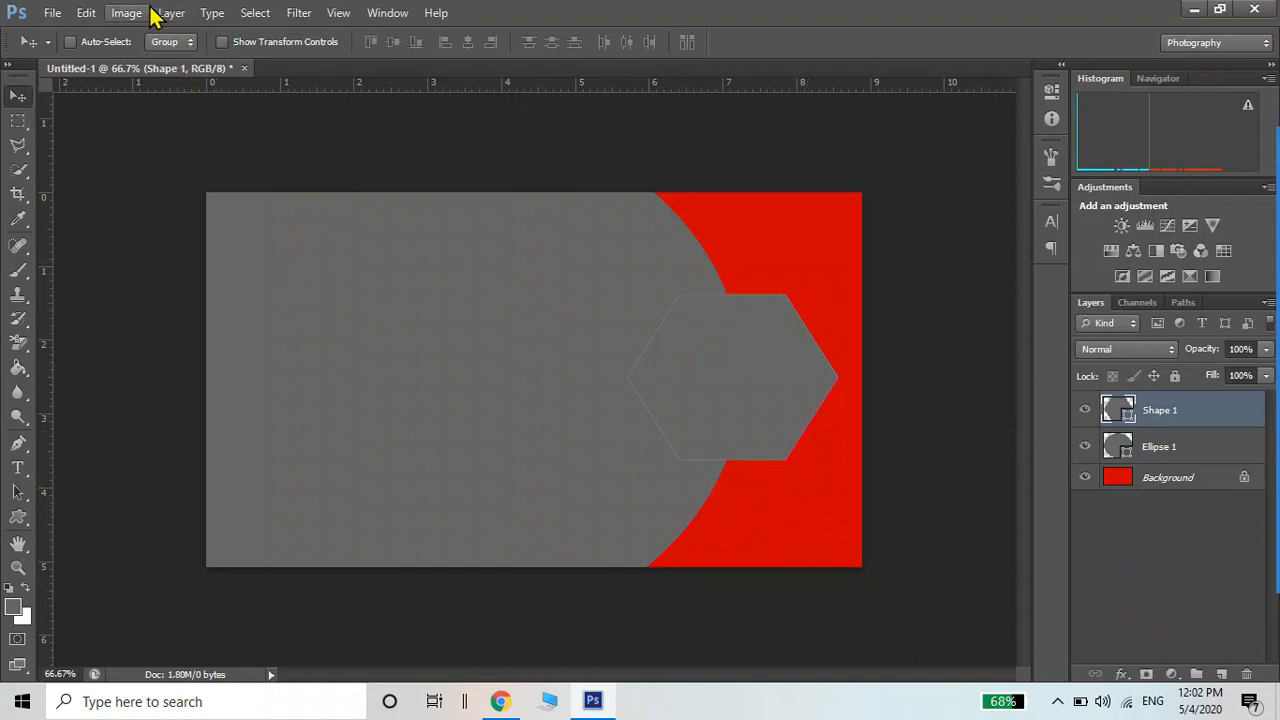
Open the hexagon's Blending Options and enable Drop Shadow
click(298, 13)
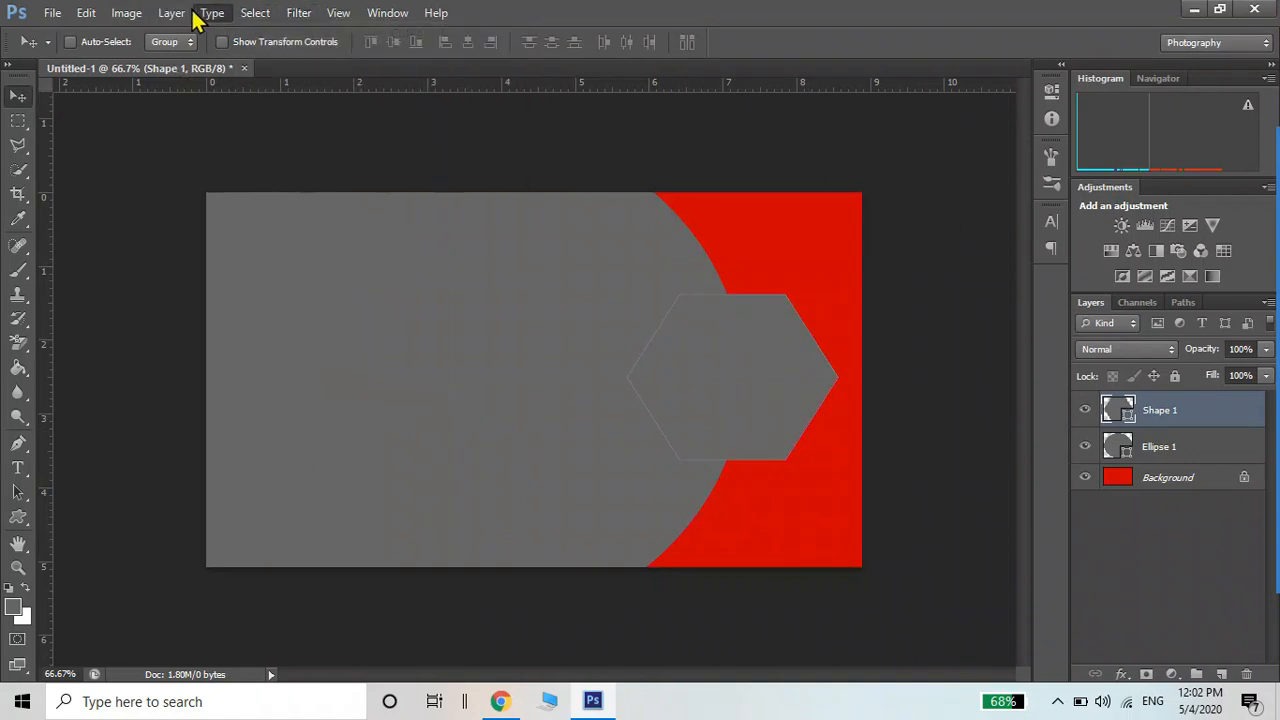
mouse_move(170, 13)
mouse_move(200, 114)
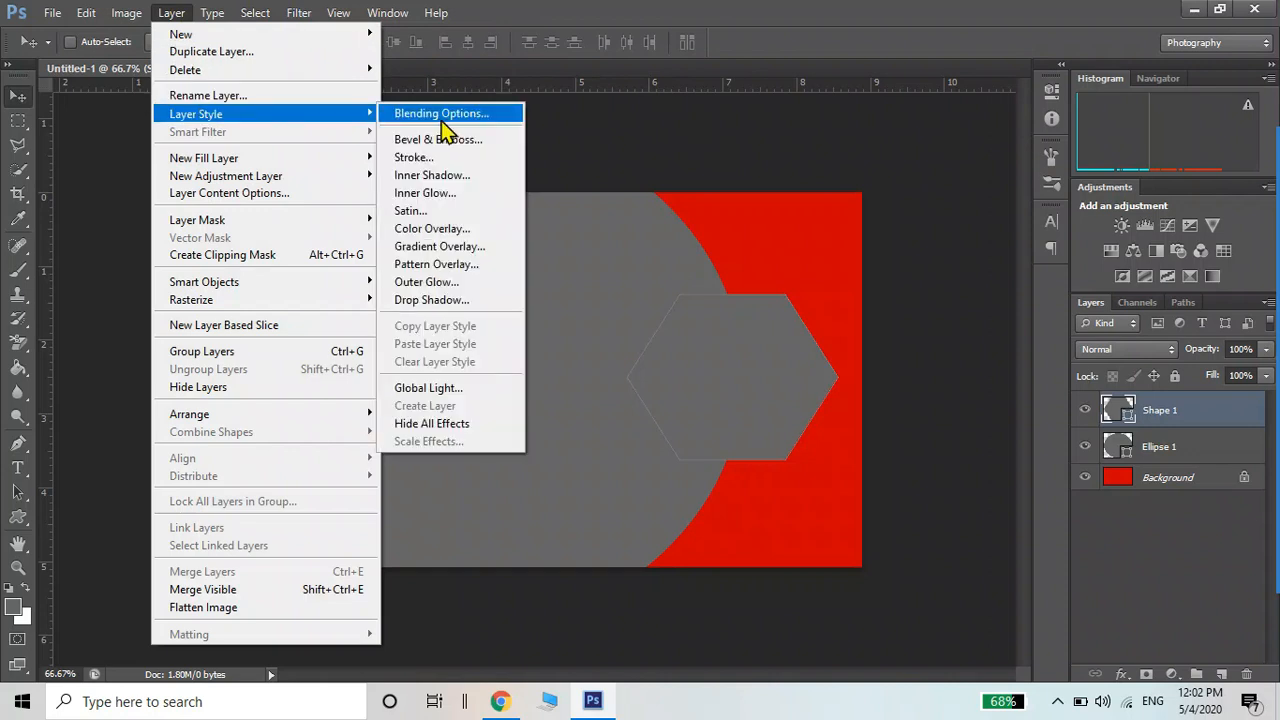
click(445, 122)
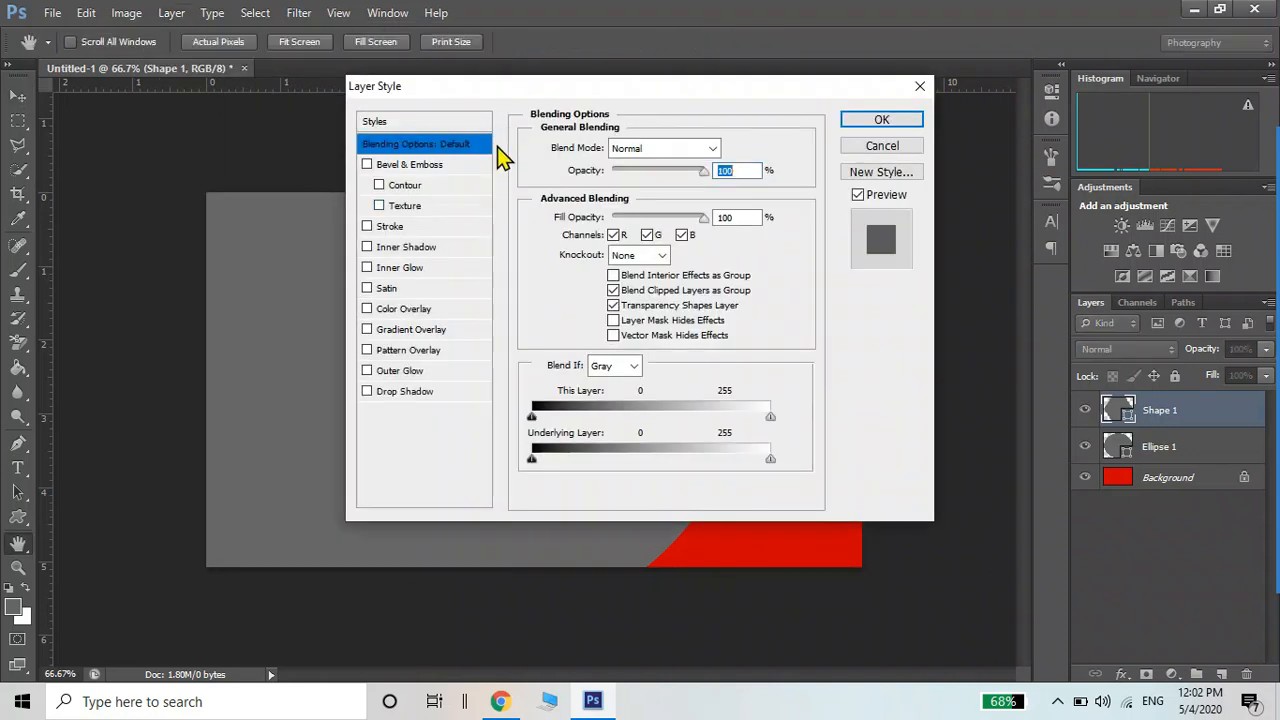
drag(483, 90, 142, 119)
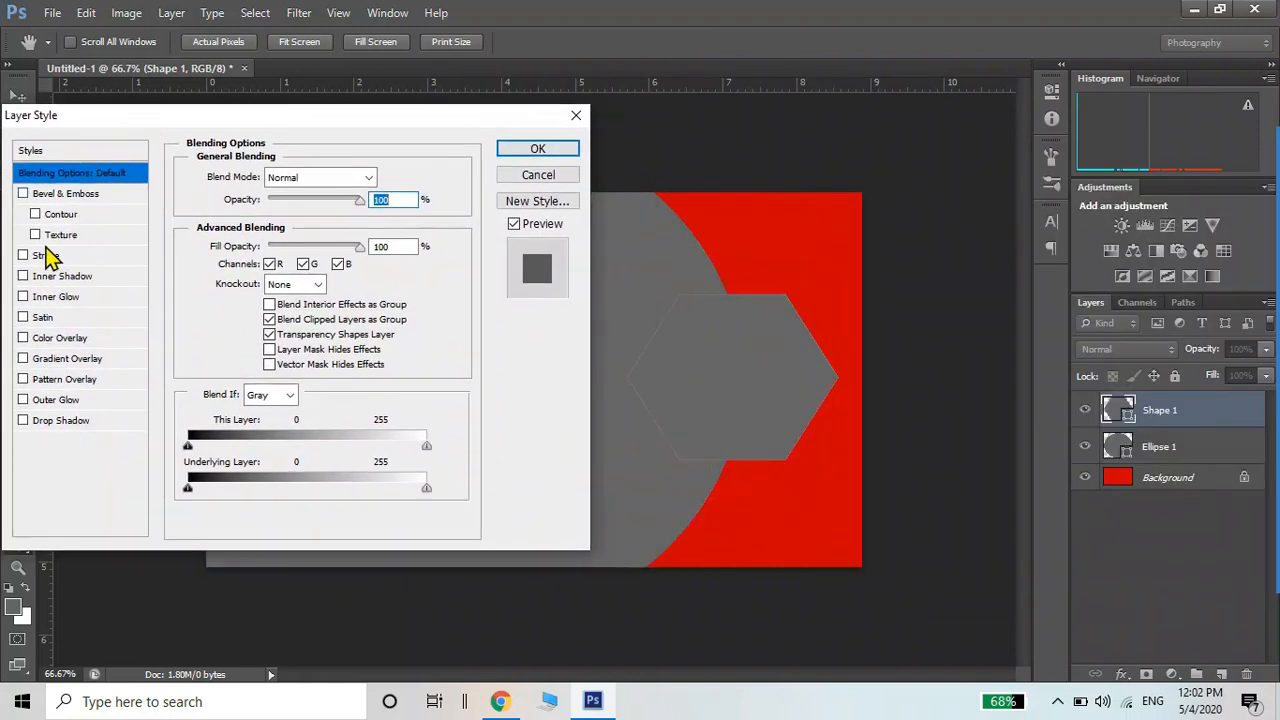
click(22, 421)
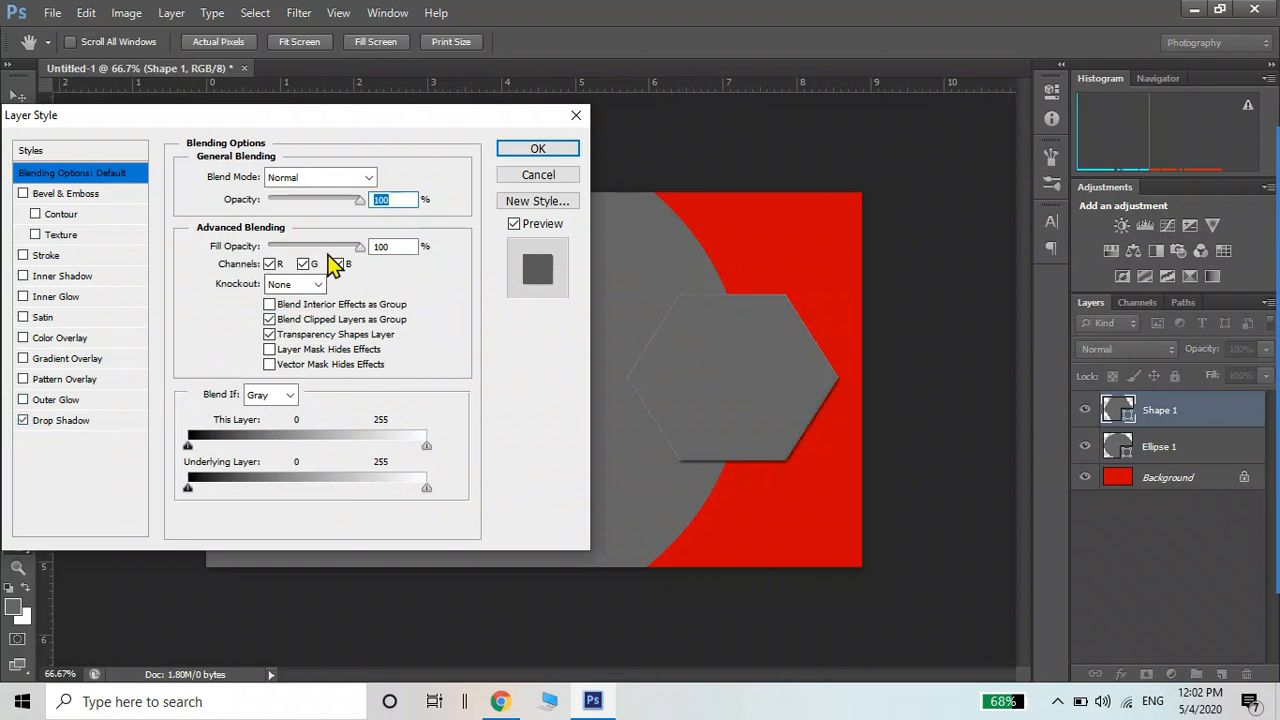
click(89, 421)
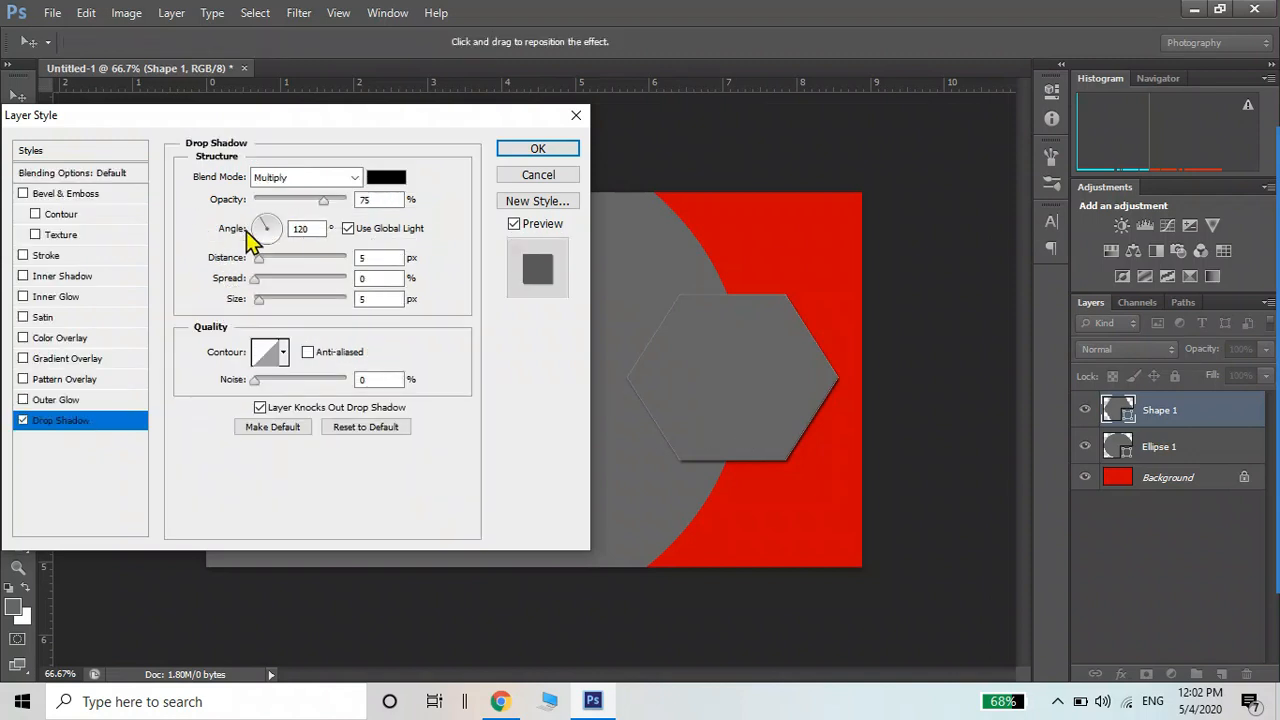
Set the shadow to 0° angle, 84% opacity, 19 px distance, 10% spread, 27 px size
drag(263, 227, 290, 240)
click(280, 232)
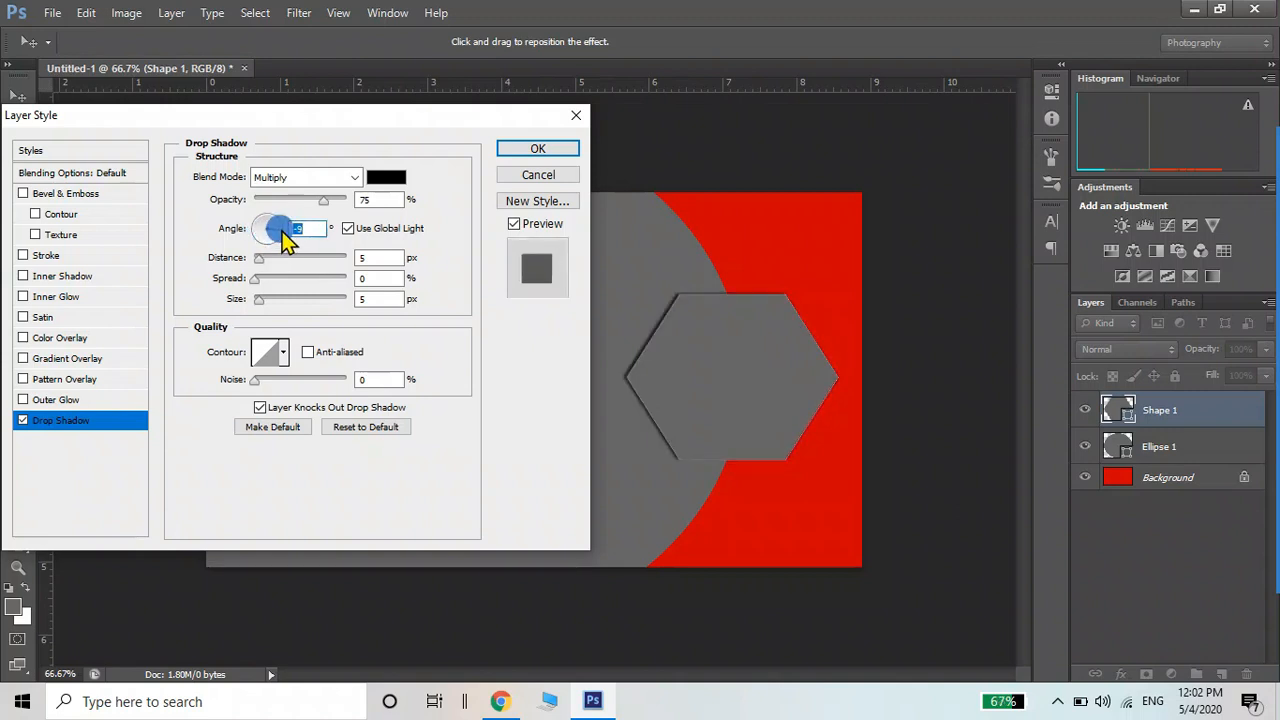
click(256, 281)
drag(260, 300, 266, 298)
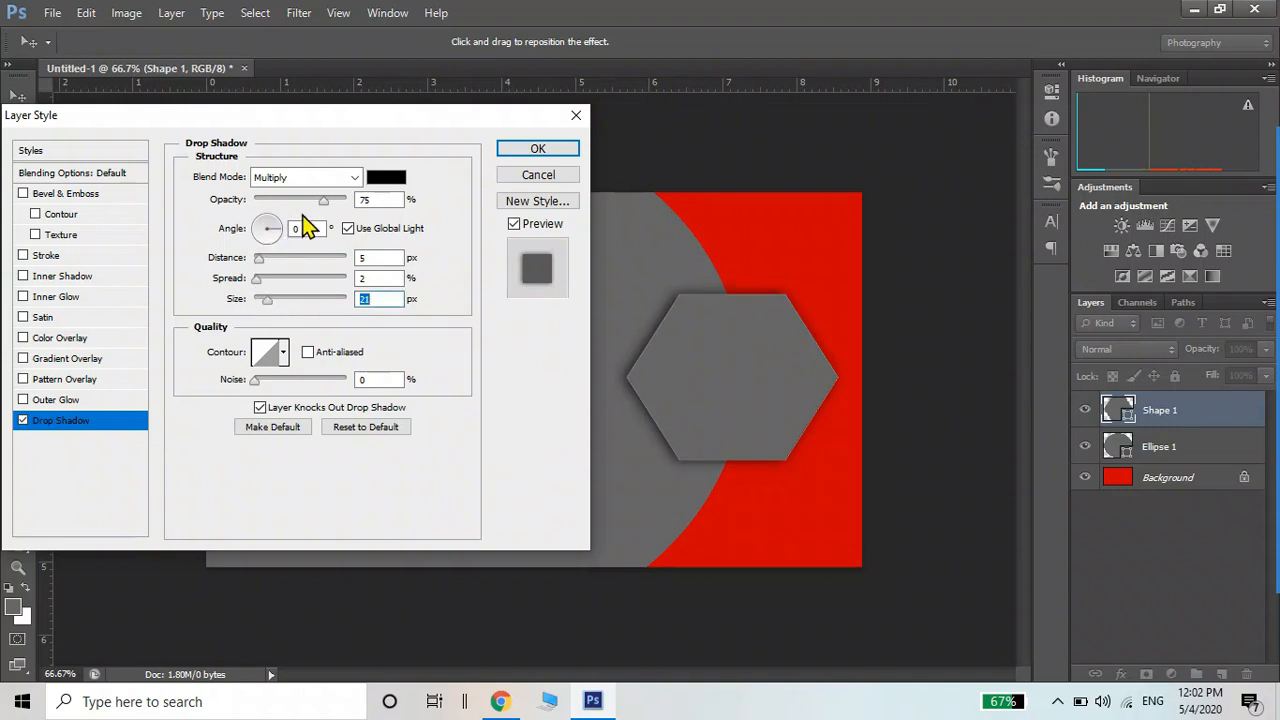
drag(324, 198, 331, 198)
drag(258, 258, 277, 273)
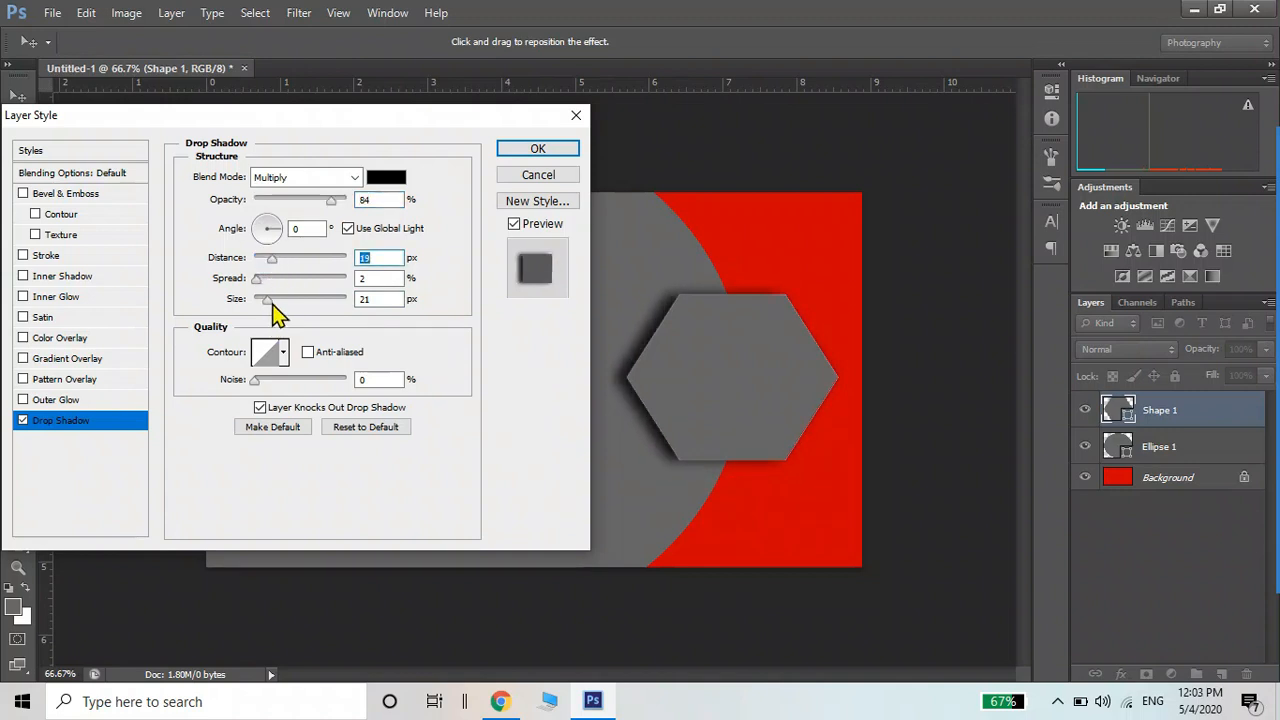
click(274, 300)
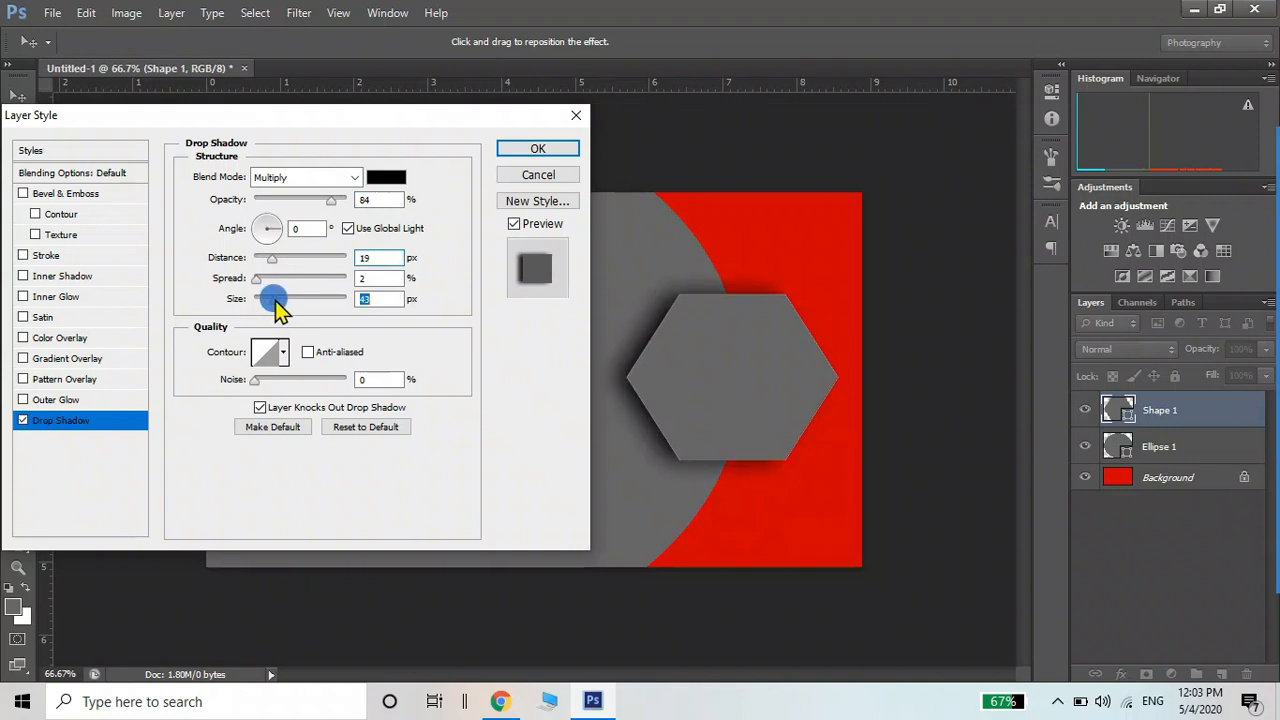
click(262, 279)
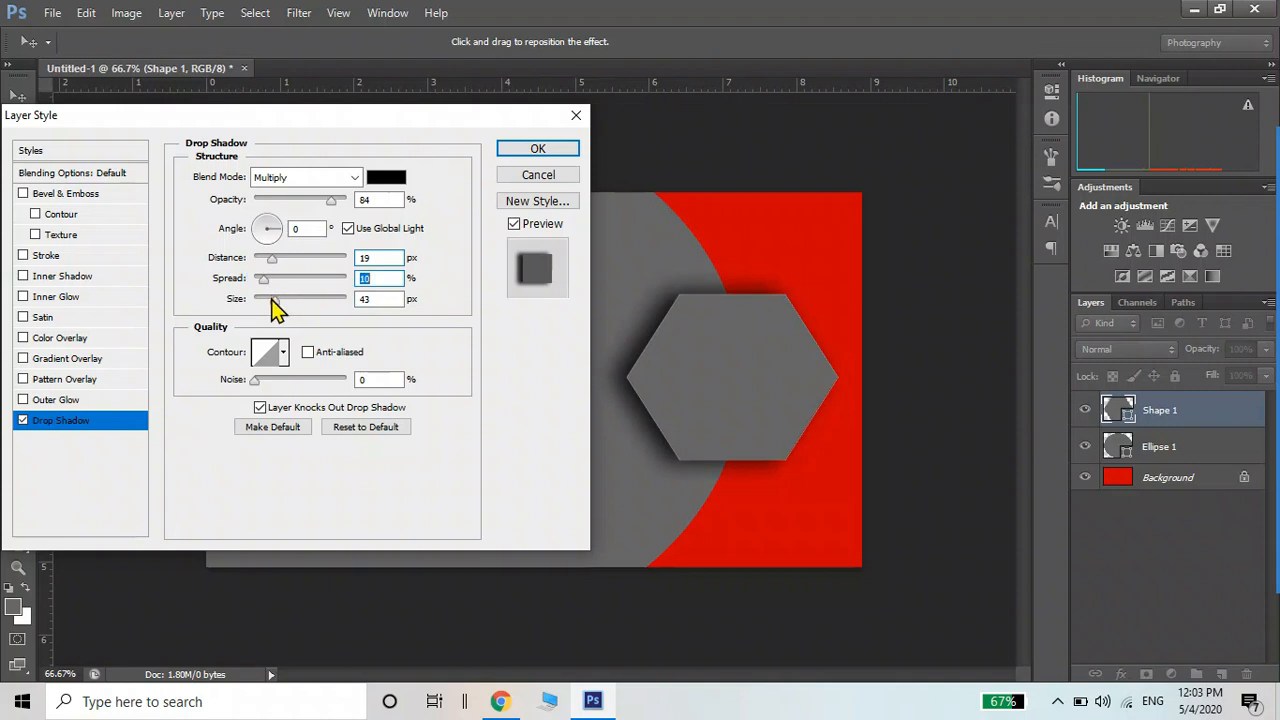
click(267, 298)
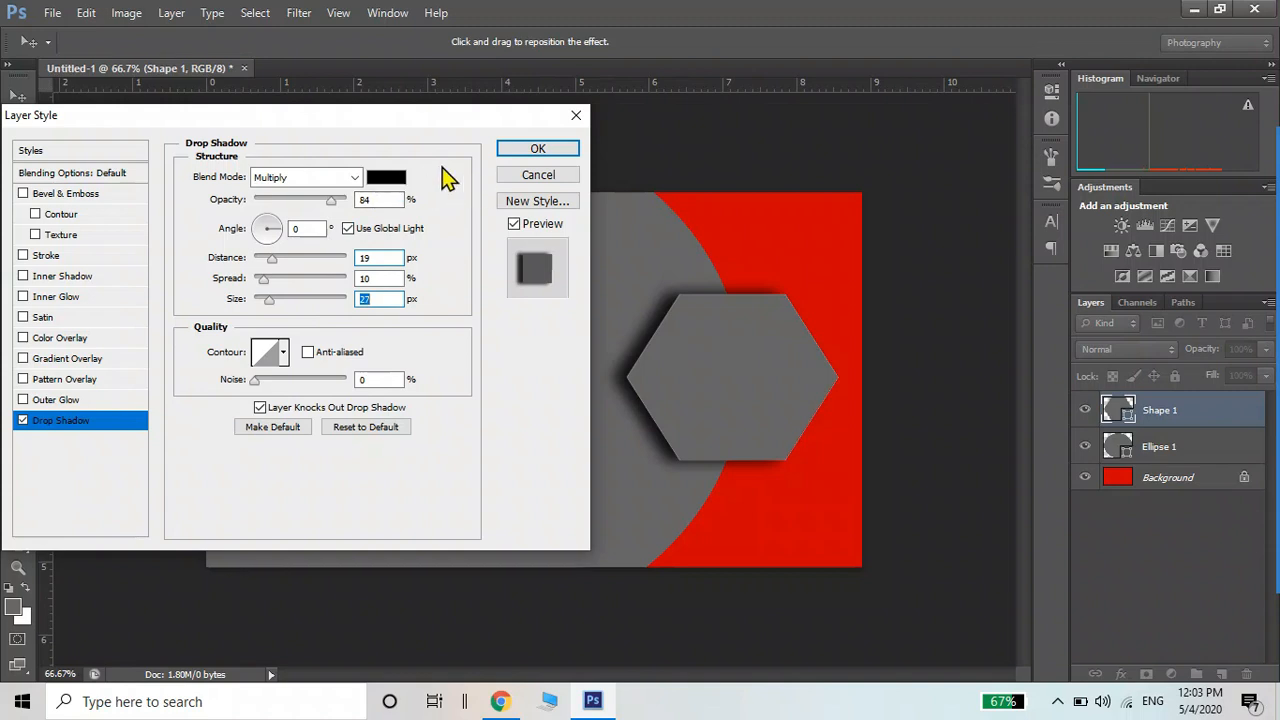
drag(420, 129, 502, 256)
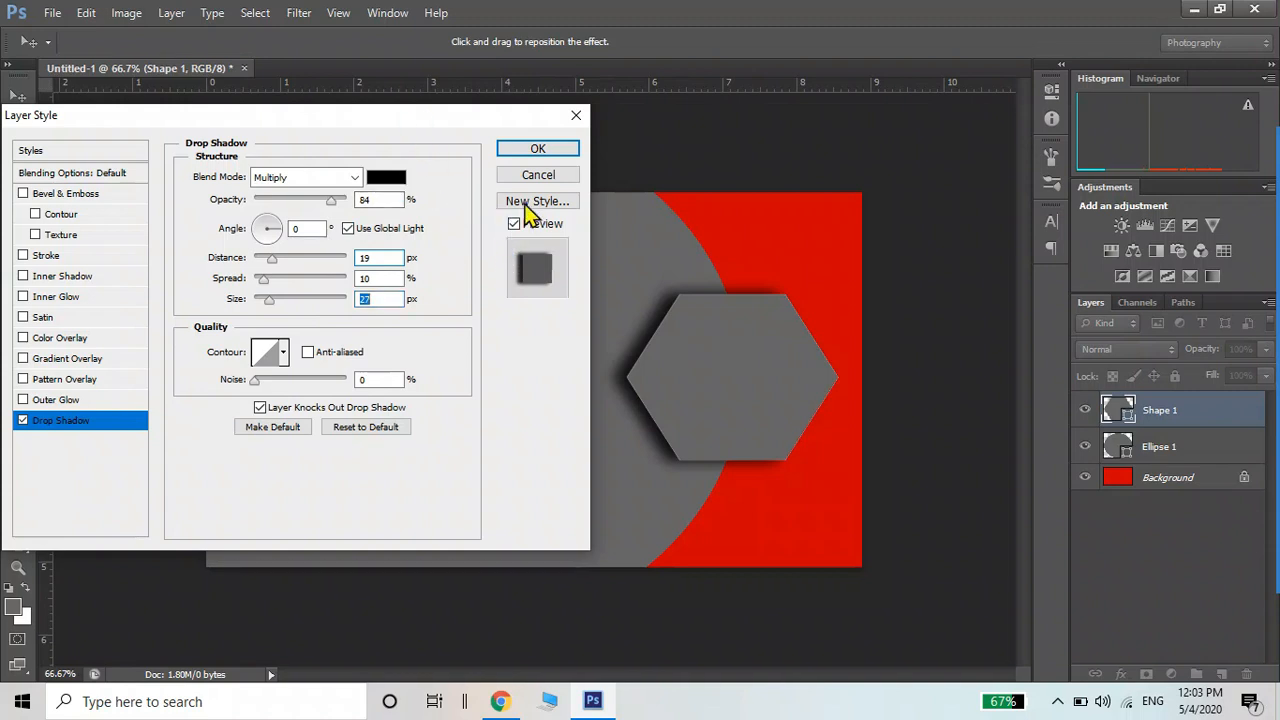
click(536, 150)
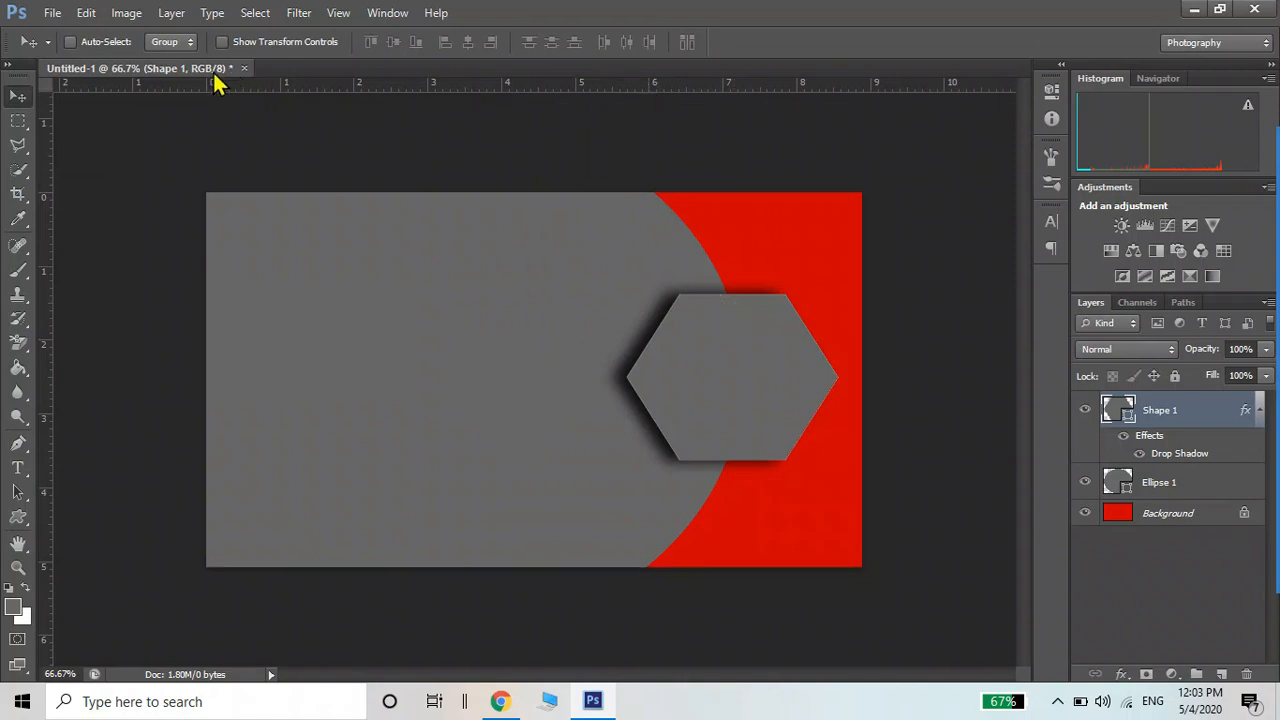
Open the logo png.PNG image file
drag(212, 70, 189, 196)
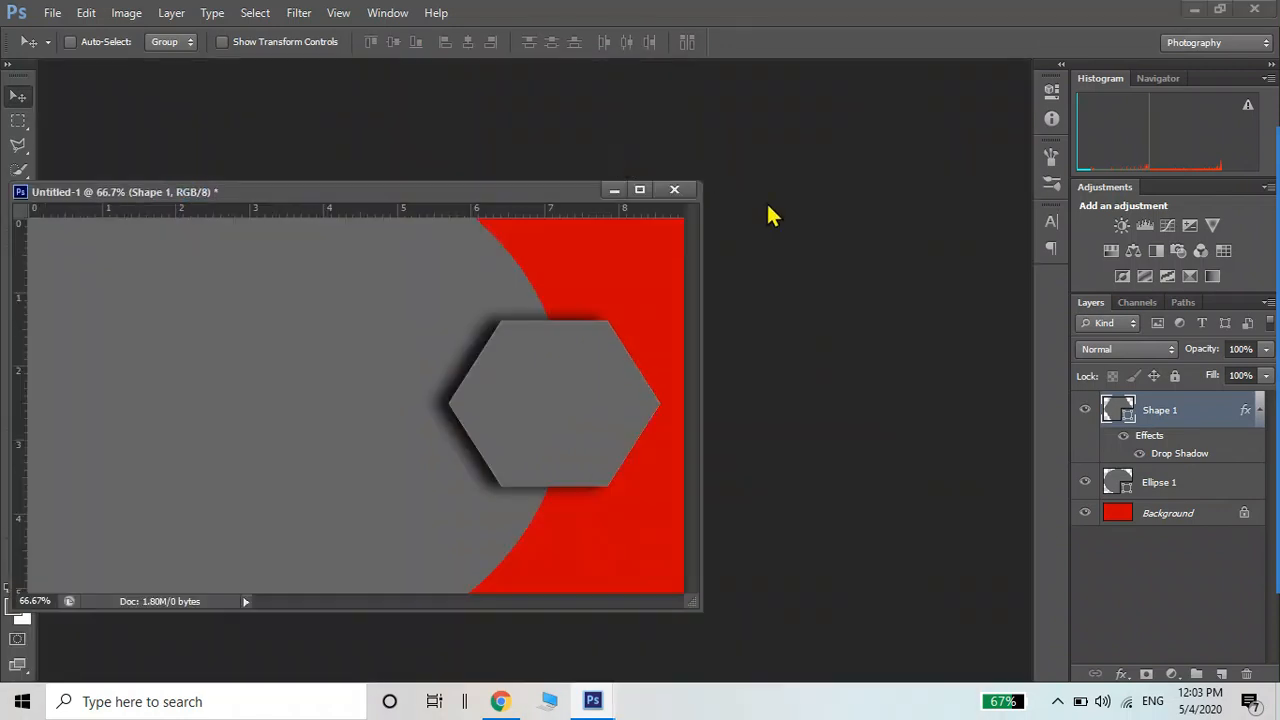
double_click(790, 224)
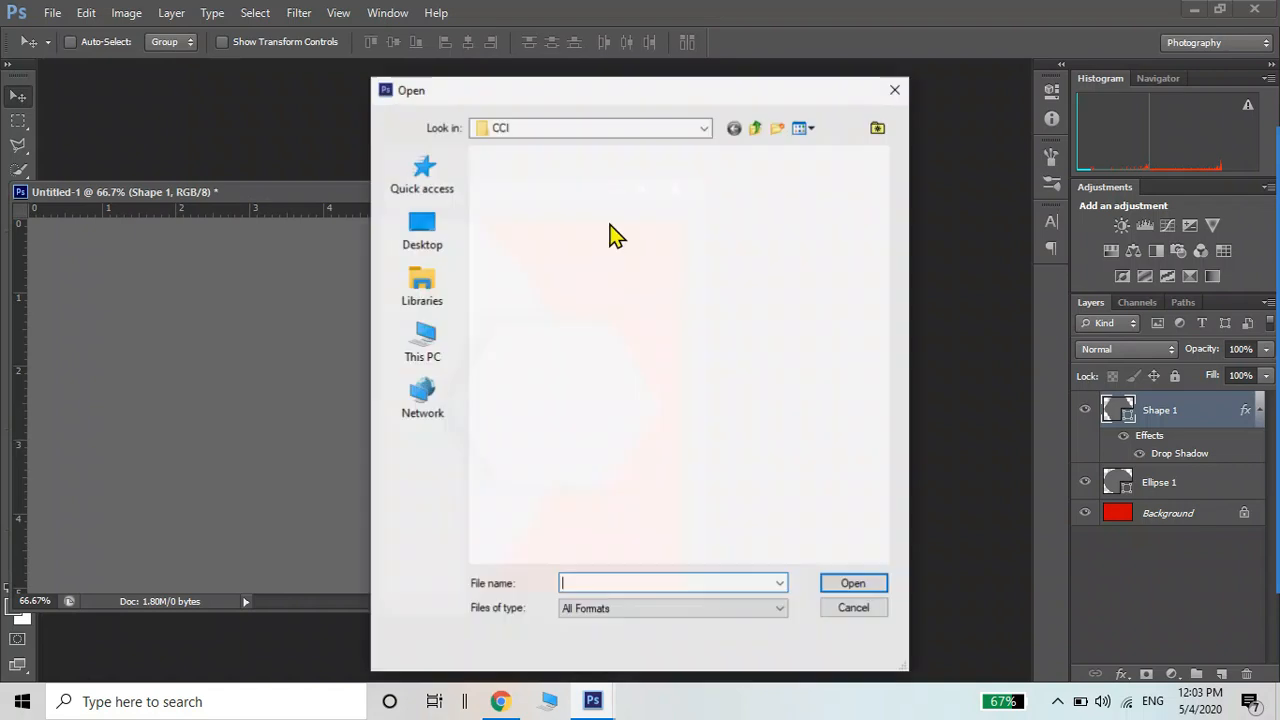
drag(887, 229, 885, 478)
click(551, 345)
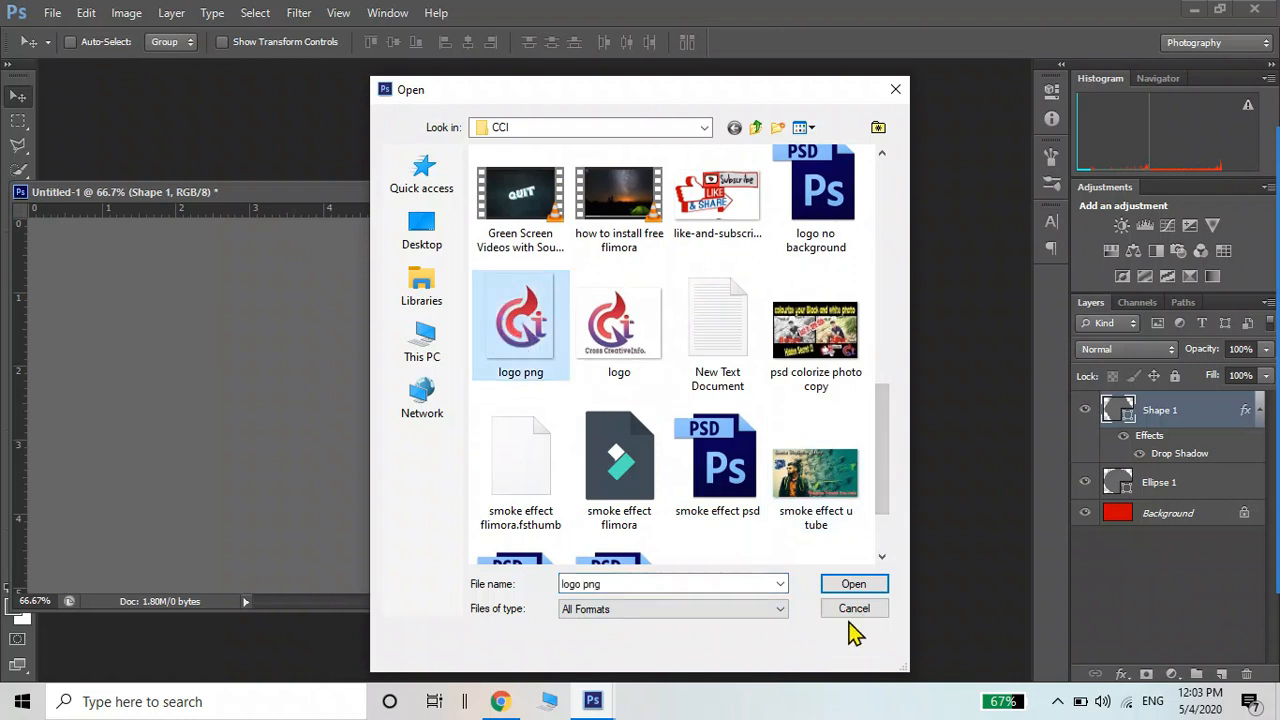
click(853, 585)
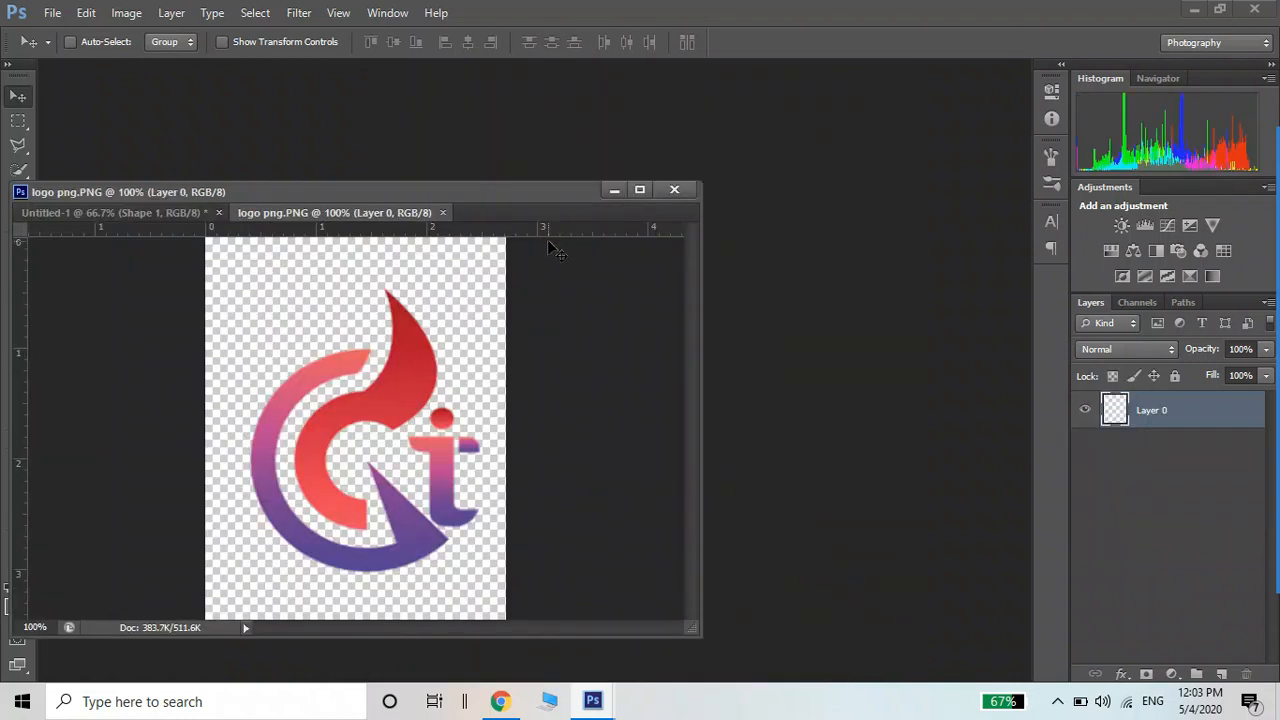
Drag the logo onto the card over the hexagon, then close the separate logo image
drag(428, 191, 522, 100)
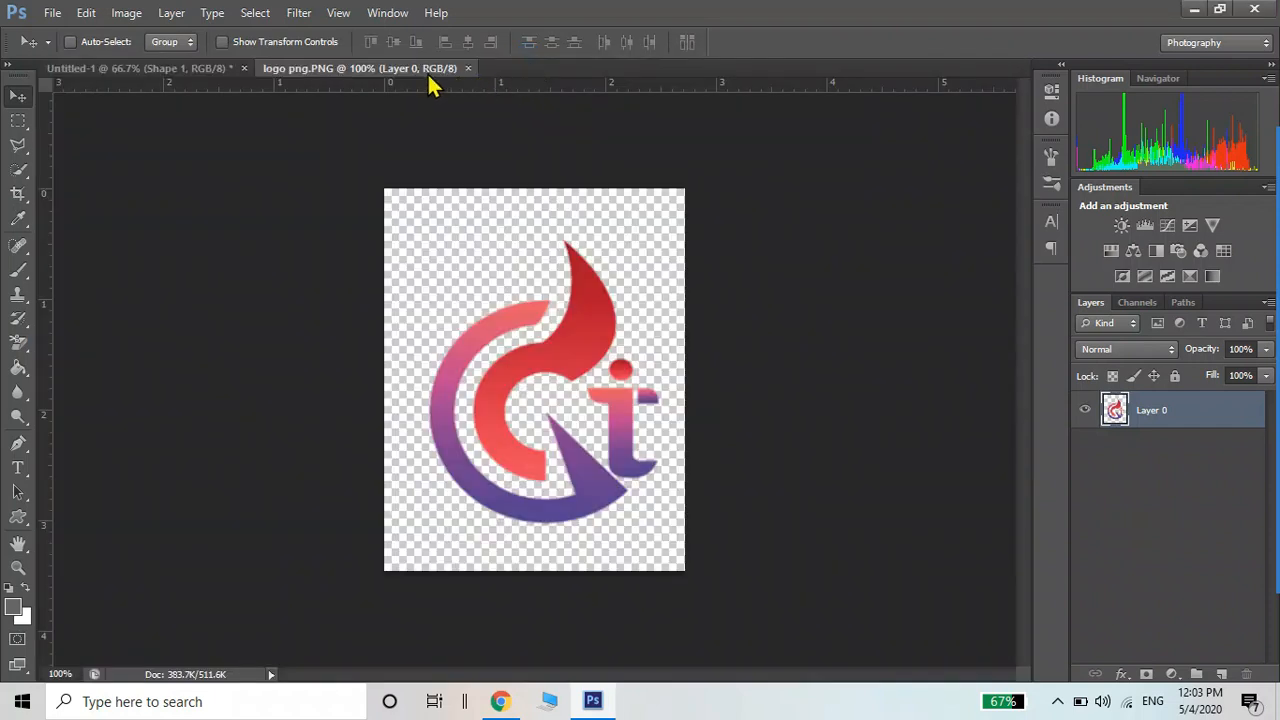
mouse_move(428, 74)
mouse_down()
mouse_move(929, 257)
mouse_move(1037, 277)
mouse_move(1015, 210)
mouse_up()
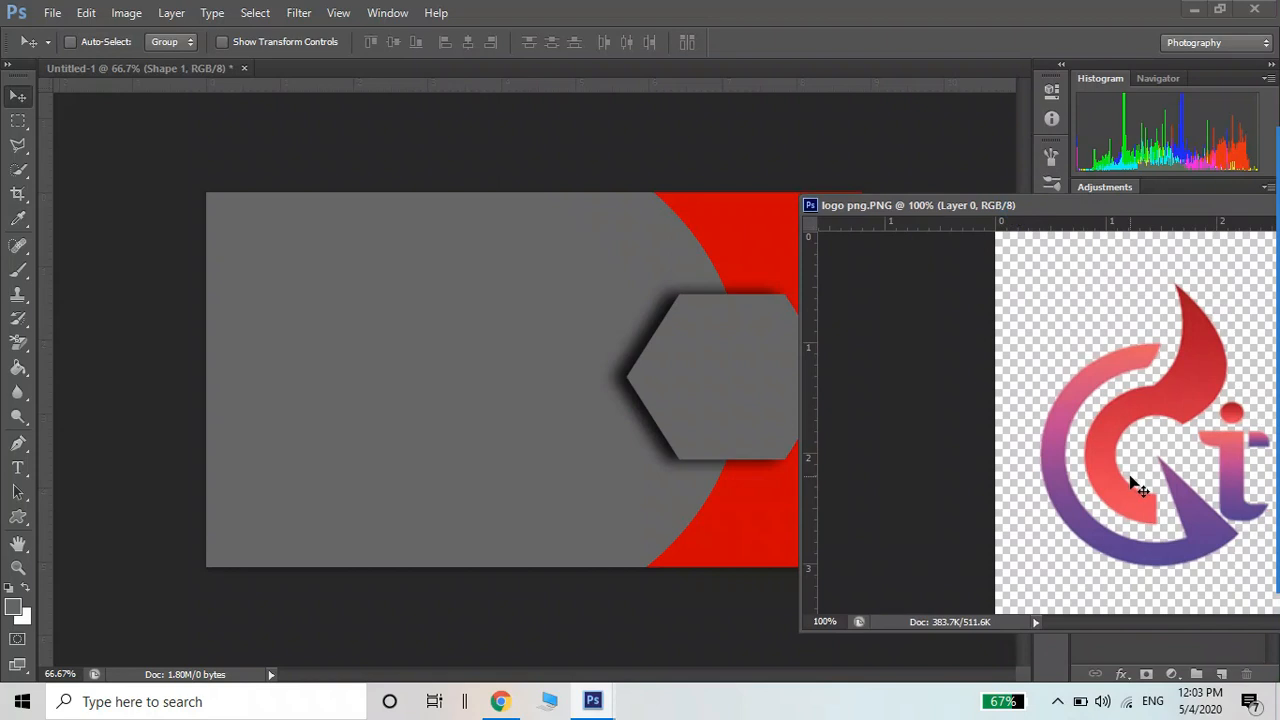
drag(1137, 486, 581, 400)
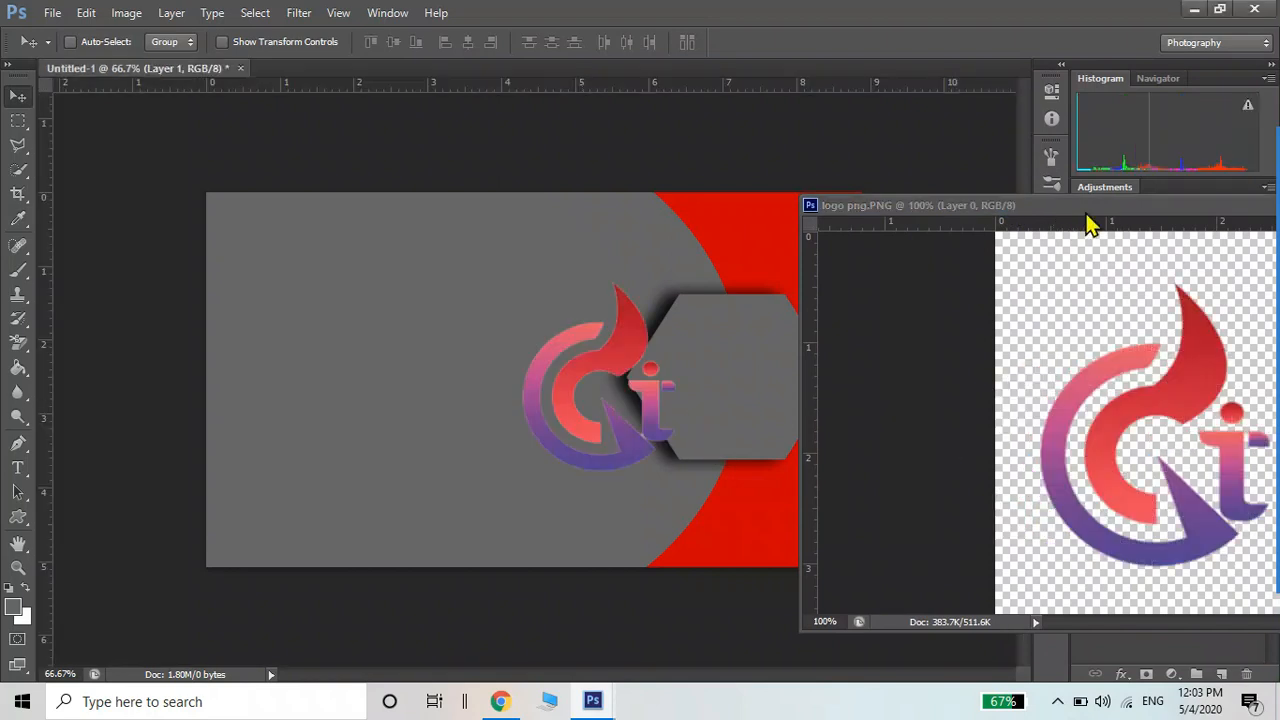
drag(1094, 214, 663, 226)
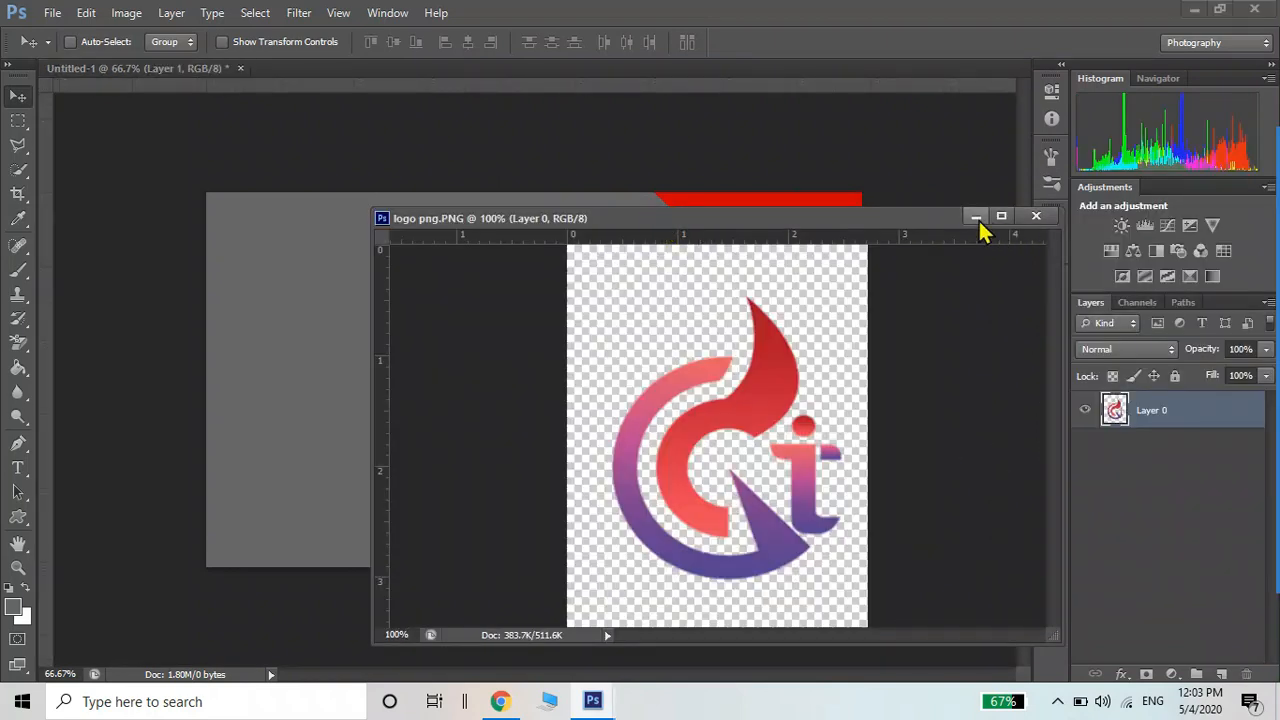
click(1036, 216)
drag(604, 377, 701, 360)
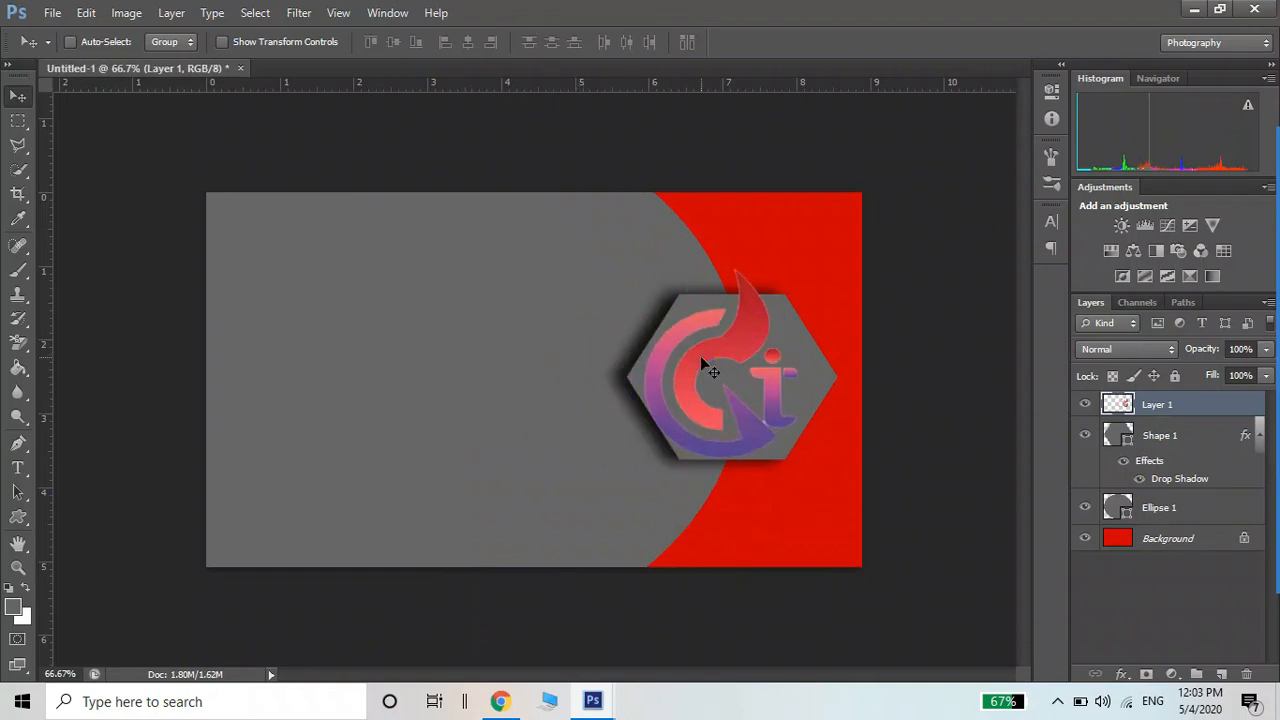
Scale the Gi logo to 78.71% and move it up to sit inside the hexagon
key(ctrl+t)
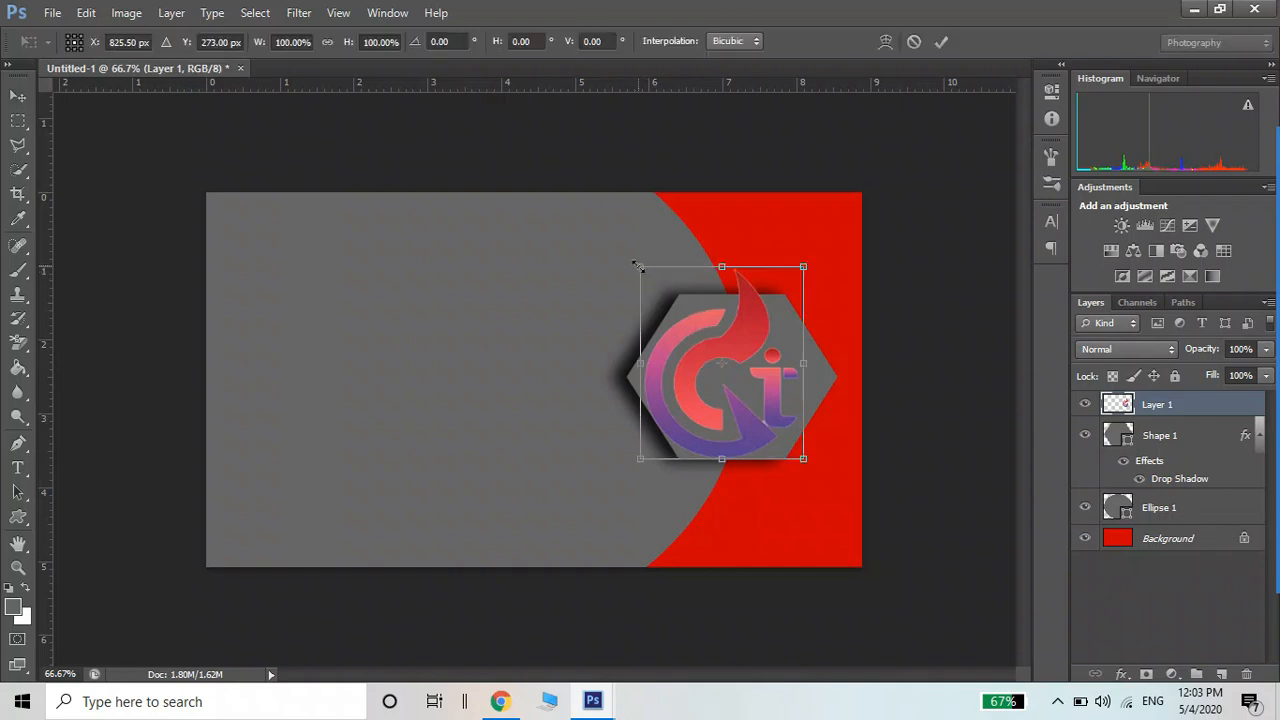
drag(638, 266, 674, 306)
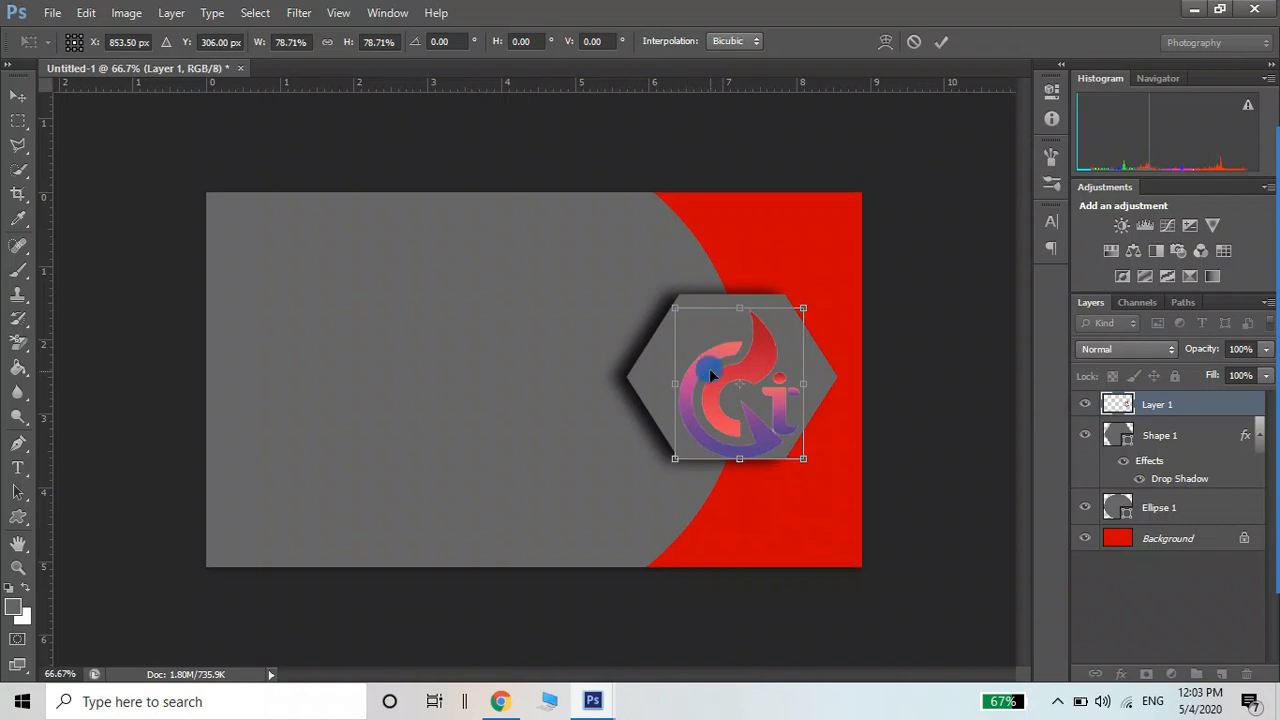
mouse_move(705, 369)
mouse_down()
mouse_move(713, 355)
mouse_move(698, 358)
mouse_up()
key(Return)
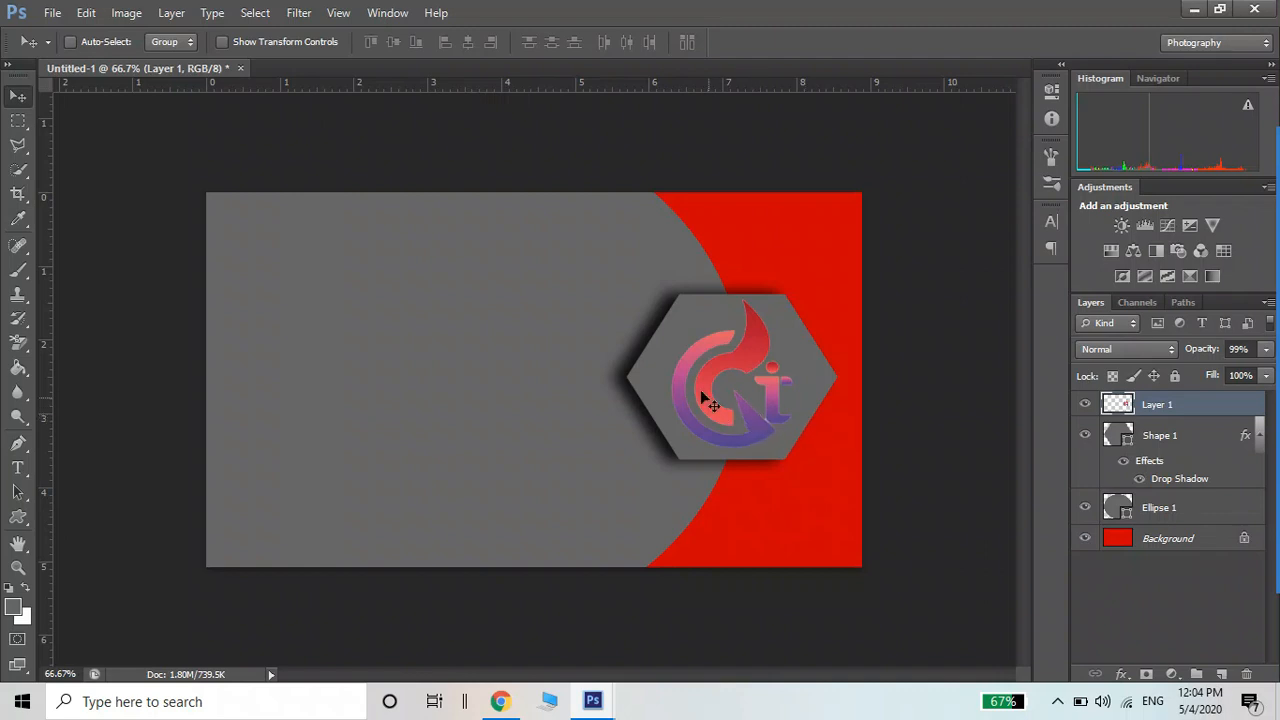
Add a drop shadow to the logo layer with 75% opacity, 5 px distance and 16 px size
click(170, 12)
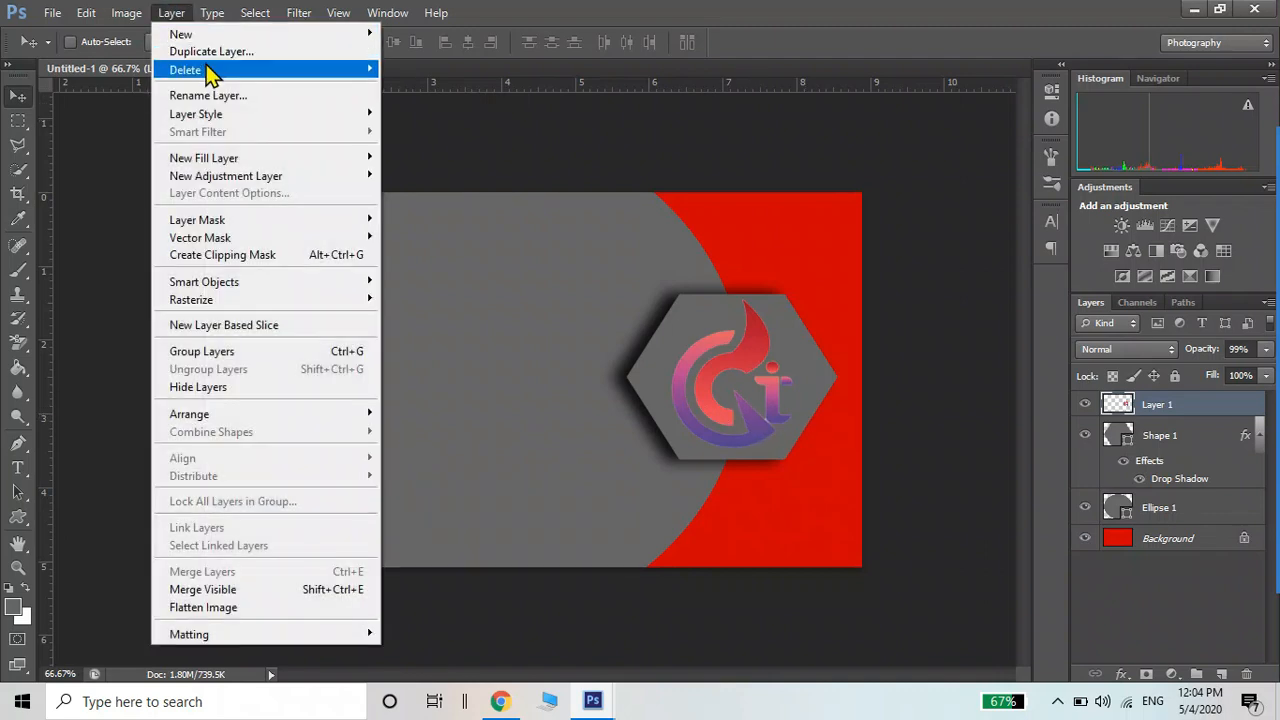
mouse_move(207, 74)
mouse_move(238, 118)
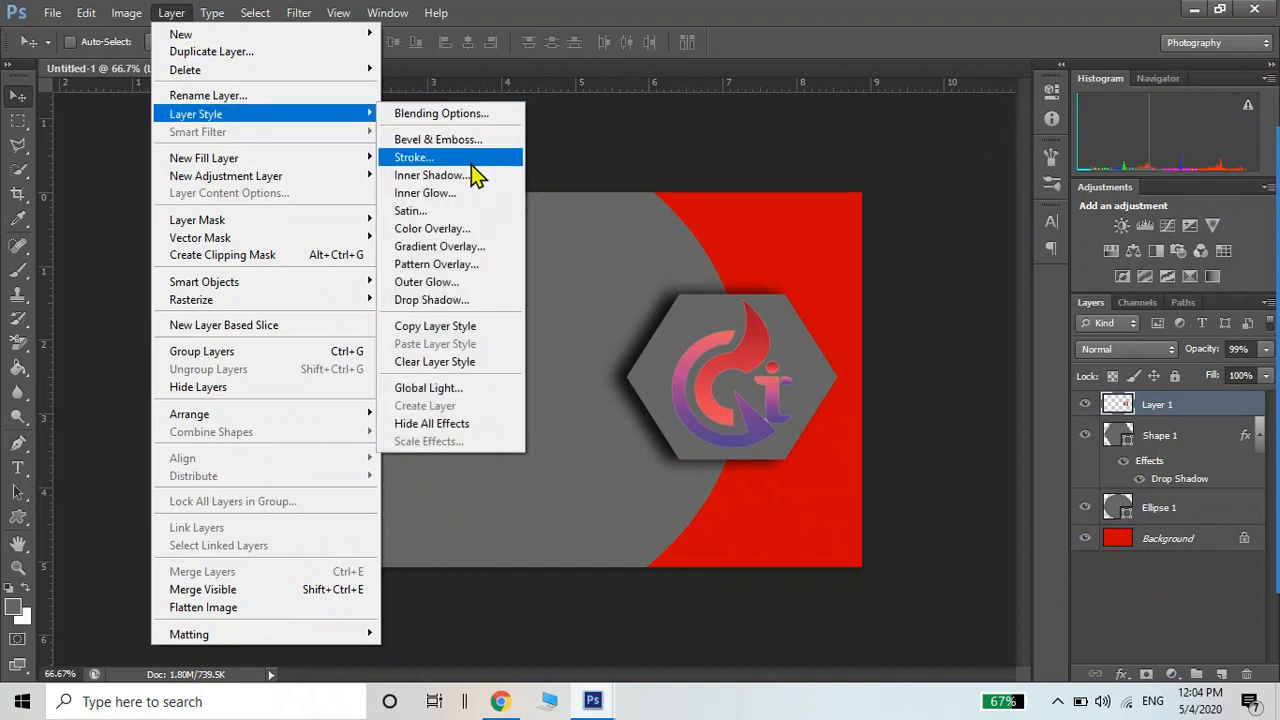
click(445, 301)
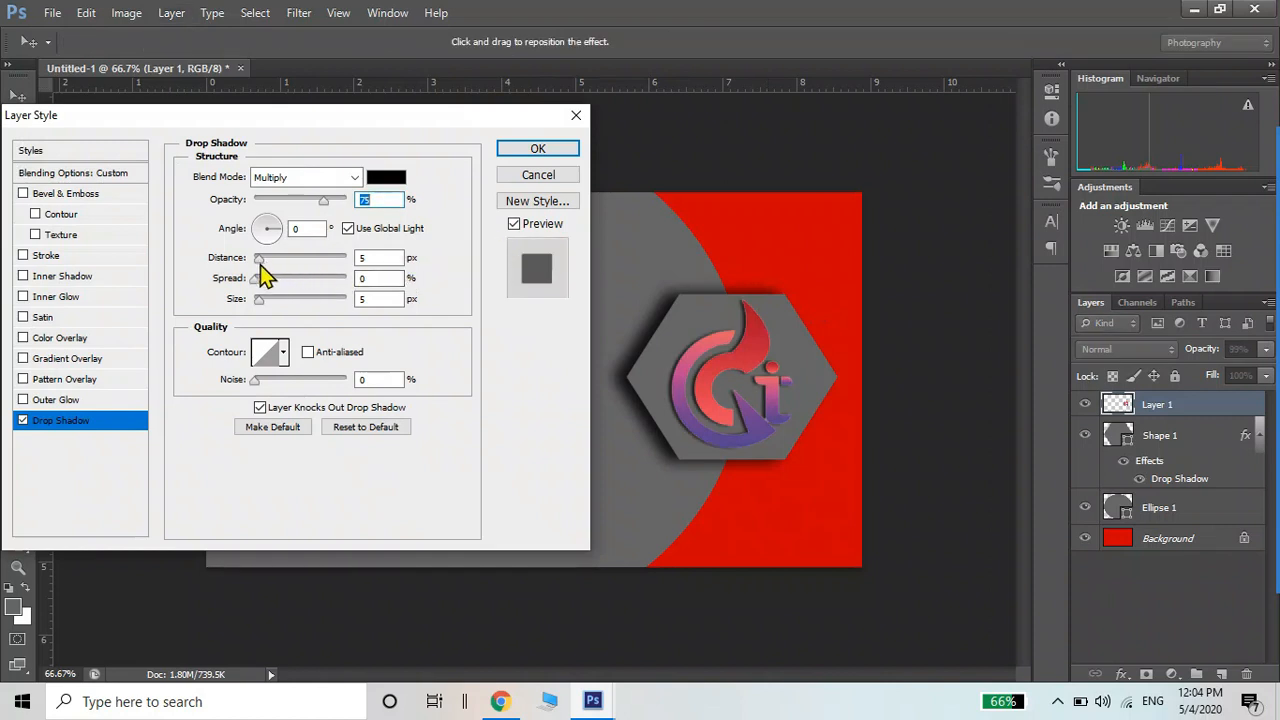
drag(258, 299, 268, 298)
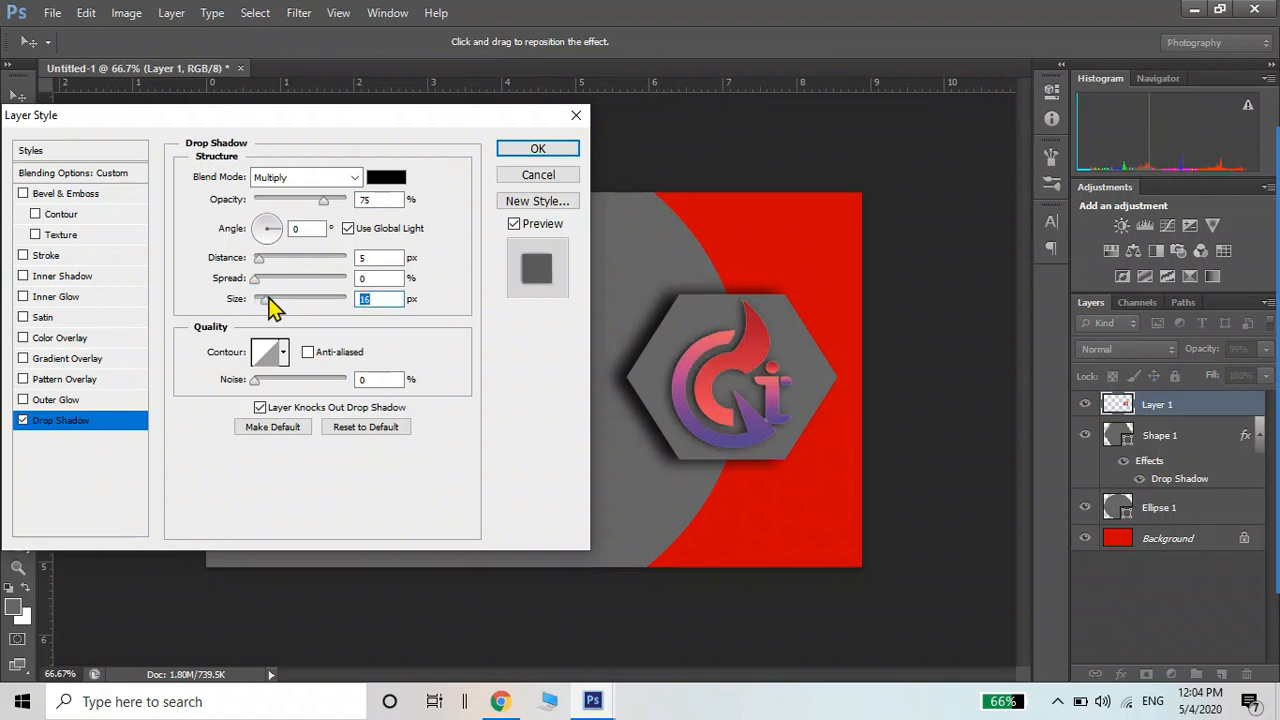
click(520, 148)
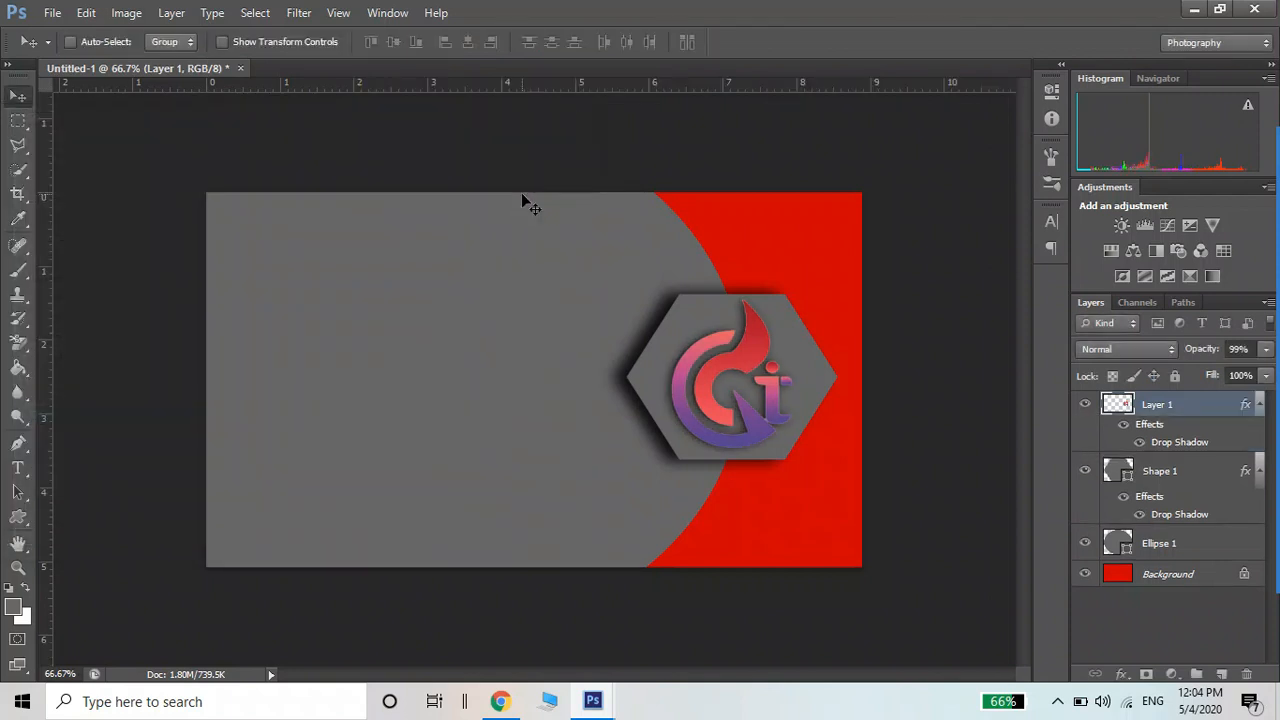
Select the Background layer and start a text layer in the card's upper-left grey area
right_click(781, 255)
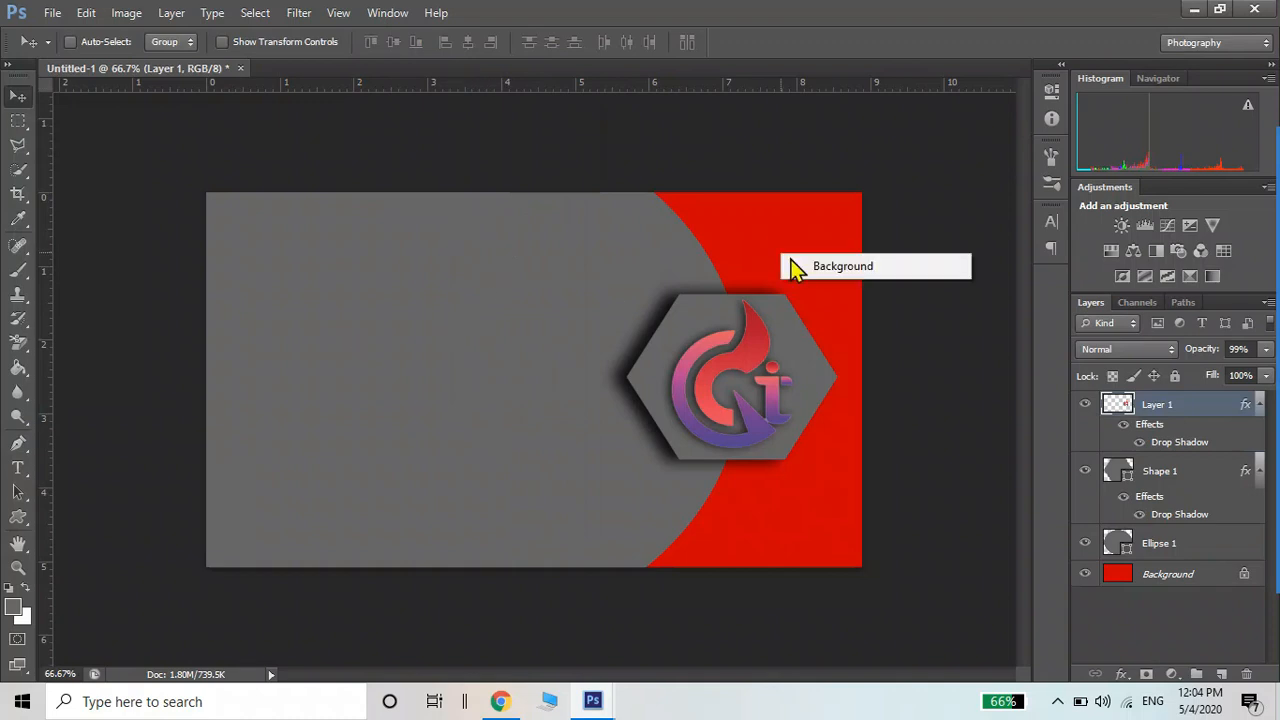
click(812, 267)
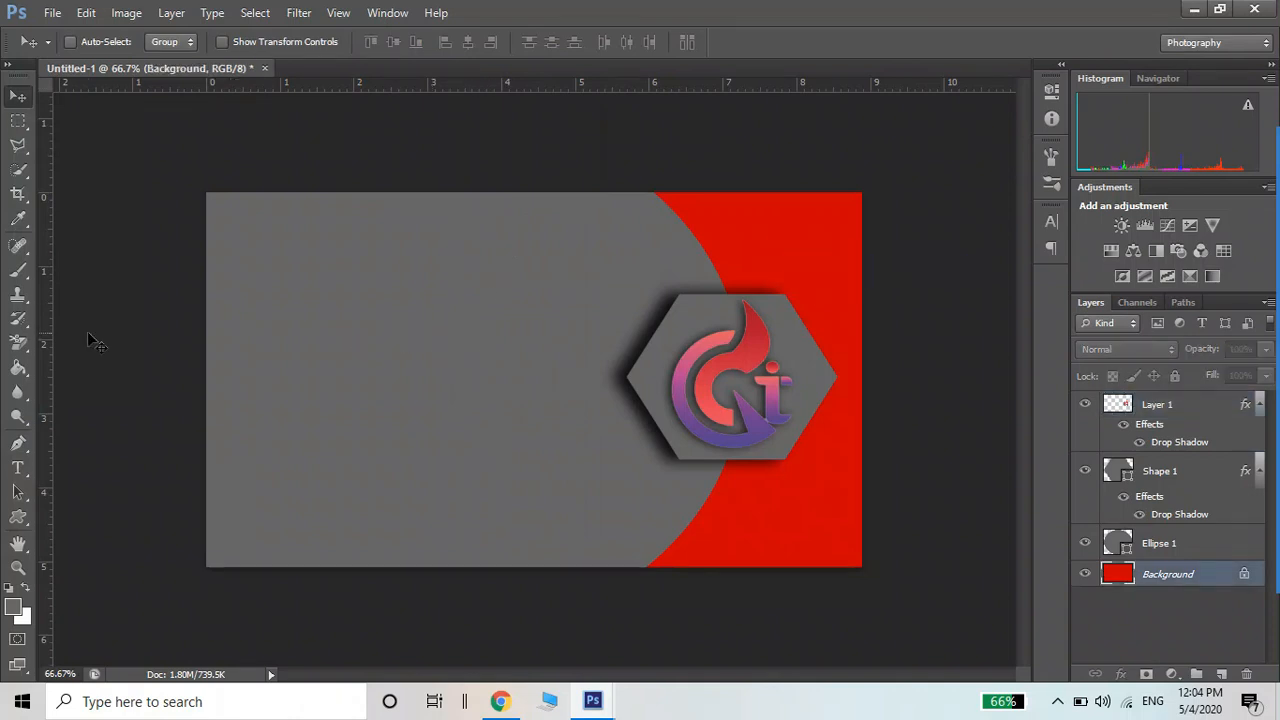
click(18, 468)
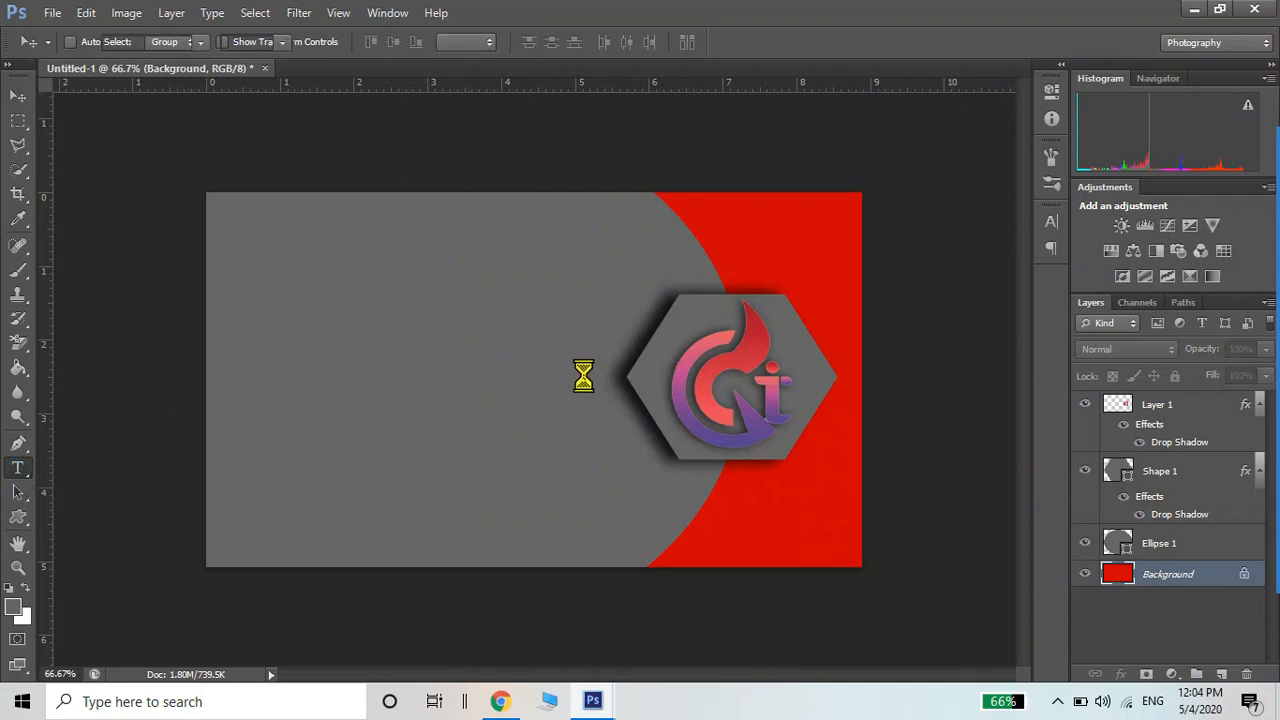
key(r)
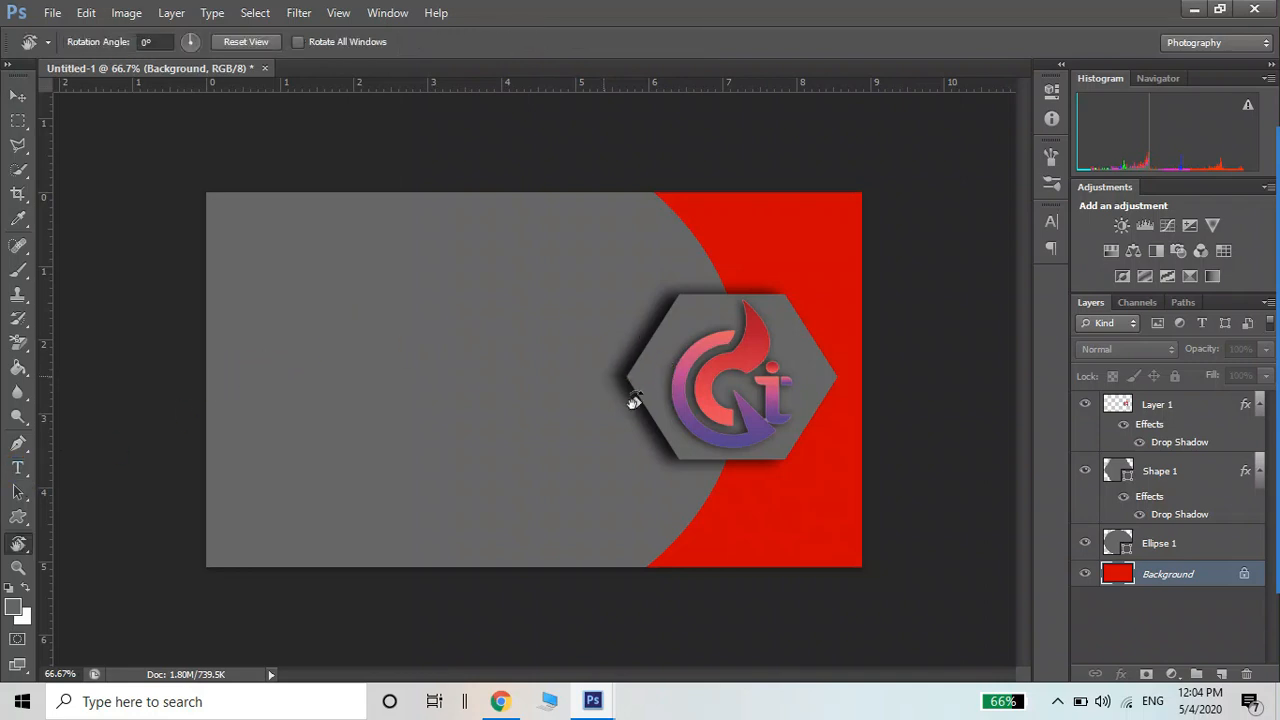
click(20, 470)
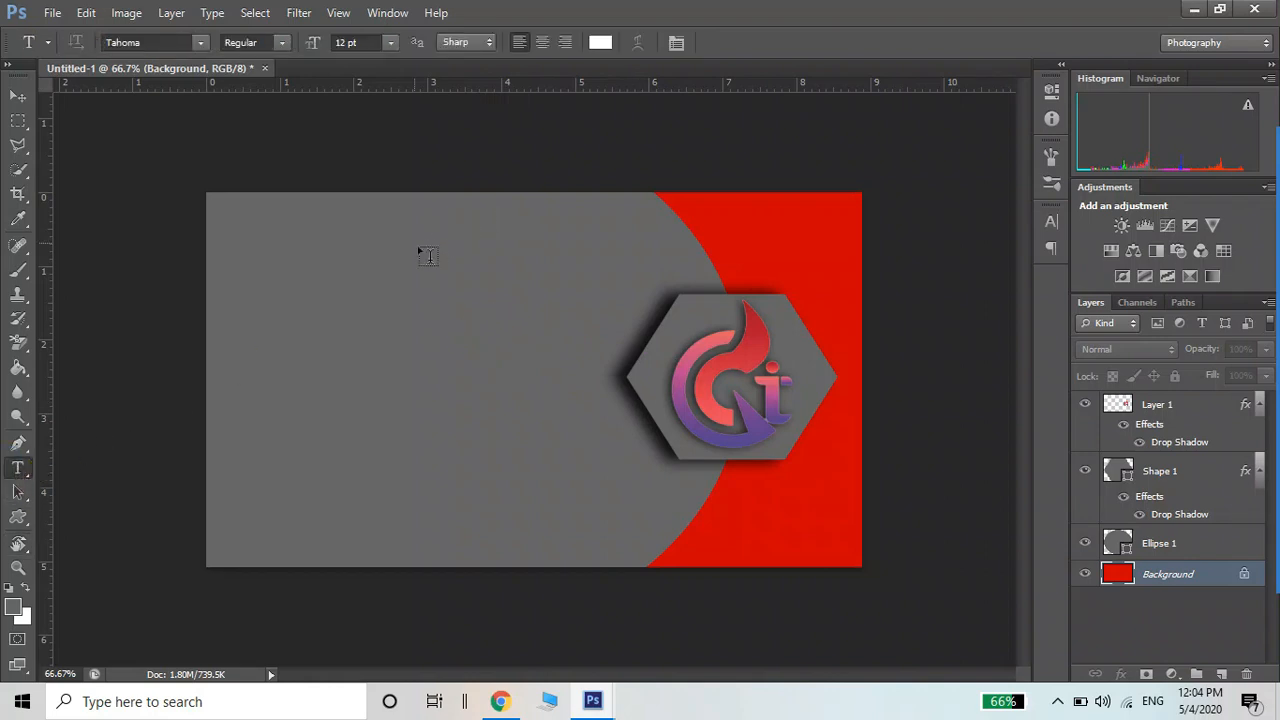
click(366, 252)
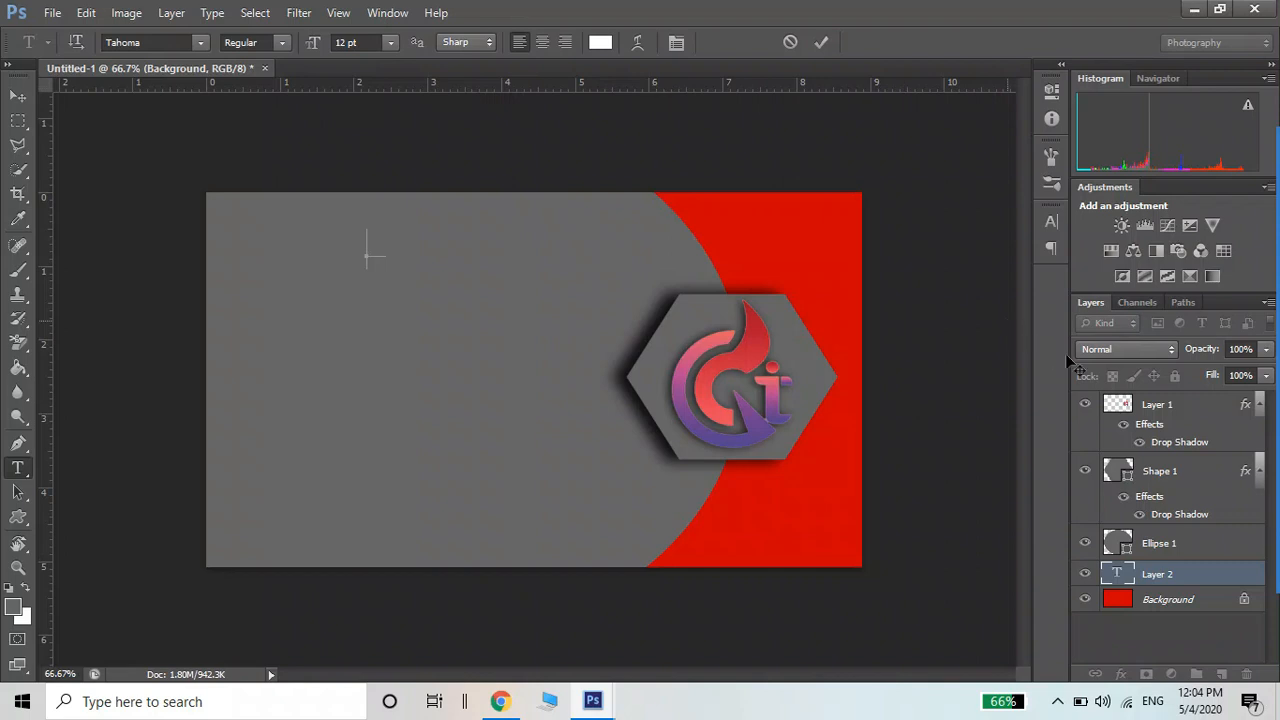
Move the text layer to the top of the stack and type the heading CROSS CREATION
drag(1146, 584, 1128, 398)
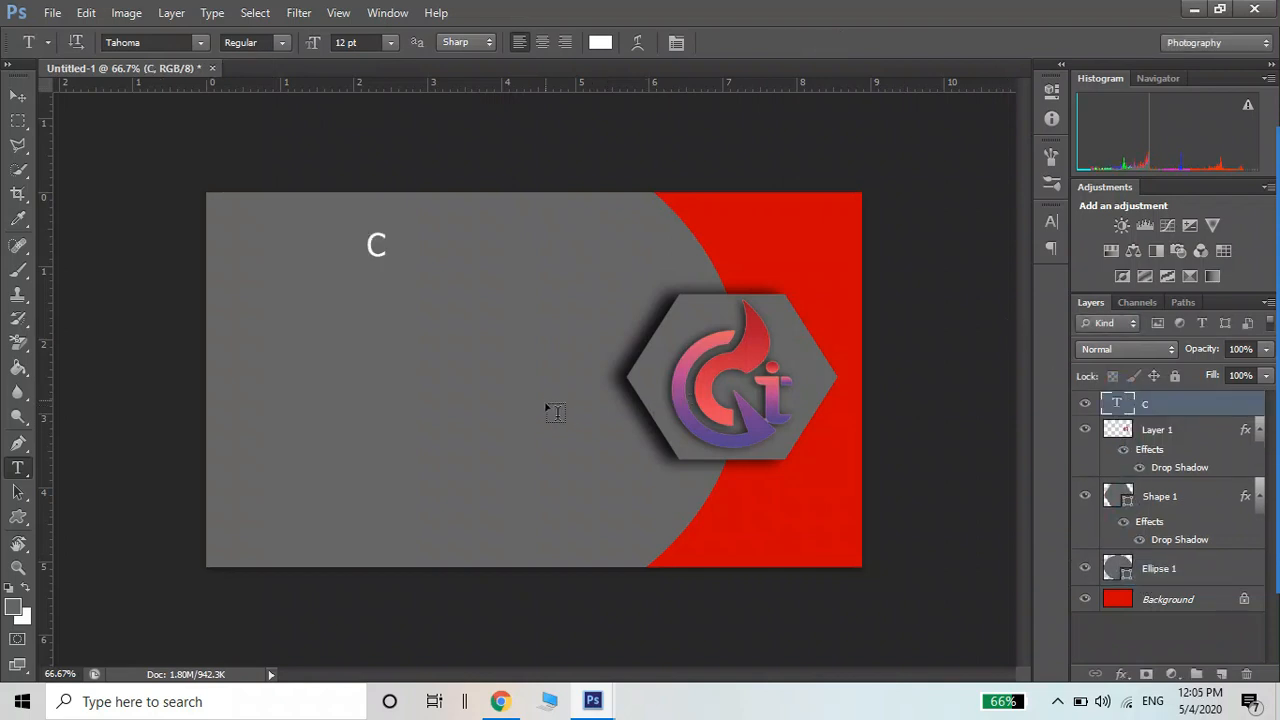
click(378, 244)
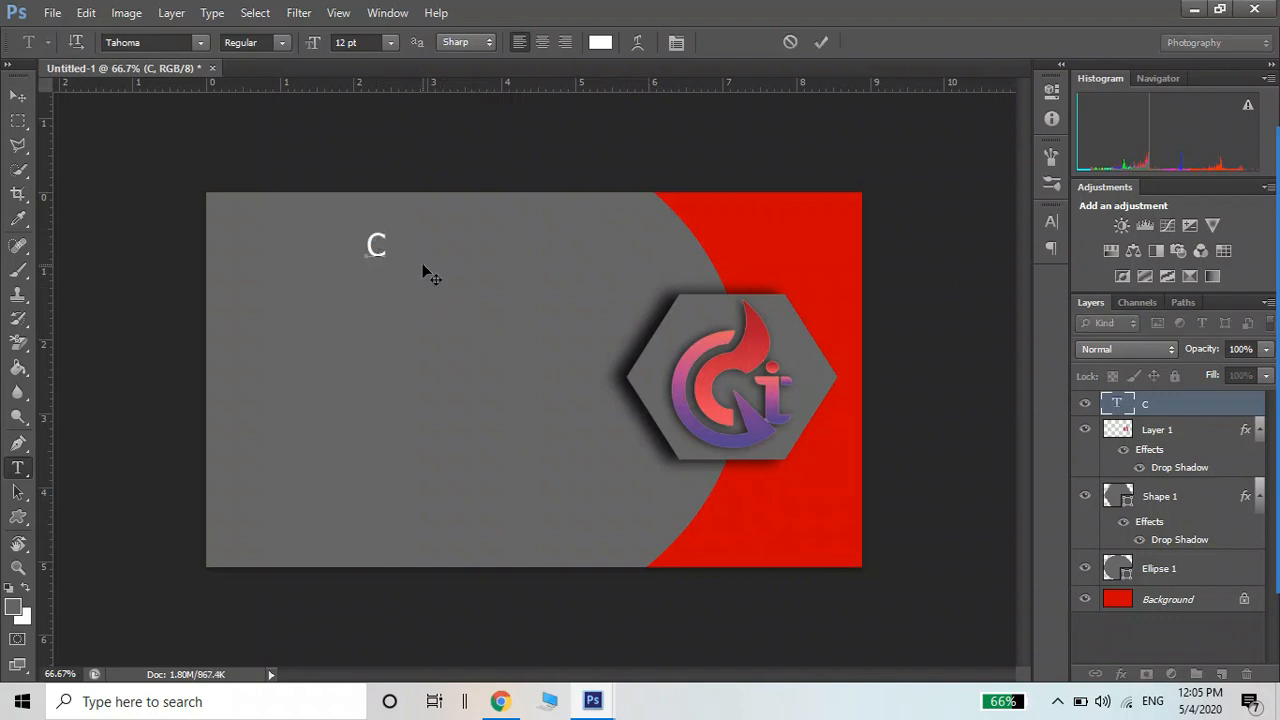
text(ROSS)
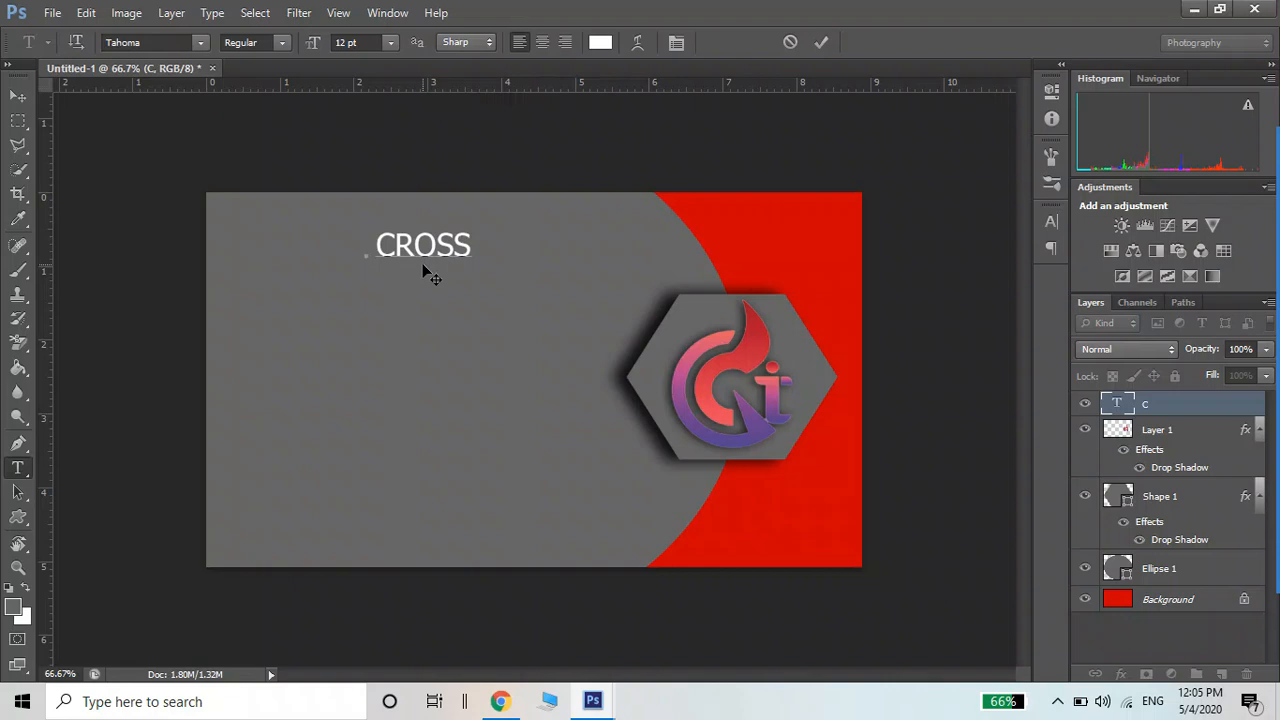
click(18, 95)
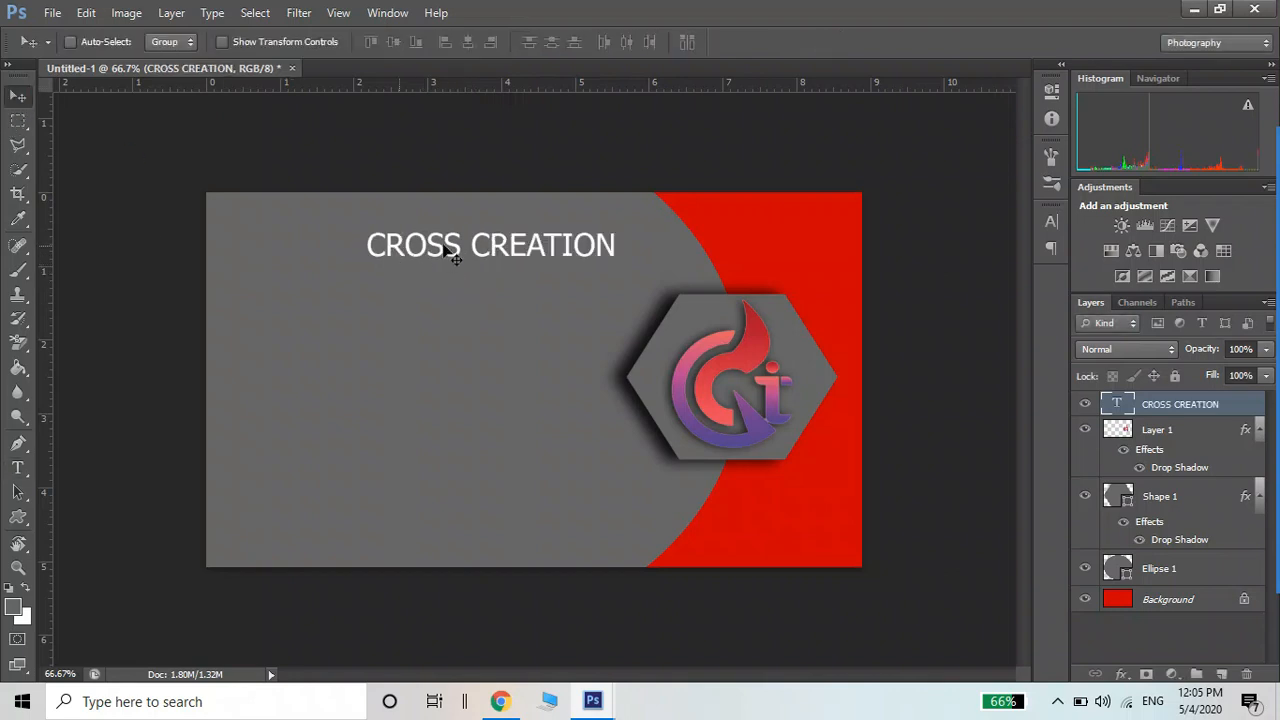
Select the CROSS CREATION layer and move the heading further left on the card
click(387, 248)
click(400, 244)
click(379, 247)
right_click(410, 253)
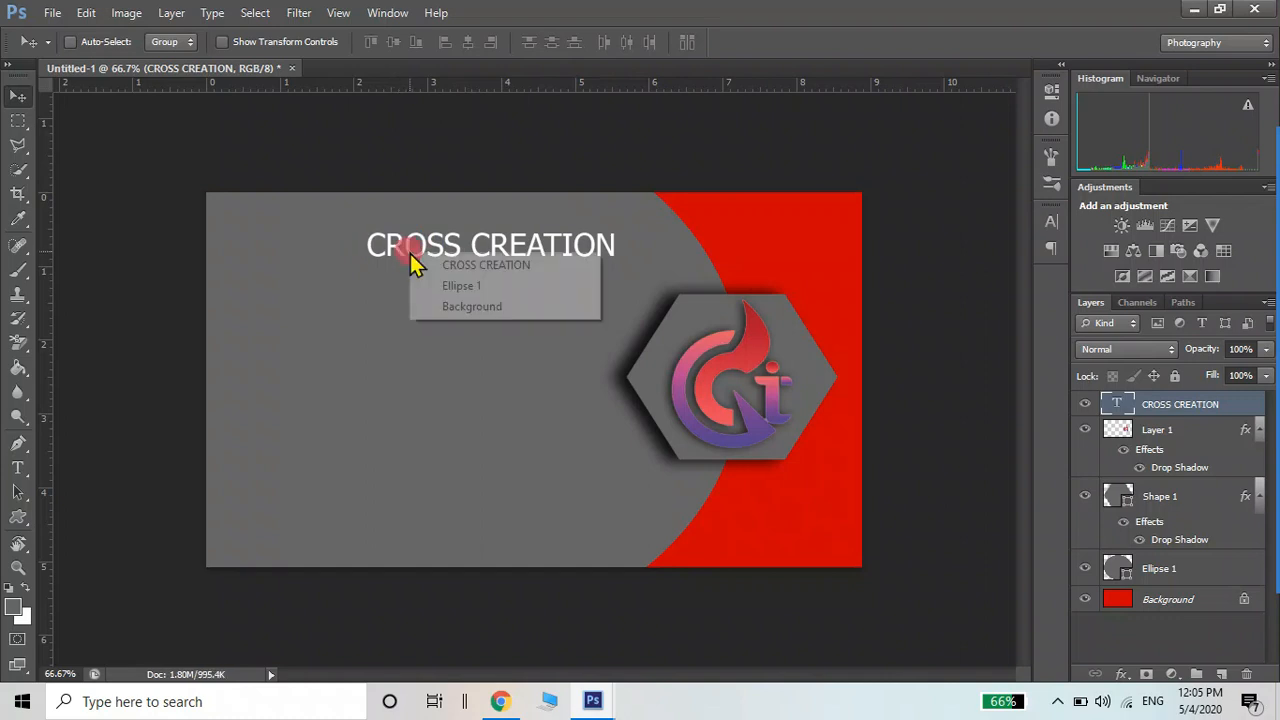
click(470, 266)
drag(492, 248, 436, 250)
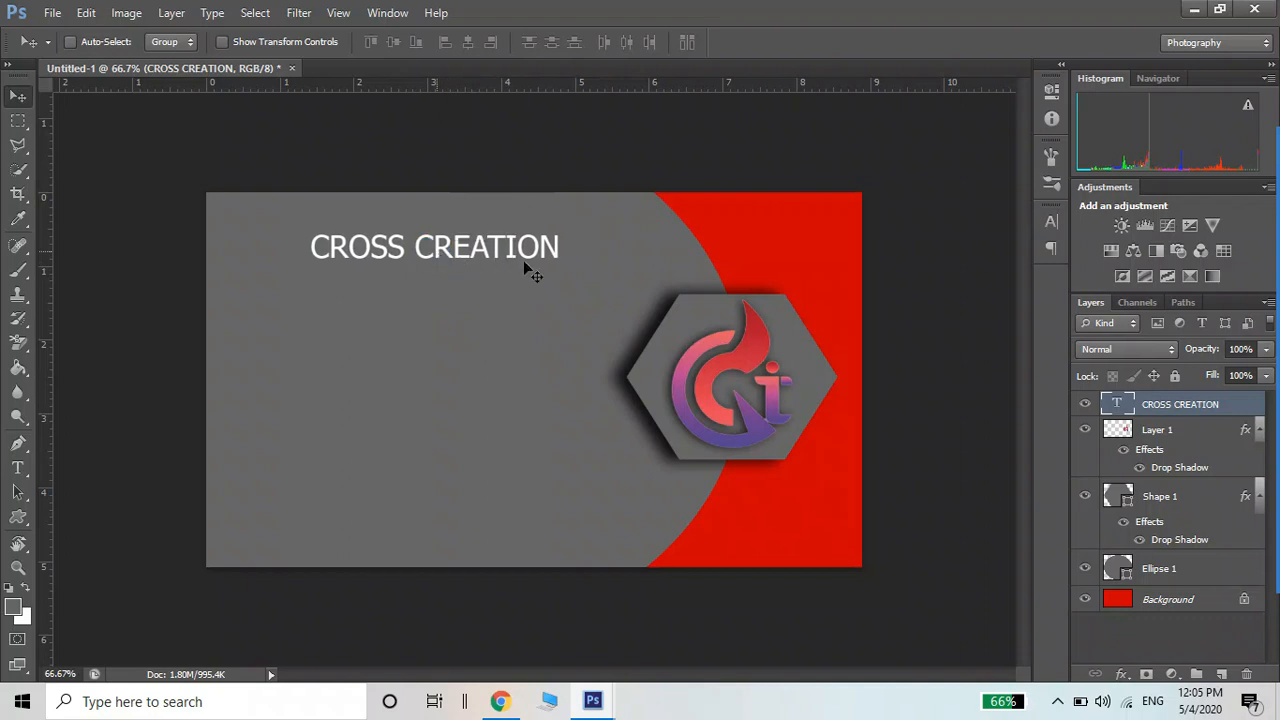
Scale the CROSS CREATION heading to about 114% and nudge it into the card's upper-left area
key(ctrl+t)
drag(561, 267, 595, 284)
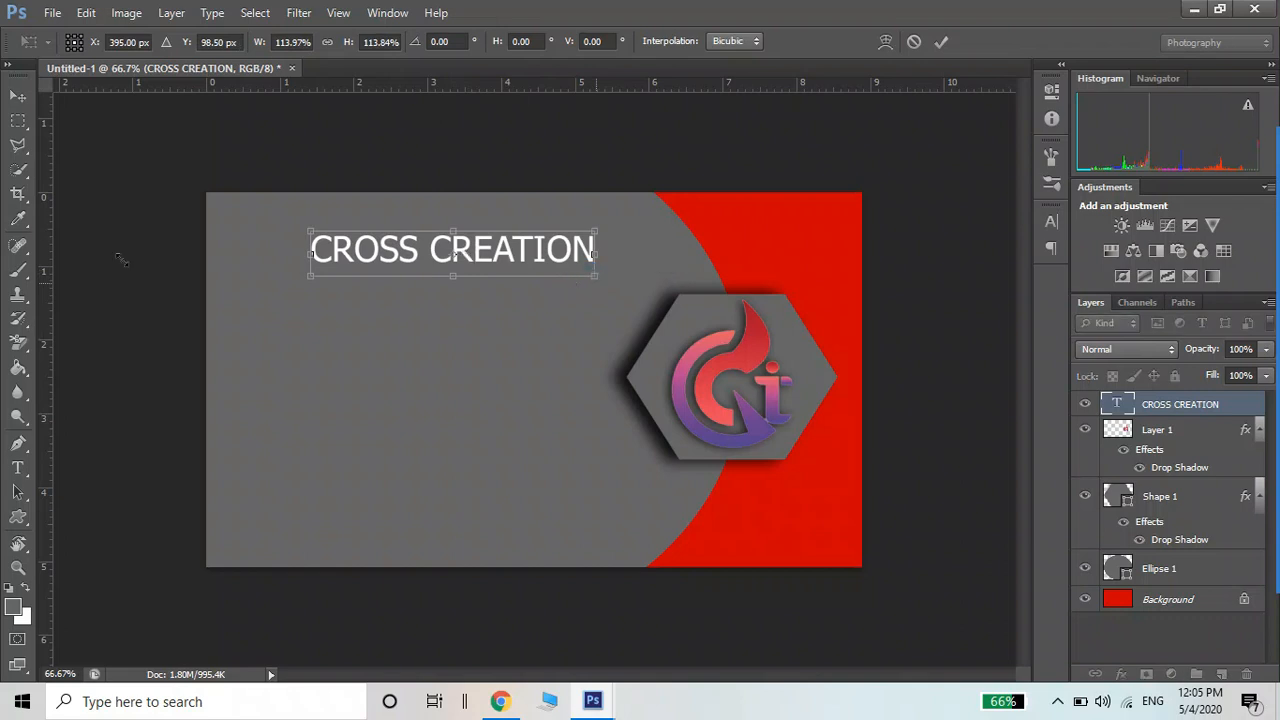
key(Return)
mouse_move(413, 262)
mouse_down()
mouse_move(443, 256)
mouse_move(408, 259)
mouse_up()
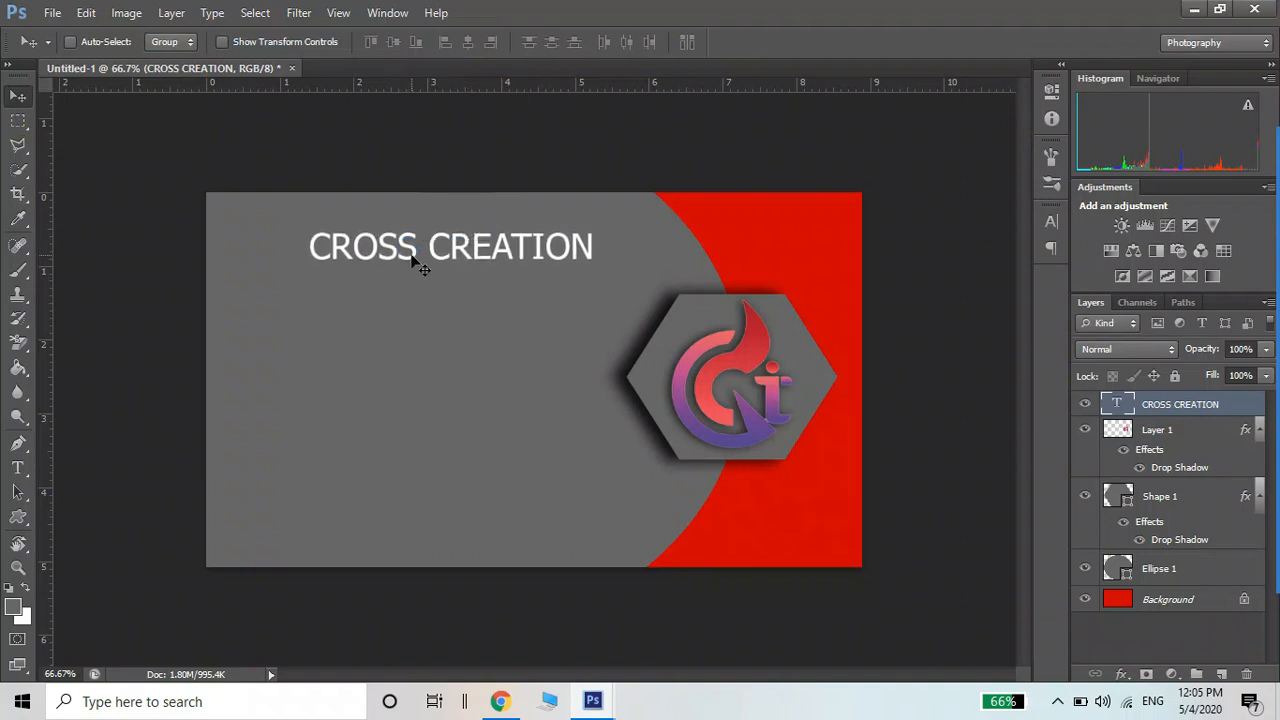
key(t)
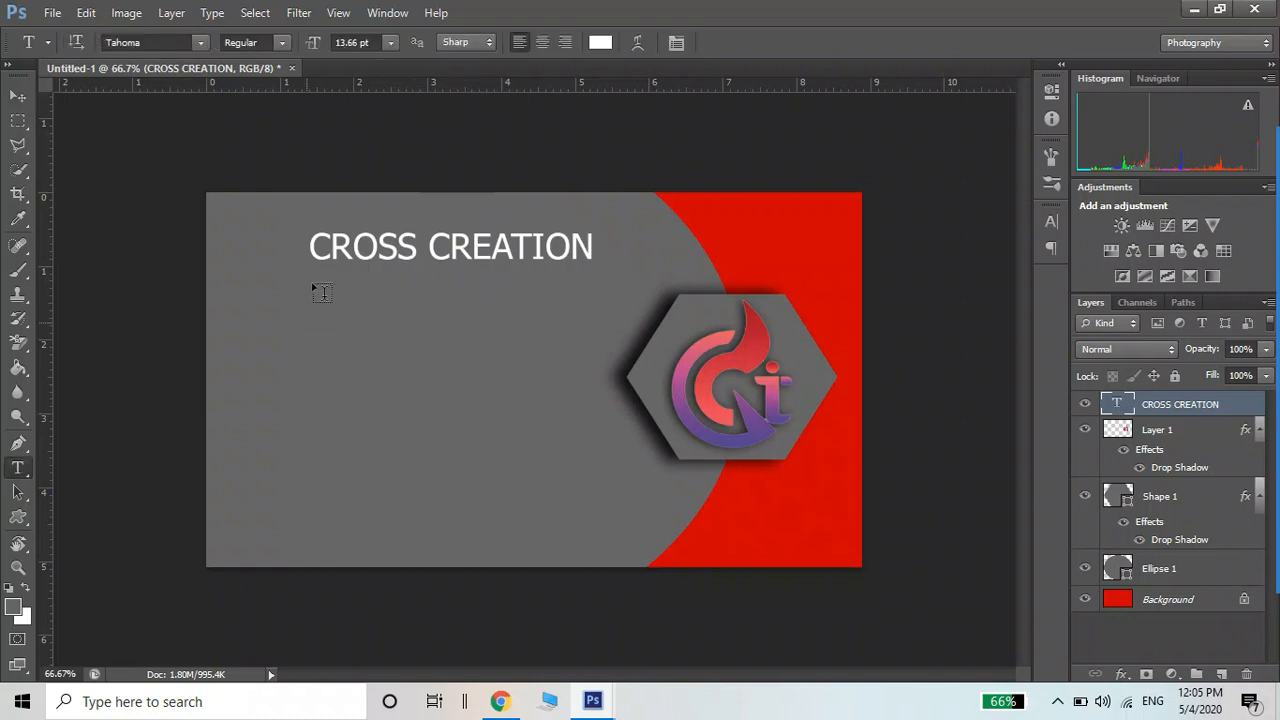
Switch to the Custom Shape tool and browse the shape picker for the four-diamond ornament
click(19, 518)
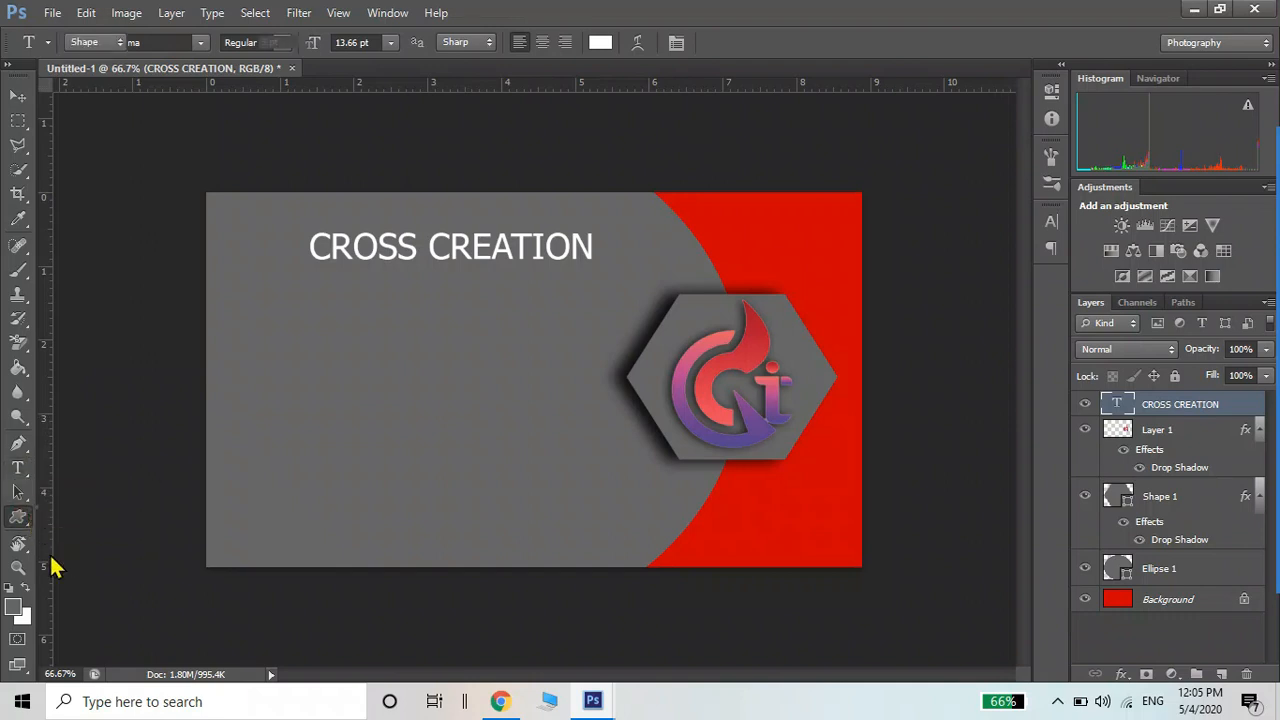
right_click(22, 522)
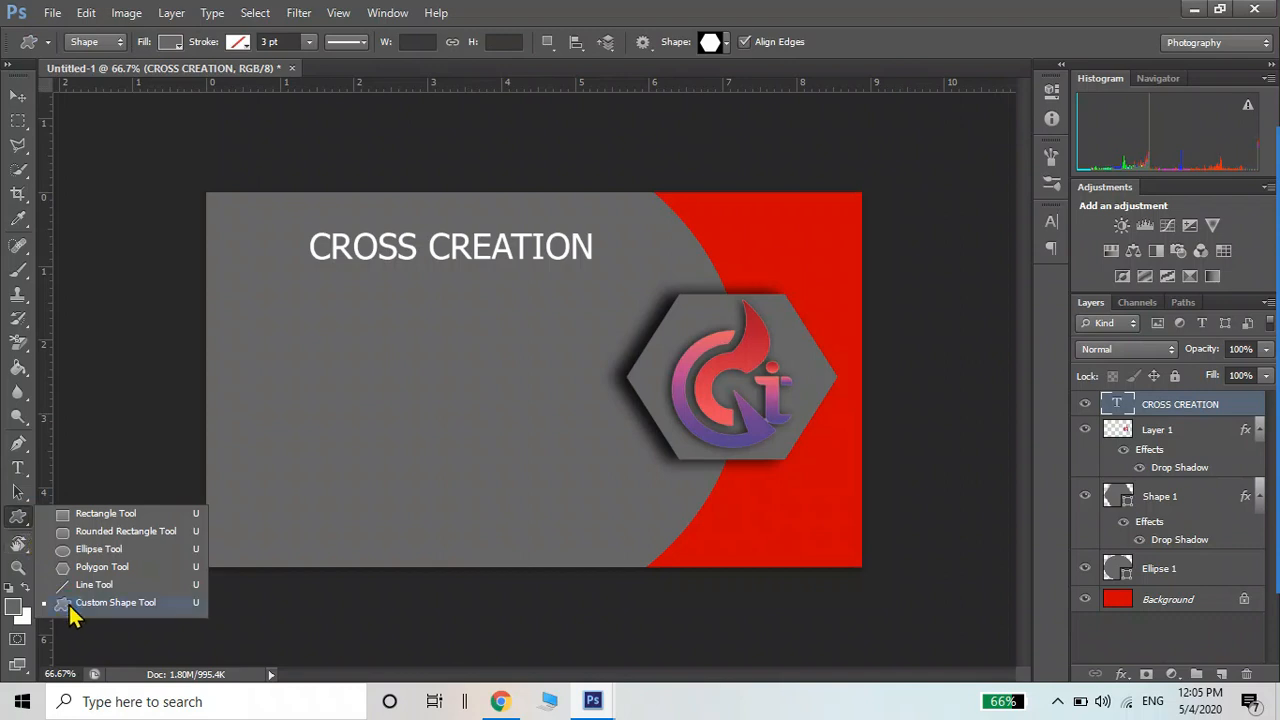
click(727, 45)
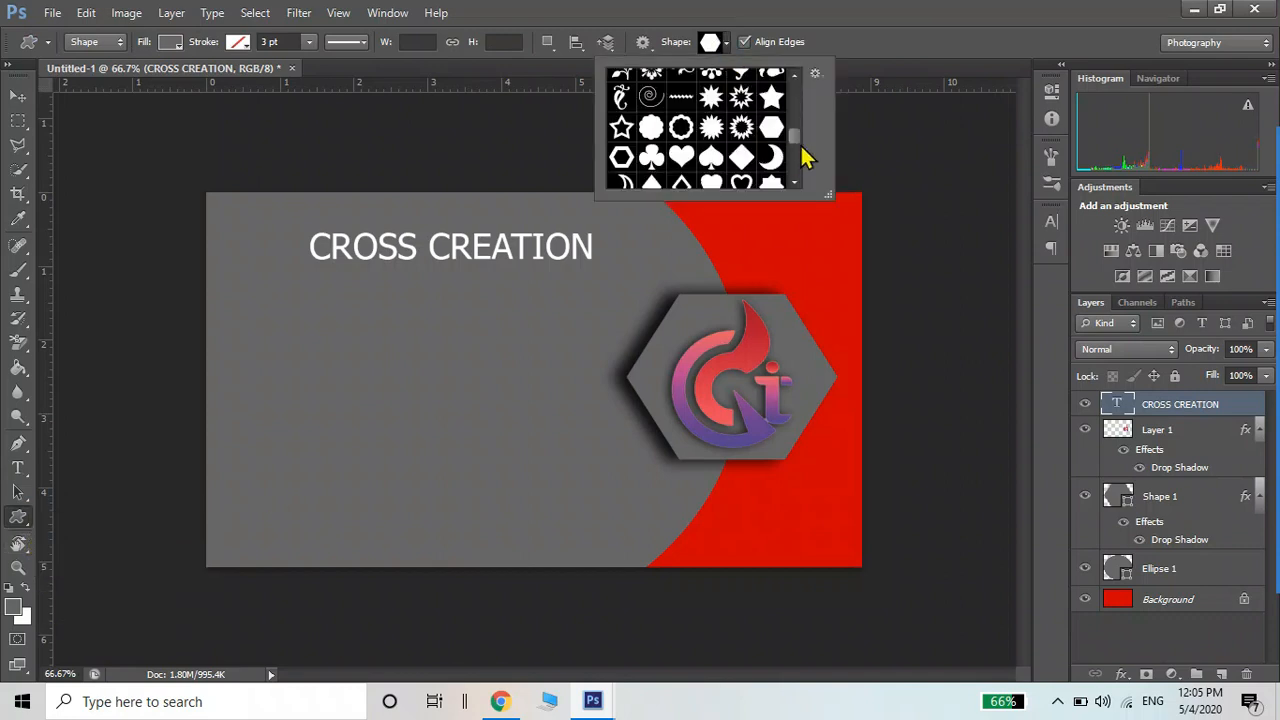
drag(794, 137, 797, 172)
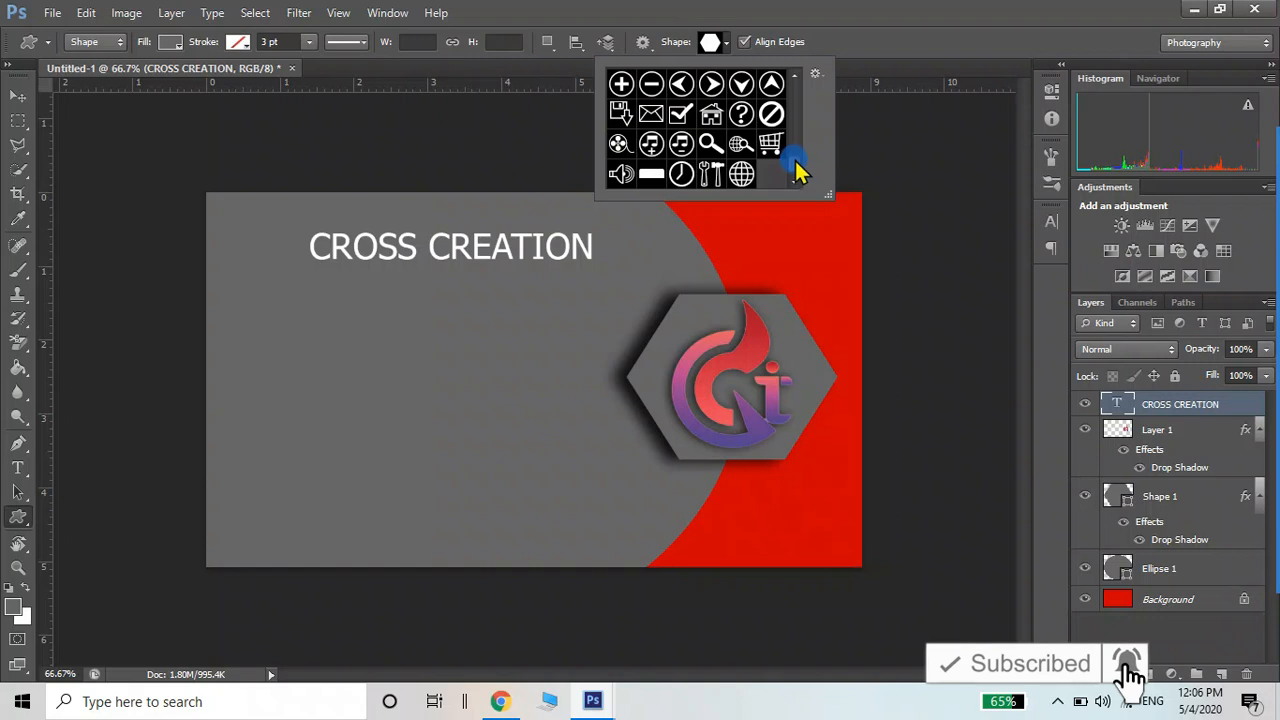
drag(797, 157, 795, 140)
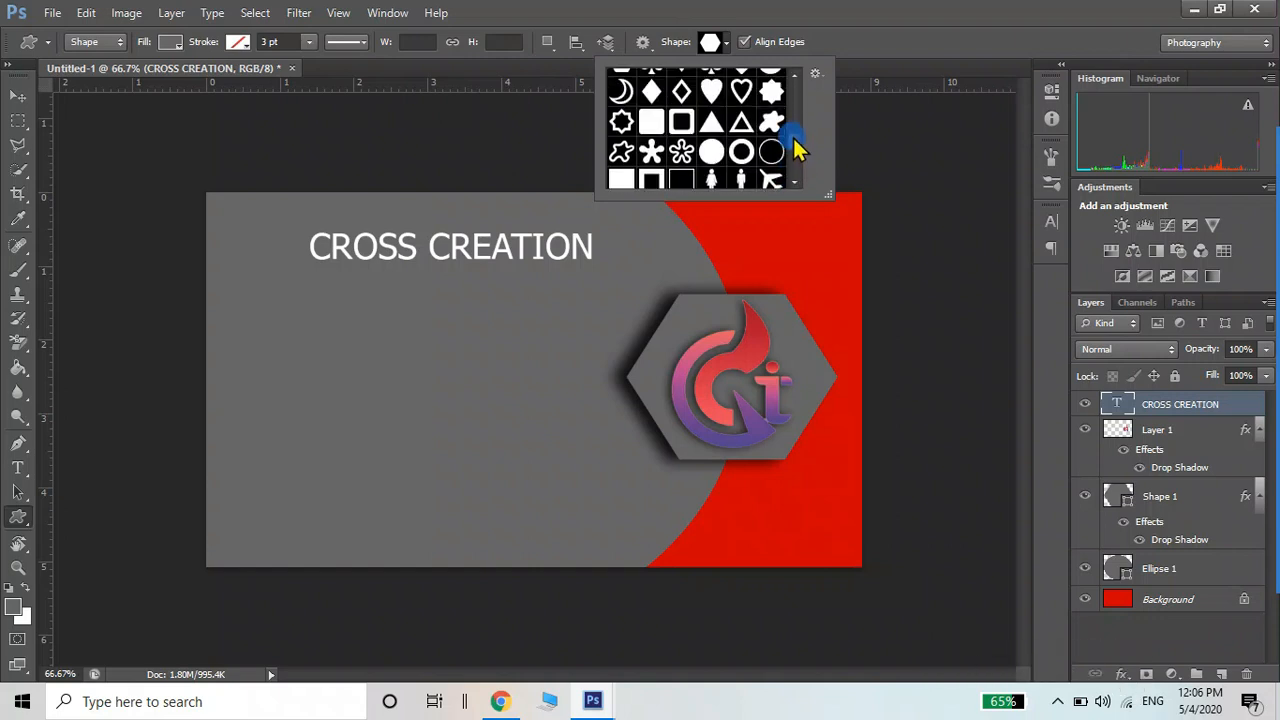
click(794, 75)
click(794, 75)
click(794, 75)
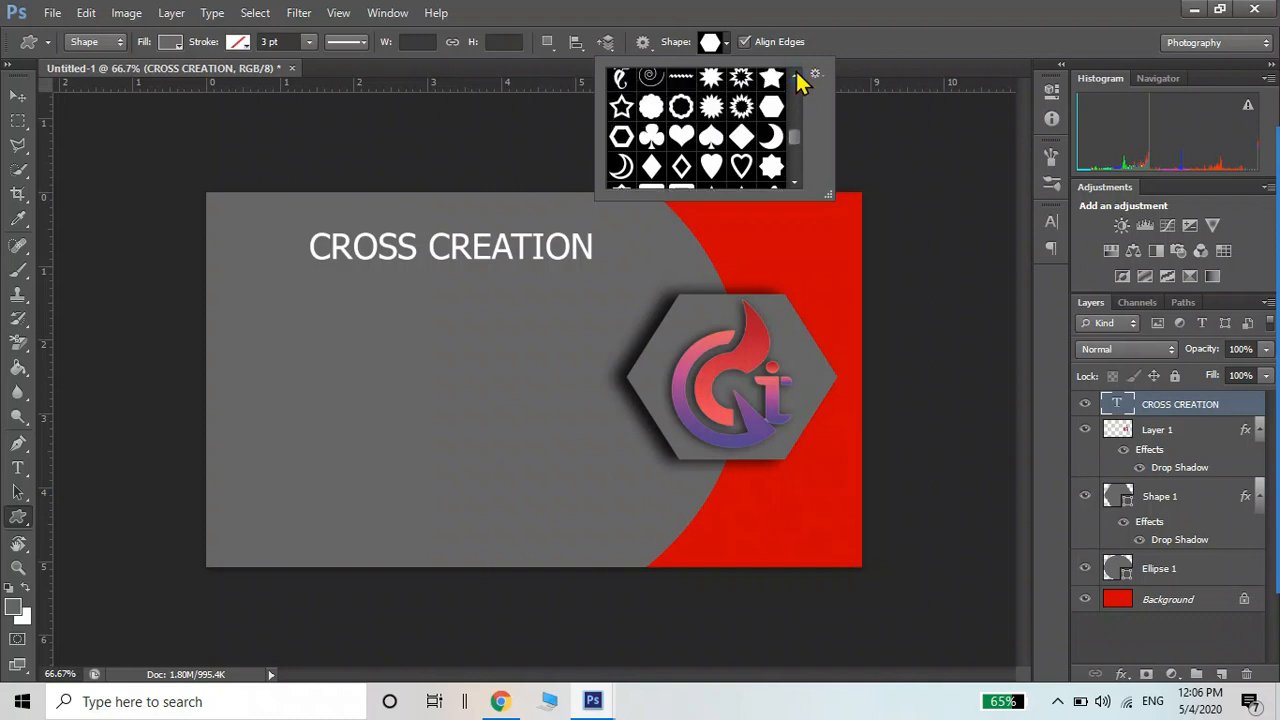
click(794, 75)
click(794, 75)
click(794, 75)
click(794, 75)
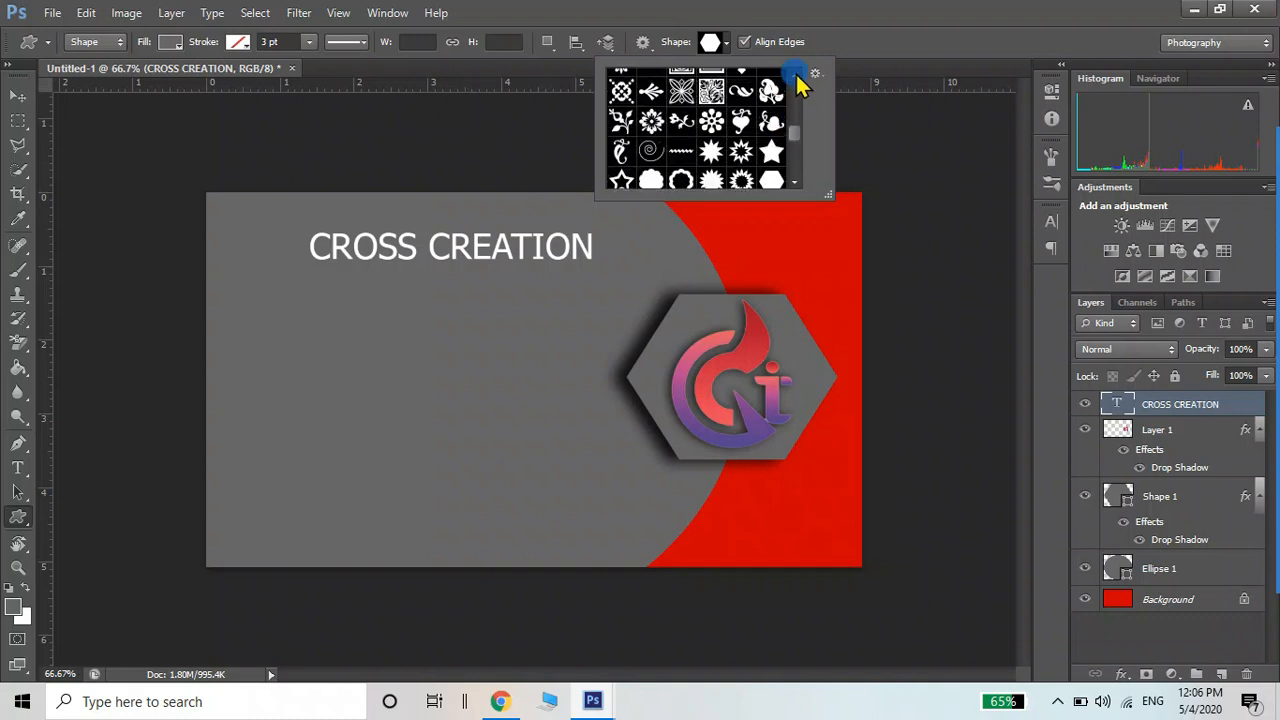
click(794, 75)
click(794, 75)
click(794, 75)
click(794, 75)
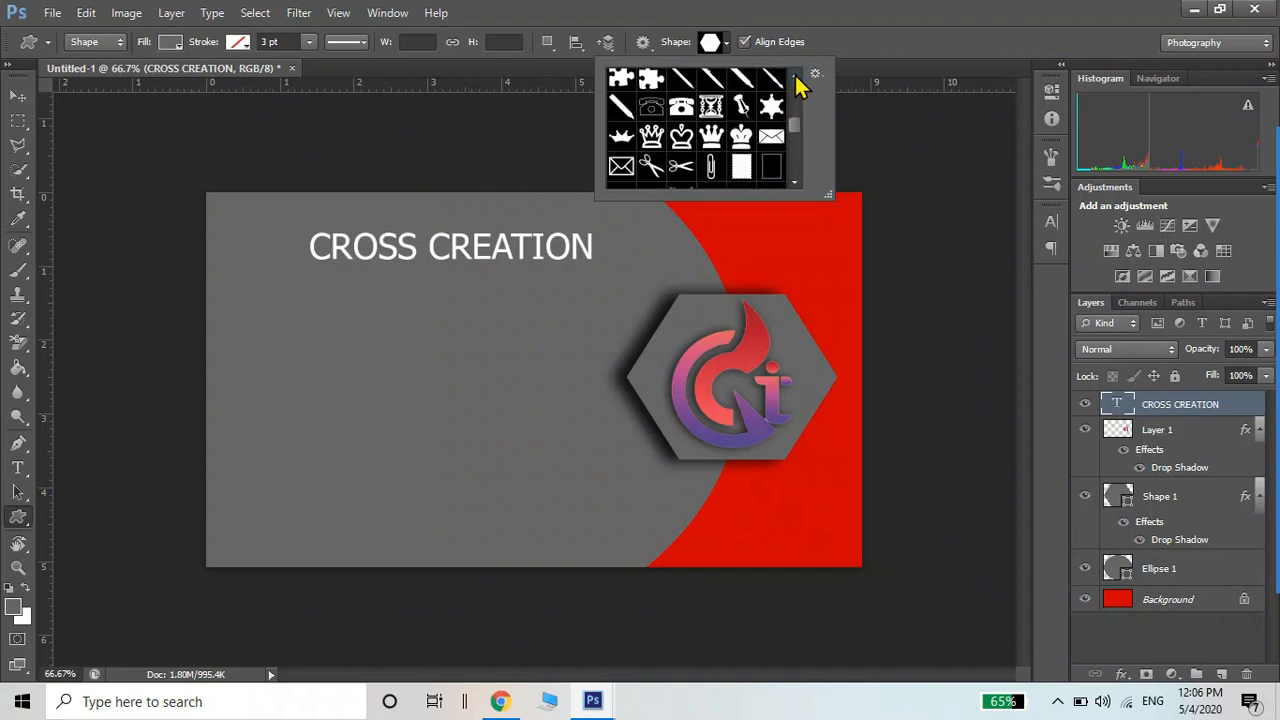
click(794, 75)
click(794, 75)
click(794, 75)
click(794, 75)
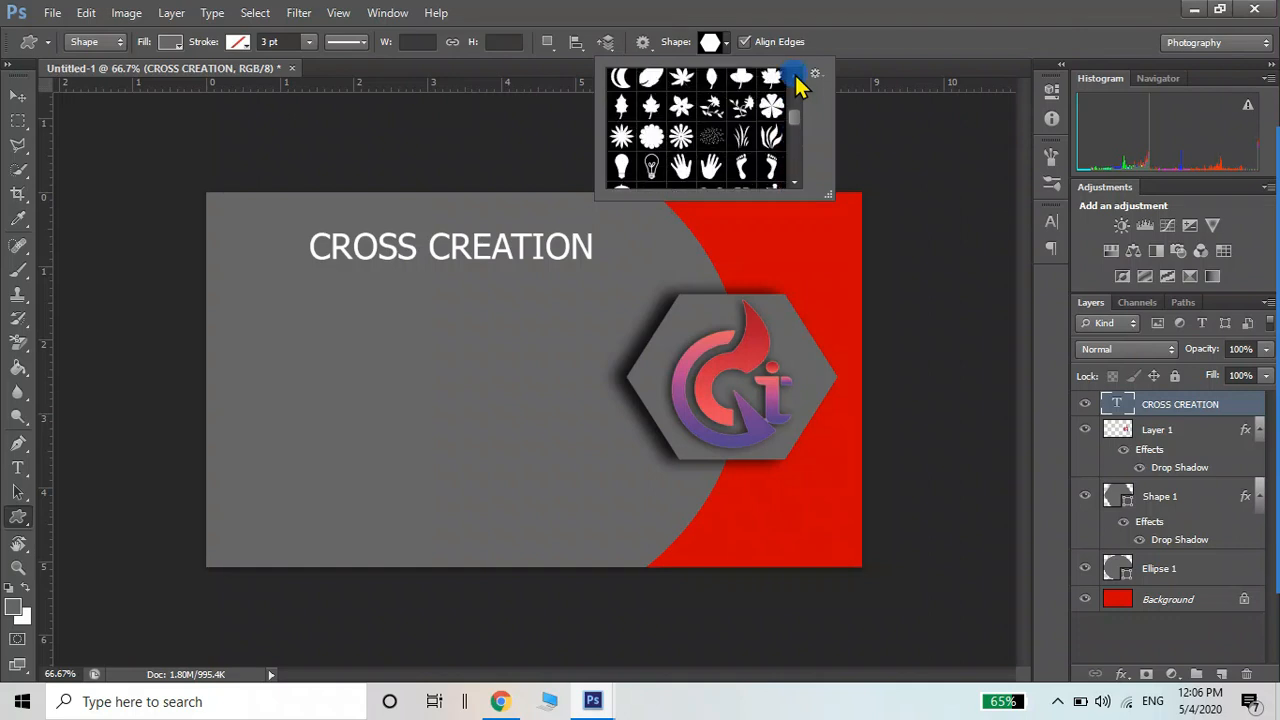
click(794, 75)
click(795, 76)
click(795, 76)
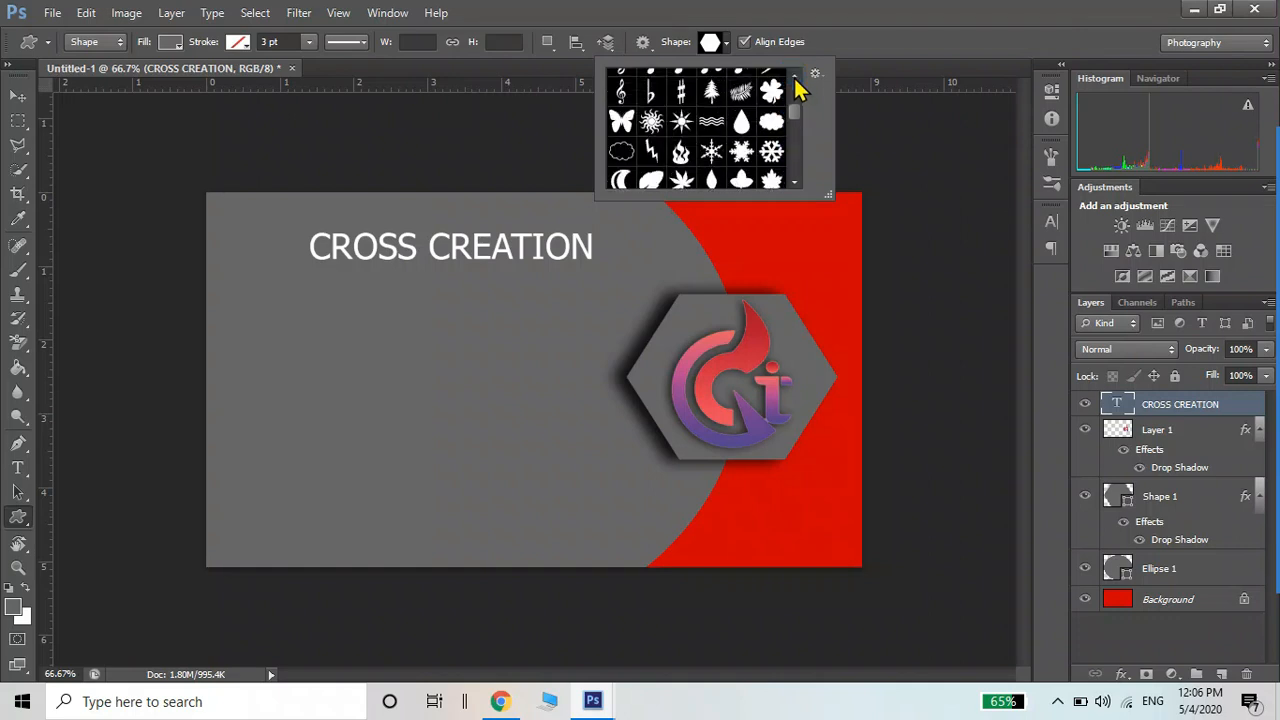
click(795, 76)
click(795, 76)
click(795, 76)
click(795, 76)
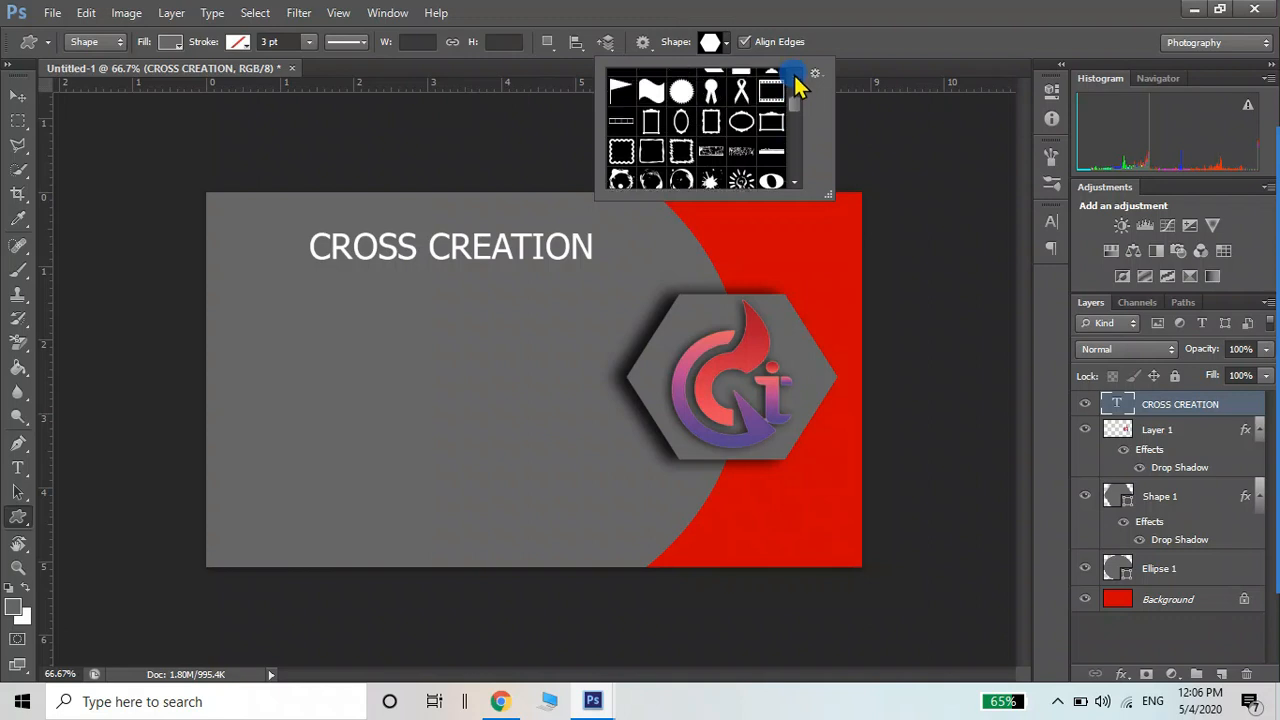
click(795, 76)
click(795, 76)
click(795, 76)
click(795, 76)
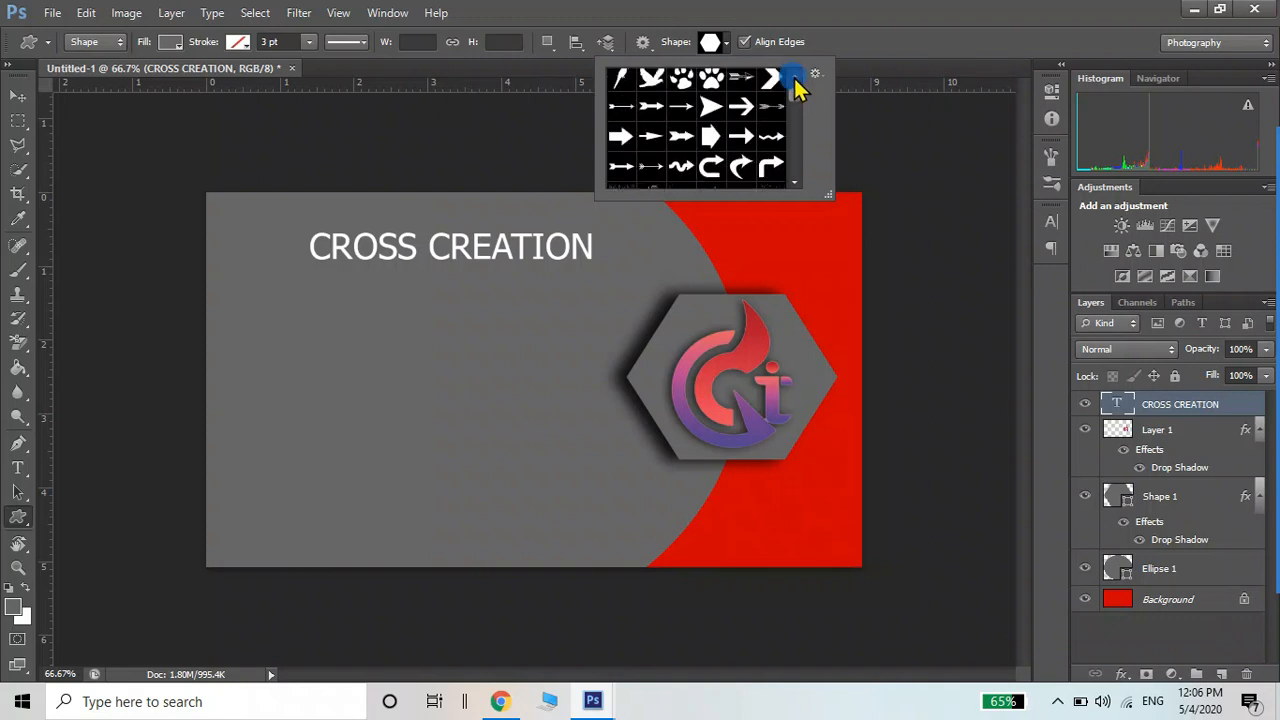
click(795, 78)
click(795, 78)
drag(795, 89, 792, 140)
click(795, 182)
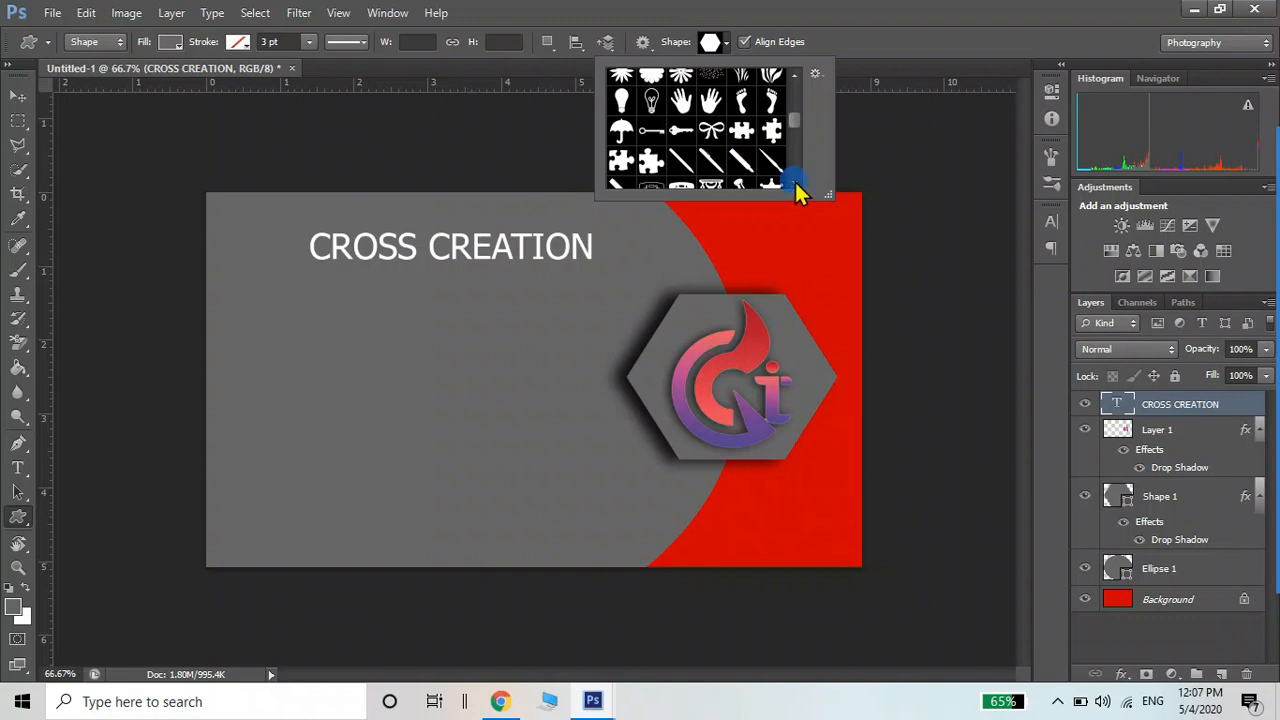
click(794, 180)
click(794, 180)
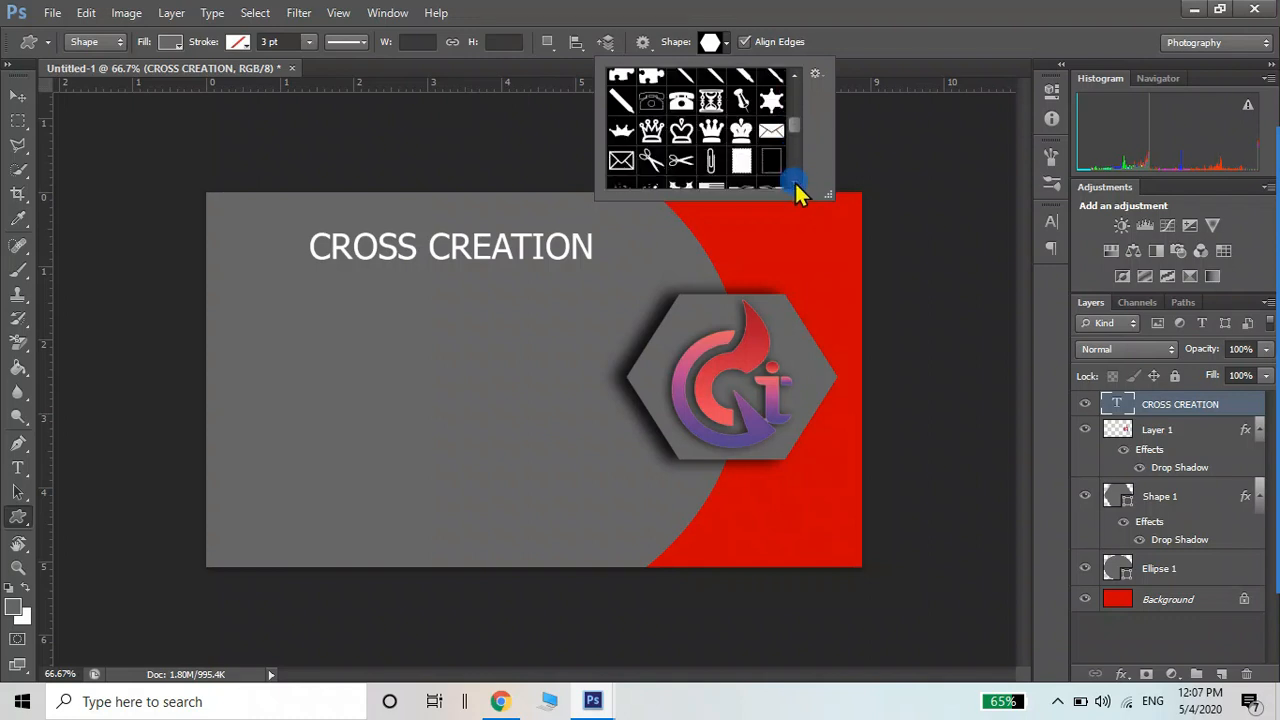
click(794, 180)
click(794, 180)
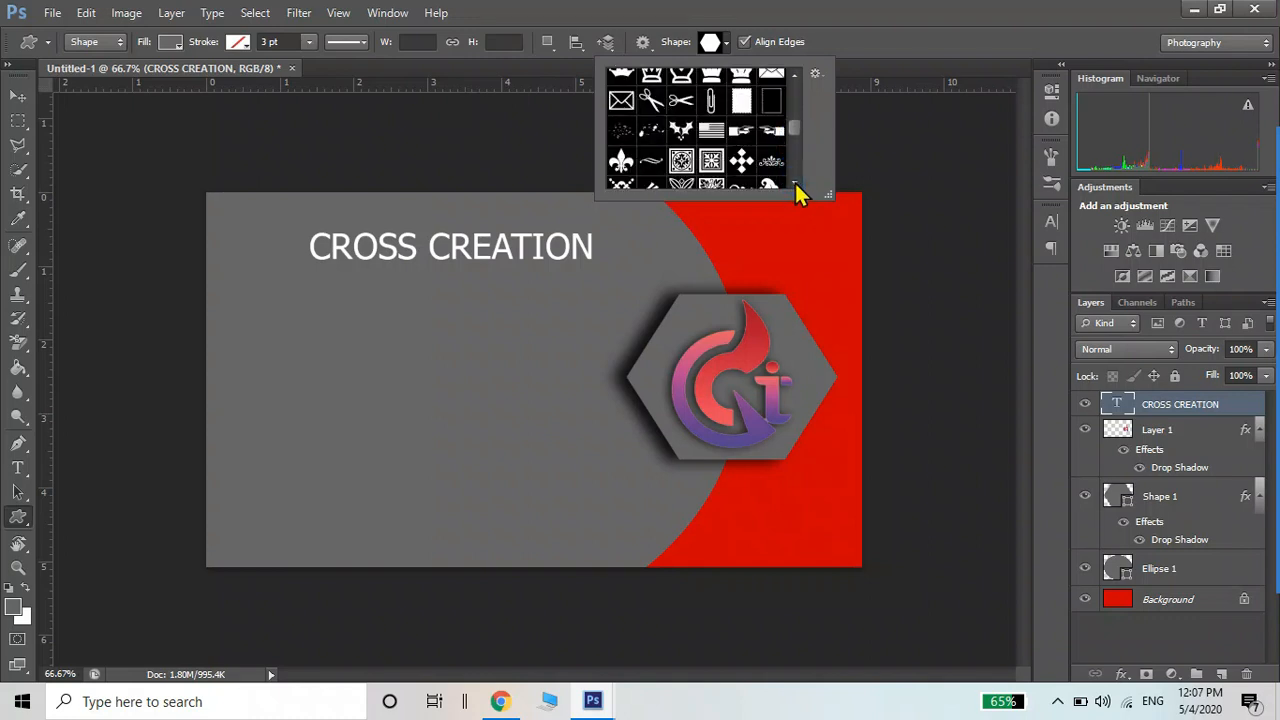
click(794, 180)
click(794, 180)
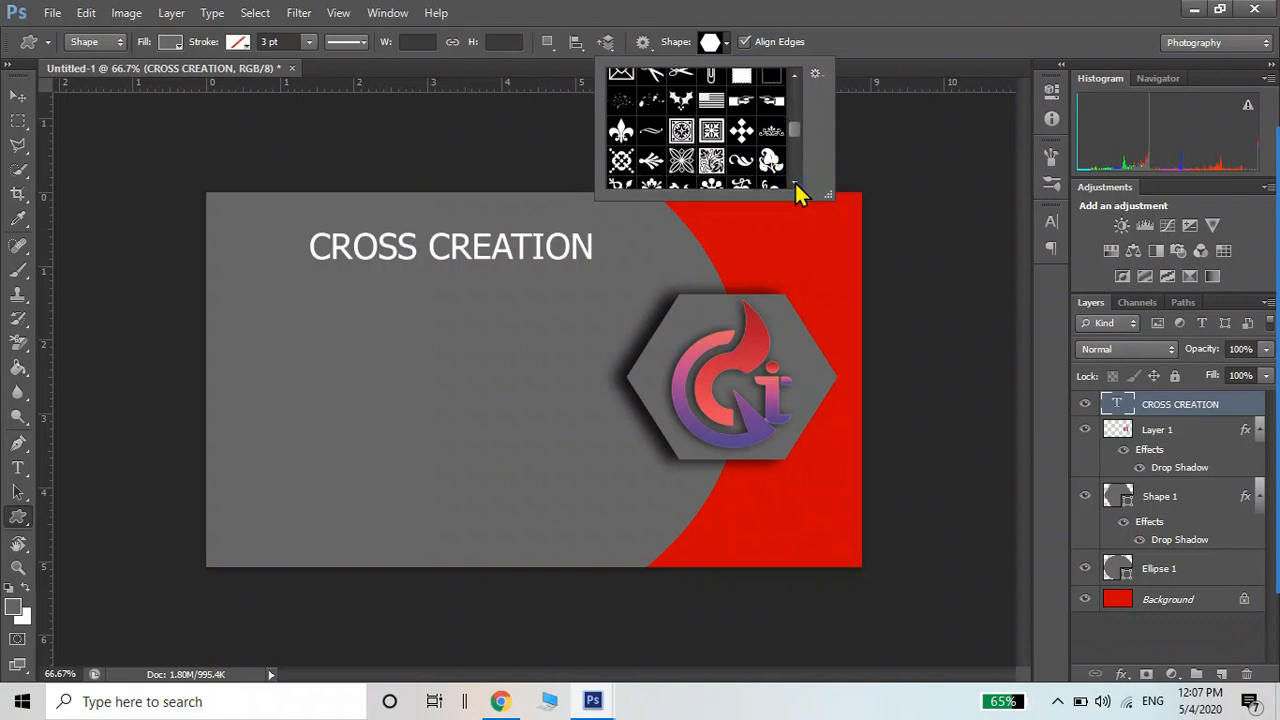
Draw a small 47 × 50 px four-diamond ornament on the grey area below the title
click(740, 133)
drag(262, 300, 285, 339)
drag(287, 339, 290, 340)
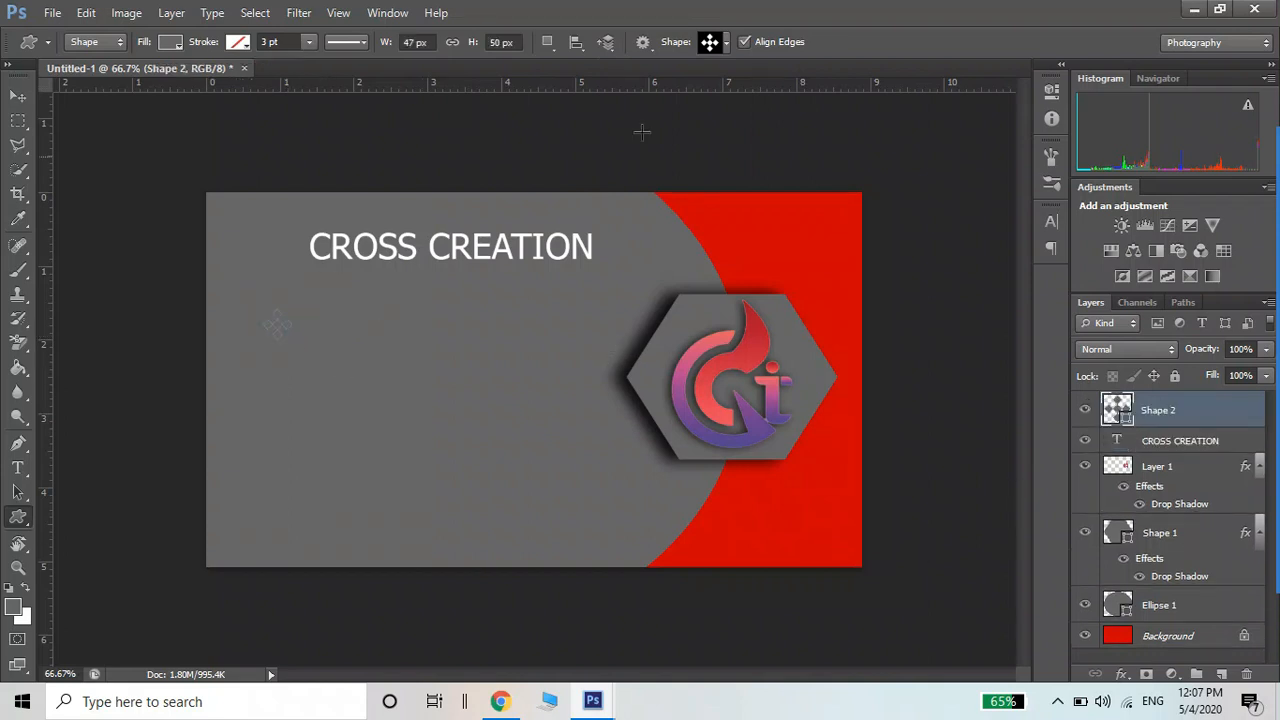
Fill the ornament solid black (#000000) and nudge it slightly up and left
click(16, 607)
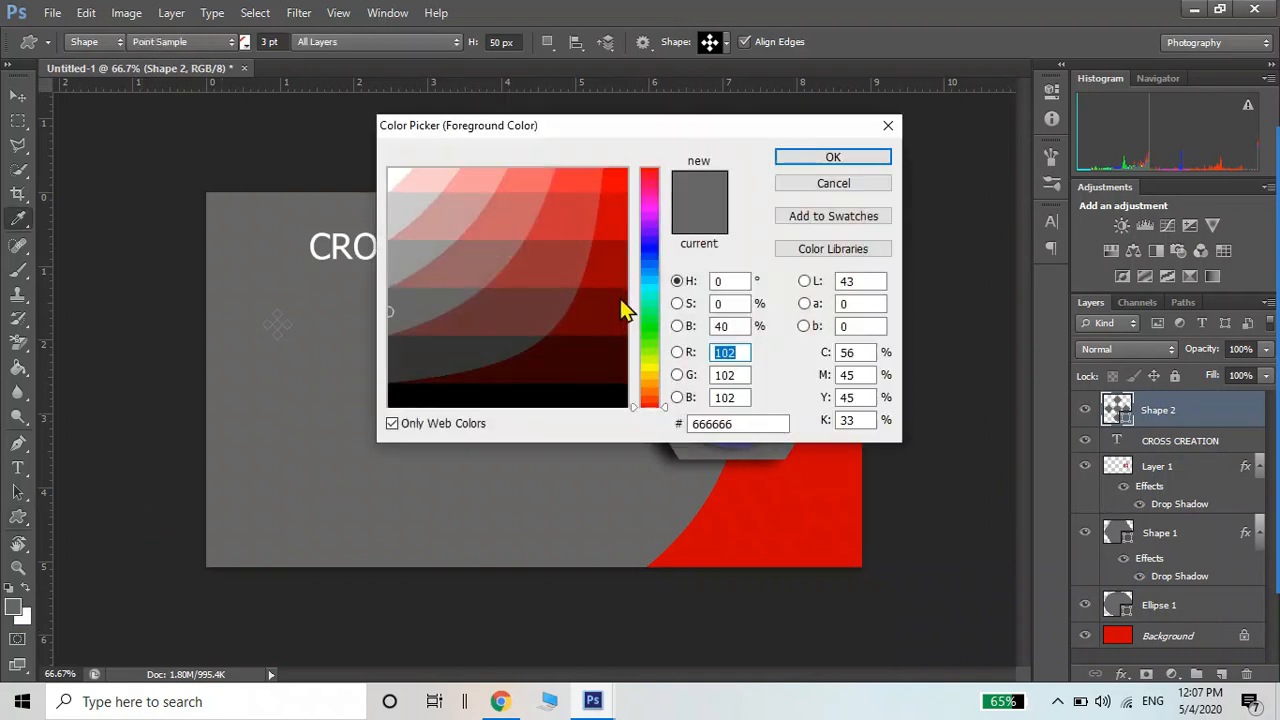
click(566, 397)
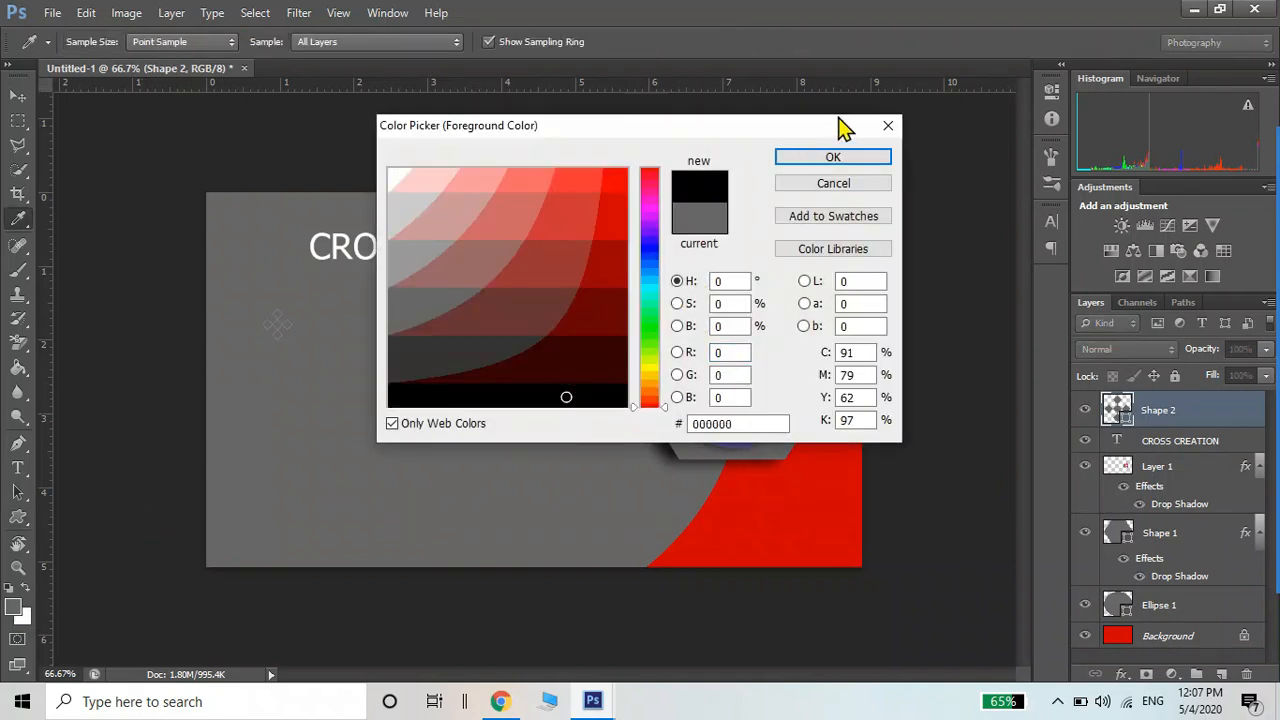
click(812, 157)
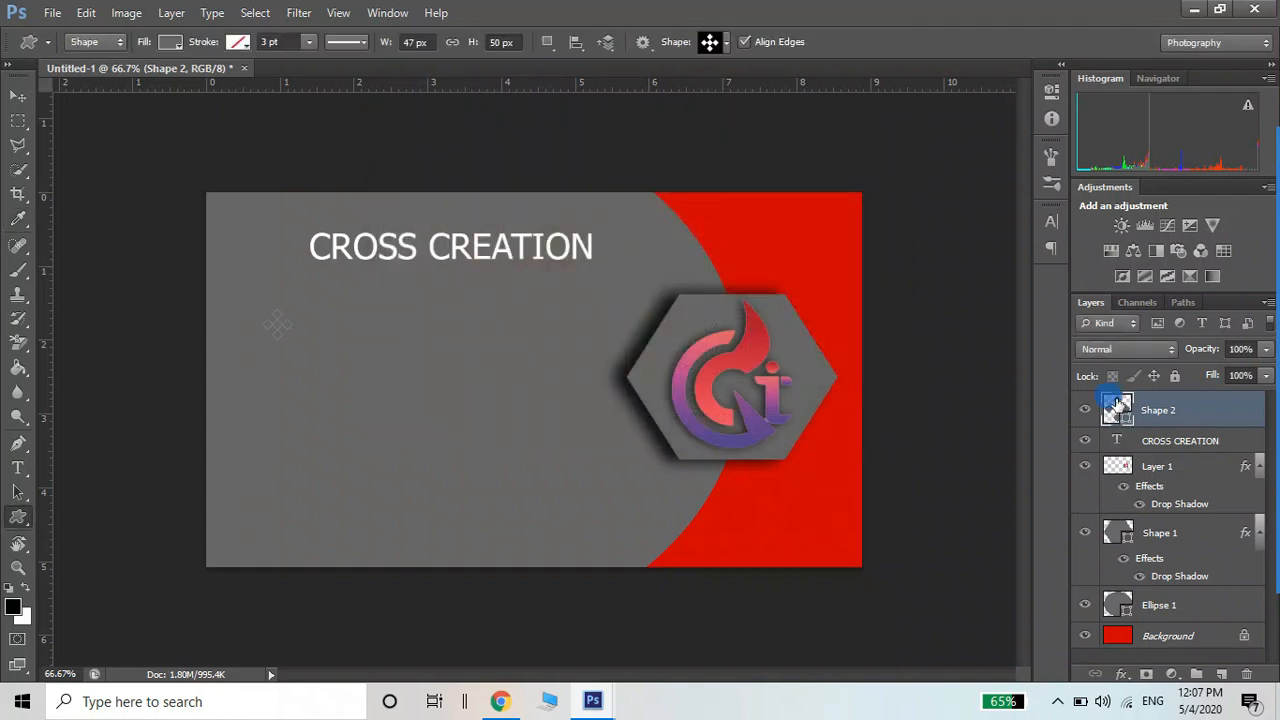
double_click(1117, 402)
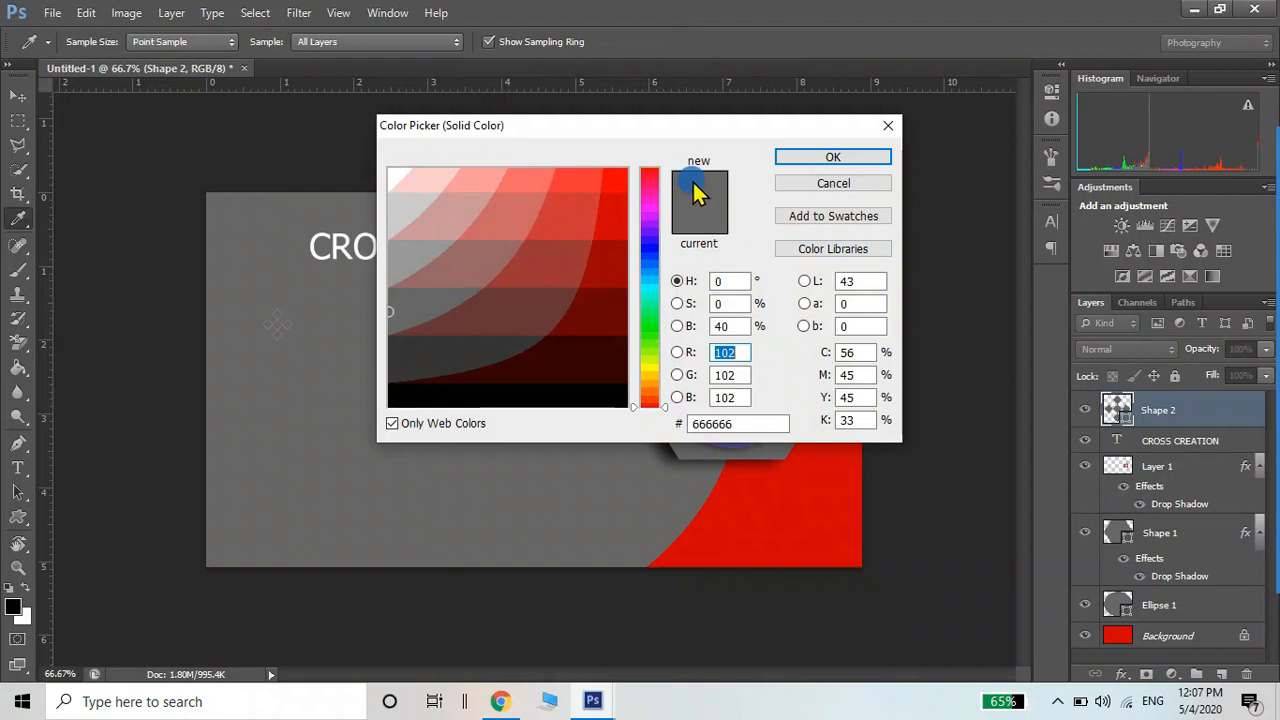
click(541, 396)
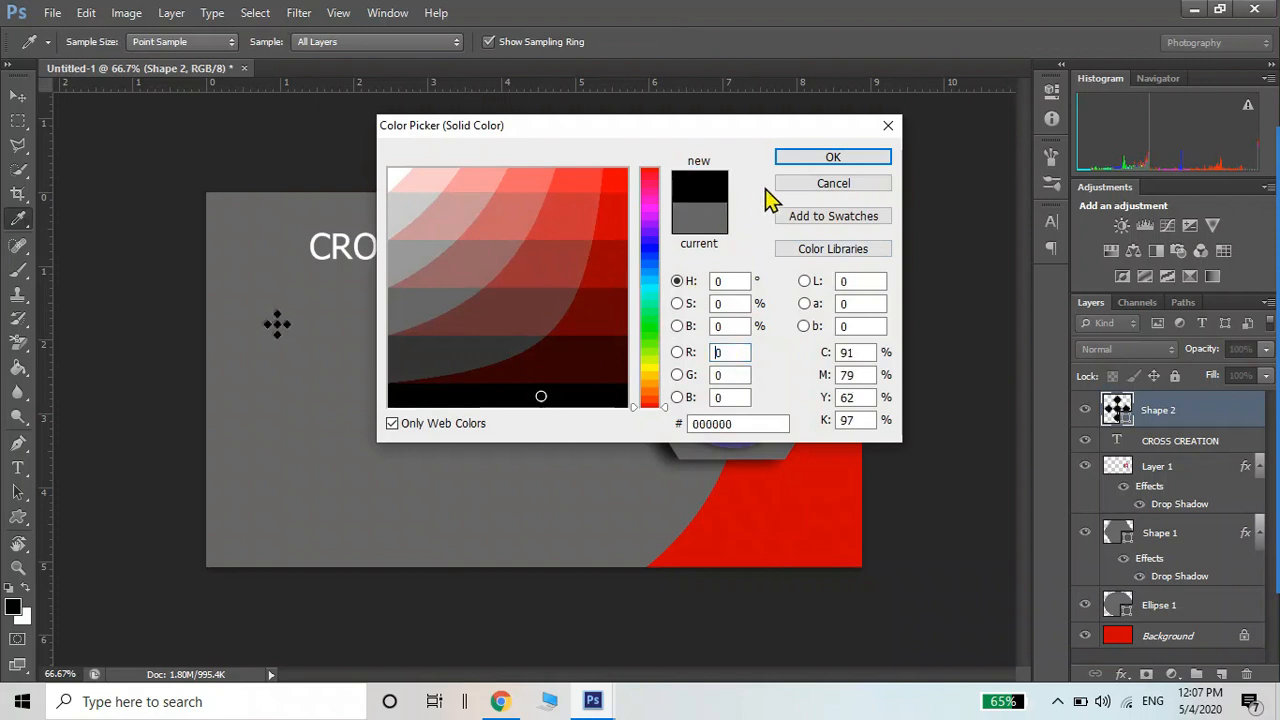
click(808, 158)
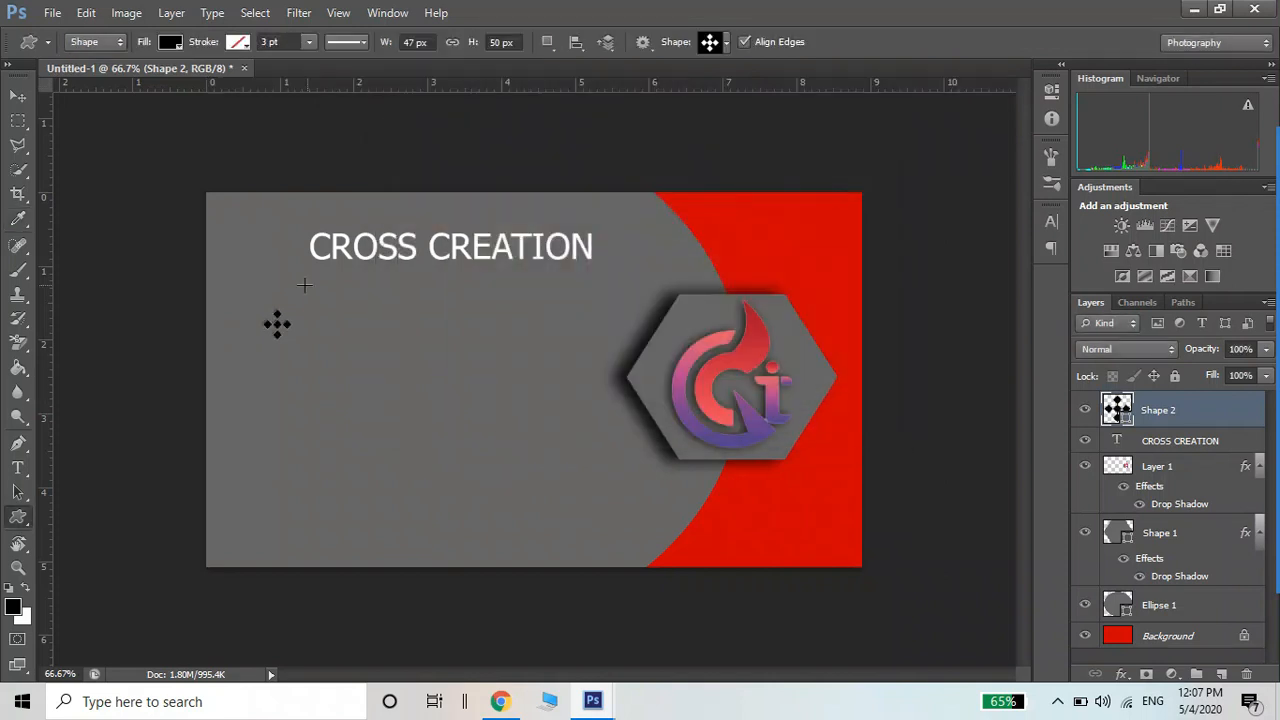
click(22, 97)
drag(277, 321, 266, 310)
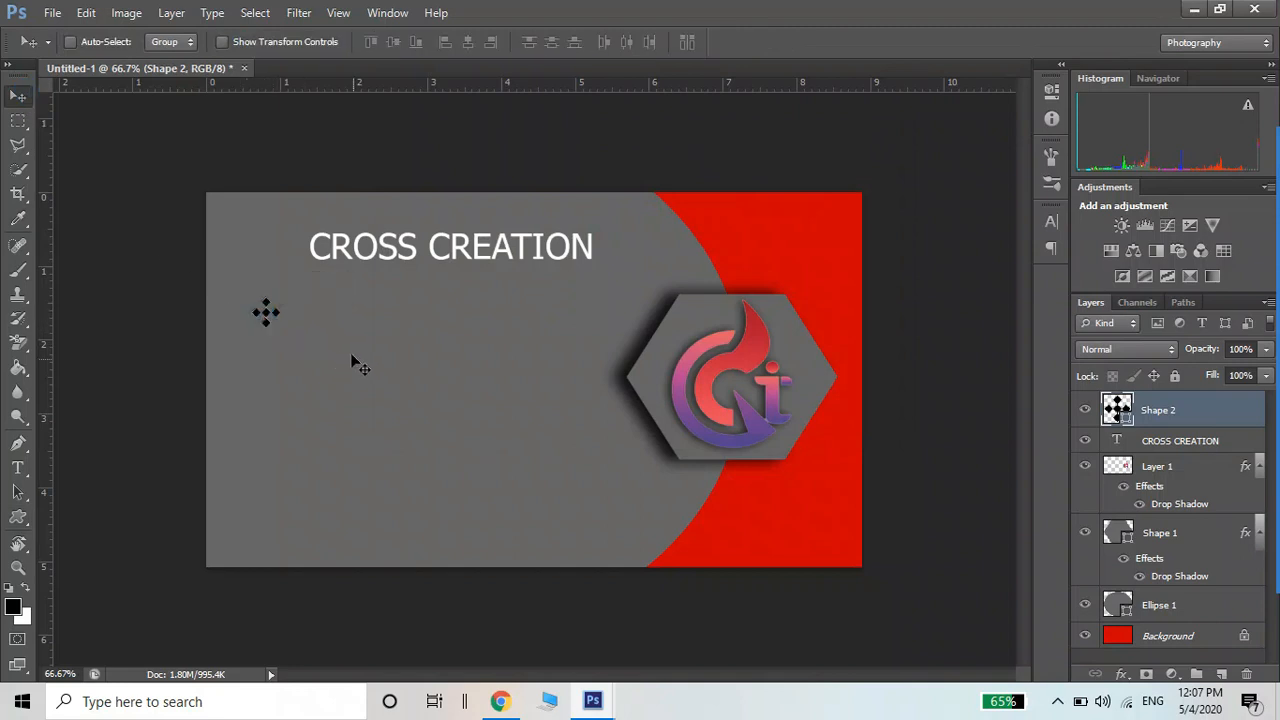
Duplicate the CROSS CREATION title beside the black ornament and change the copy's text to 'abc'
right_click(345, 257)
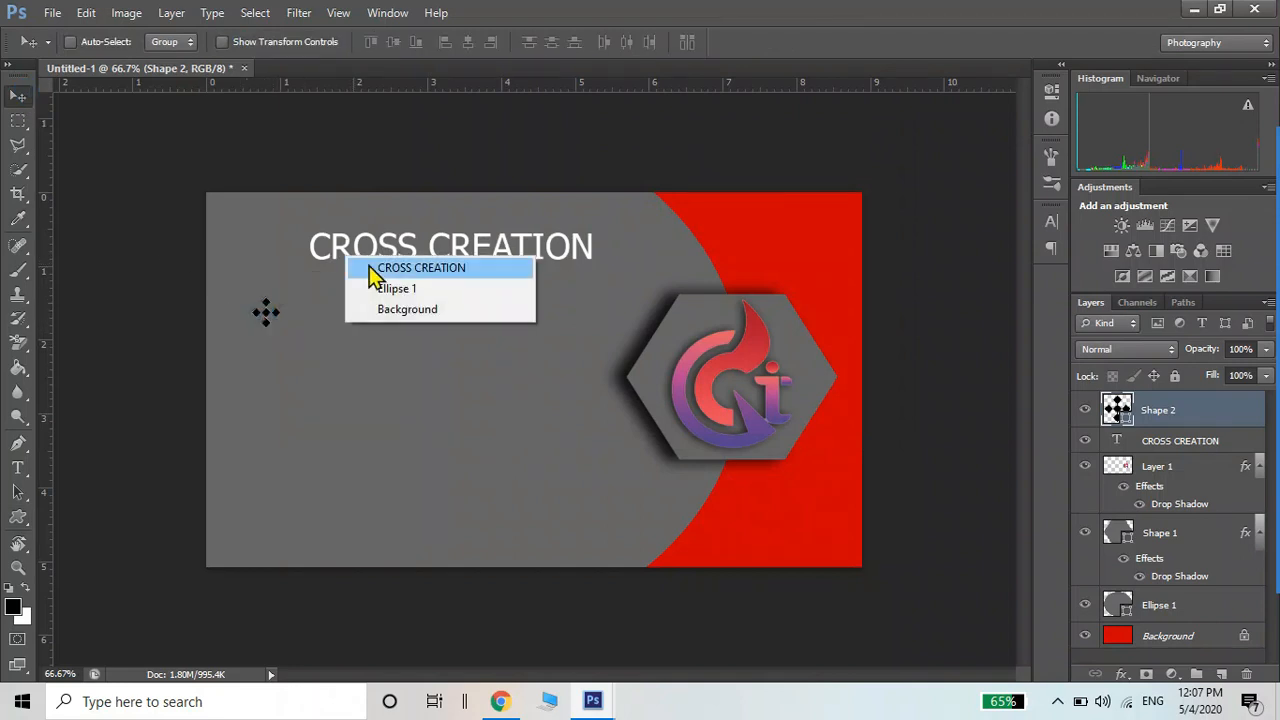
click(368, 268)
mouse_move(364, 262)
mouse_down()
mouse_move(361, 341)
mouse_move(349, 252)
mouse_up()
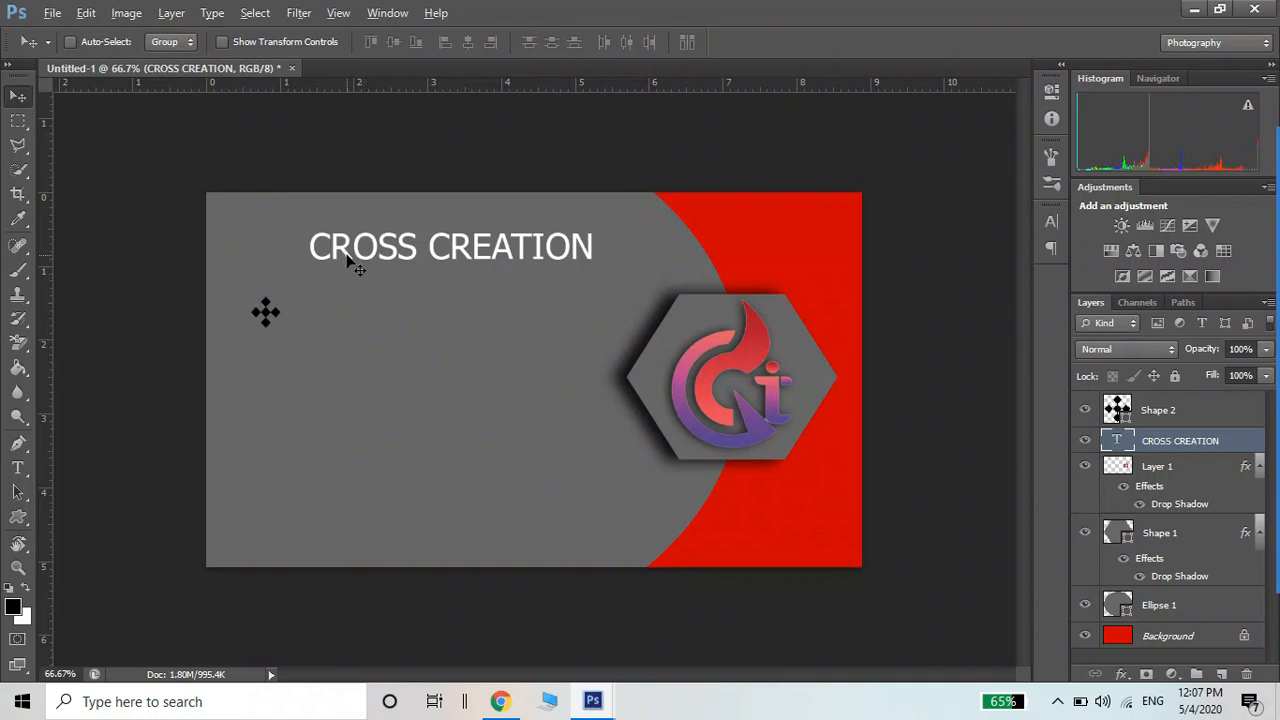
right_click(355, 258)
click(370, 266)
drag(366, 258, 362, 328)
key(t)
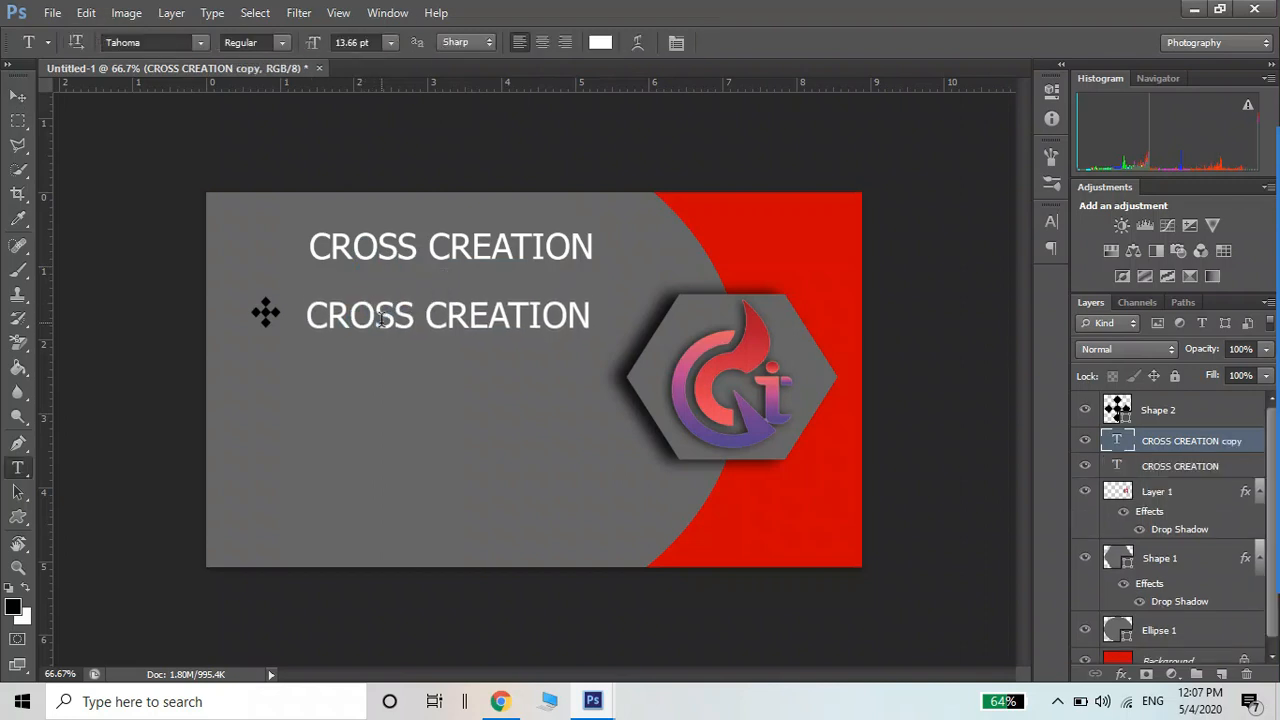
click(376, 318)
triple_click(380, 319)
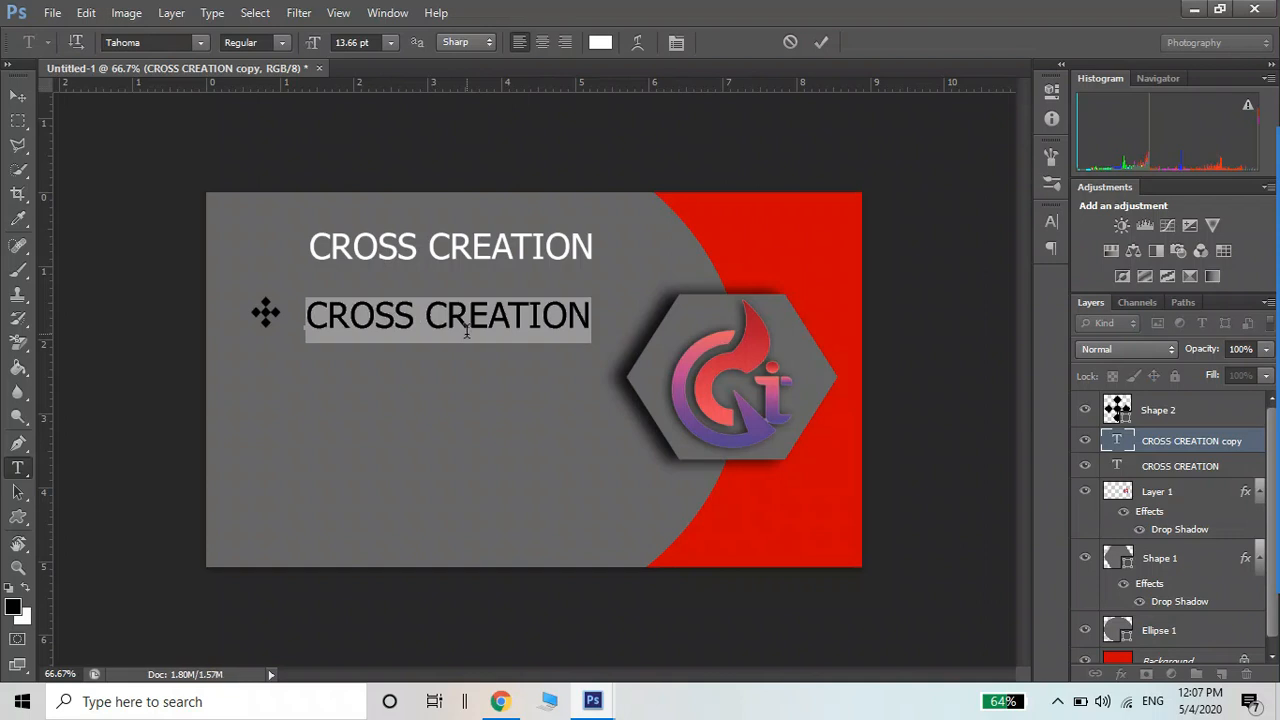
text(abc)
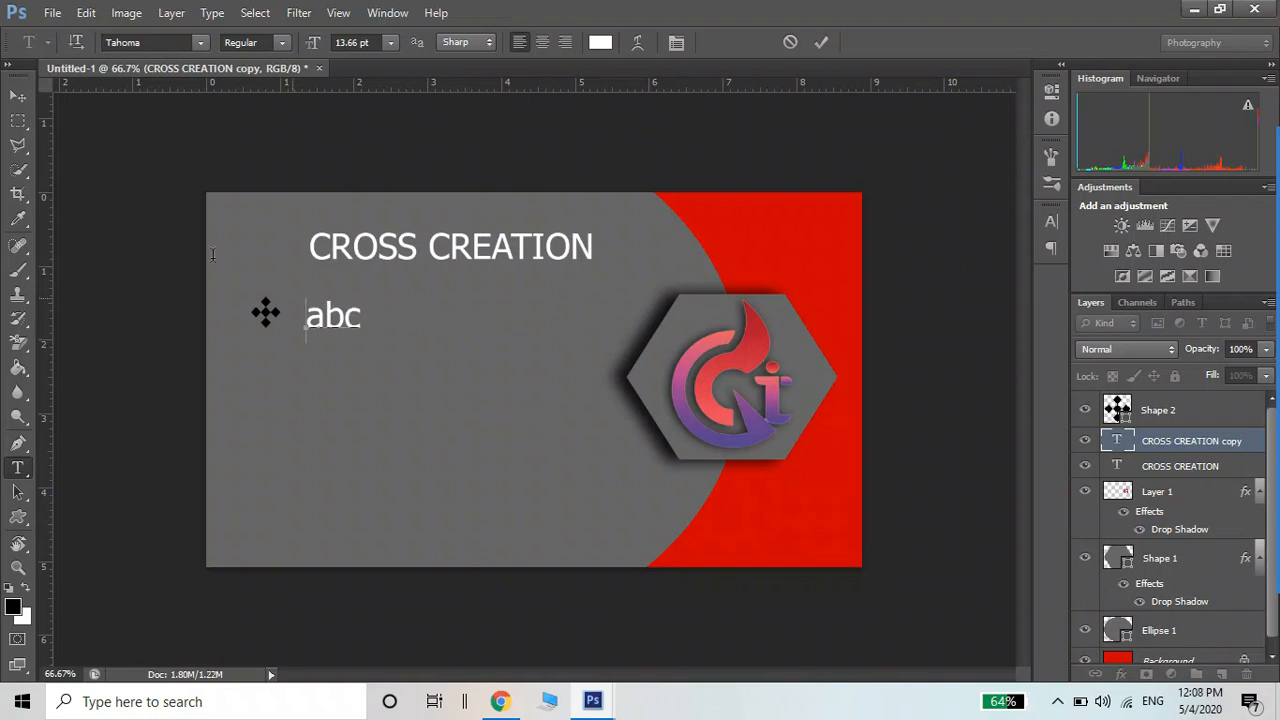
click(18, 96)
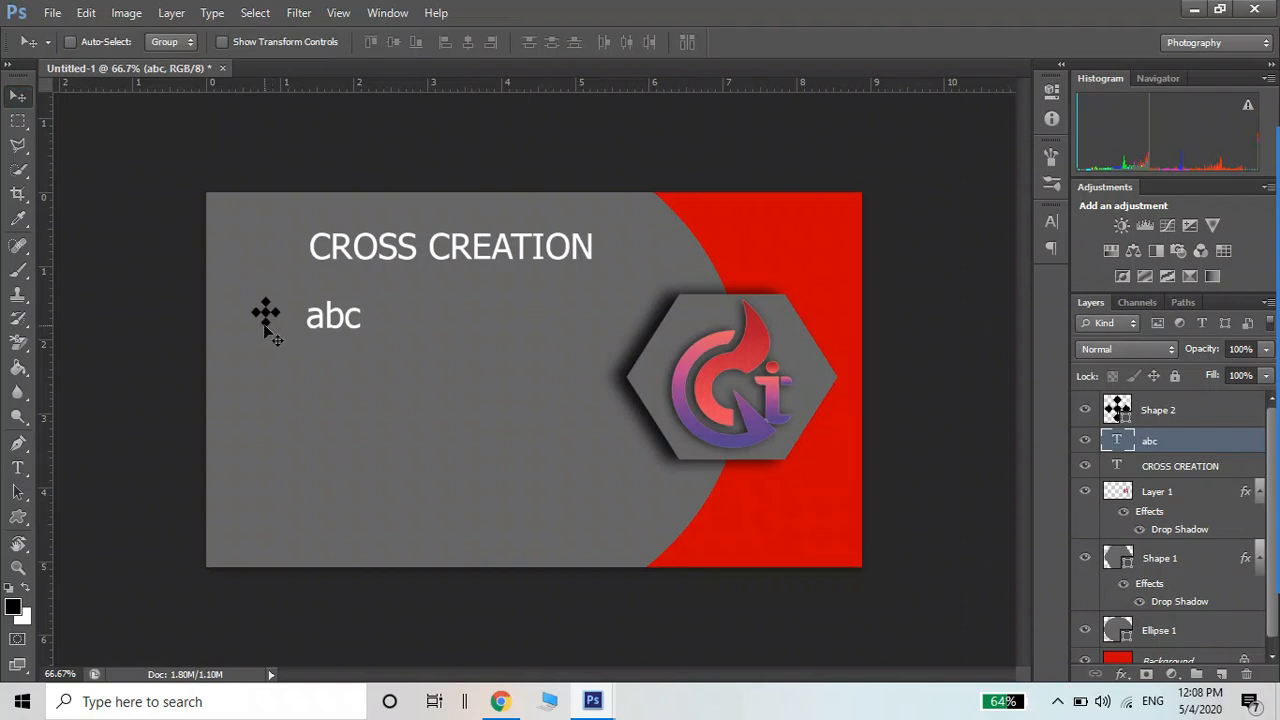
Duplicate the black ornament Shape 2 downward to form a column of four bullet markers
right_click(266, 330)
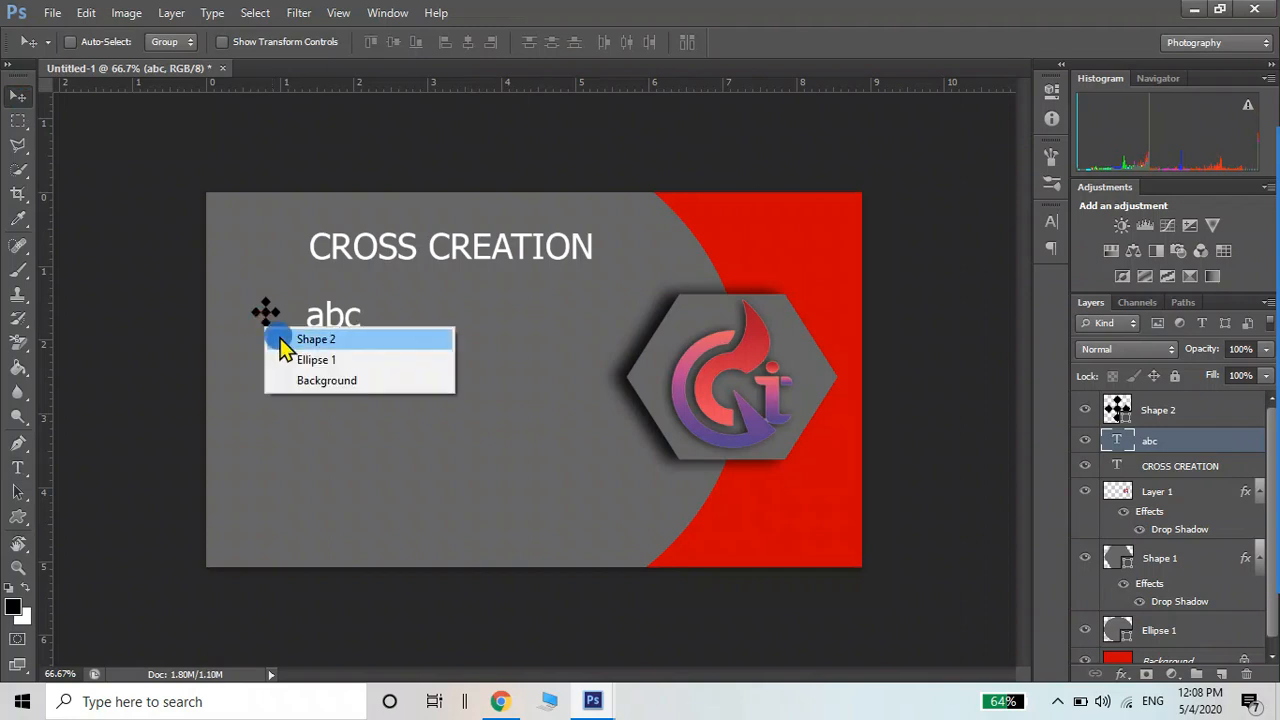
click(276, 338)
drag(266, 330, 265, 458)
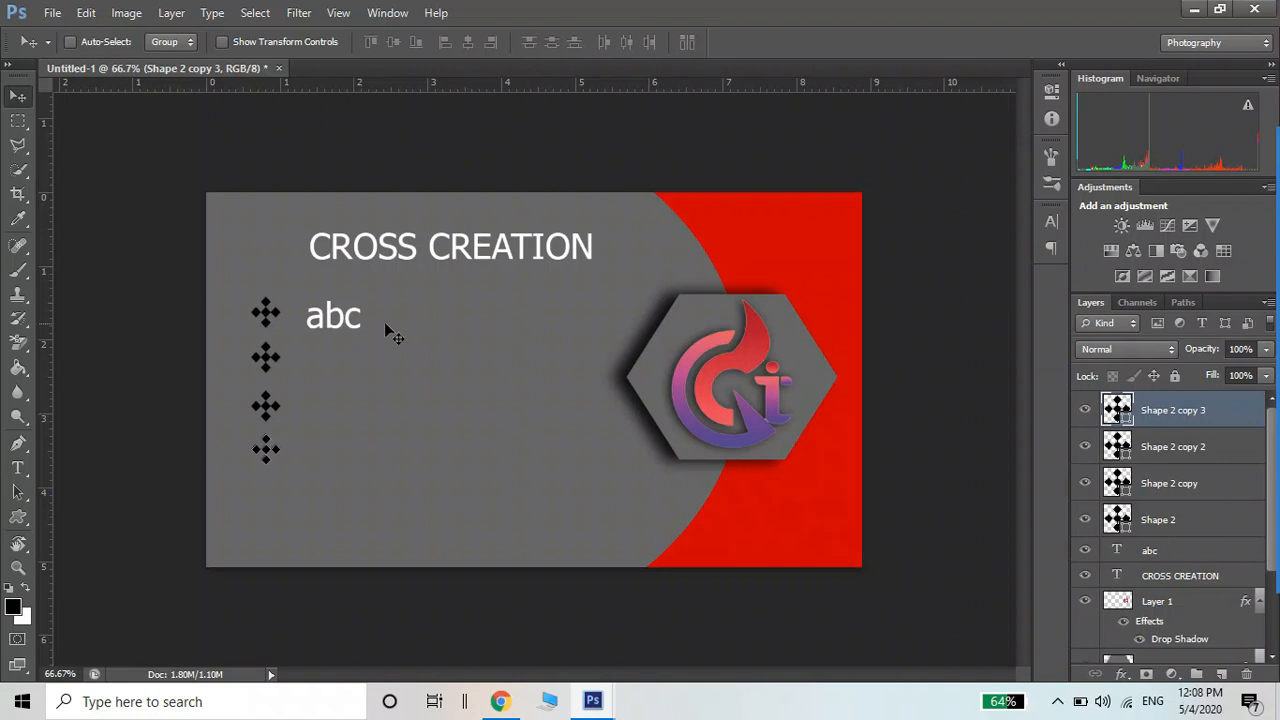
Replace the abc text with four 'ABC' lines, one beside each diamond bullet
key(t)
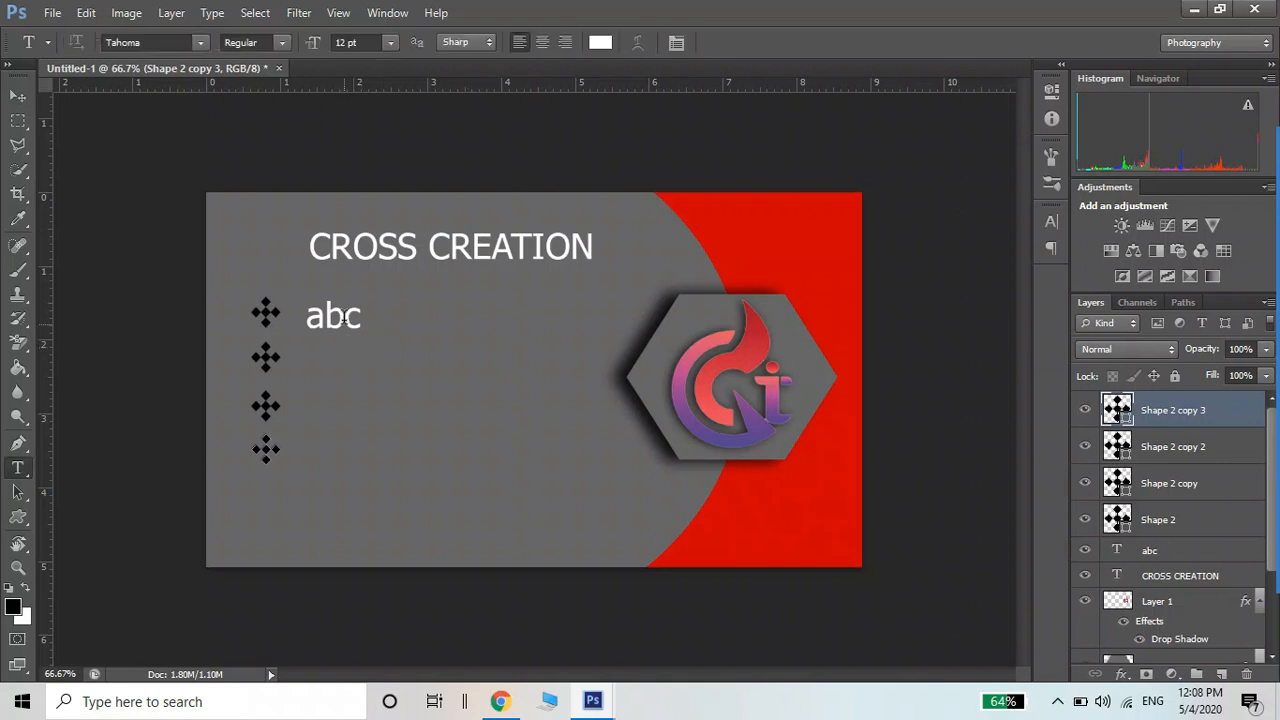
click(344, 316)
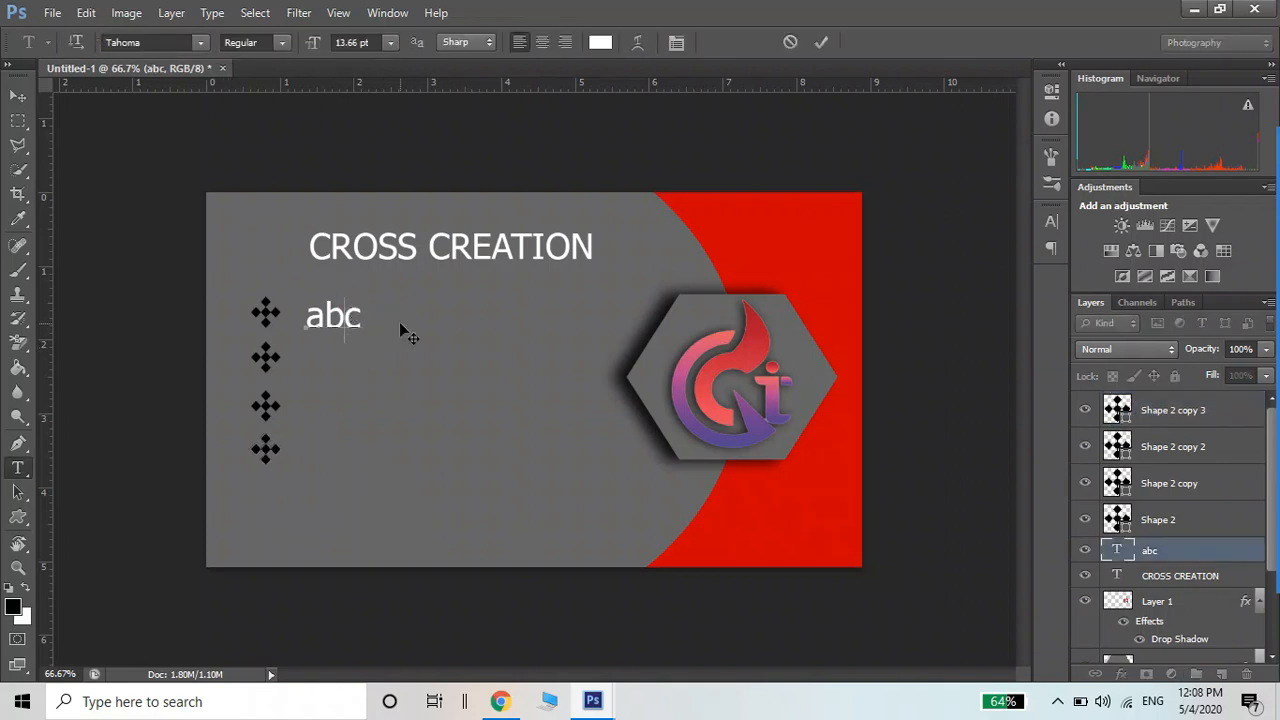
key(Right)
key(BackSpace)
key(BackSpace)
key(BackSpace)
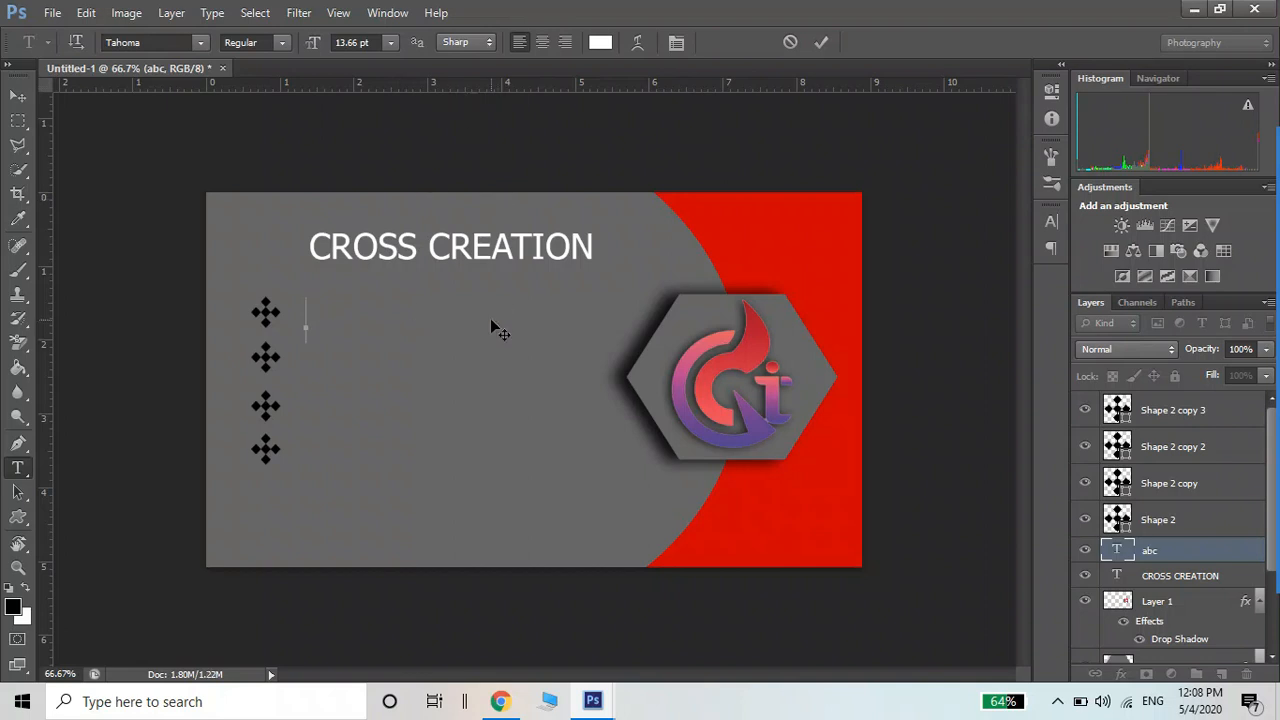
text(ABC)
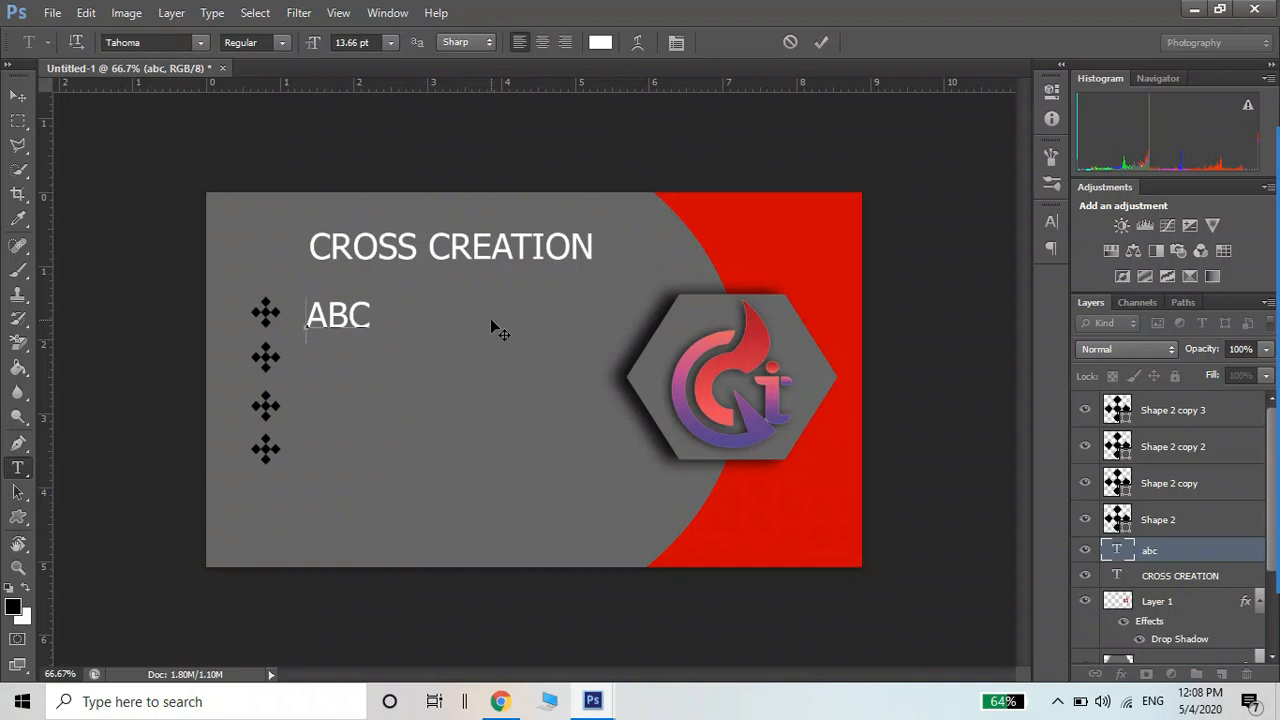
key(Return)
text(ABC)
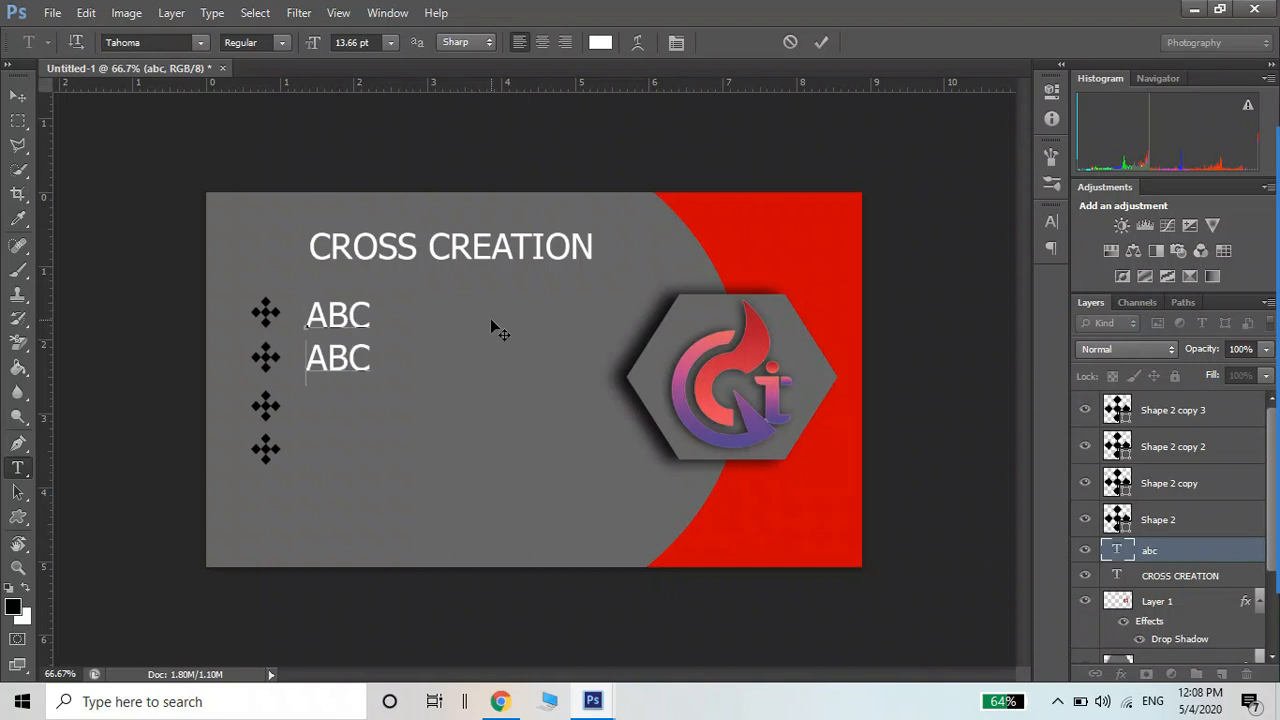
key(Return)
text(ABC)
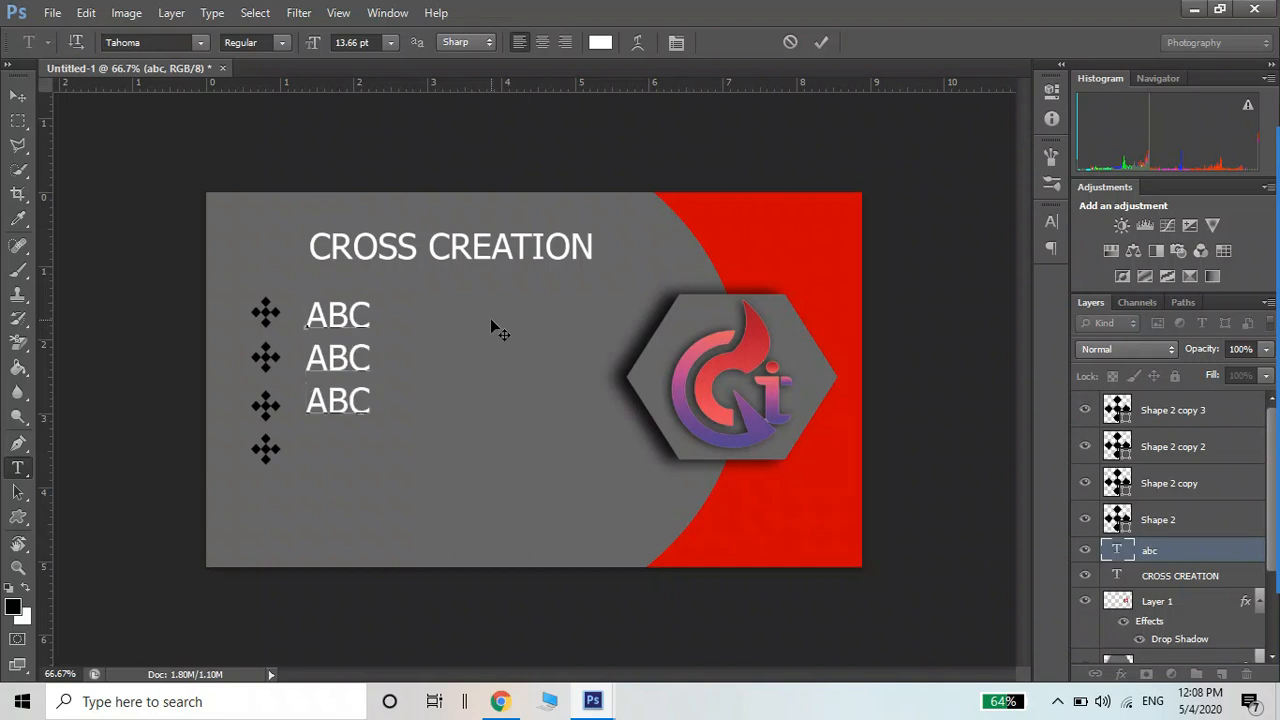
key(Return)
text(ABC)
click(18, 96)
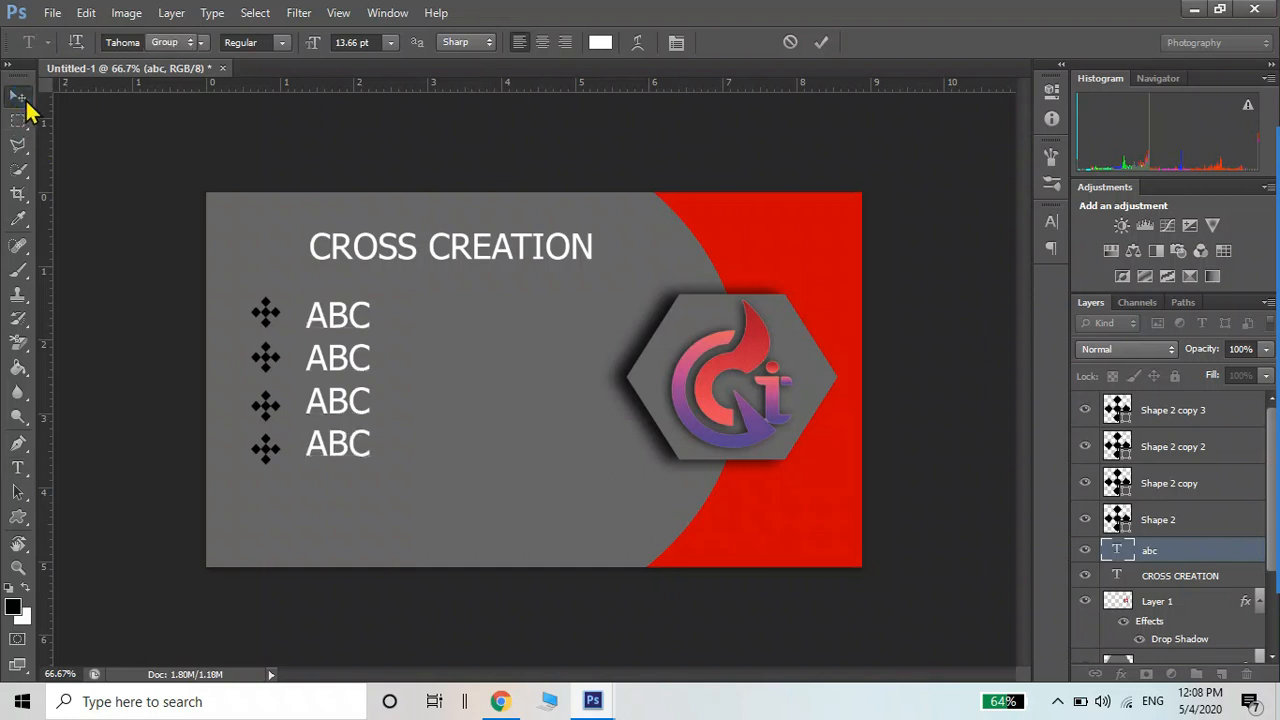
Copy the CROSS CREATION title down near the card's bottom
right_click(344, 449)
click(368, 462)
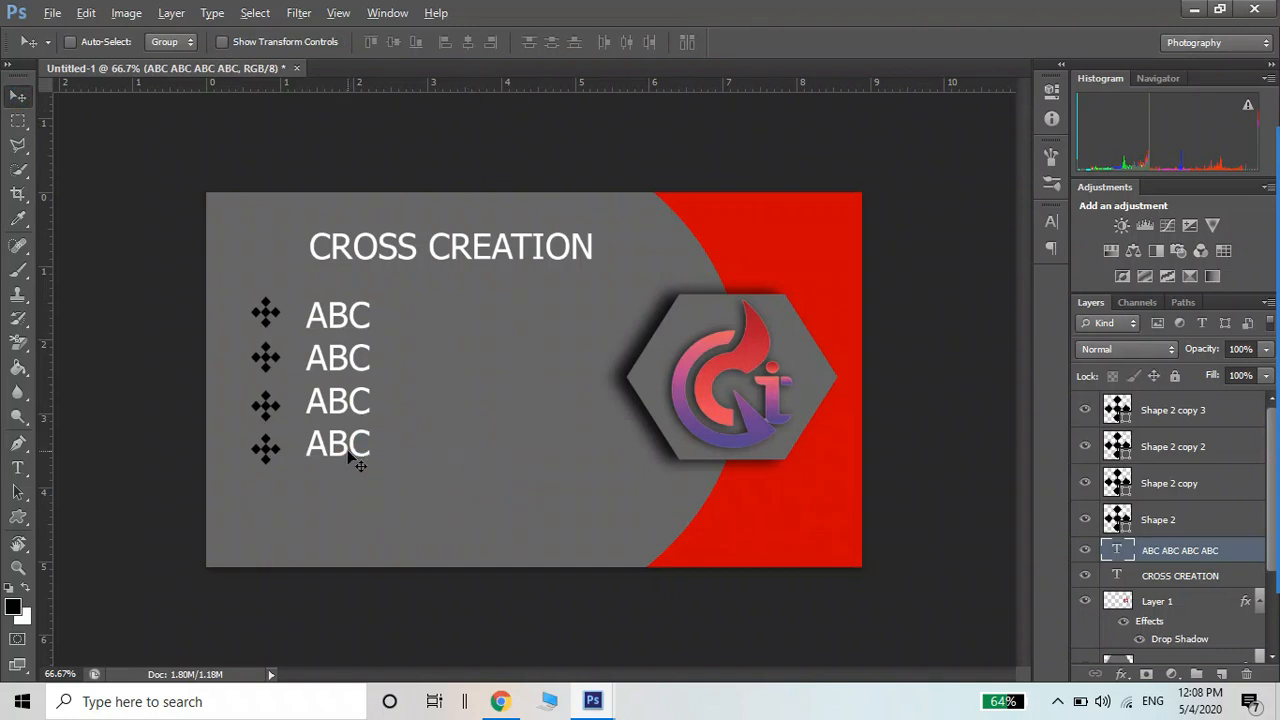
drag(348, 452, 364, 518)
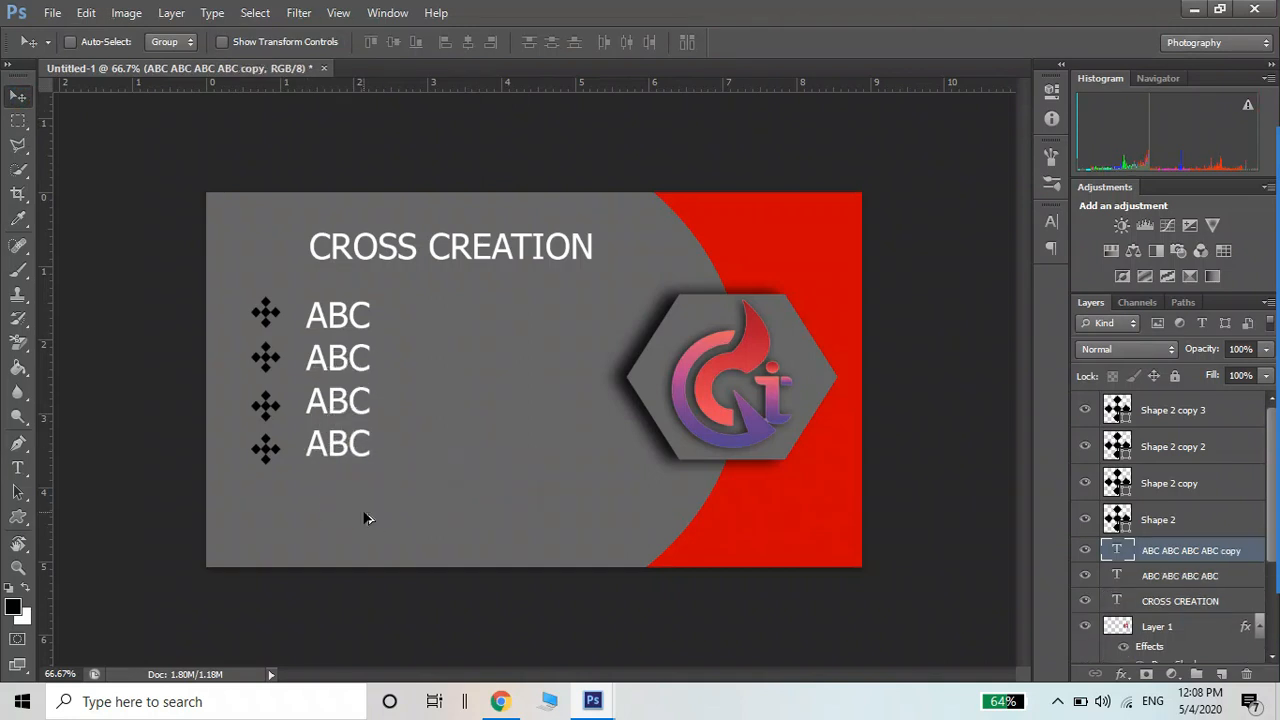
key(ctrl+z)
right_click(437, 260)
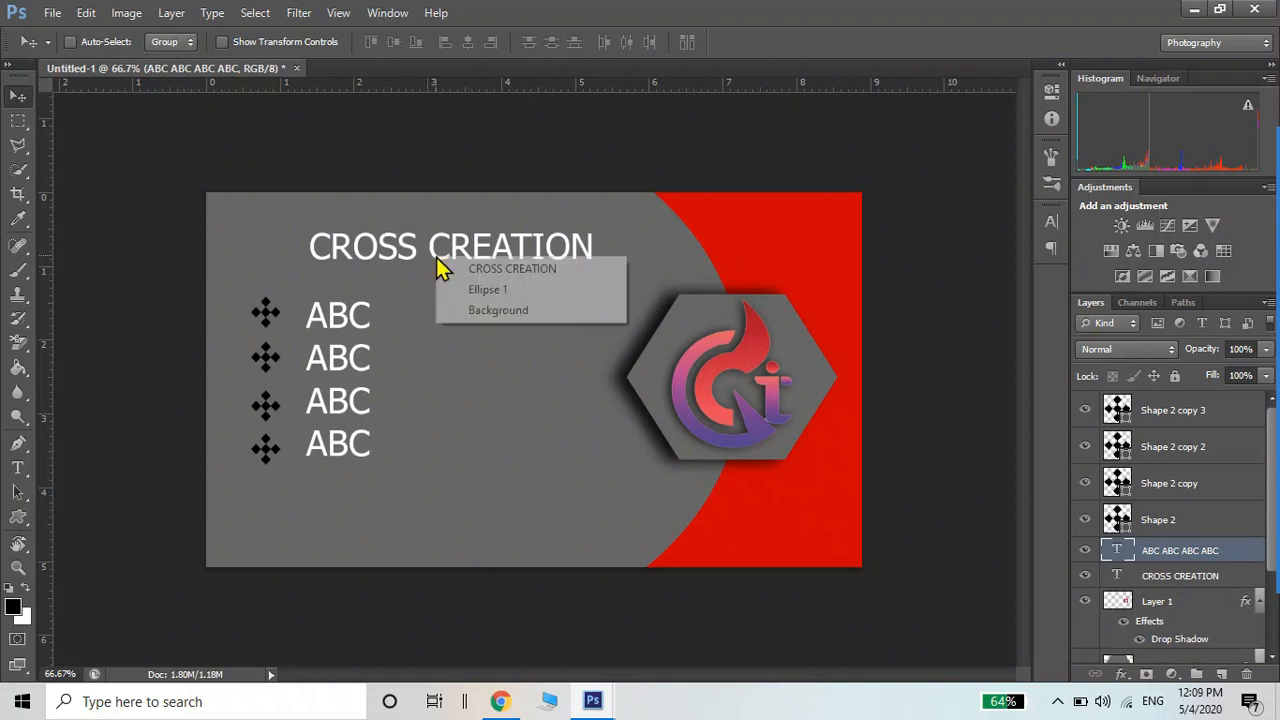
click(453, 268)
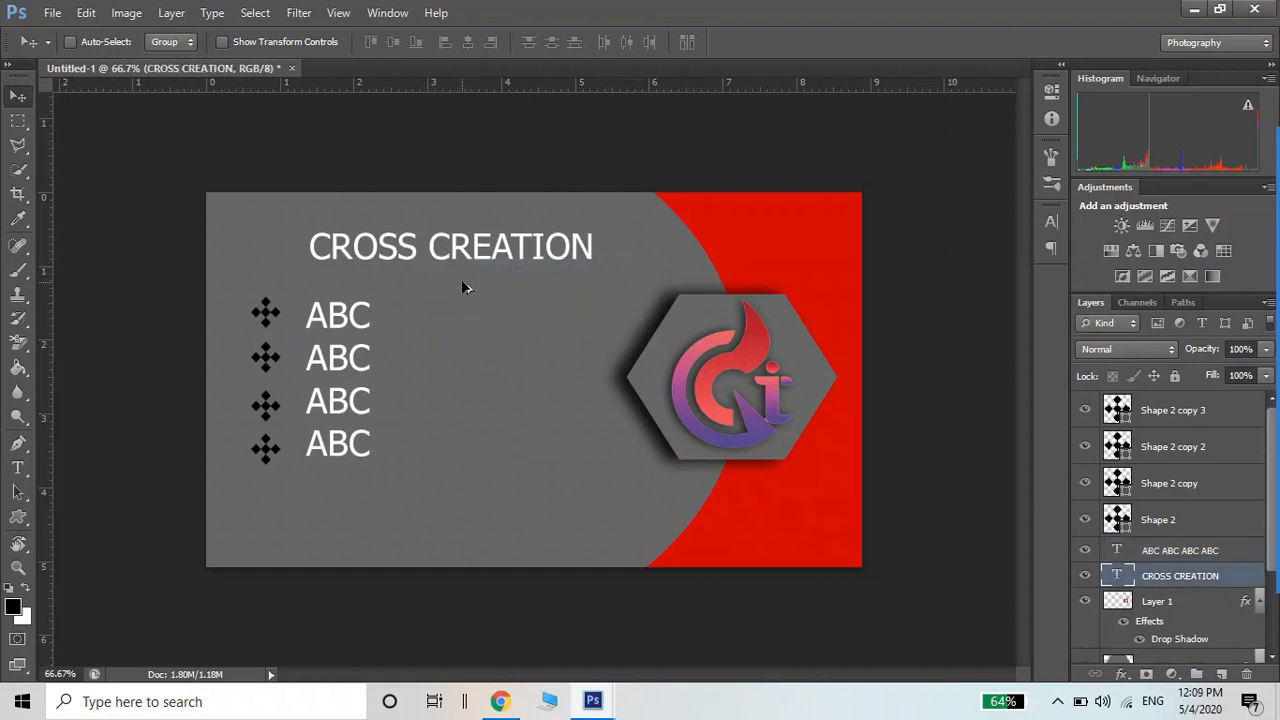
drag(461, 284, 465, 547)
Replace the copied title's text with a placeholder phone-number line starting 'Ph.'
key(t)
click(447, 520)
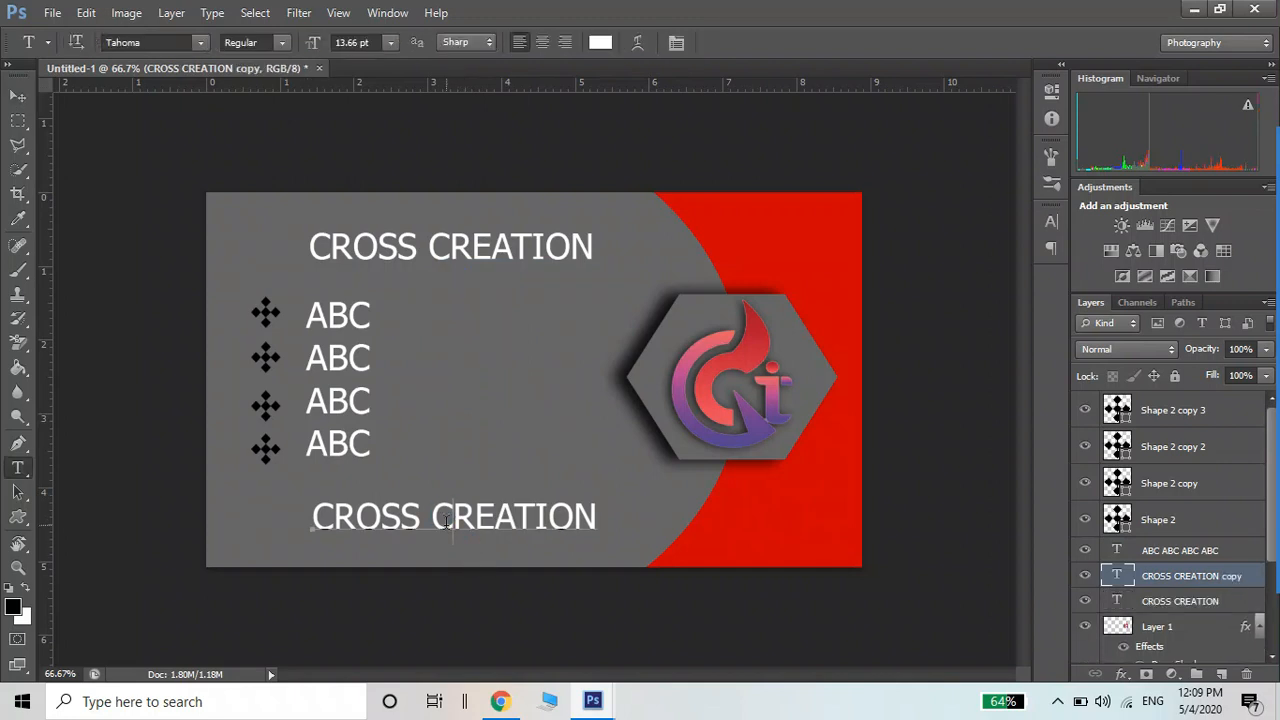
key(ctrl+a)
text(p)
key(BackSpace)
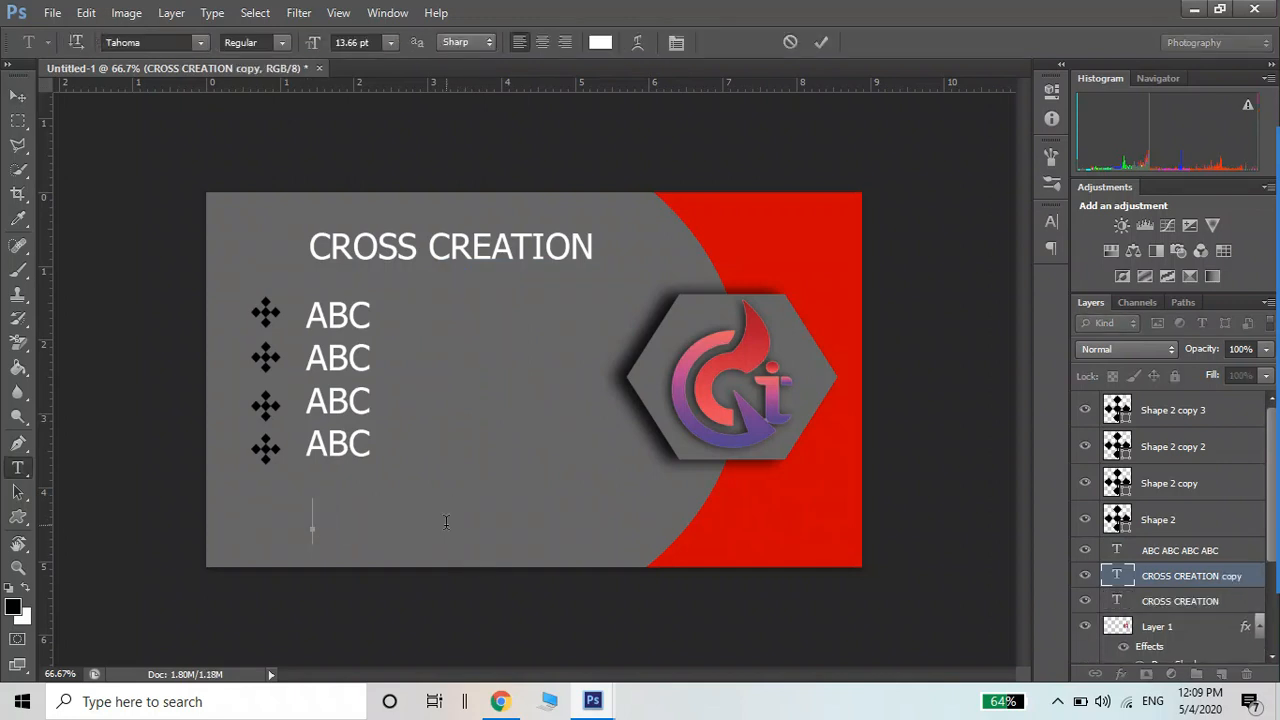
text(Ph. 98)
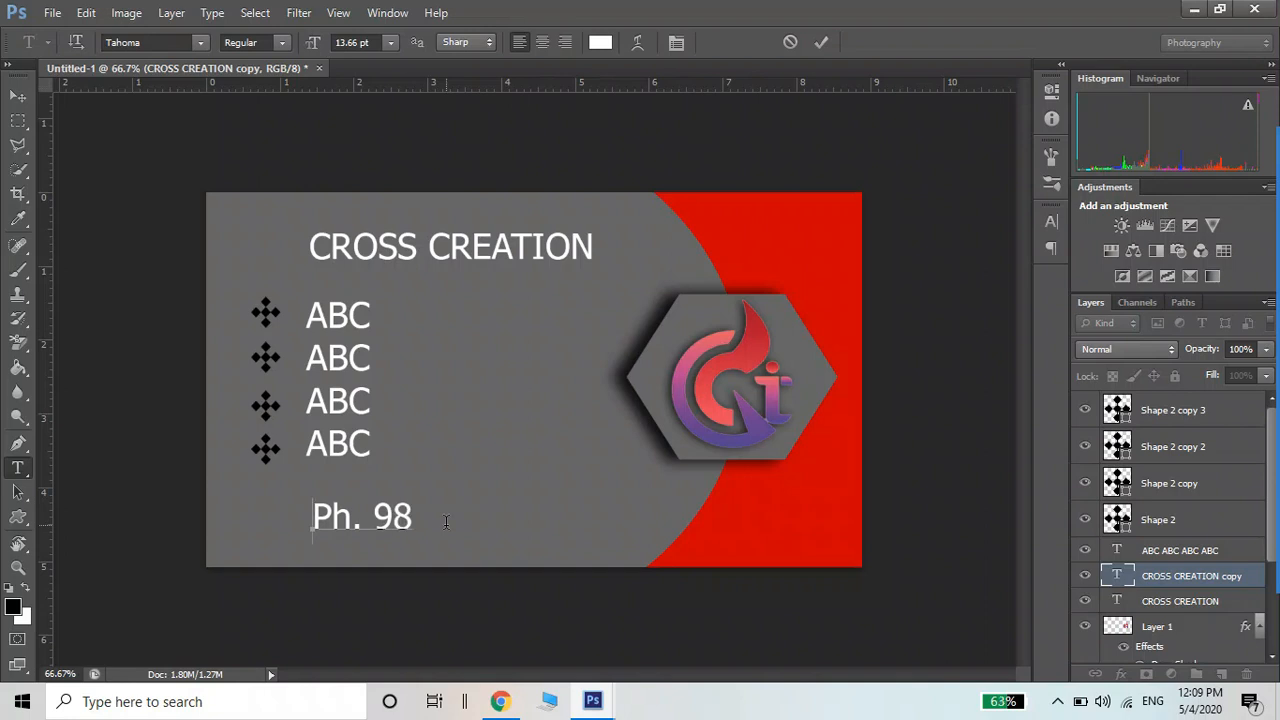
text(00000000)
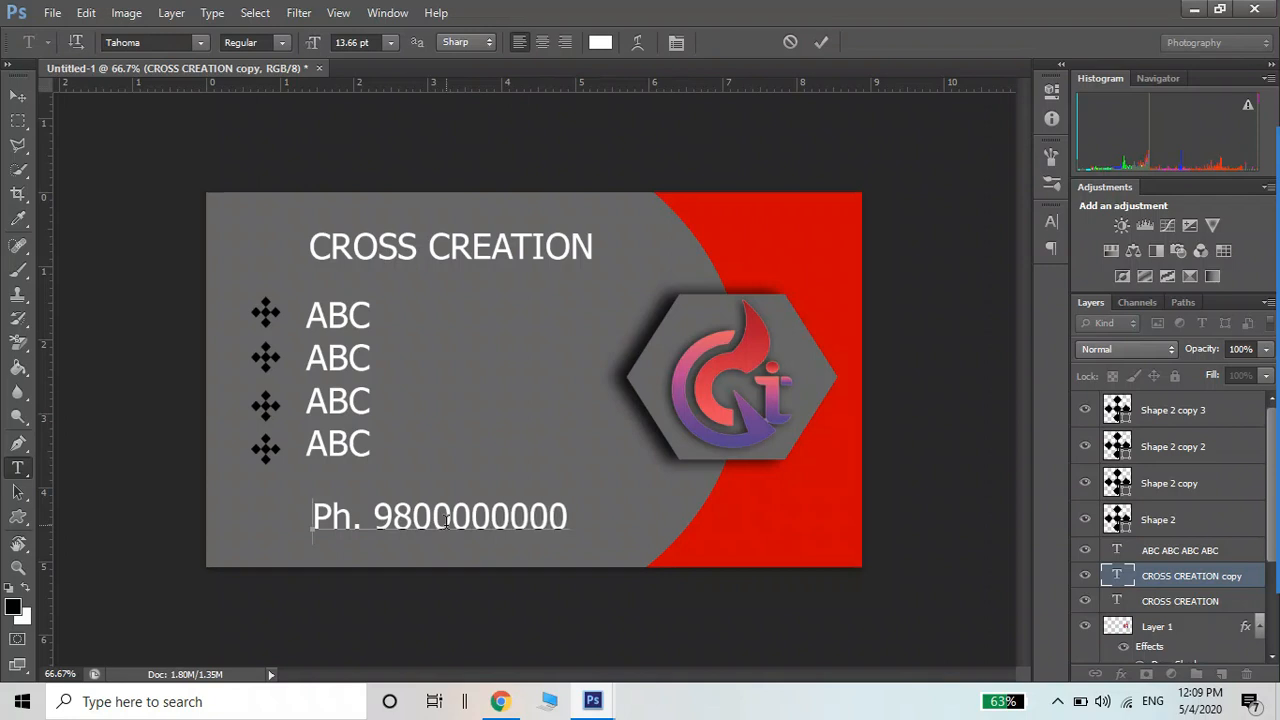
Shift the phone line right, shrink it to about 70%, and duplicate it below
click(18, 95)
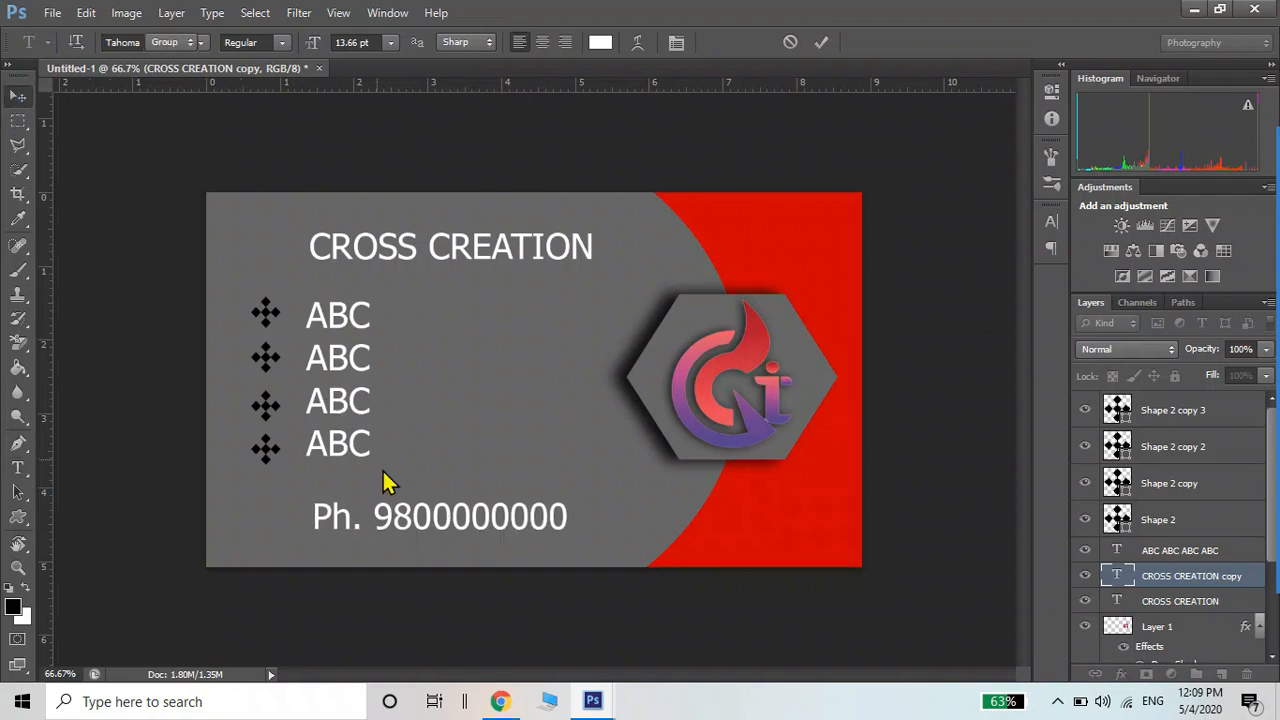
drag(395, 518, 444, 528)
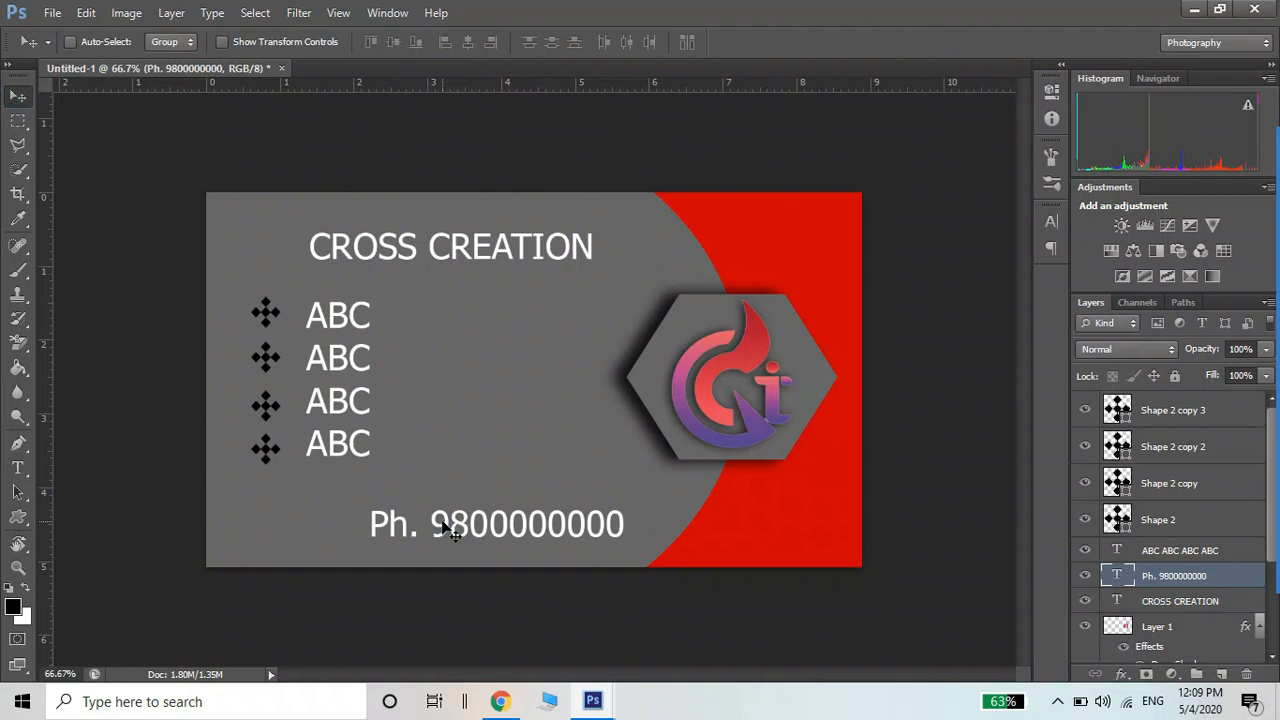
key(ctrl+t)
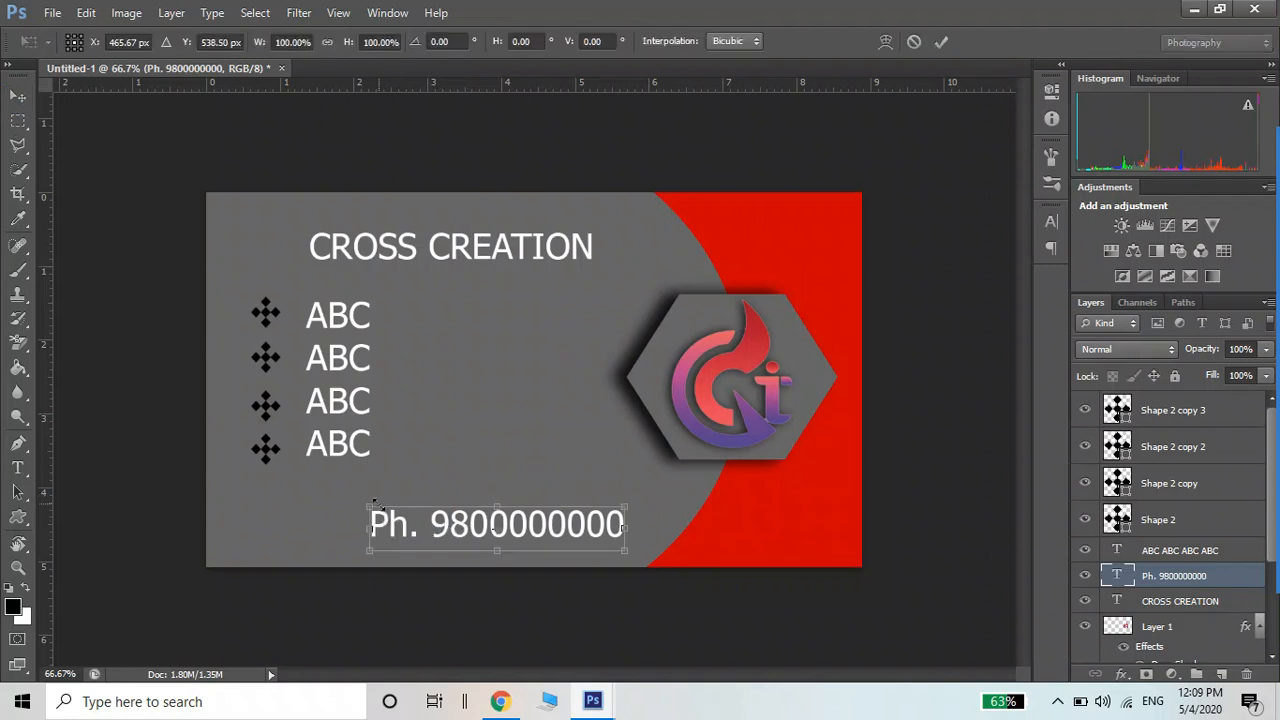
drag(367, 507, 505, 542)
key(Return)
key(t)
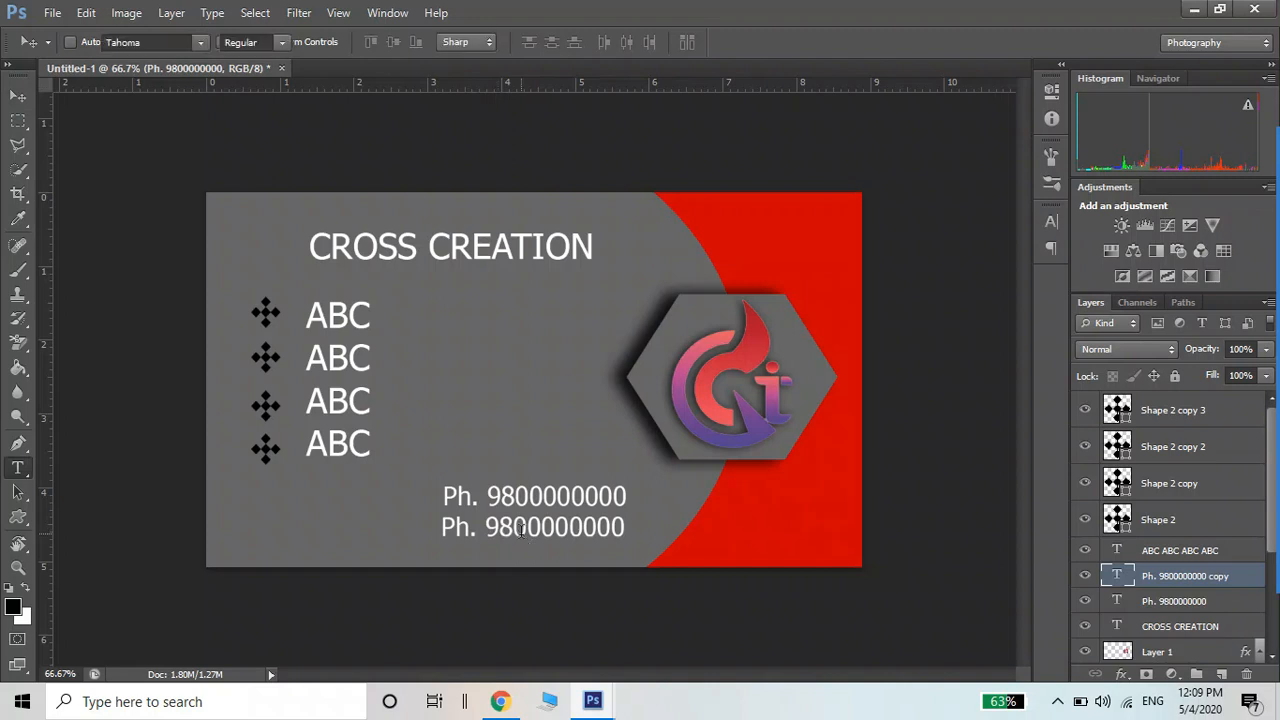
Change the duplicated line to read 'Email:' followed by the company's e-mail address
click(518, 527)
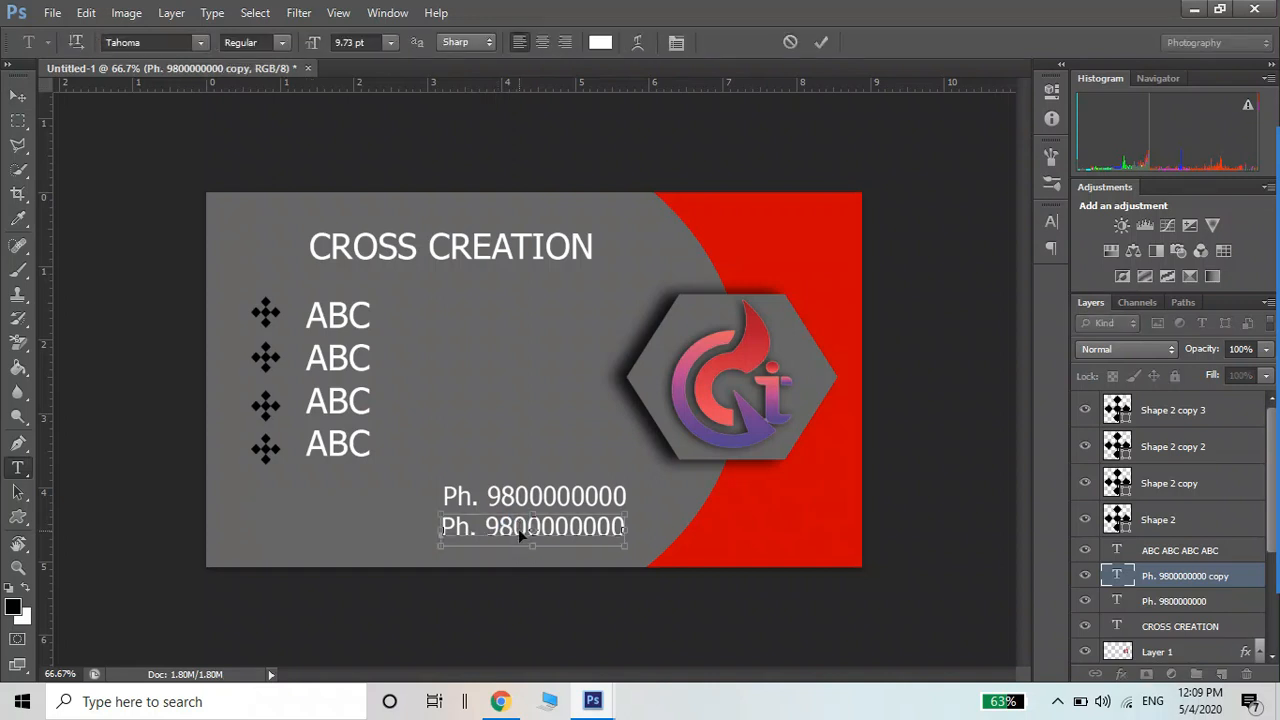
key(ctrl+a)
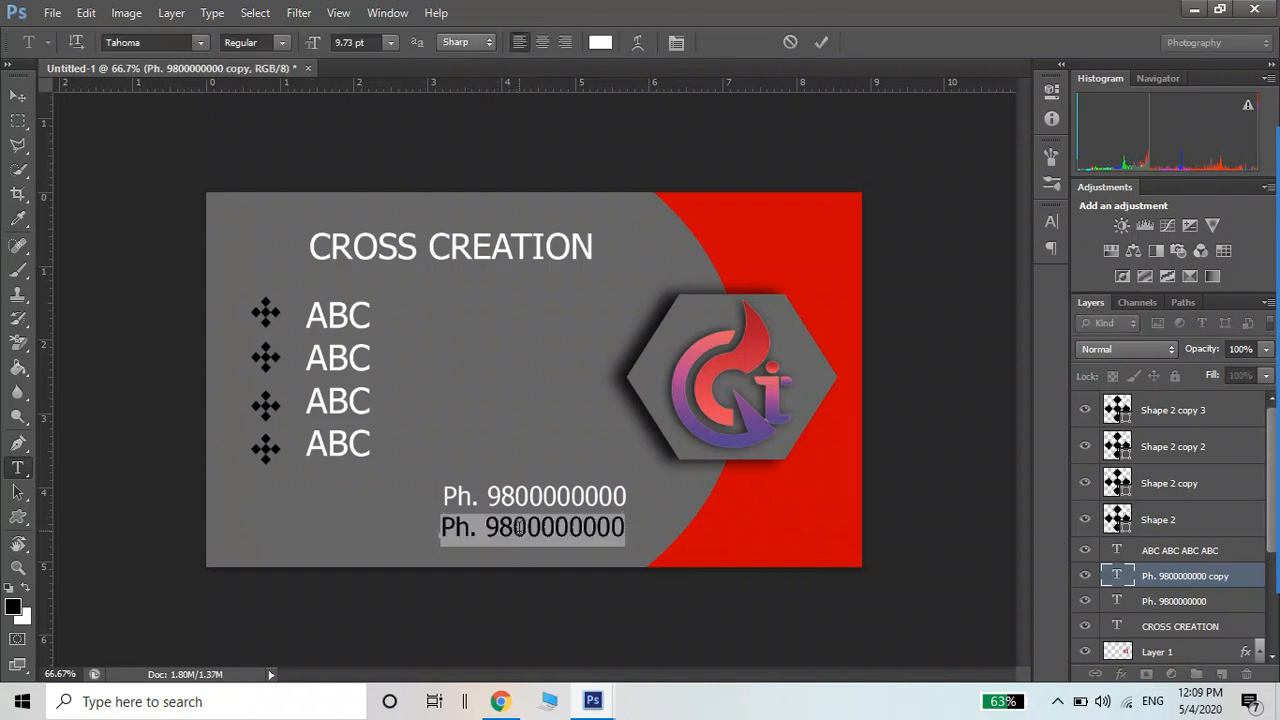
text(Email)
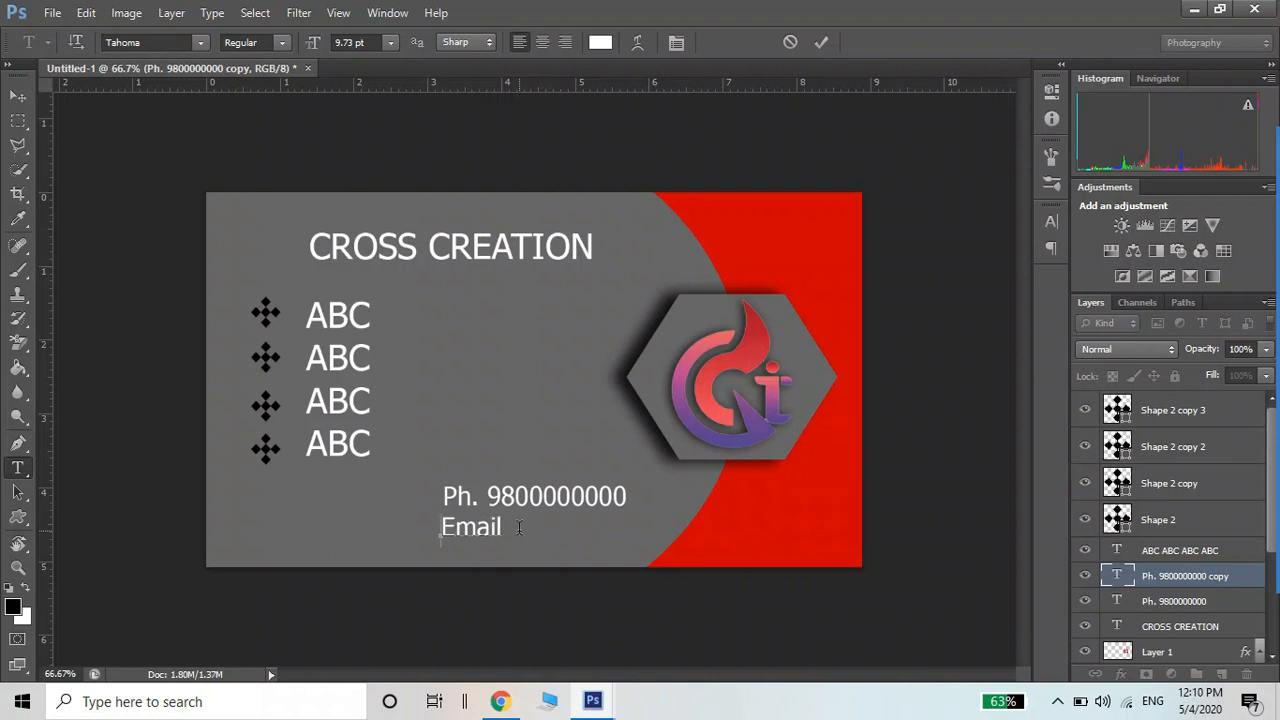
text(:)
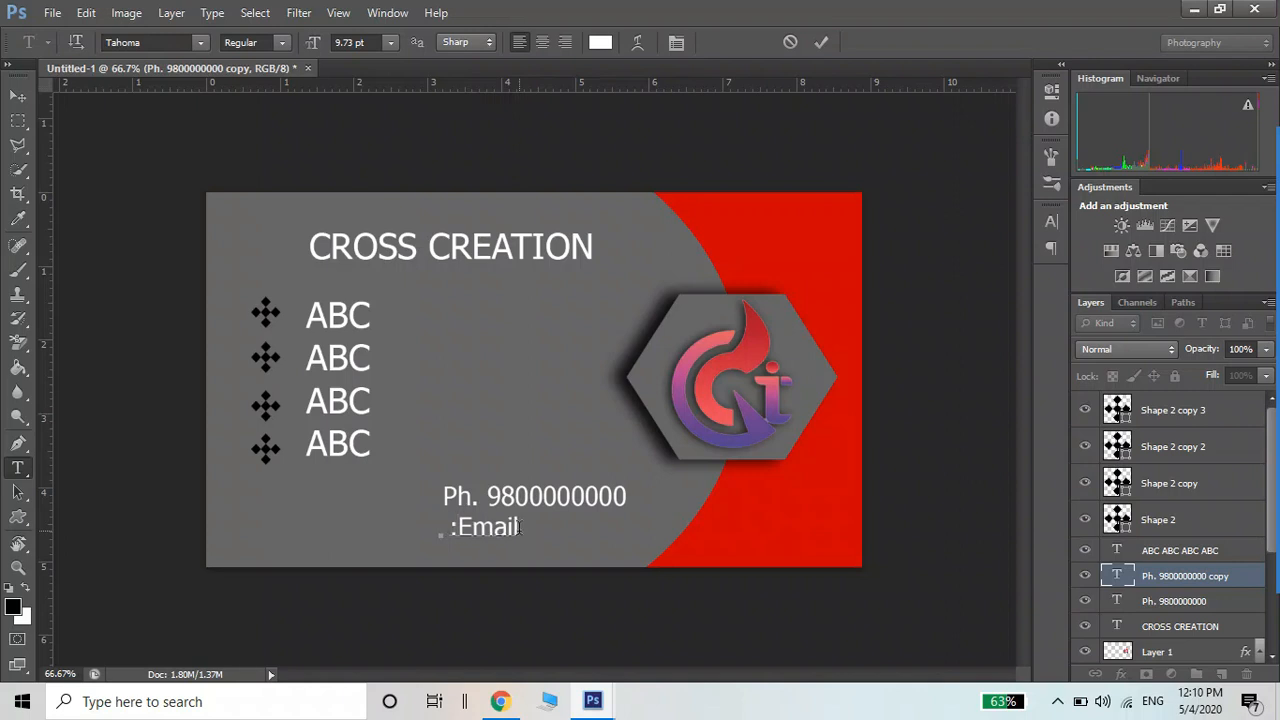
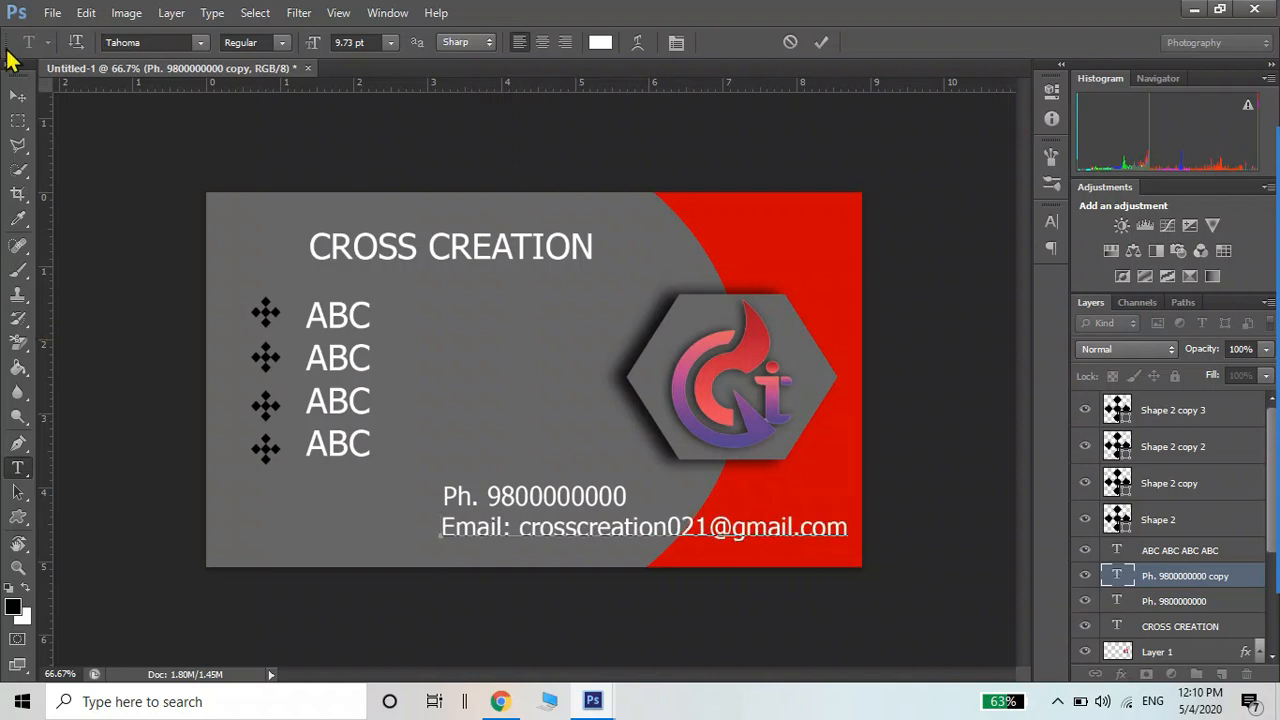
click(18, 95)
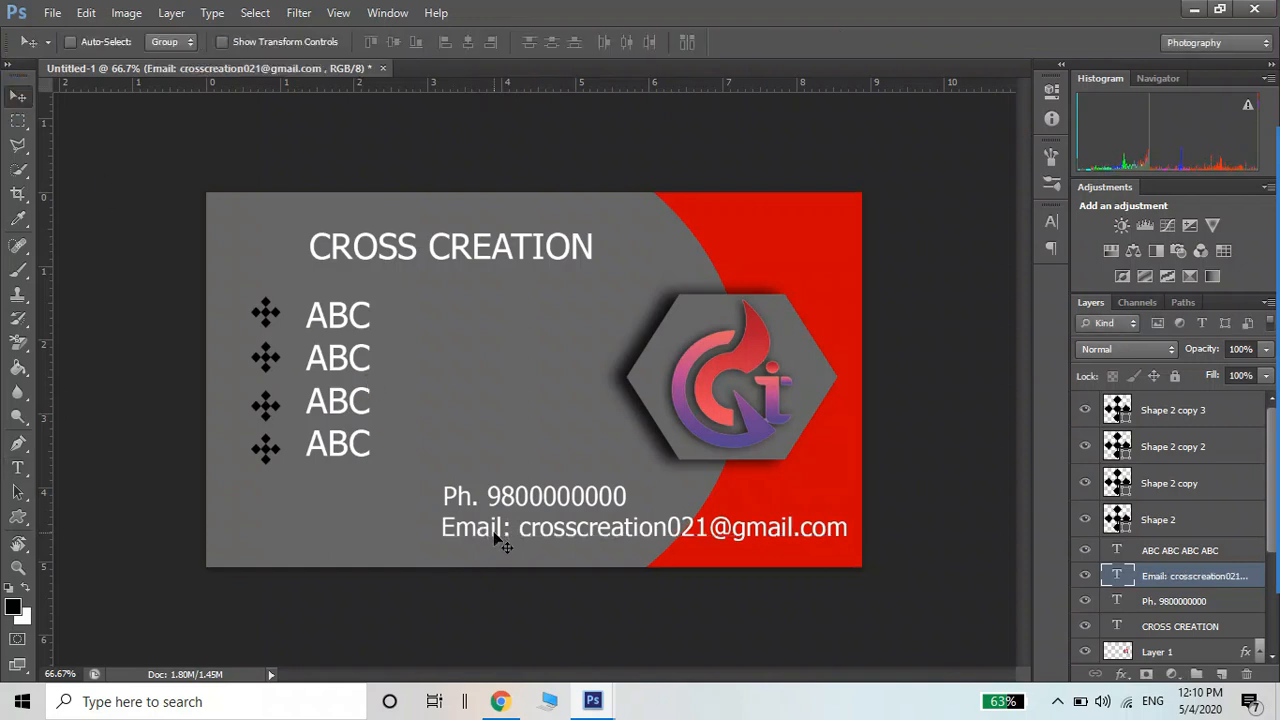
Shrink the e-mail line to about 60% and the phone line to about 88%
key(ctrl+t)
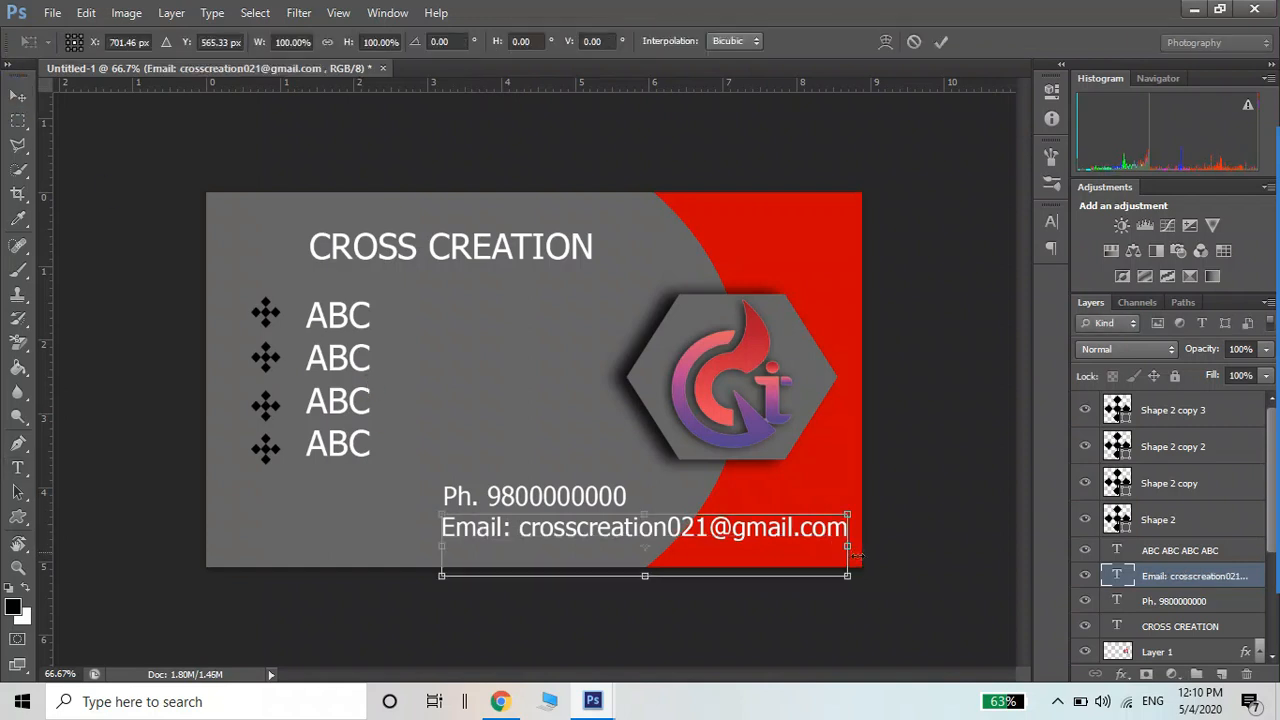
drag(852, 579, 688, 537)
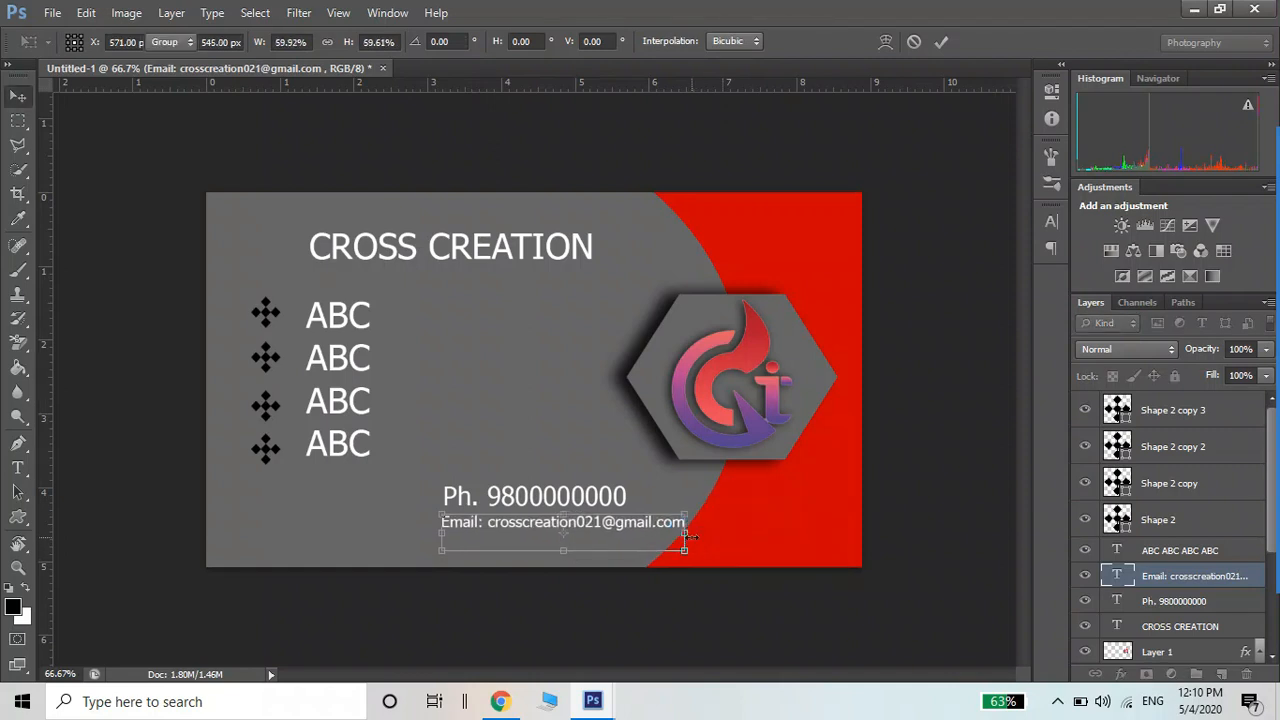
key(Return)
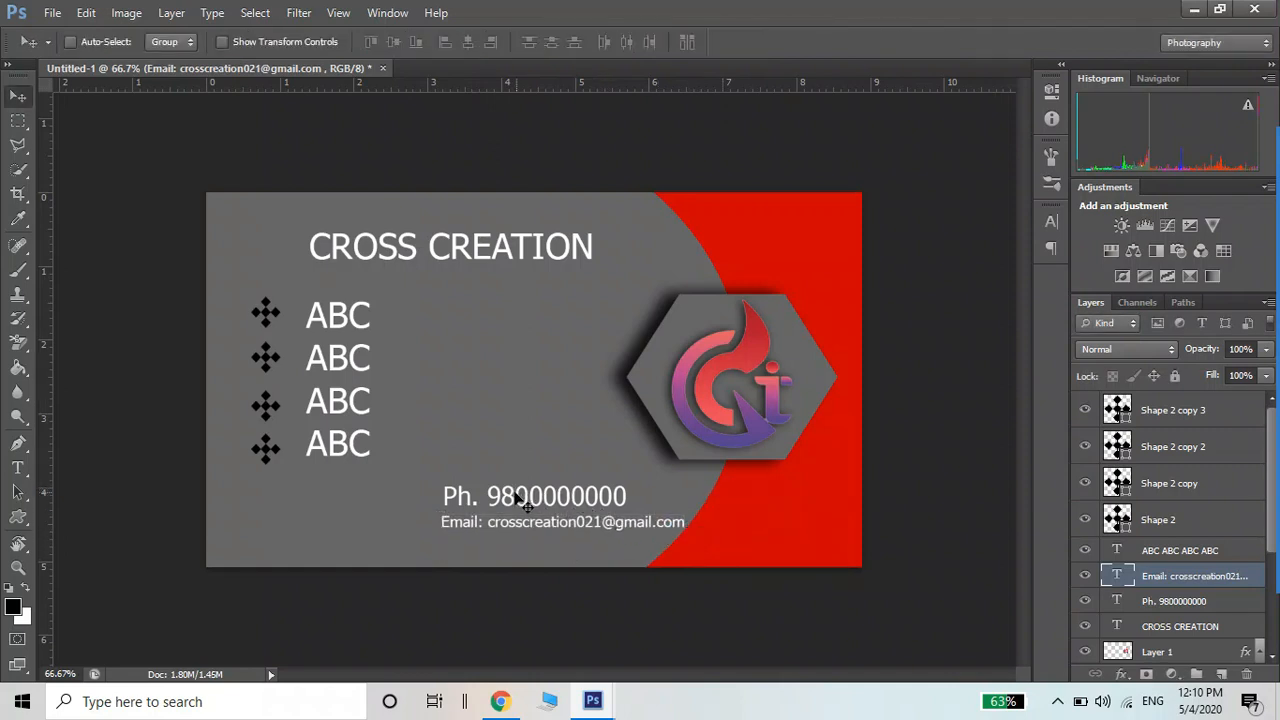
right_click(516, 494)
click(534, 507)
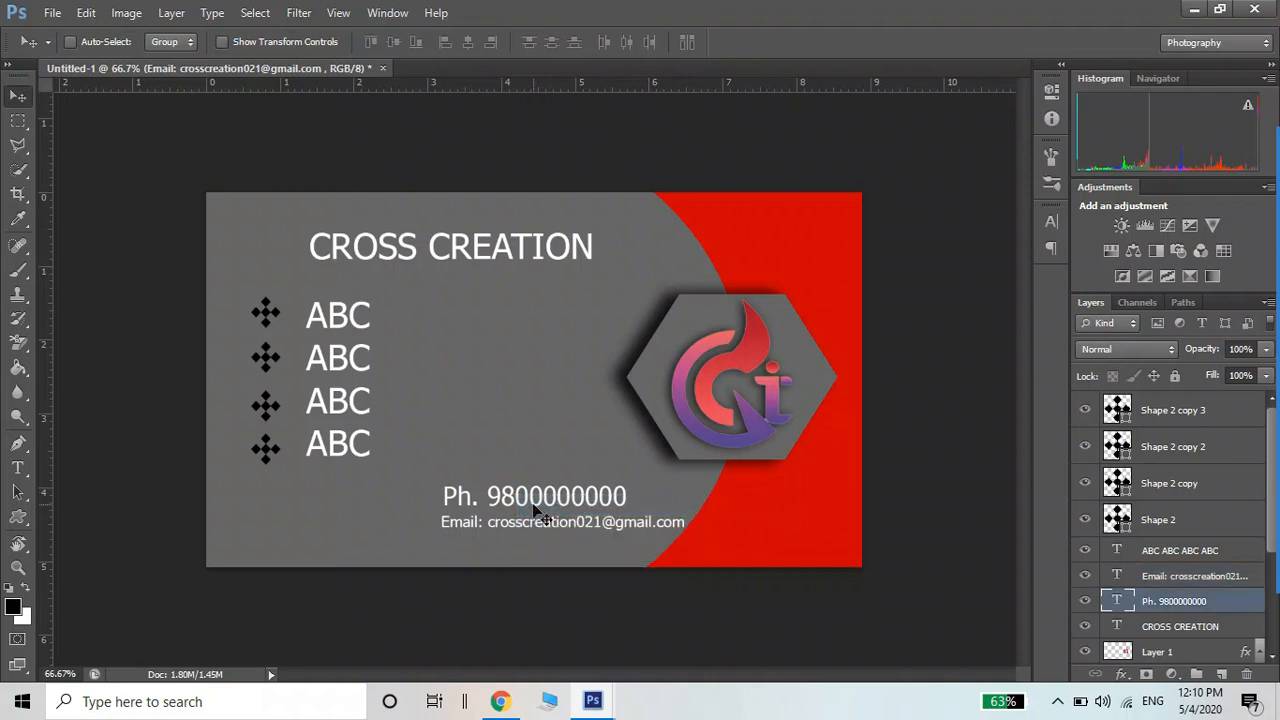
key(ctrl+t)
drag(441, 484, 458, 512)
key(Return)
Move the e-mail line down-left and settle the phone line directly above it
right_click(450, 530)
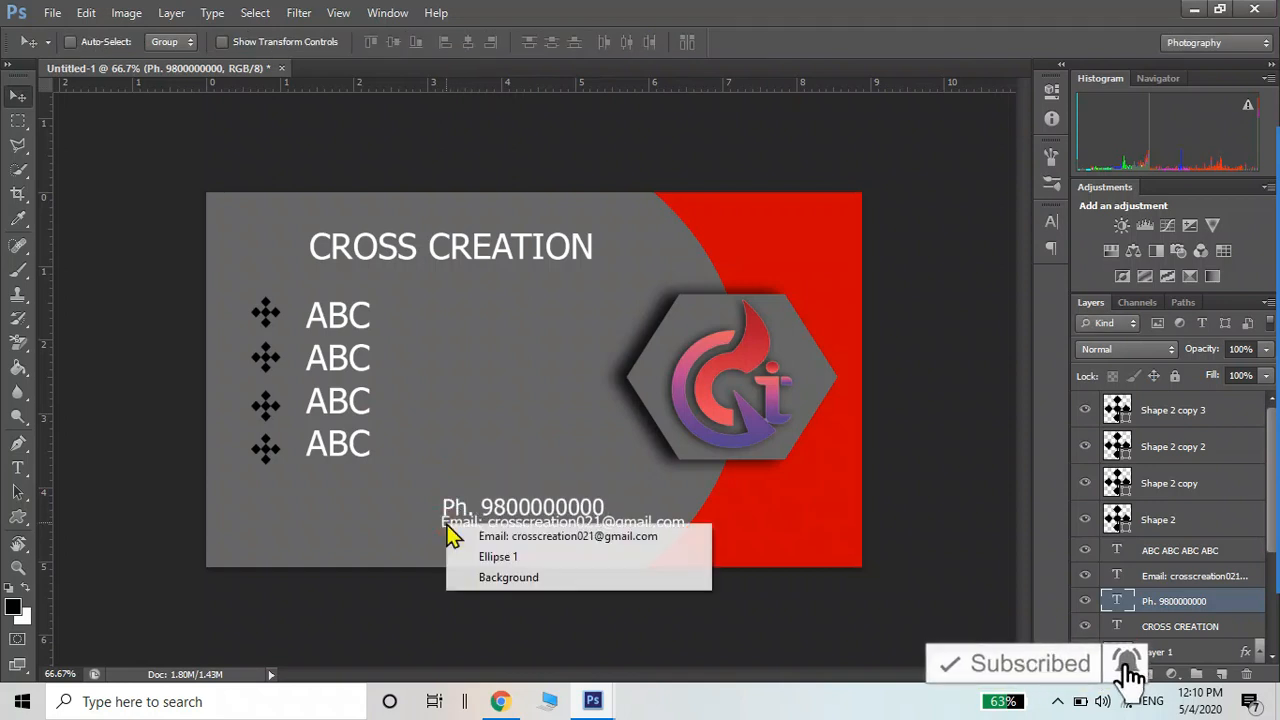
click(456, 535)
drag(462, 548, 436, 562)
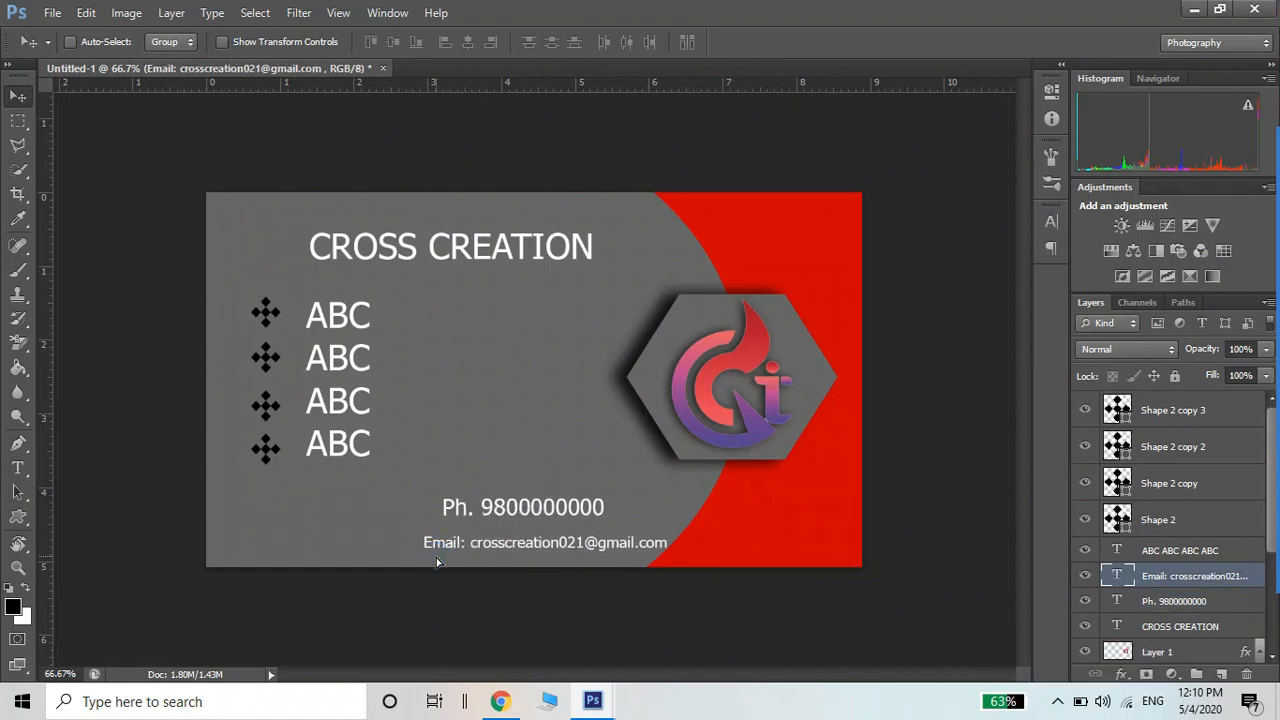
right_click(447, 511)
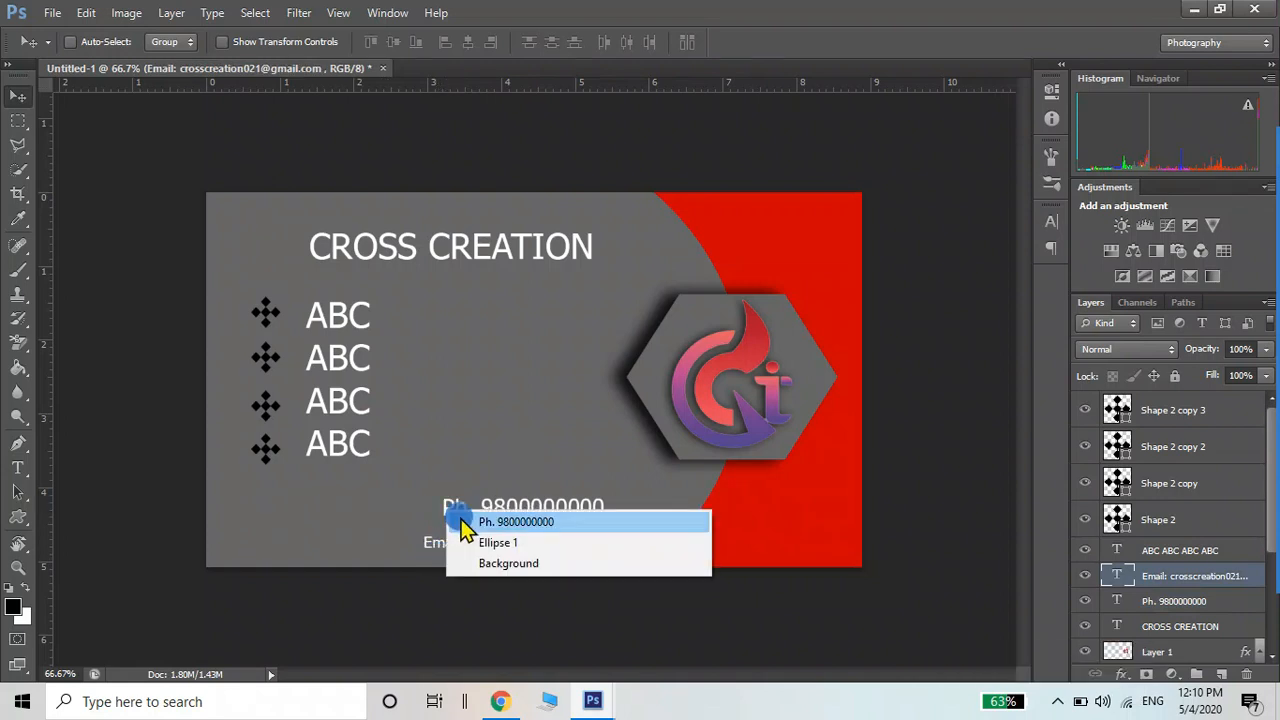
click(457, 521)
drag(456, 516, 440, 528)
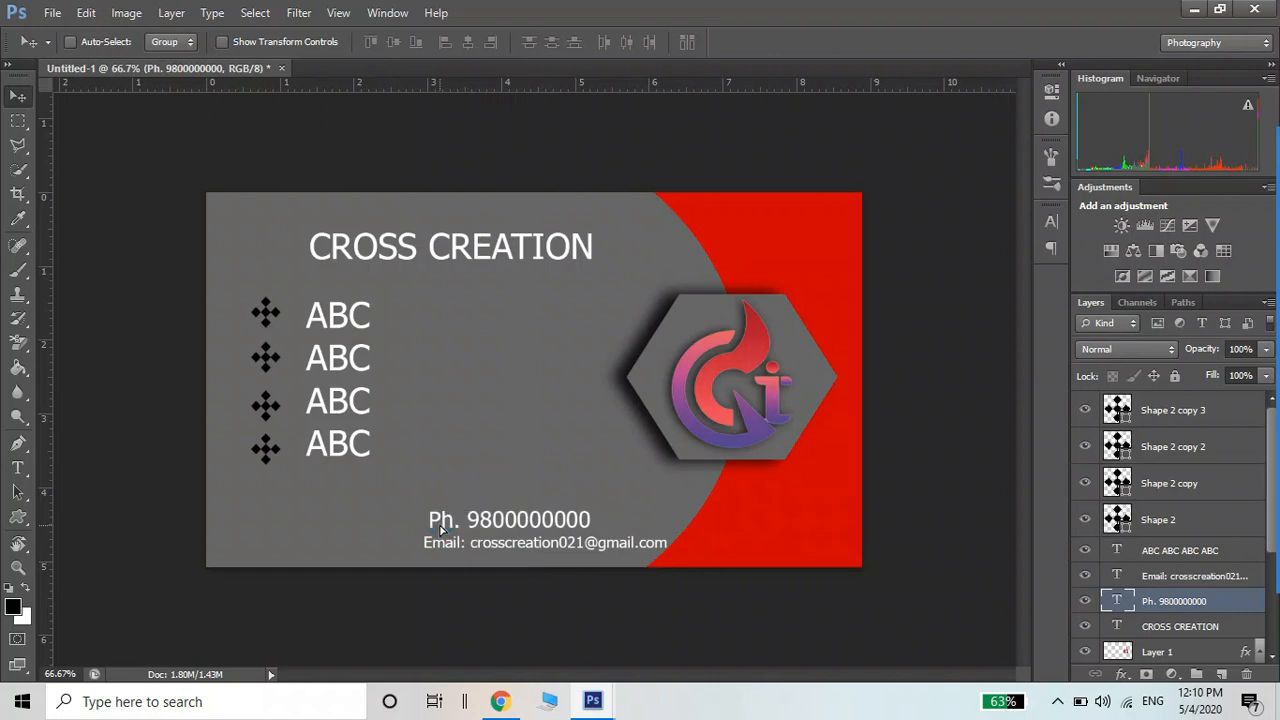
drag(463, 484, 662, 307)
drag(688, 250, 433, 527)
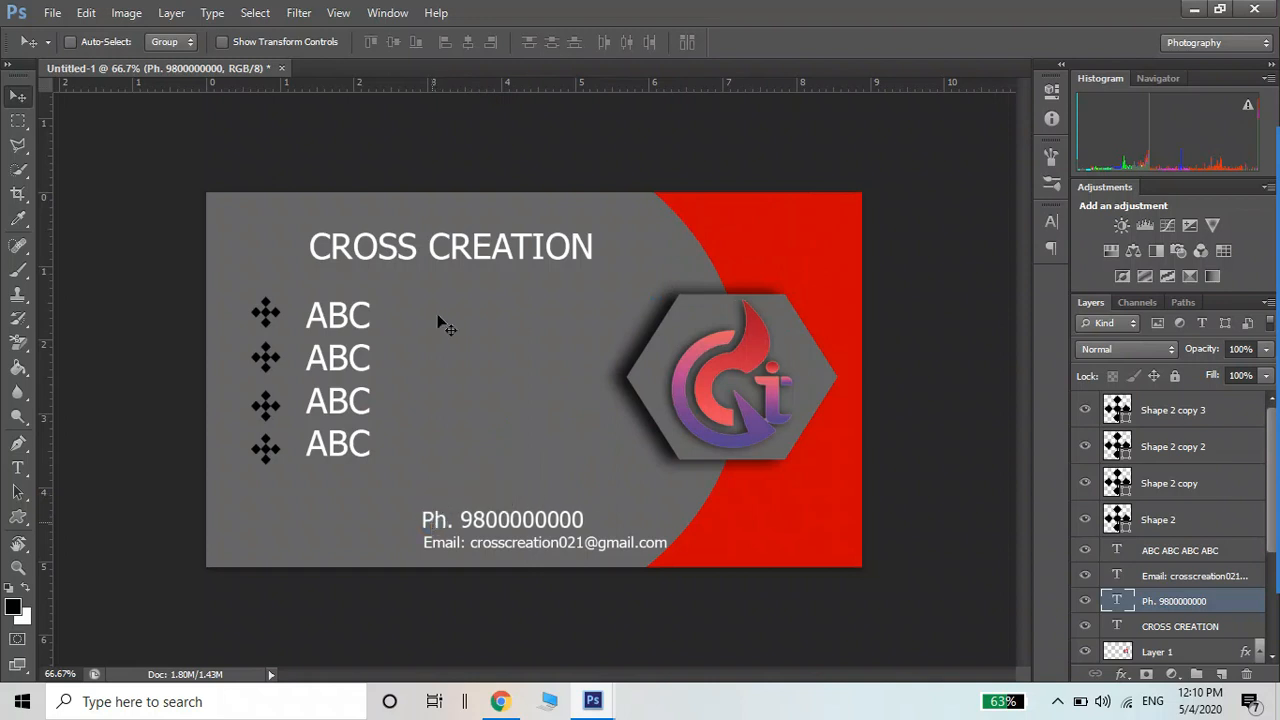
click(18, 517)
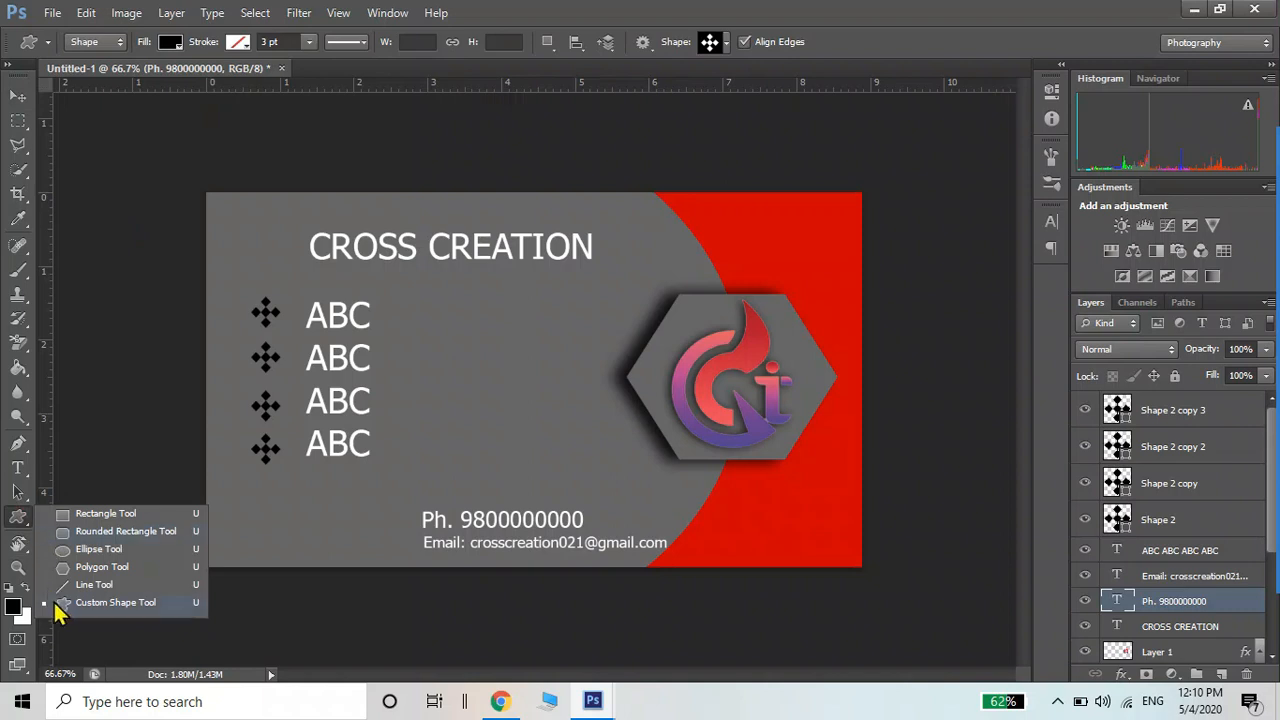
Draw a black envelope custom shape near the card's bottom left
click(58, 604)
click(727, 45)
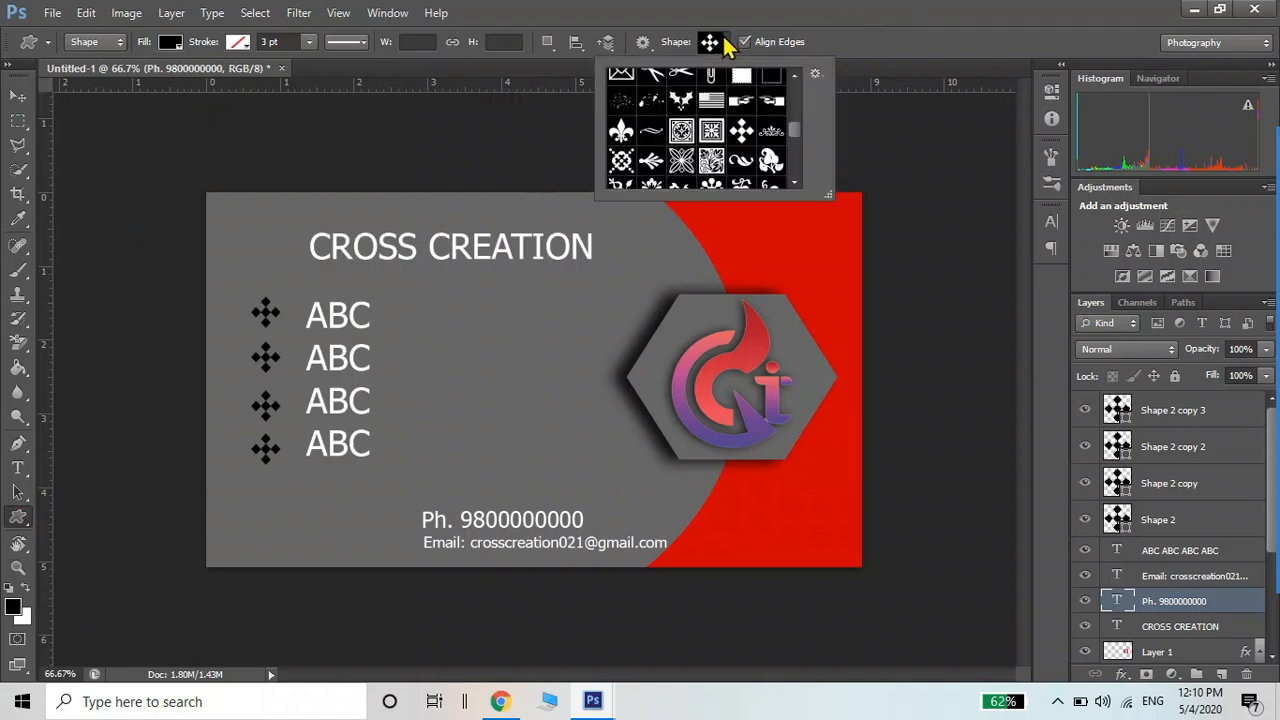
mouse_move(797, 139)
mouse_down()
mouse_move(798, 85)
mouse_move(796, 125)
mouse_up()
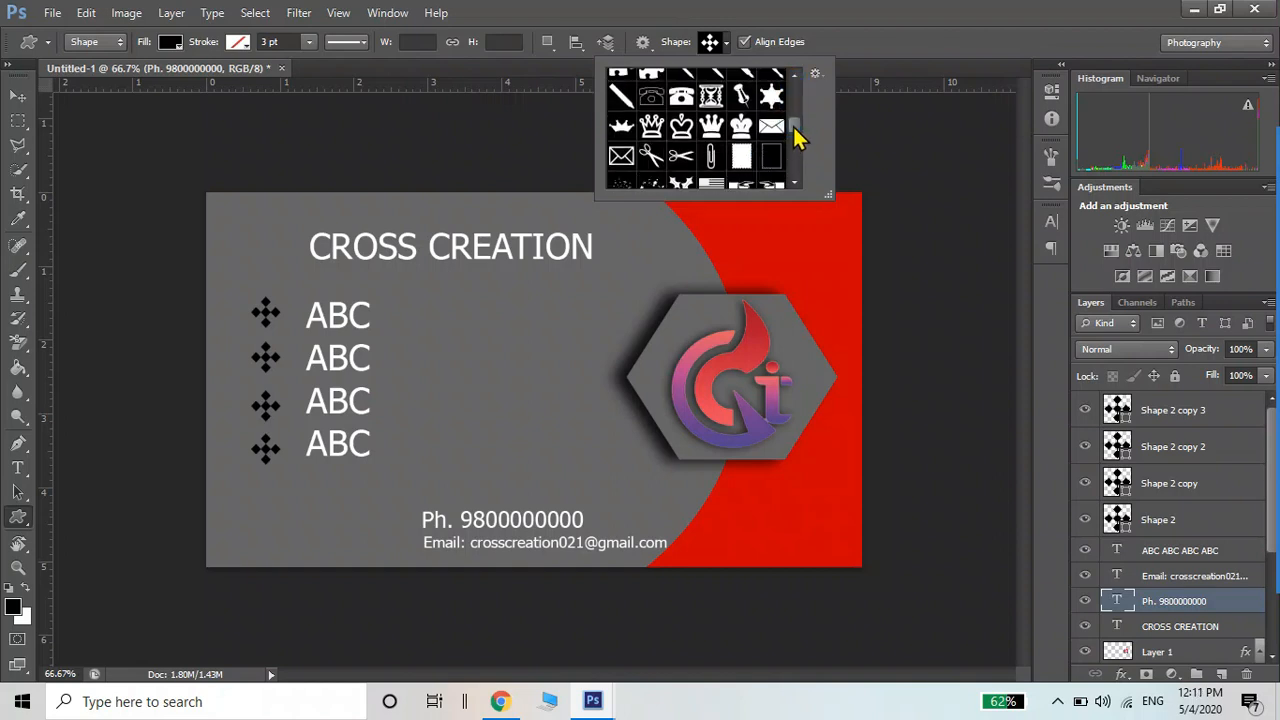
click(771, 126)
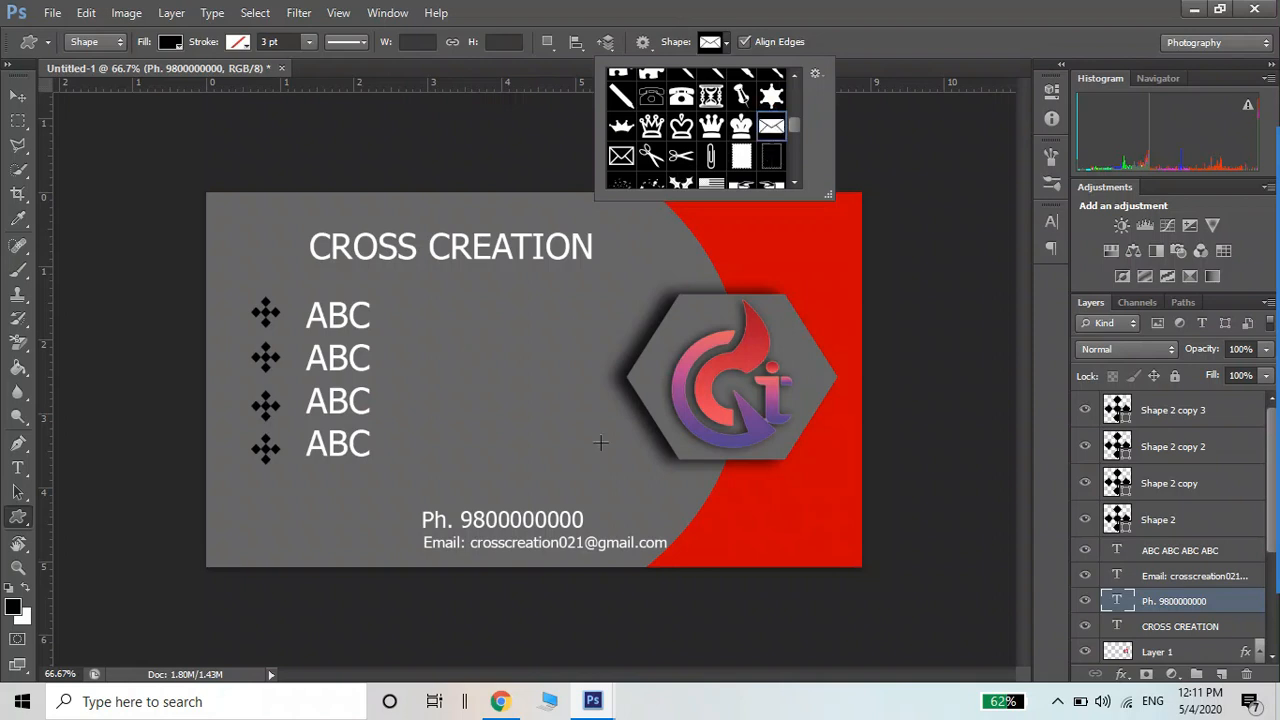
click(12, 608)
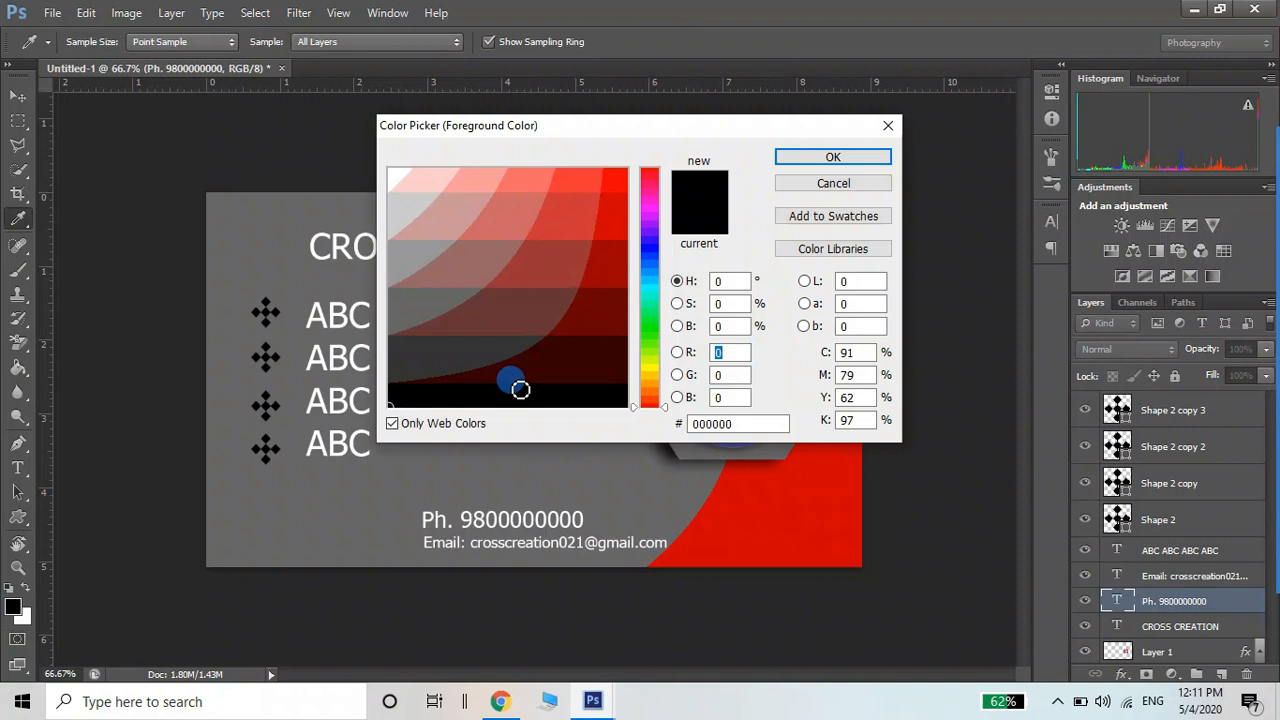
click(822, 157)
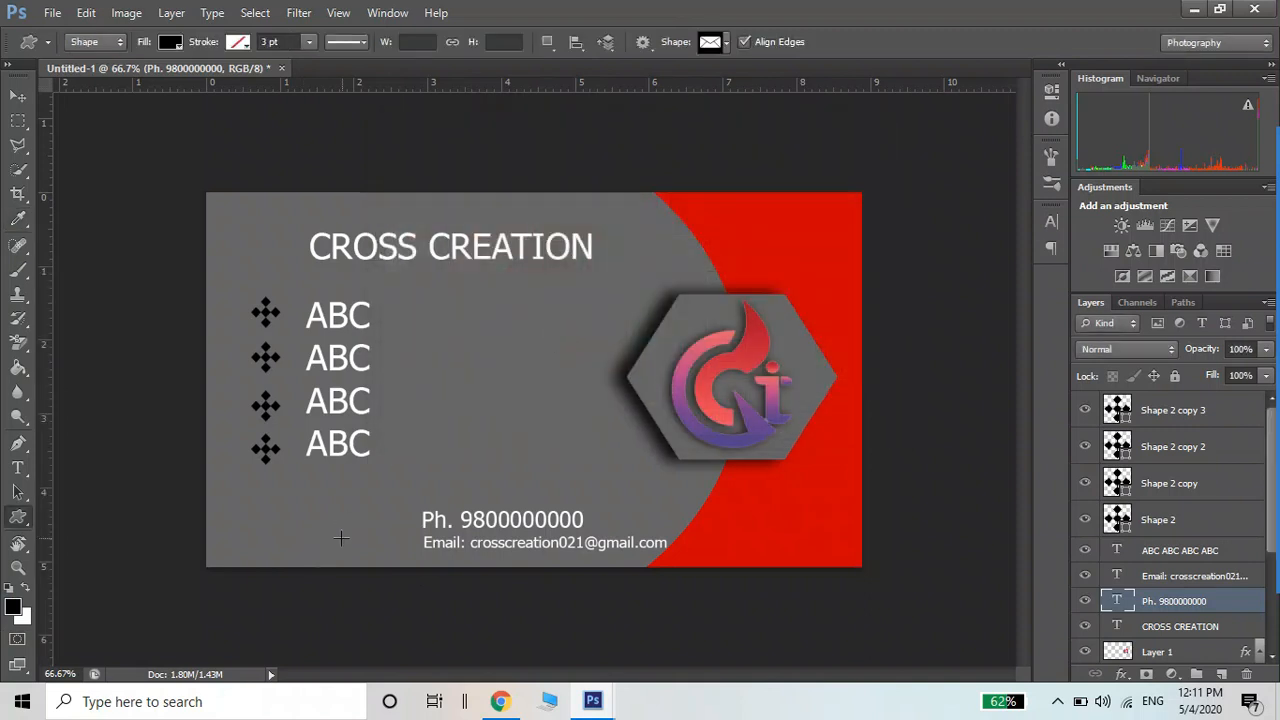
drag(341, 539, 376, 549)
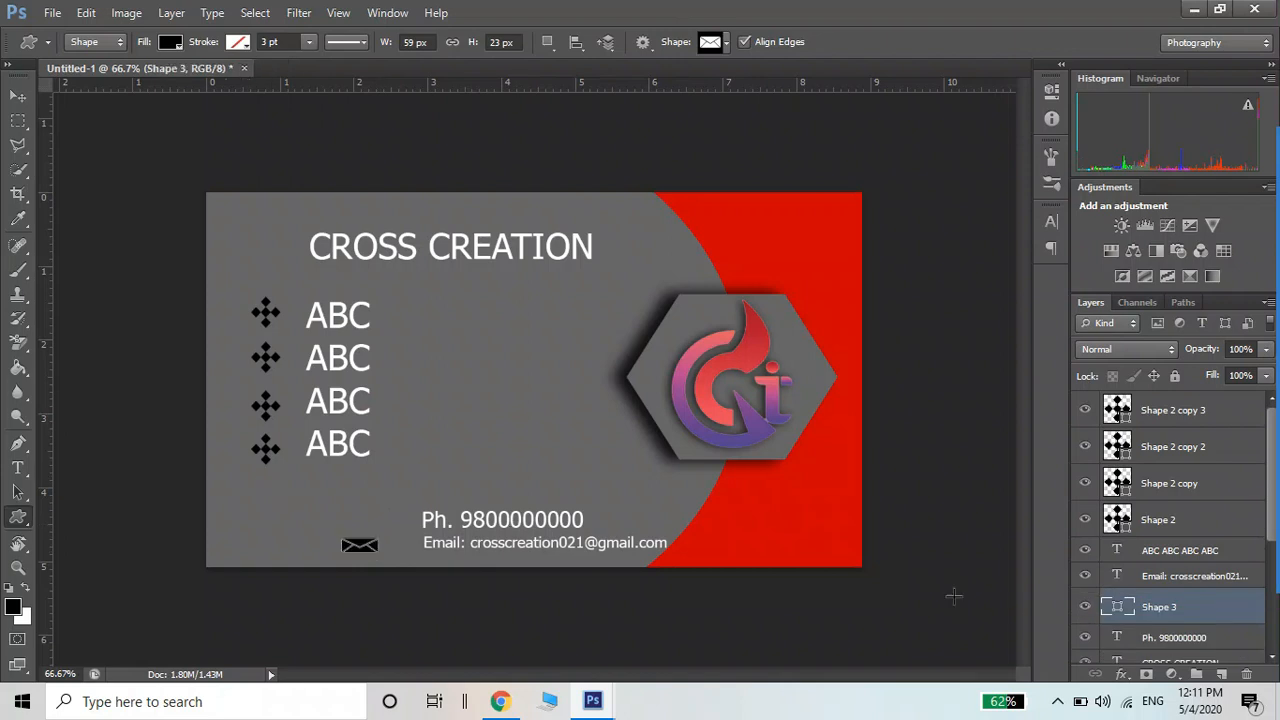
Move the envelope layer to the top, narrow it, and place it beside the email line
drag(1155, 607, 1120, 400)
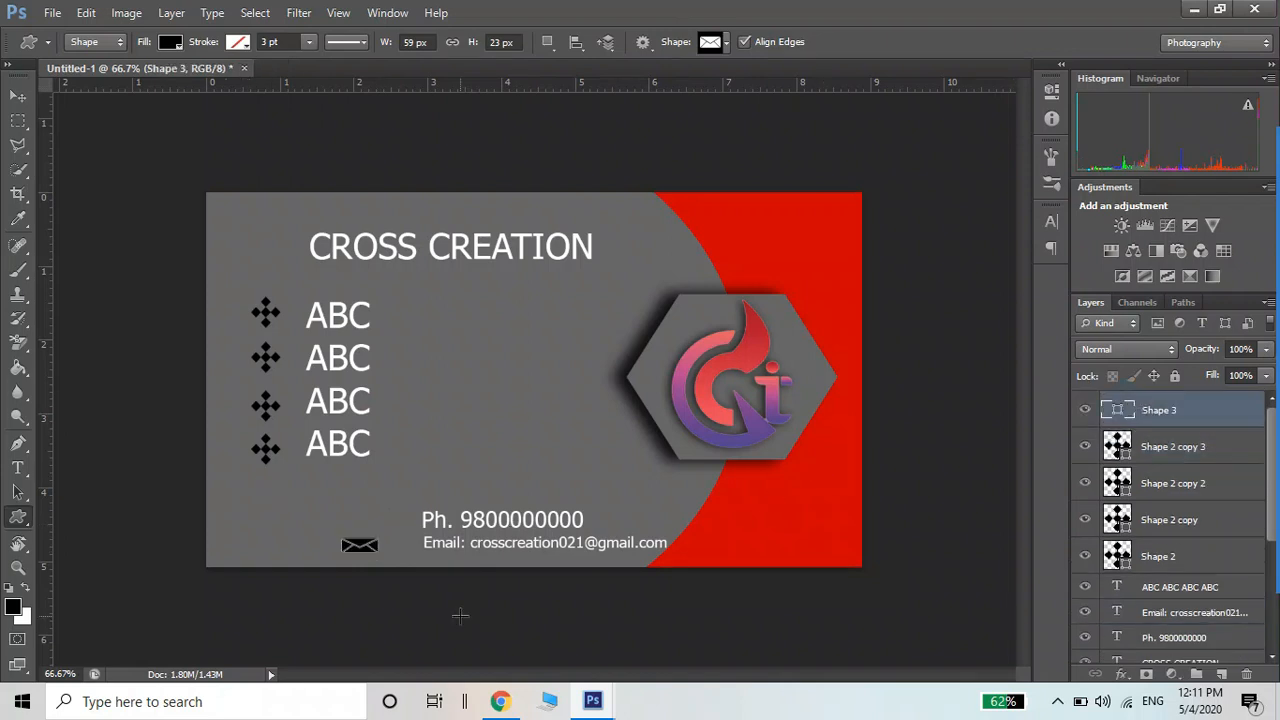
key(ctrl+t)
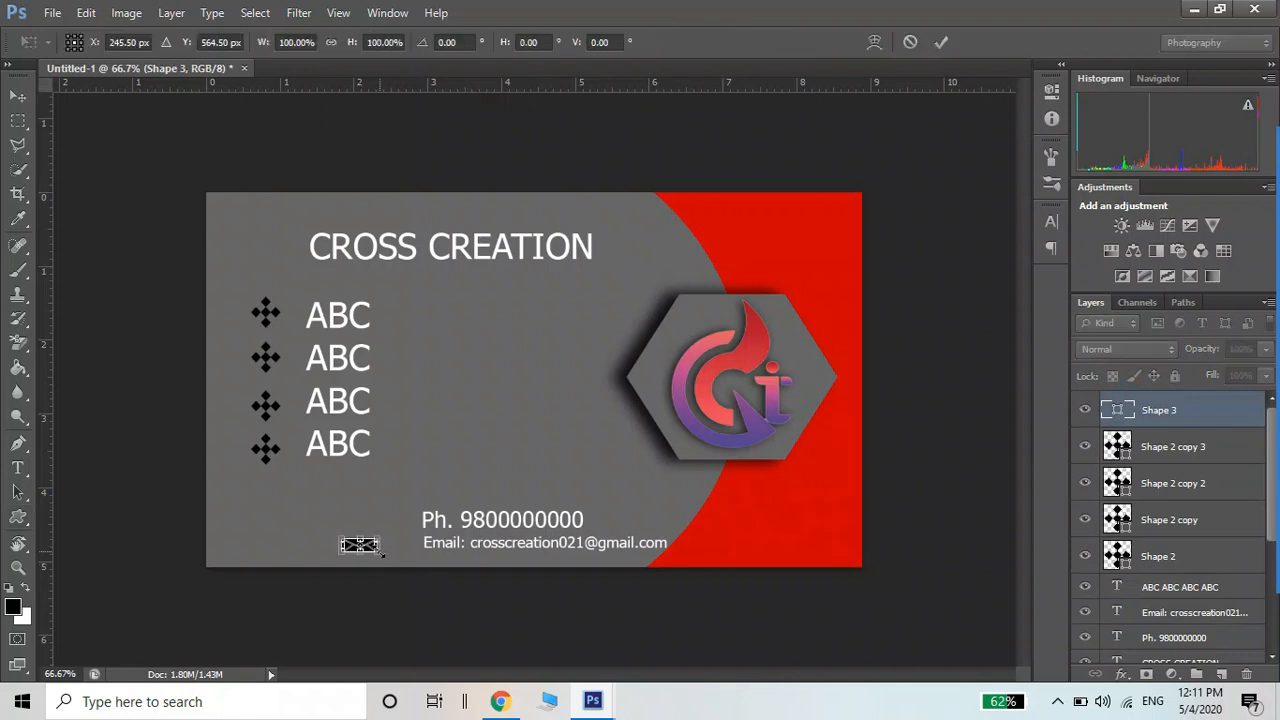
drag(377, 545, 370, 545)
key(Return)
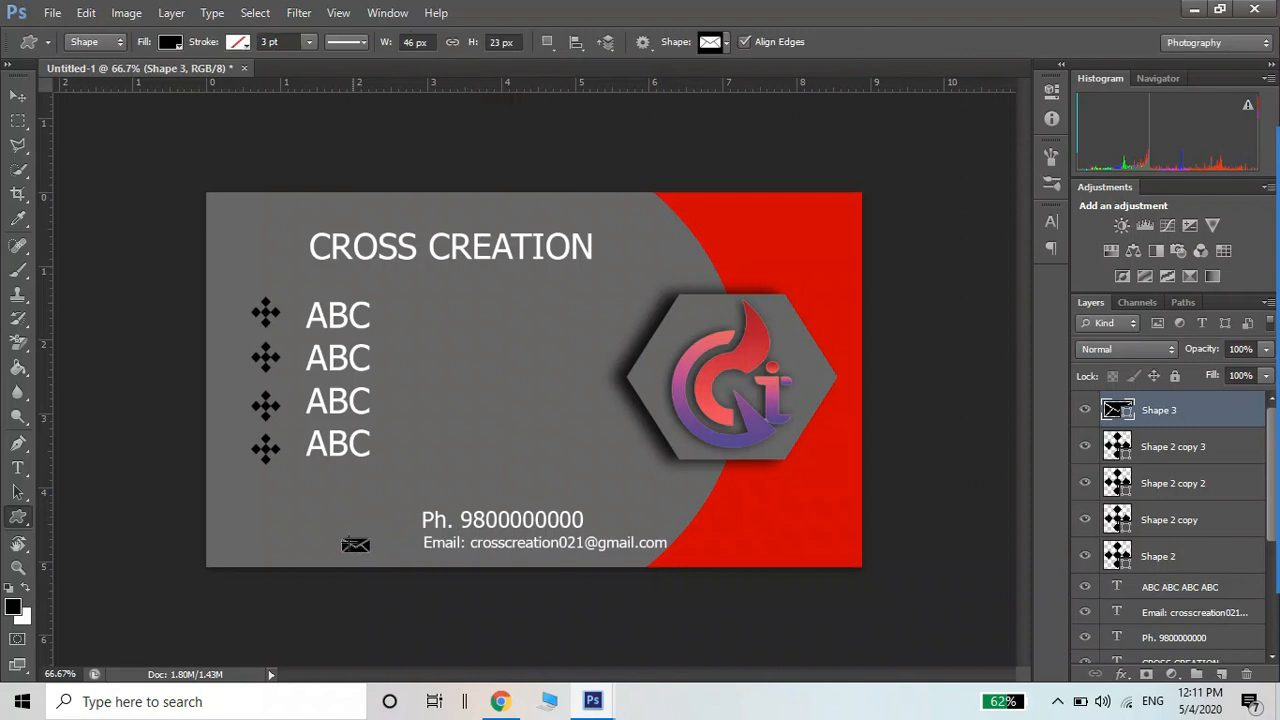
click(18, 96)
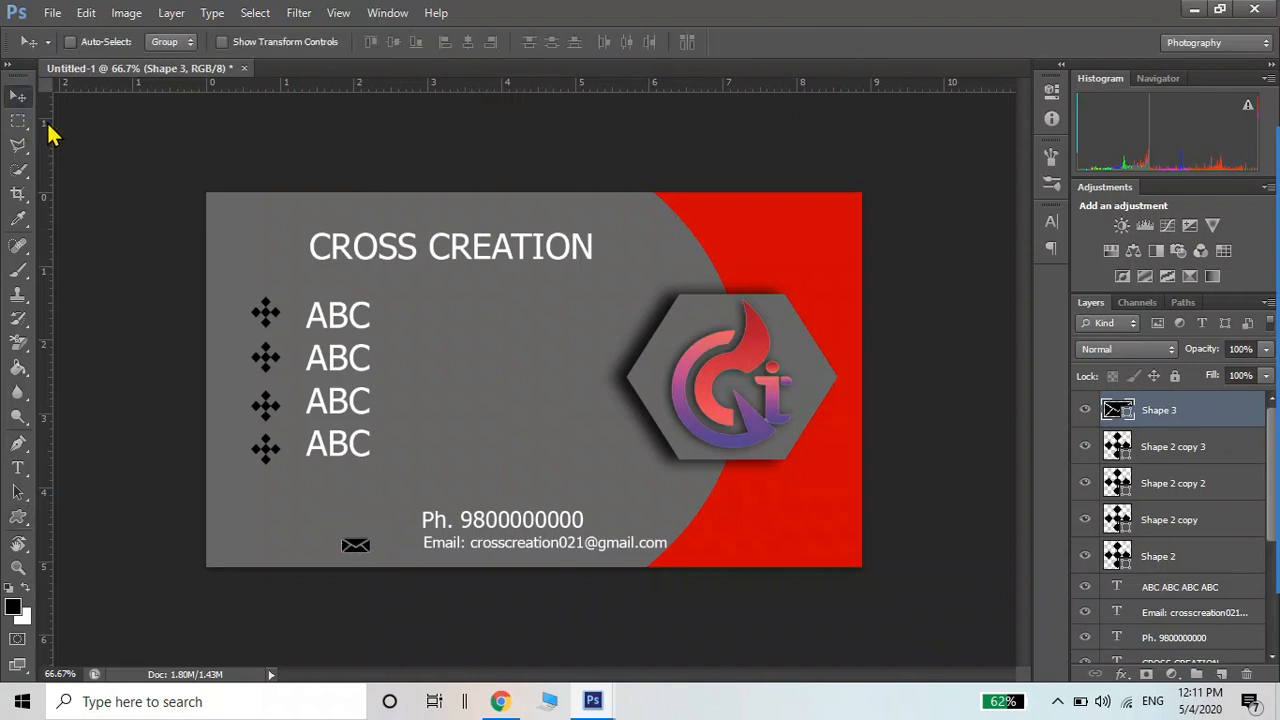
drag(358, 551, 401, 550)
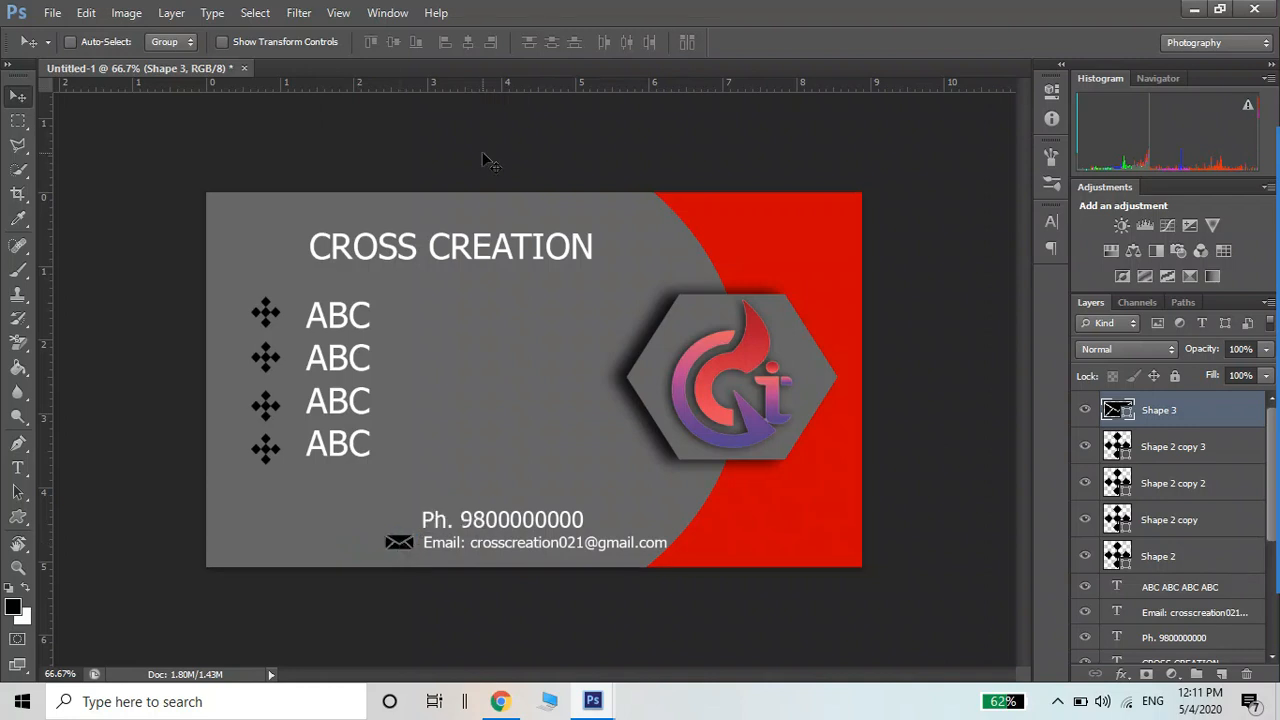
Draw a black telephone custom shape left of the phone-number line, above the envelope
click(18, 516)
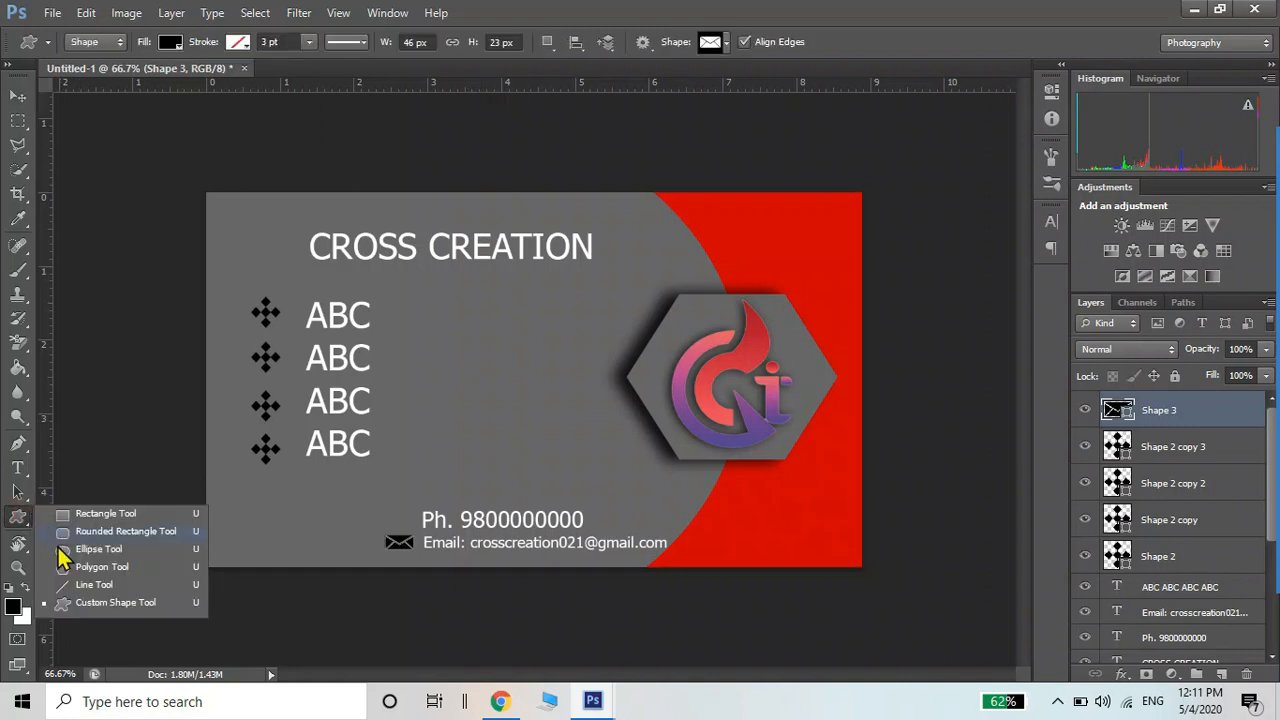
click(67, 604)
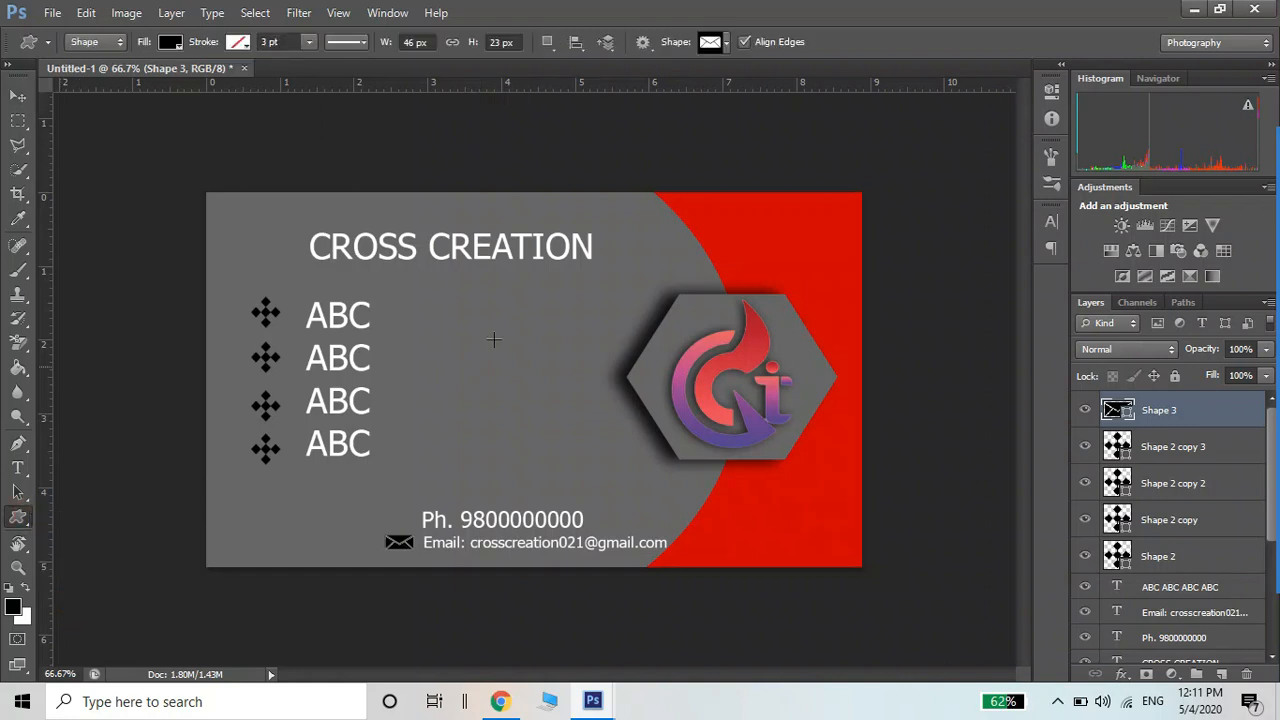
click(727, 43)
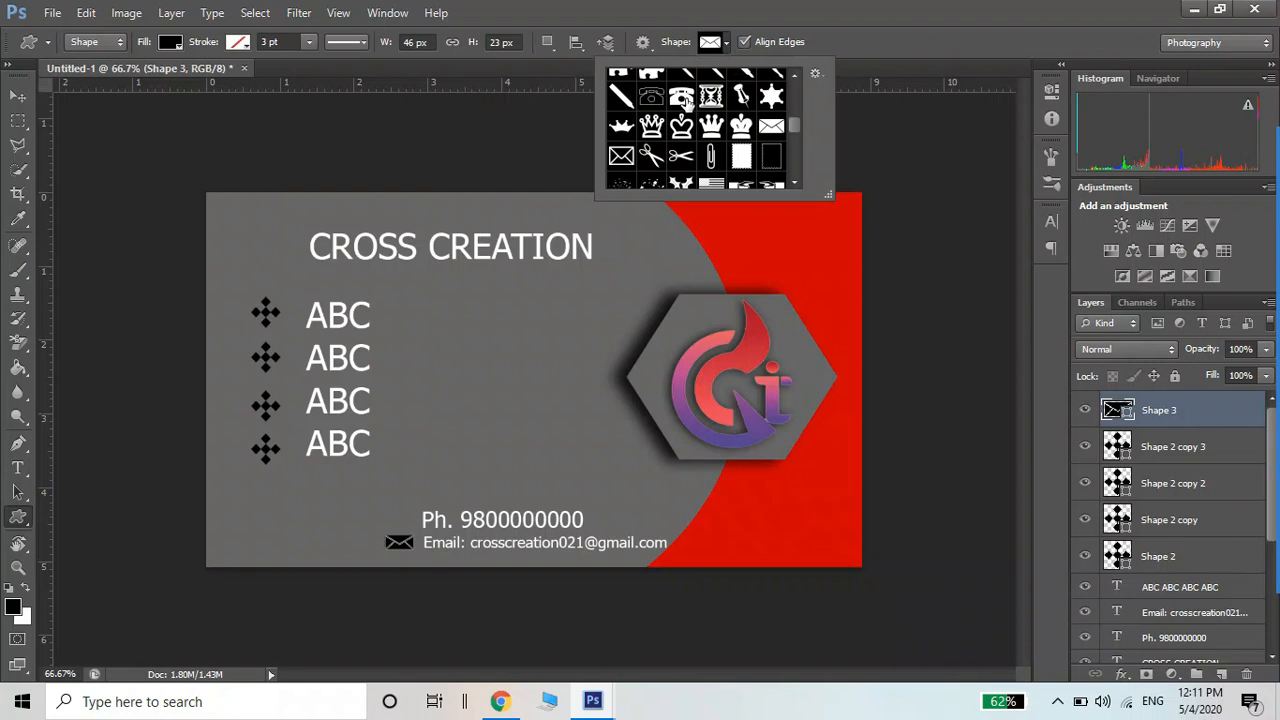
click(683, 97)
click(795, 75)
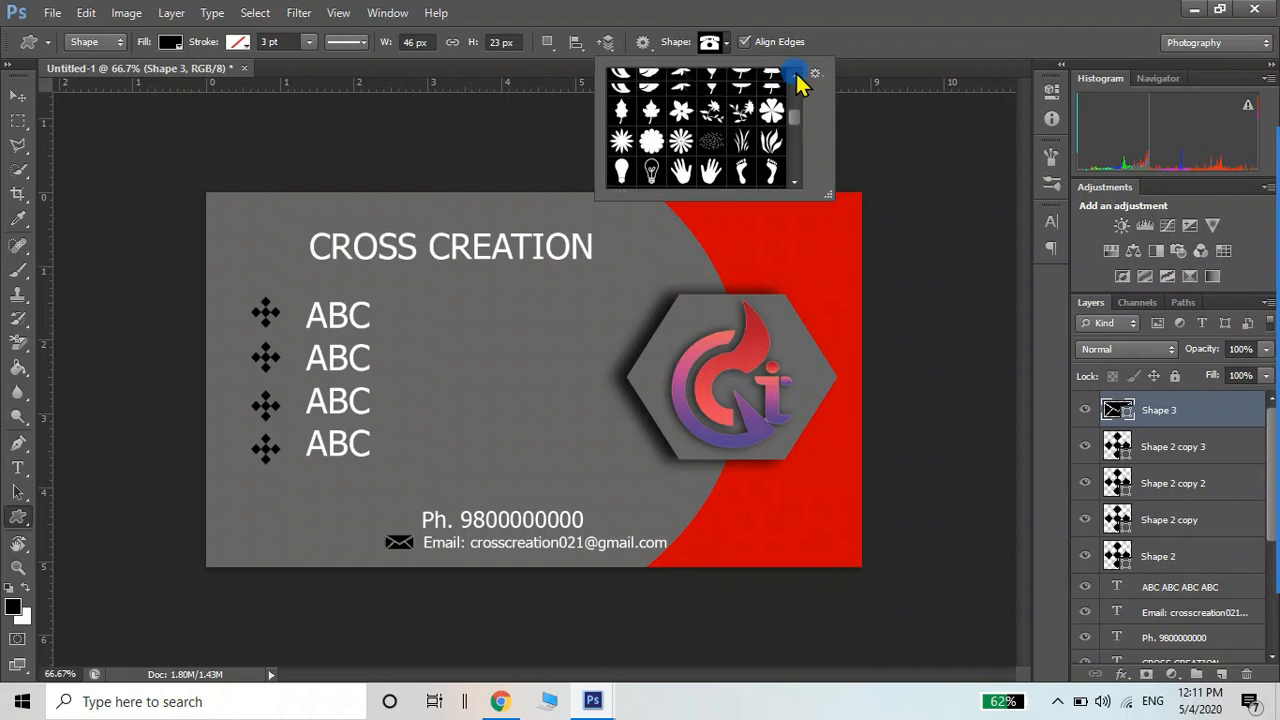
click(843, 106)
click(926, 211)
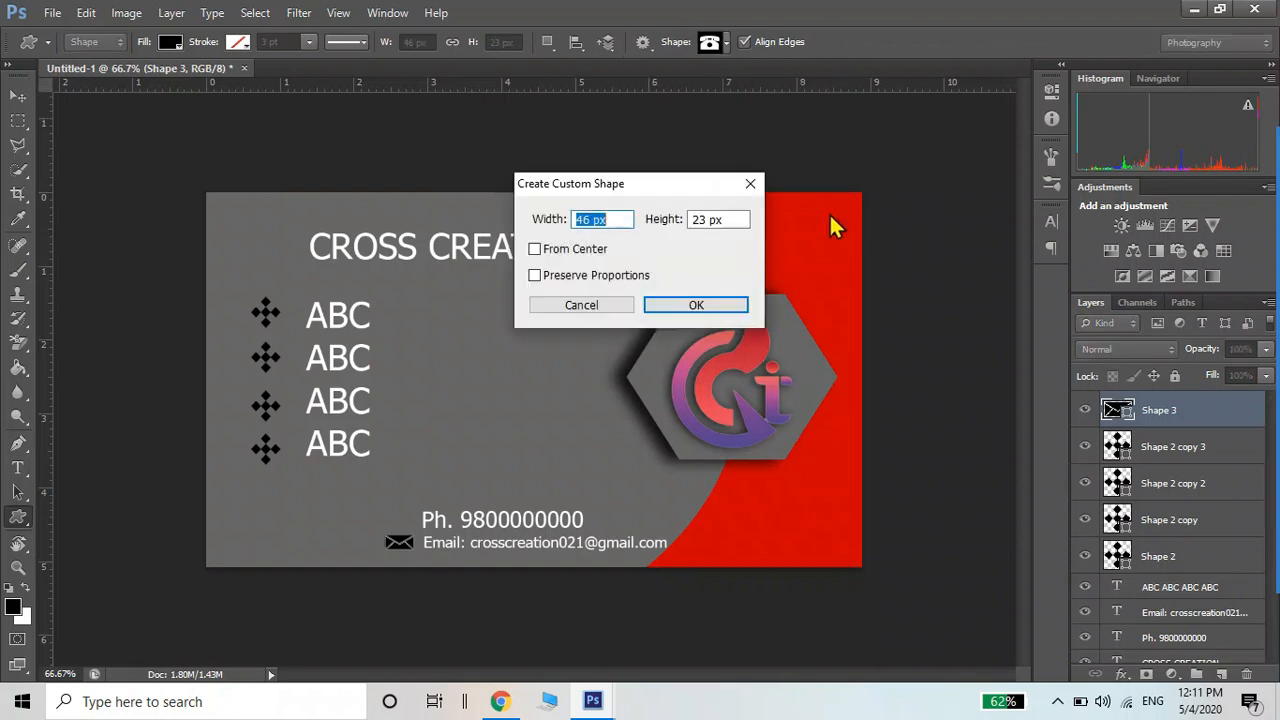
click(750, 183)
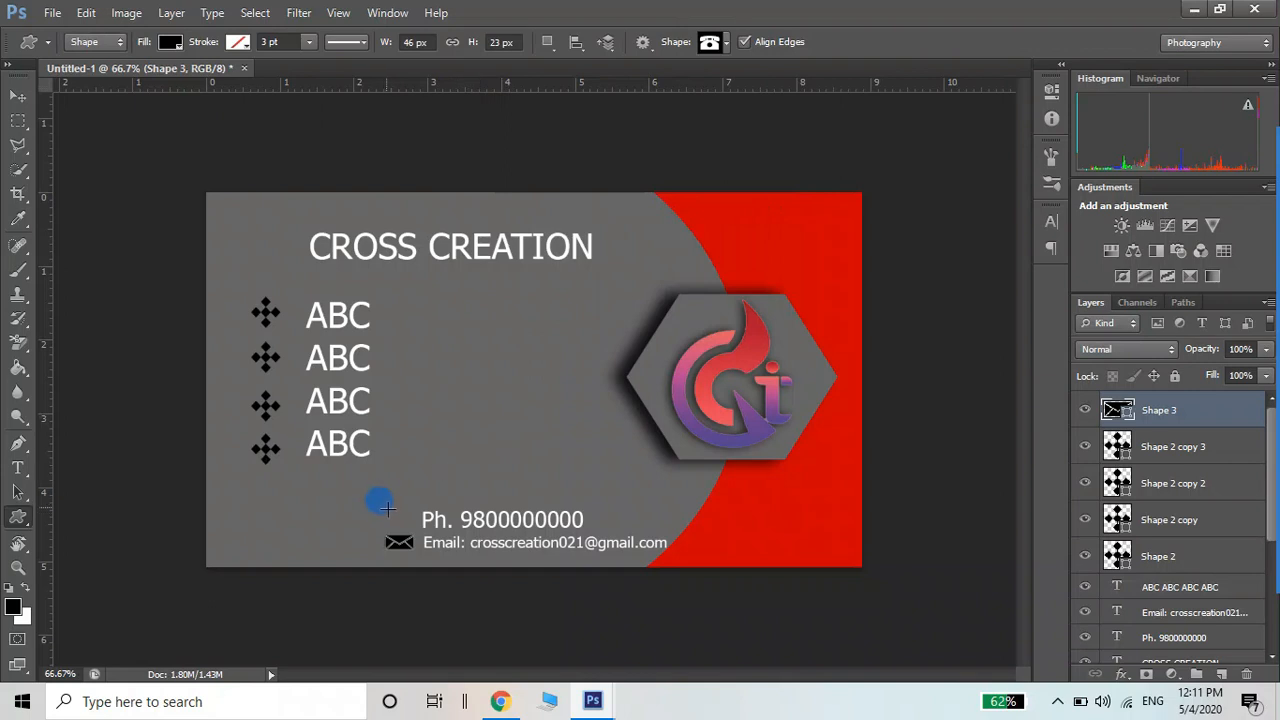
drag(387, 508, 414, 528)
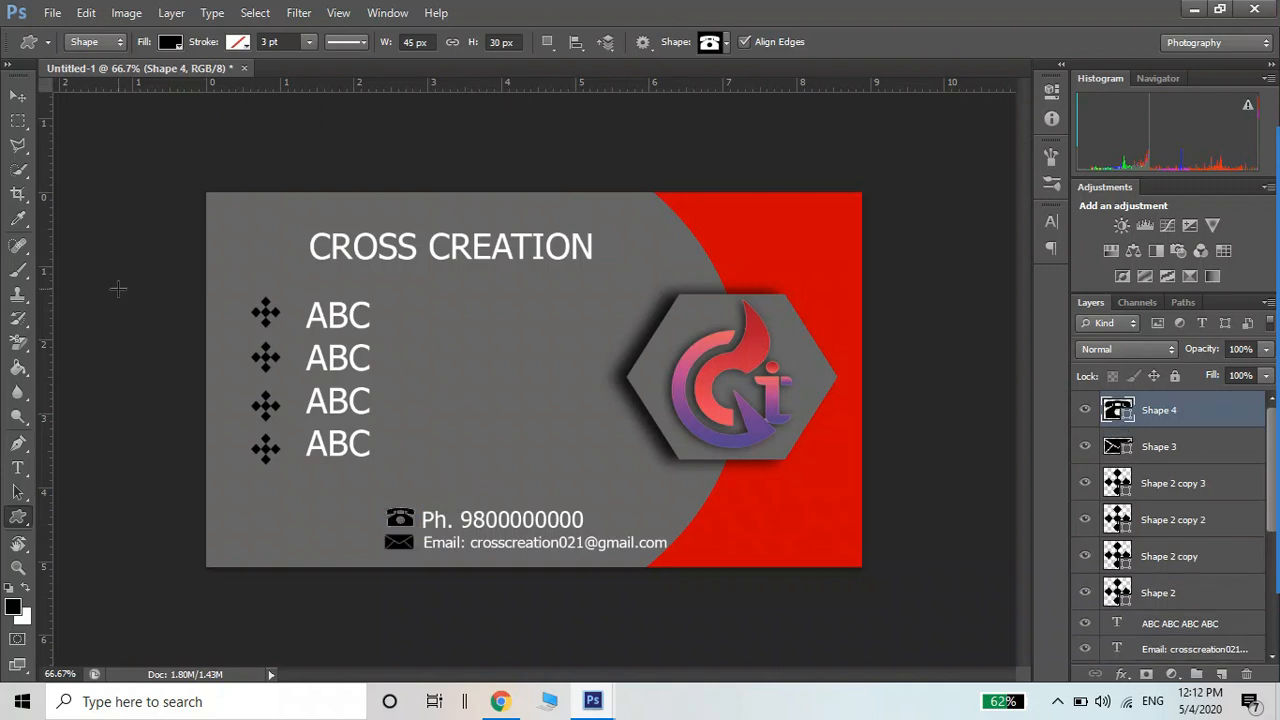
click(18, 96)
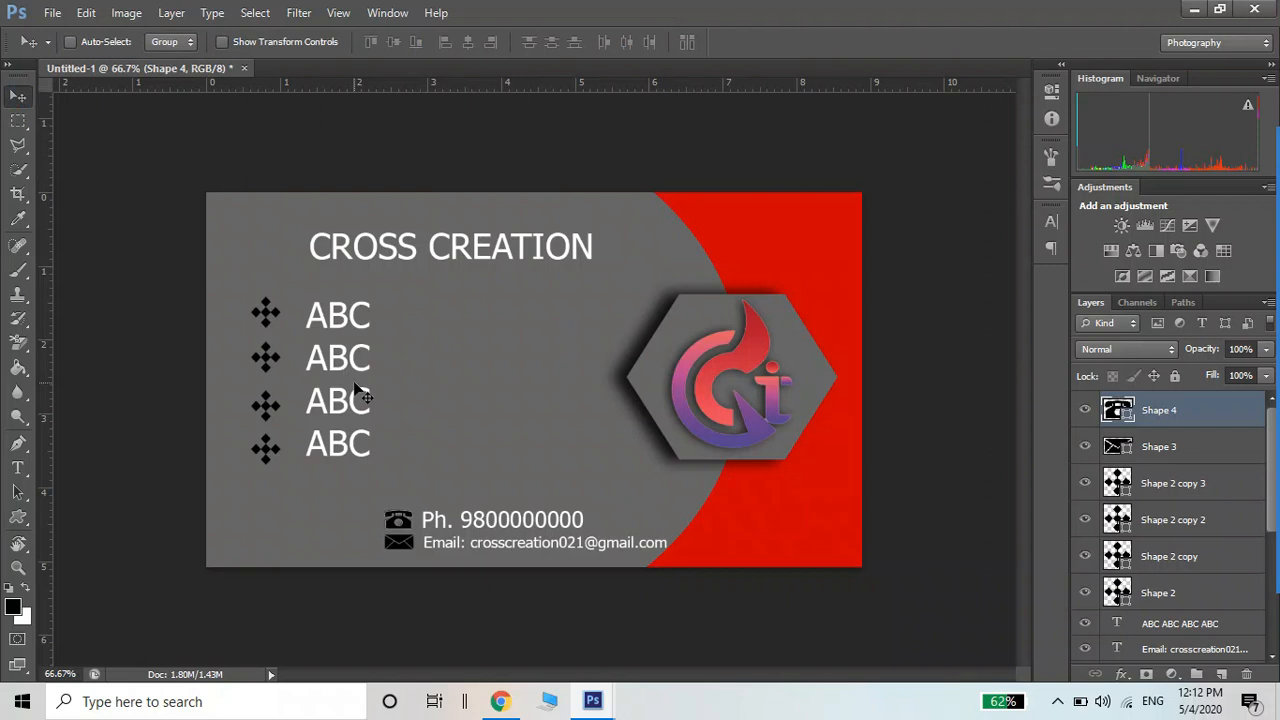
Zoom out, select the CROSS CREATION title layer and nudge it slightly left
key(ctrl+minus)
key(ctrl+minus)
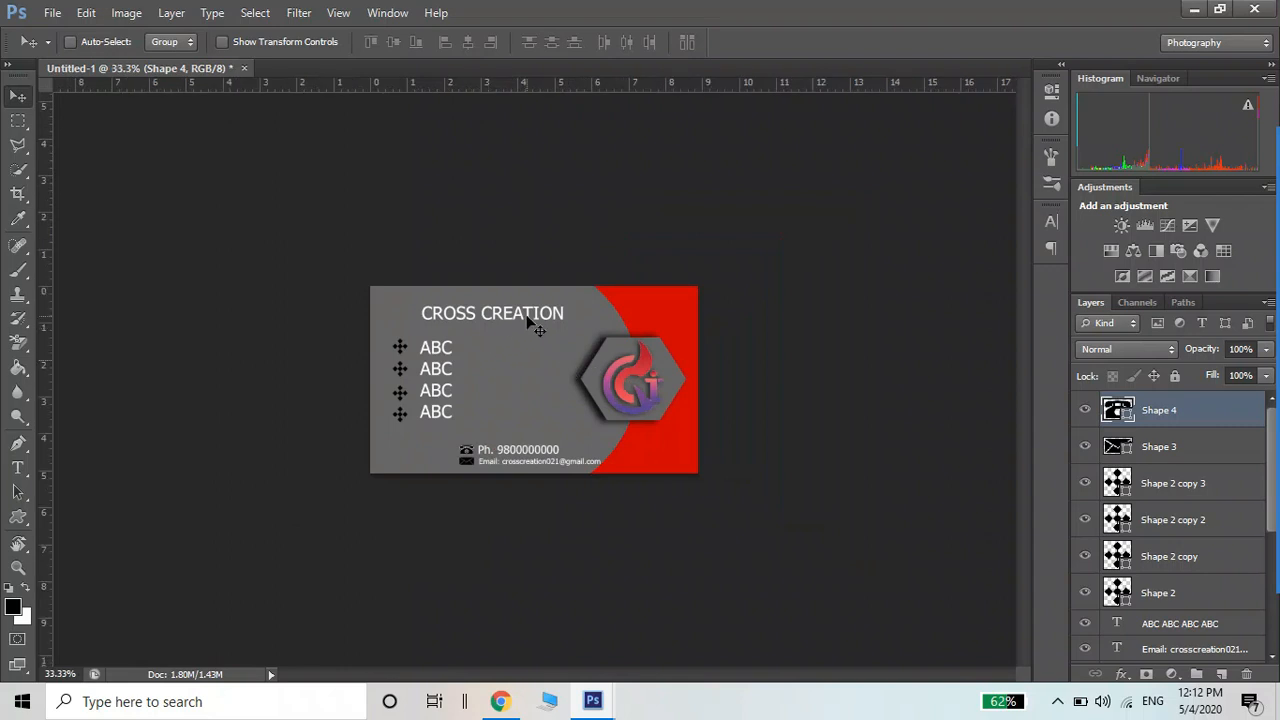
right_click(520, 320)
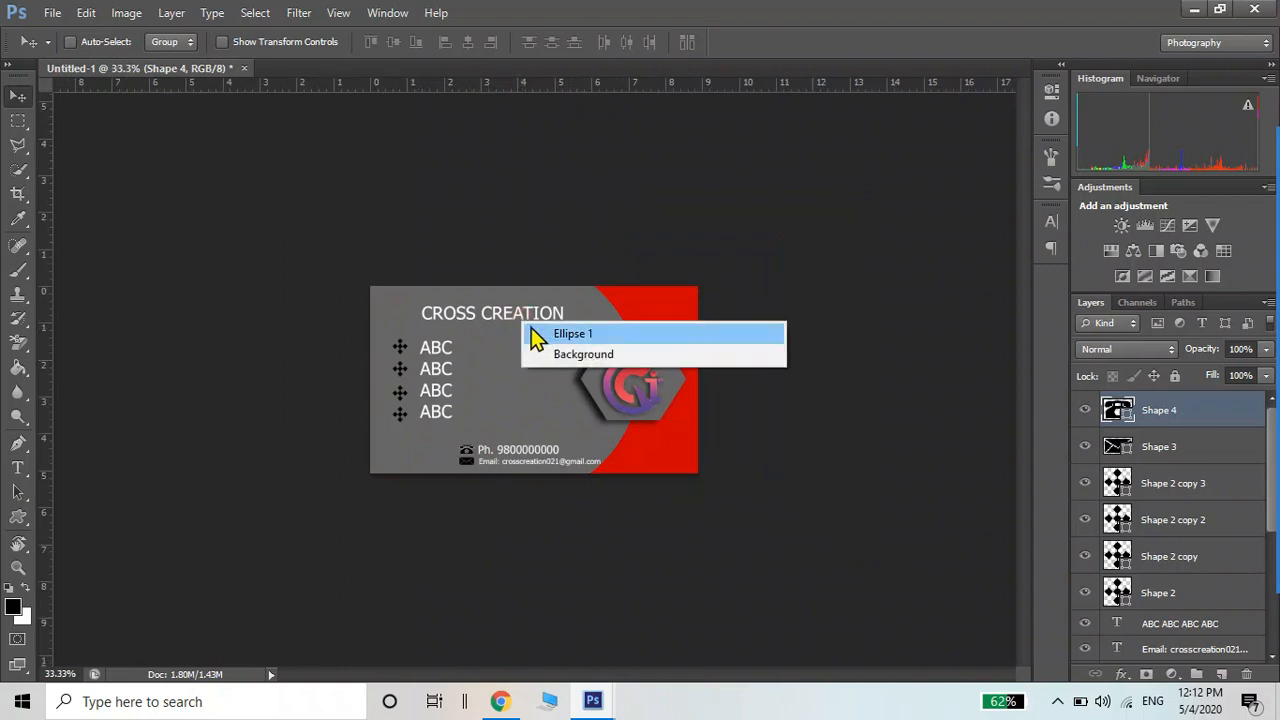
right_click(520, 311)
right_click(520, 314)
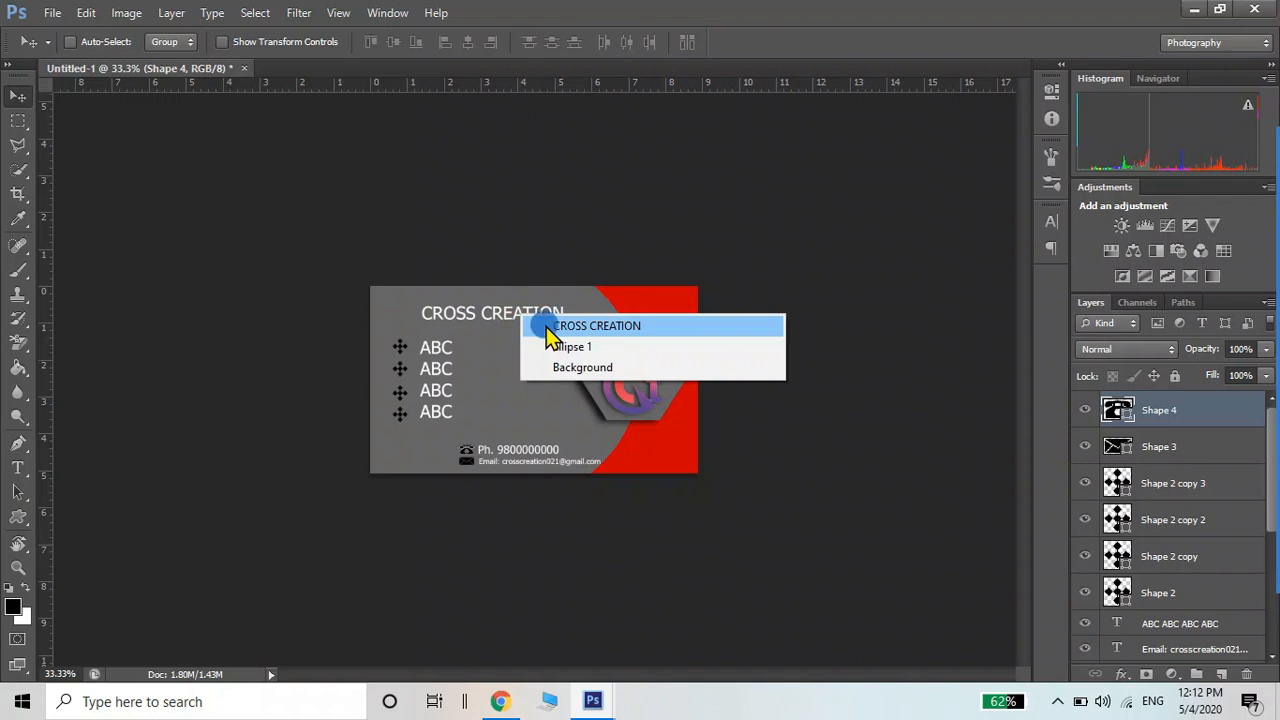
click(548, 328)
drag(520, 322, 514, 322)
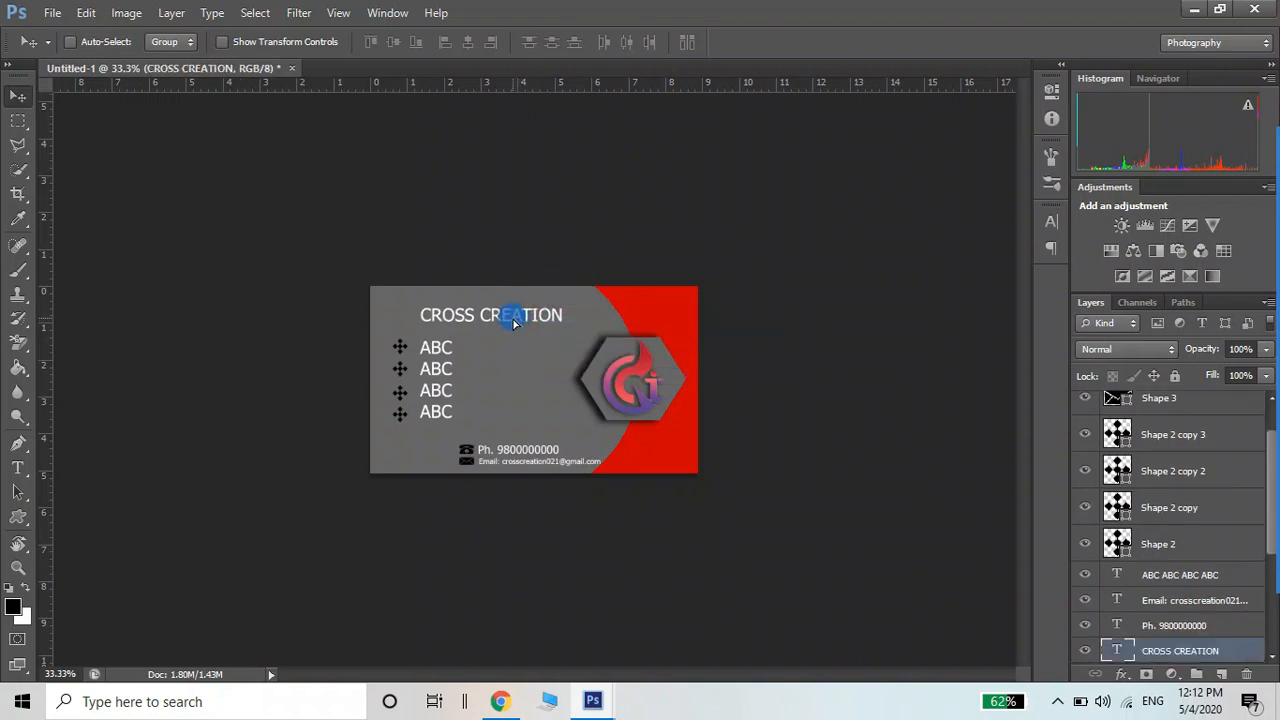
Open Layer Style Blending Options for the title and move the dialog off the card
key(t)
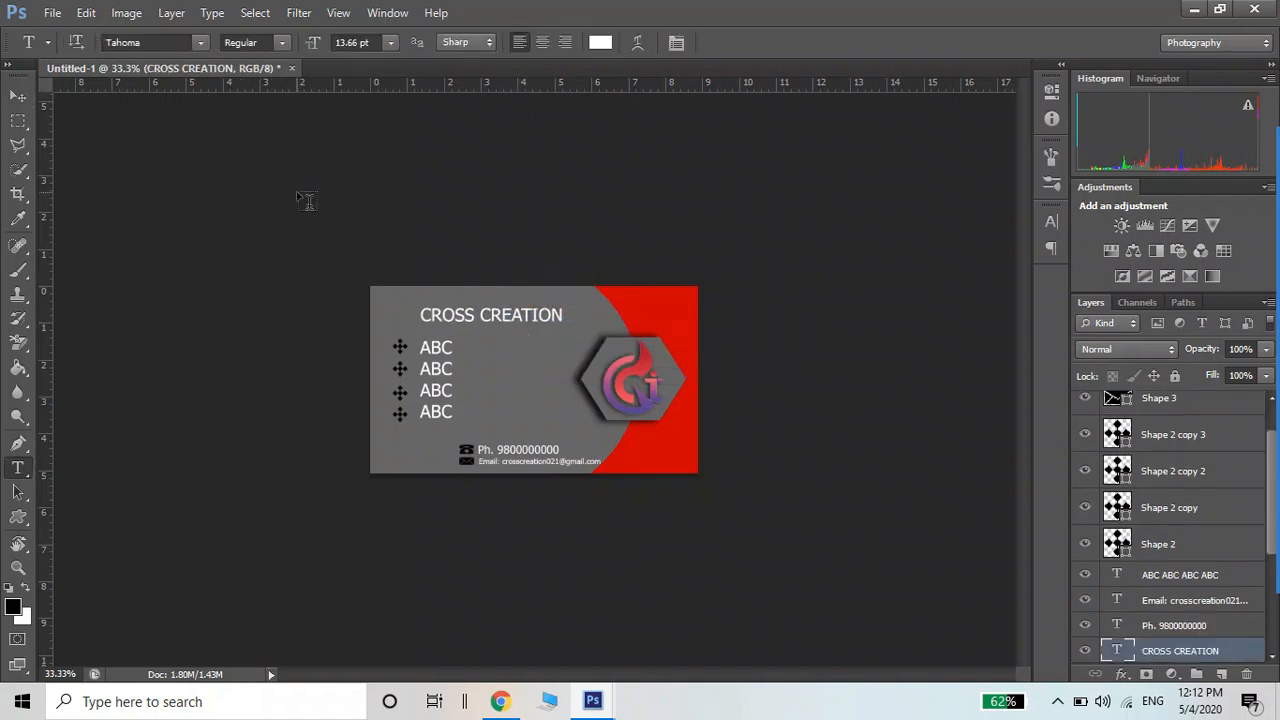
click(179, 14)
click(193, 19)
click(179, 13)
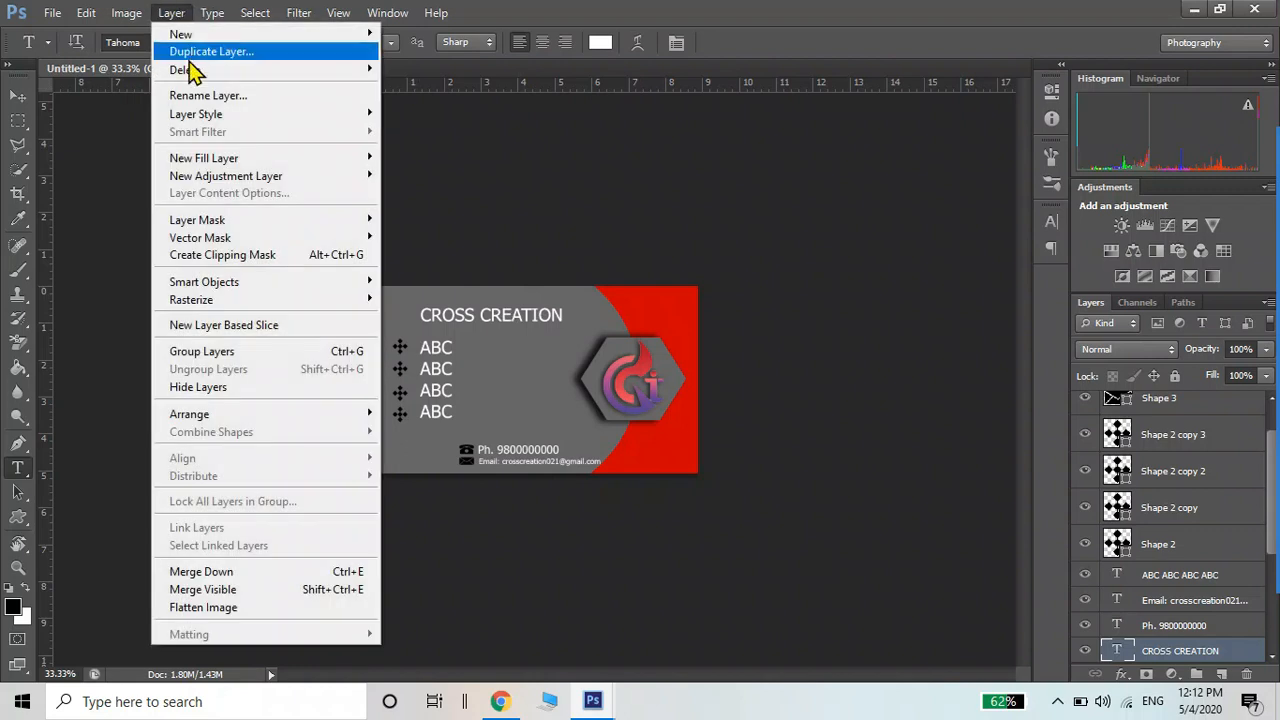
mouse_move(198, 114)
click(458, 114)
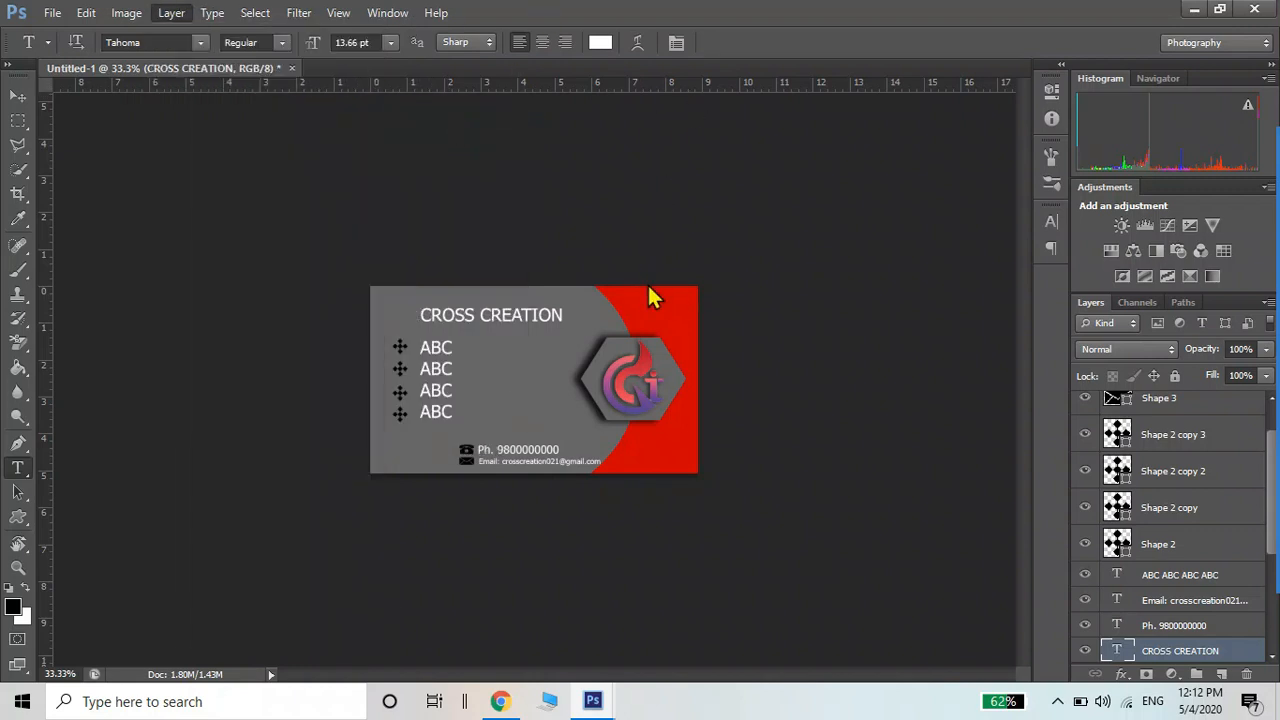
drag(446, 113, 1195, 104)
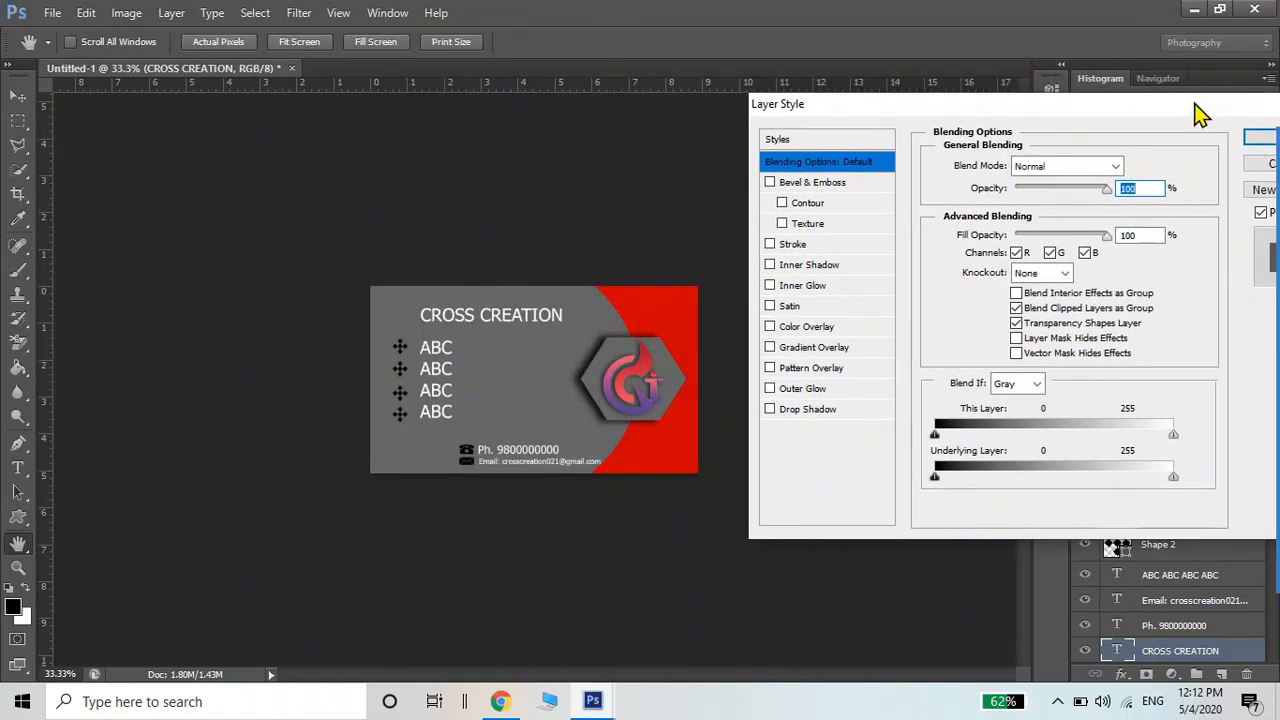
Try a red Stroke effect on the title, then remove it
click(866, 248)
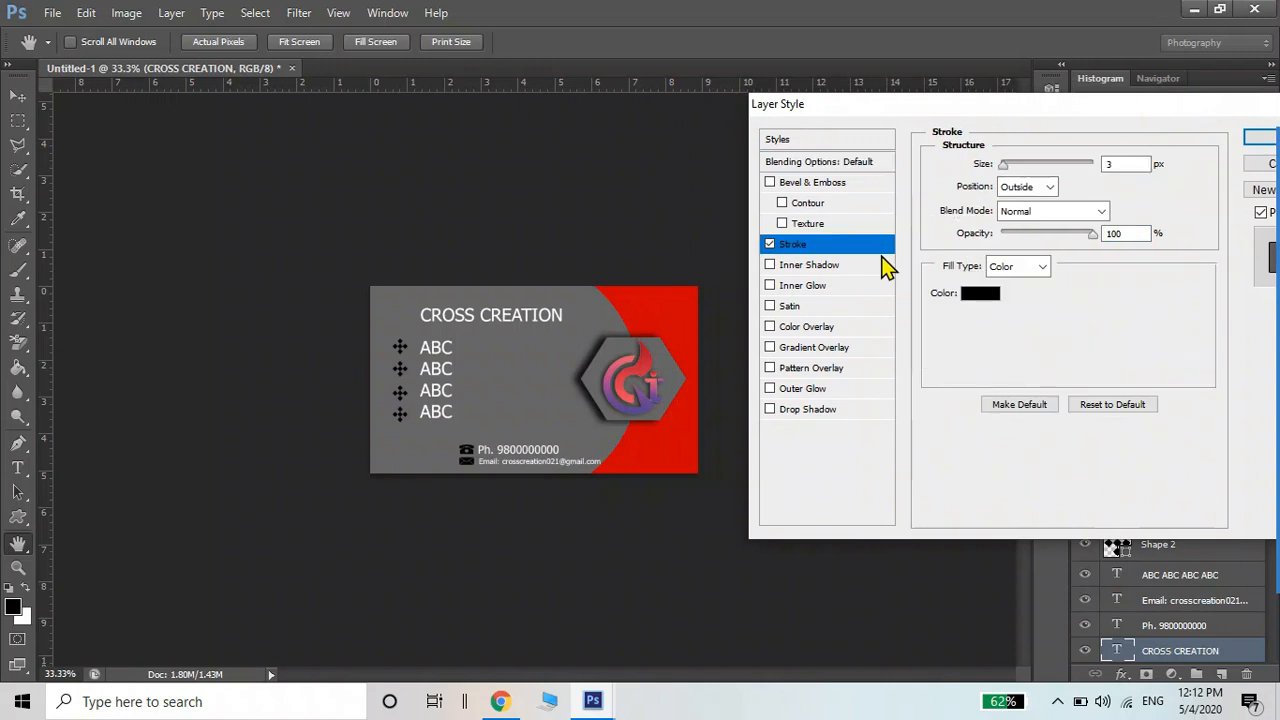
click(976, 293)
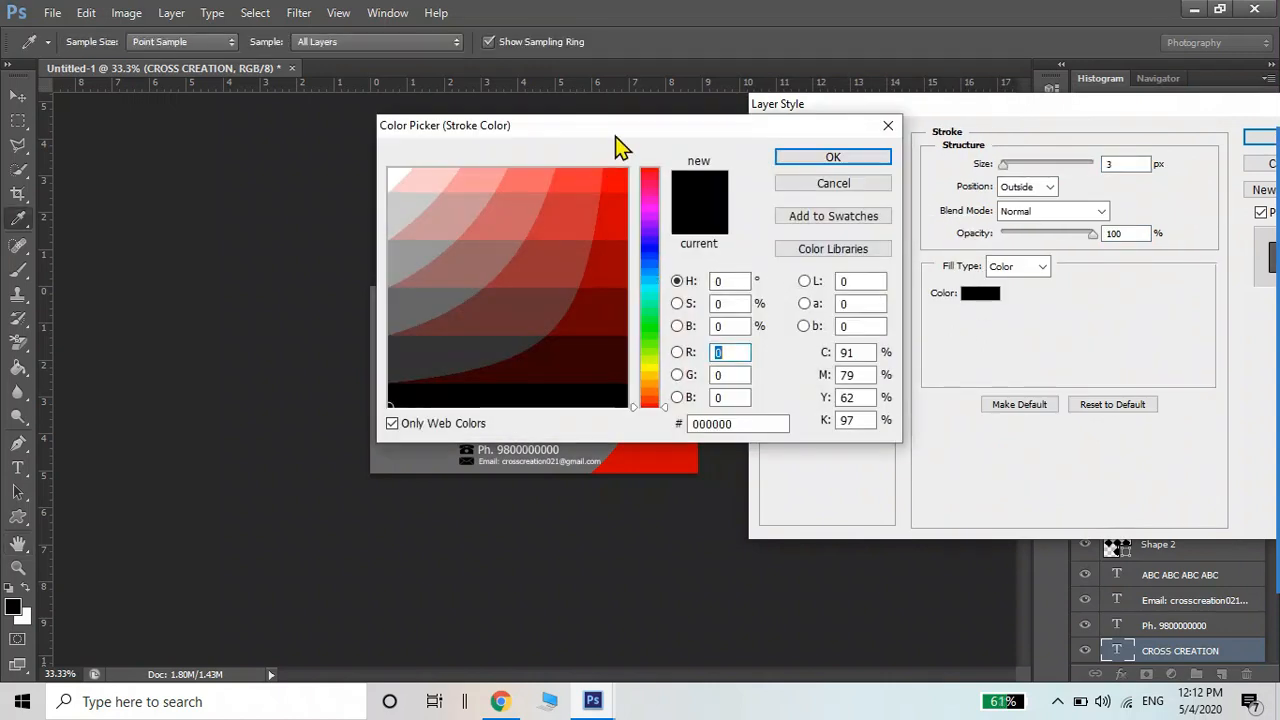
drag(618, 134, 1085, 292)
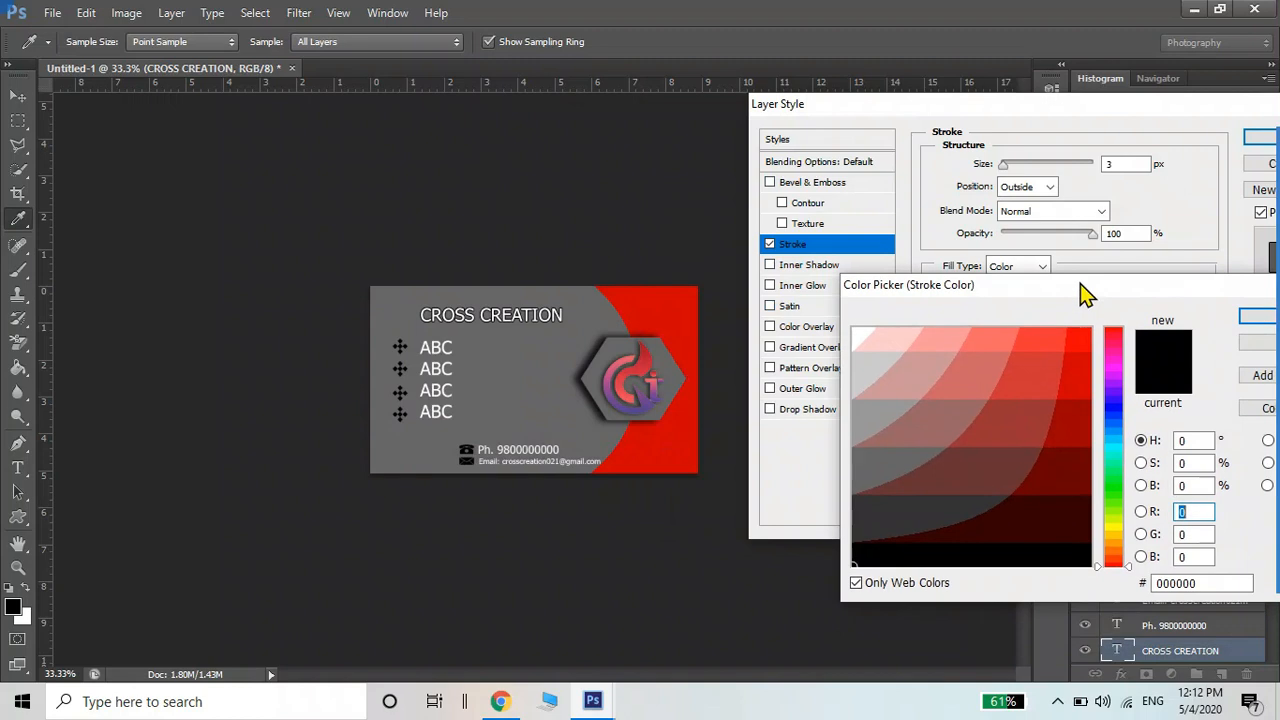
click(1080, 346)
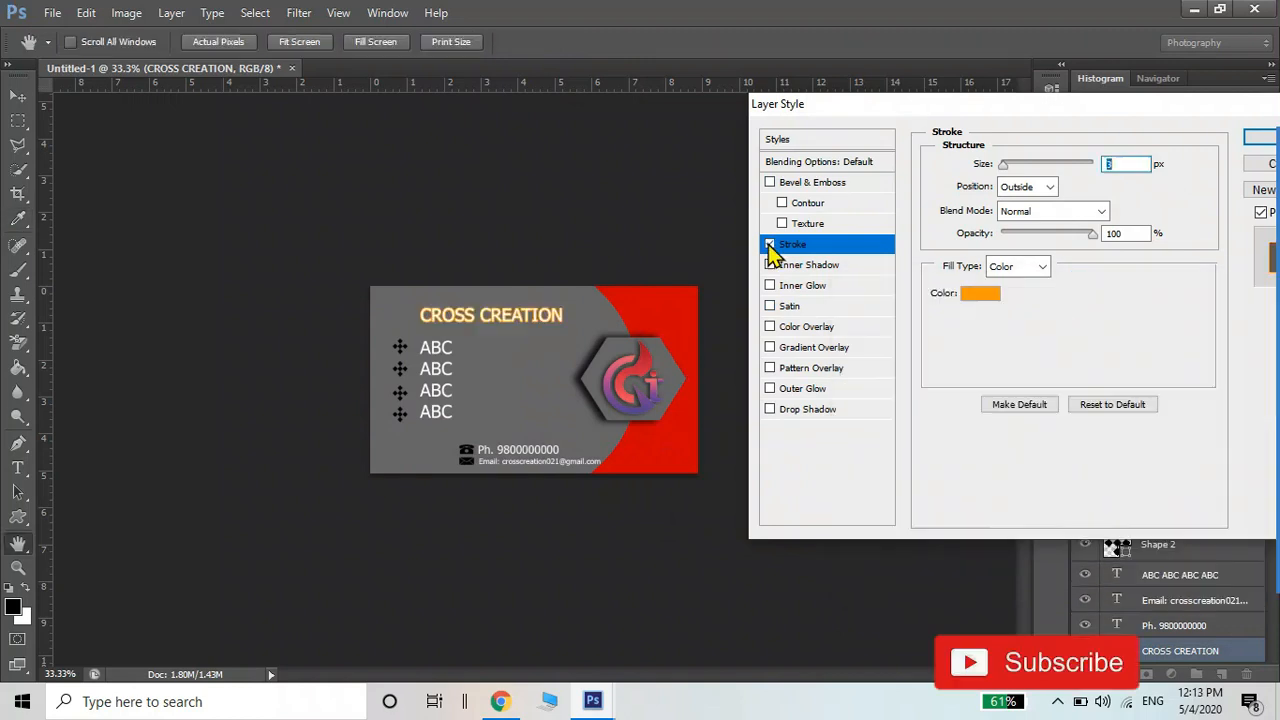
click(769, 244)
Add a Drop Shadow at angle 0, 10% spread and 7 px size, and confirm
click(797, 412)
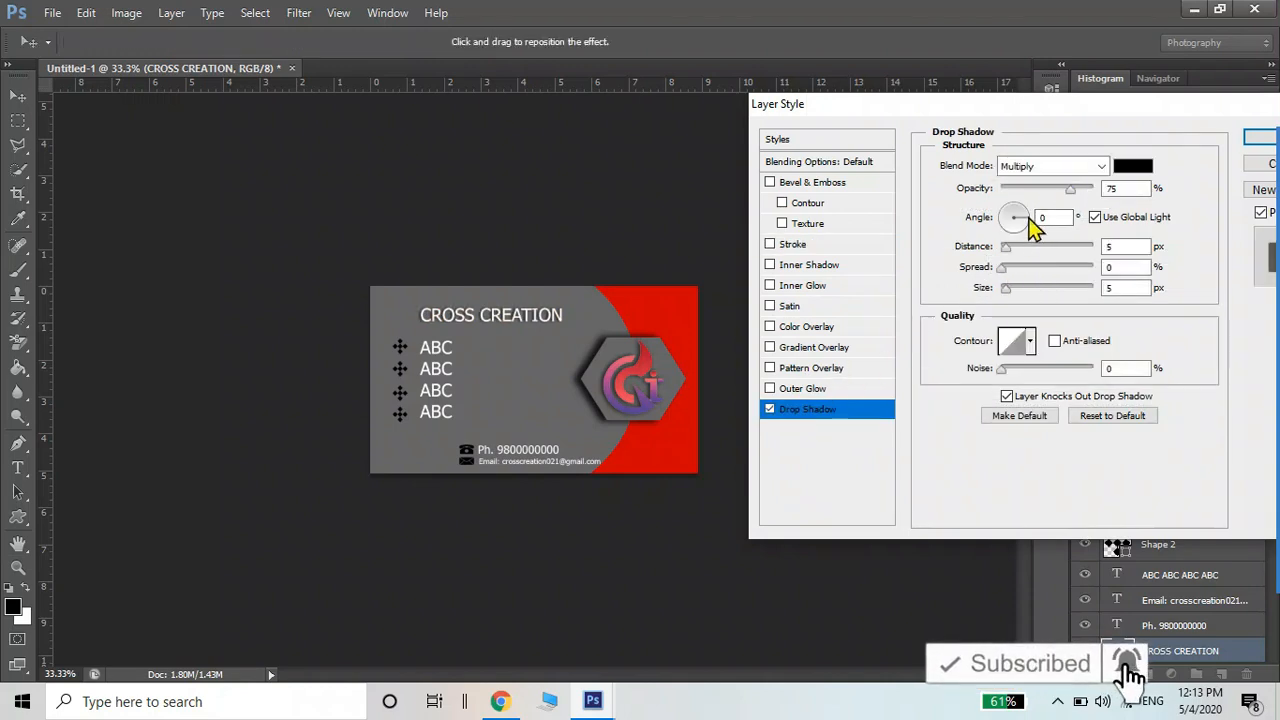
mouse_move(1017, 229)
mouse_down()
mouse_move(1017, 253)
mouse_move(1000, 222)
mouse_move(1008, 200)
mouse_move(1040, 225)
mouse_up()
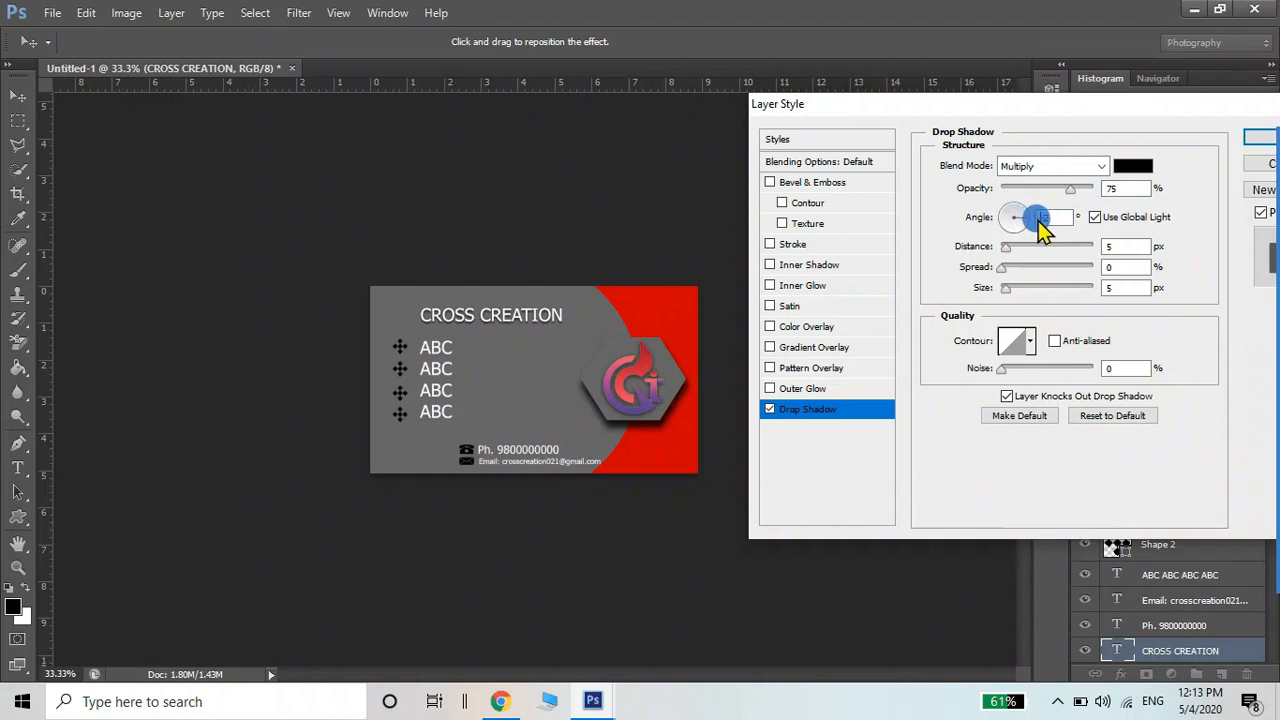
drag(1040, 225, 1040, 224)
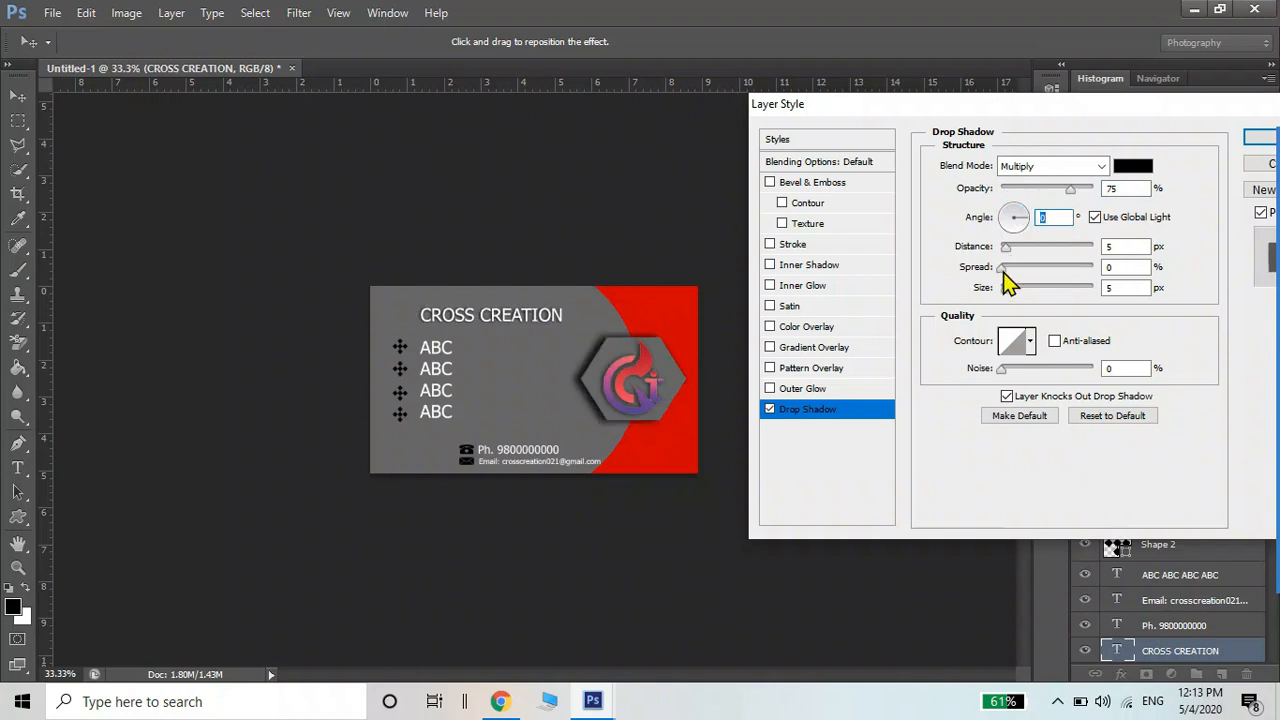
drag(1003, 268, 1013, 300)
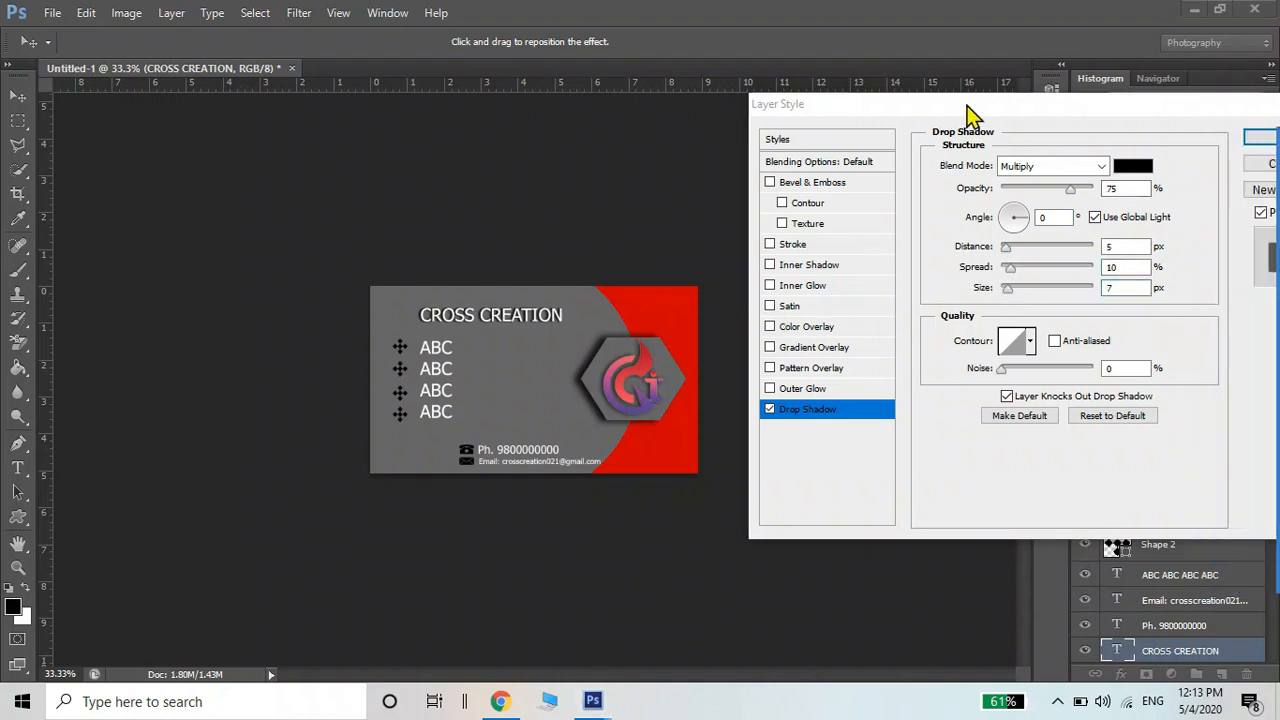
drag(970, 115, 757, 131)
click(1068, 156)
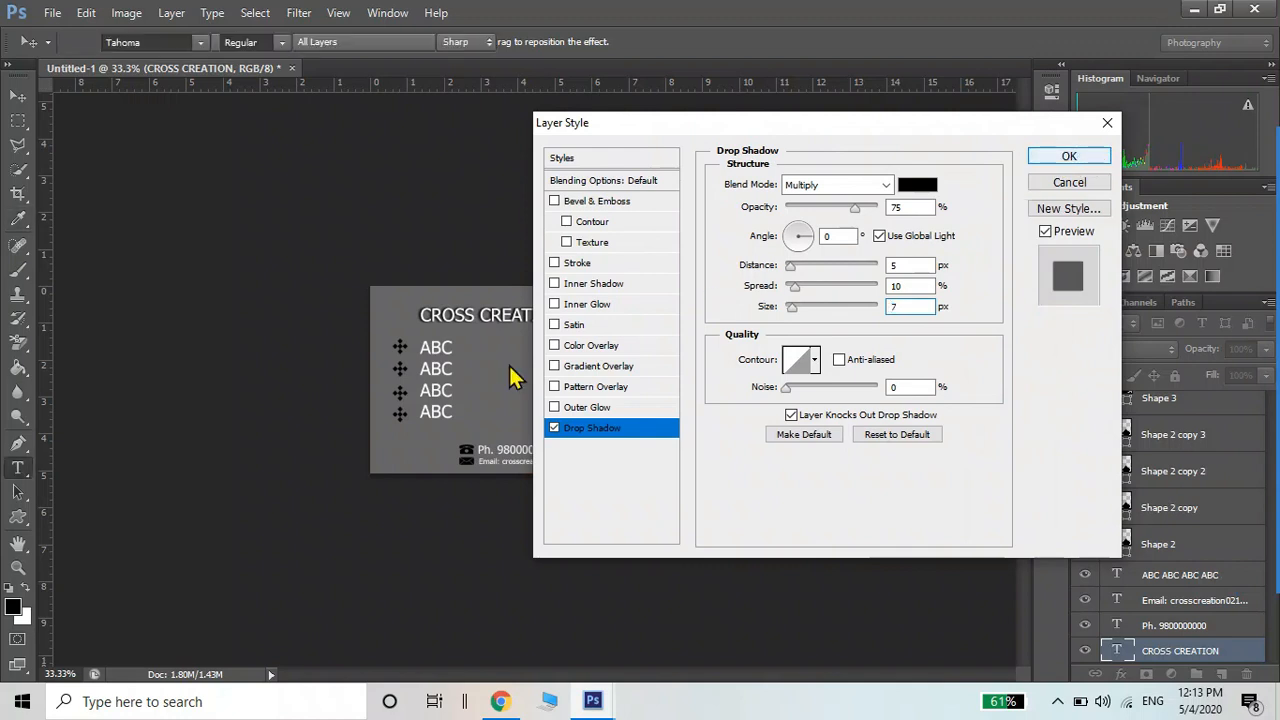
Set the CROSS CREATION title to 18 pt and shift it slightly left
triple_click(449, 315)
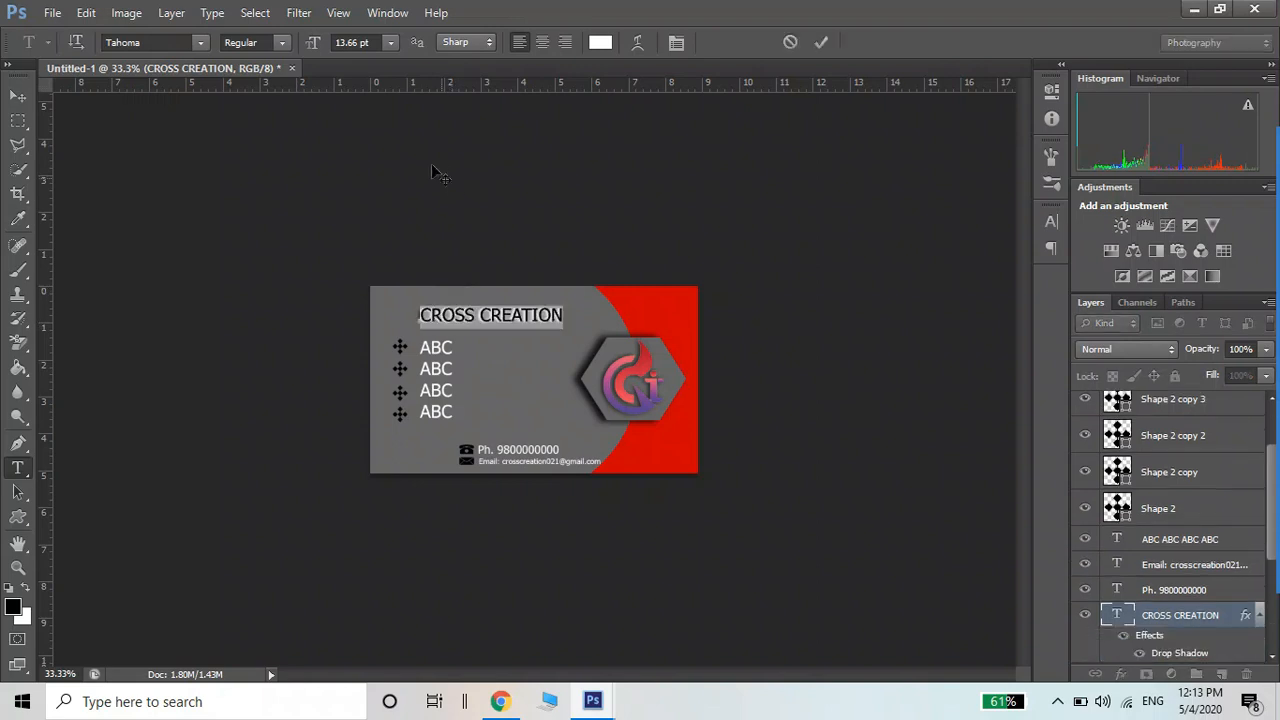
click(389, 44)
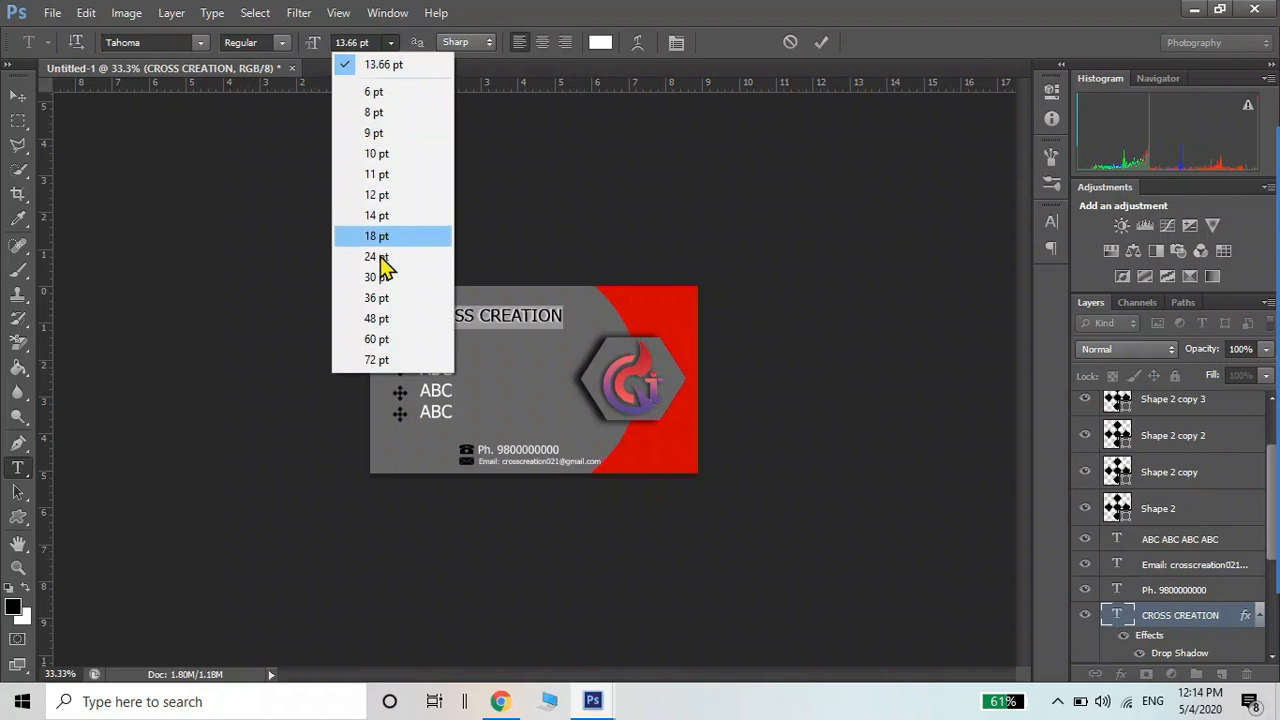
click(378, 237)
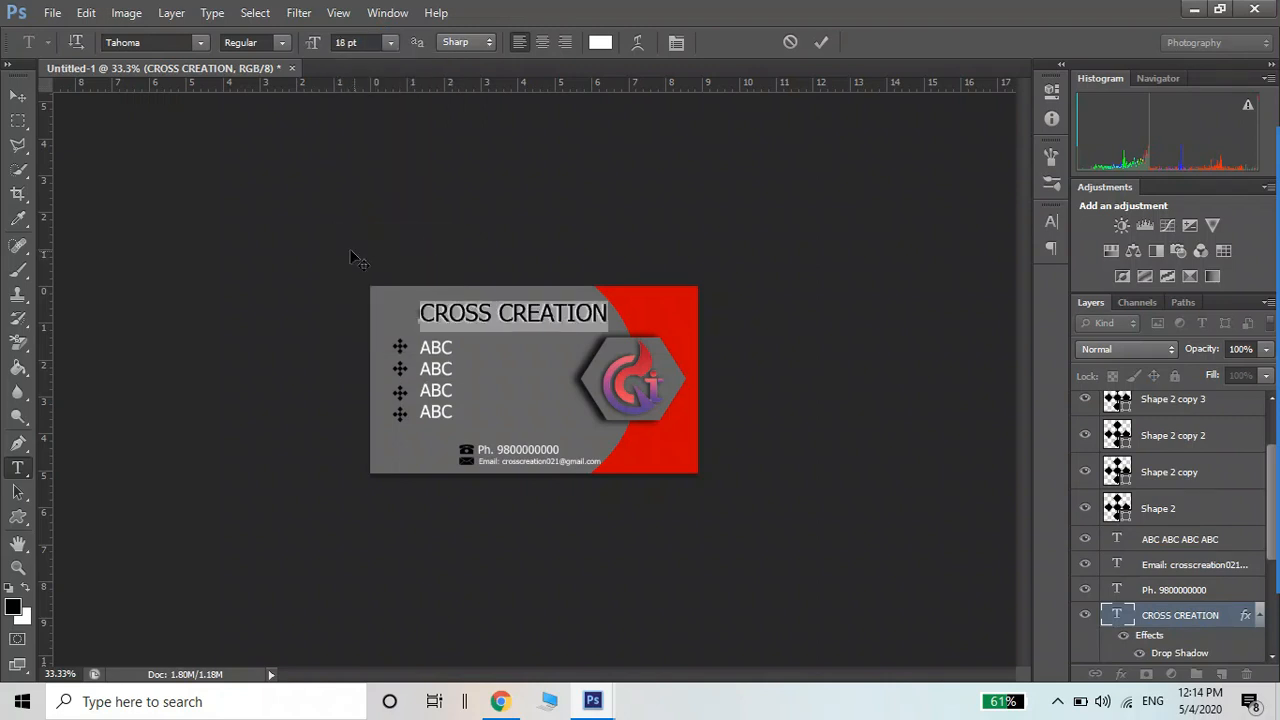
click(17, 95)
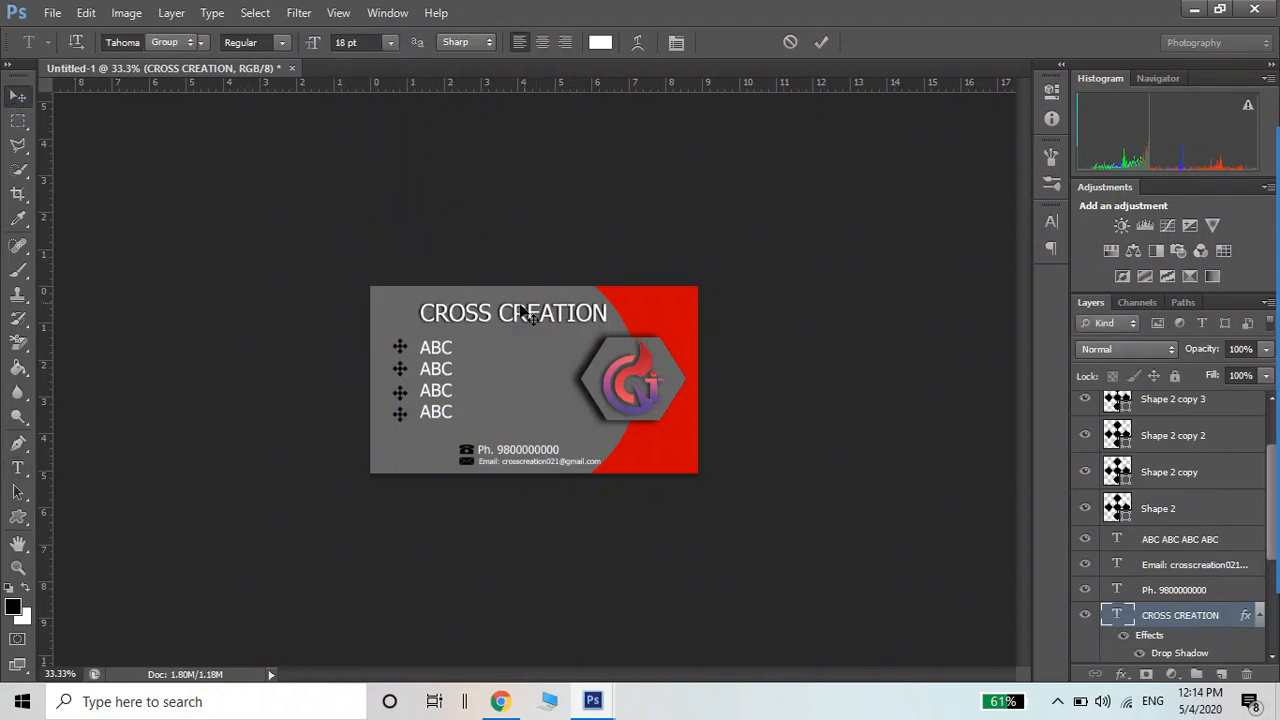
drag(513, 314, 501, 315)
Scale the title down to about 93% (16.66 pt) and reselect all its text
key(t)
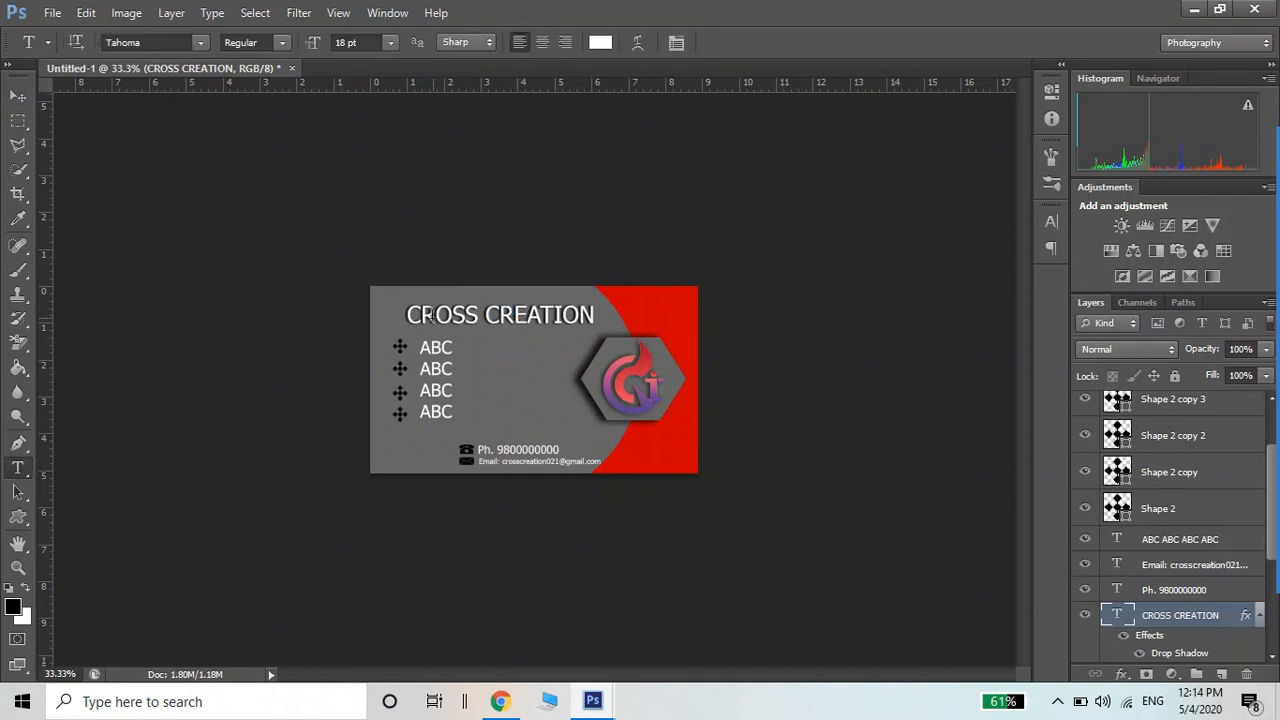
key(v)
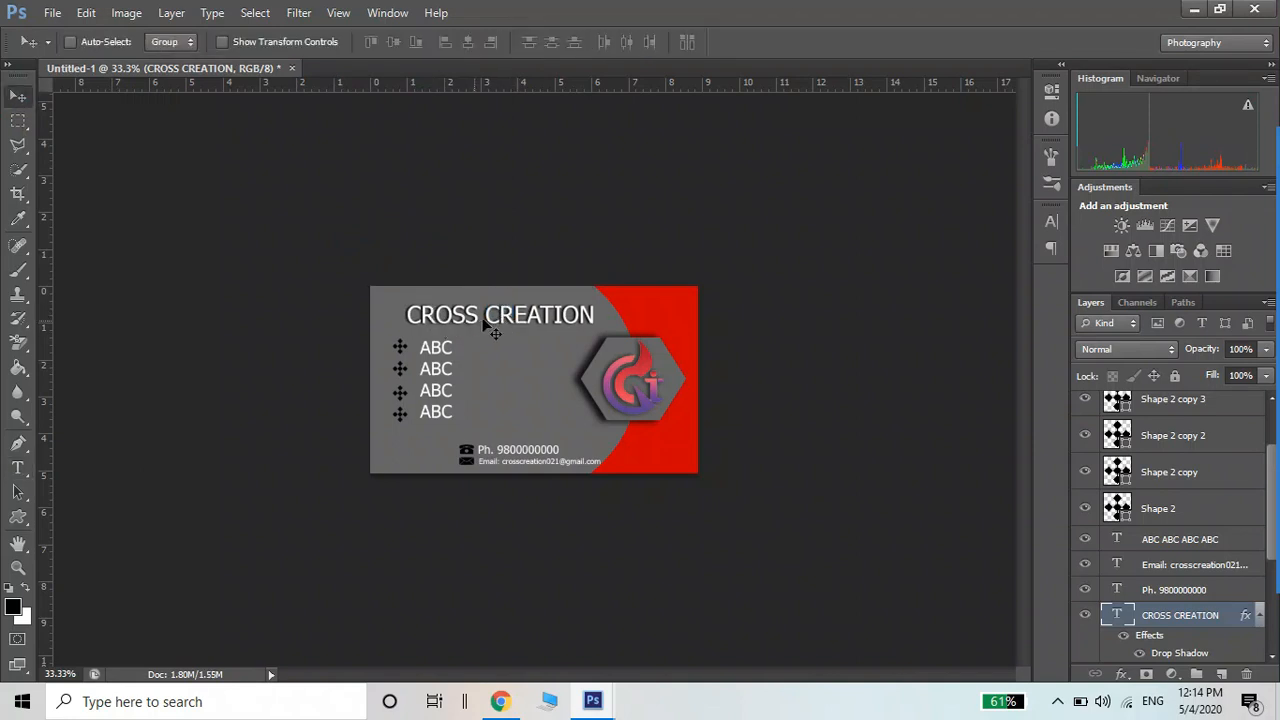
key(ctrl+t)
drag(594, 333, 570, 327)
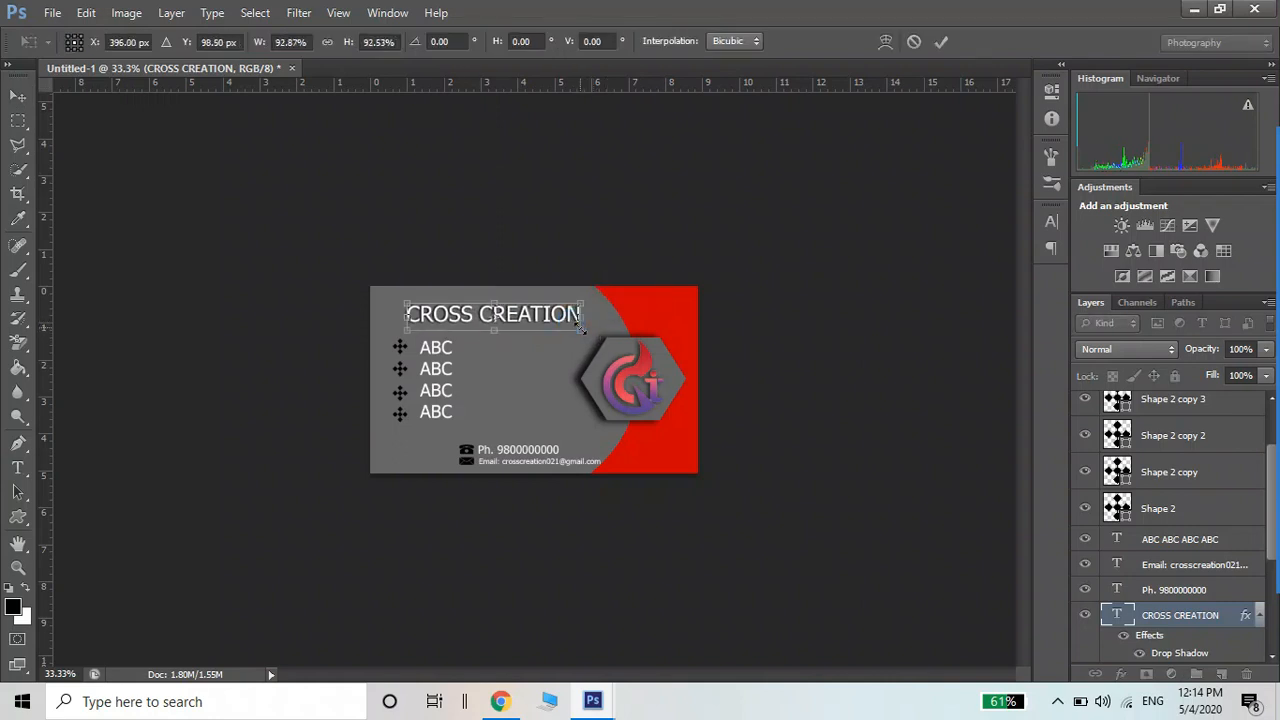
key(Return)
key(t)
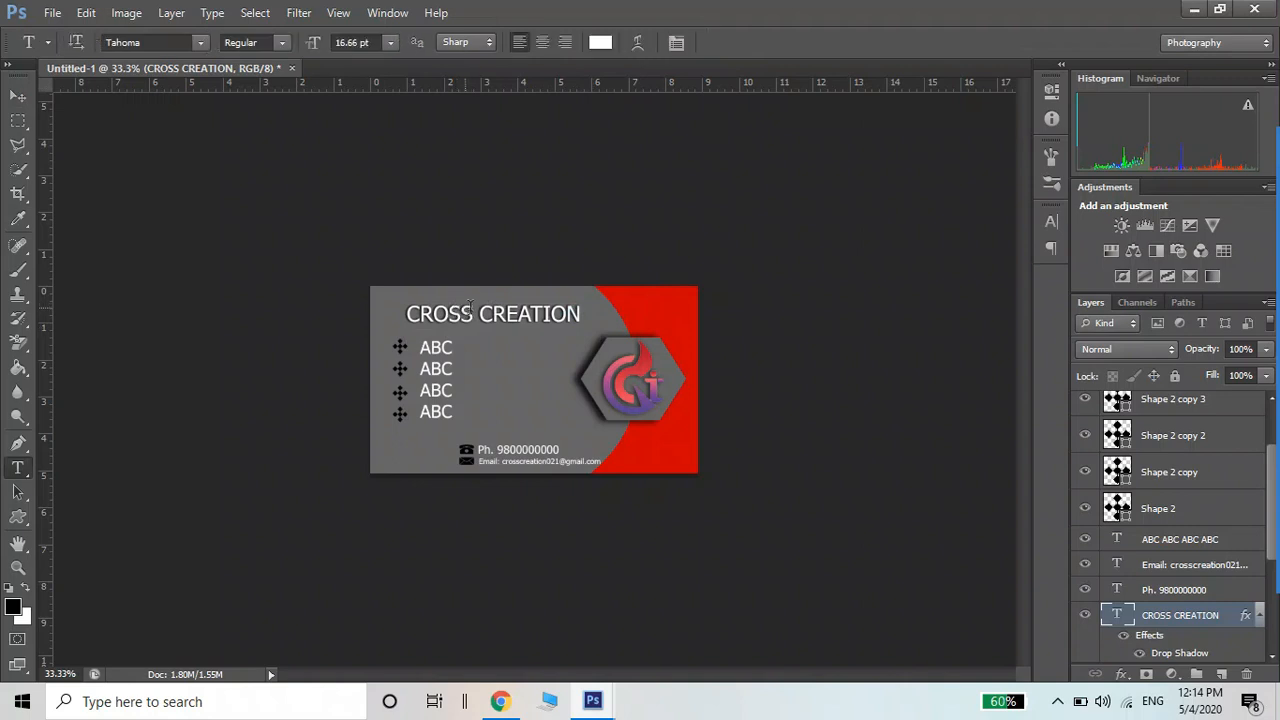
click(468, 308)
key(ctrl+a)
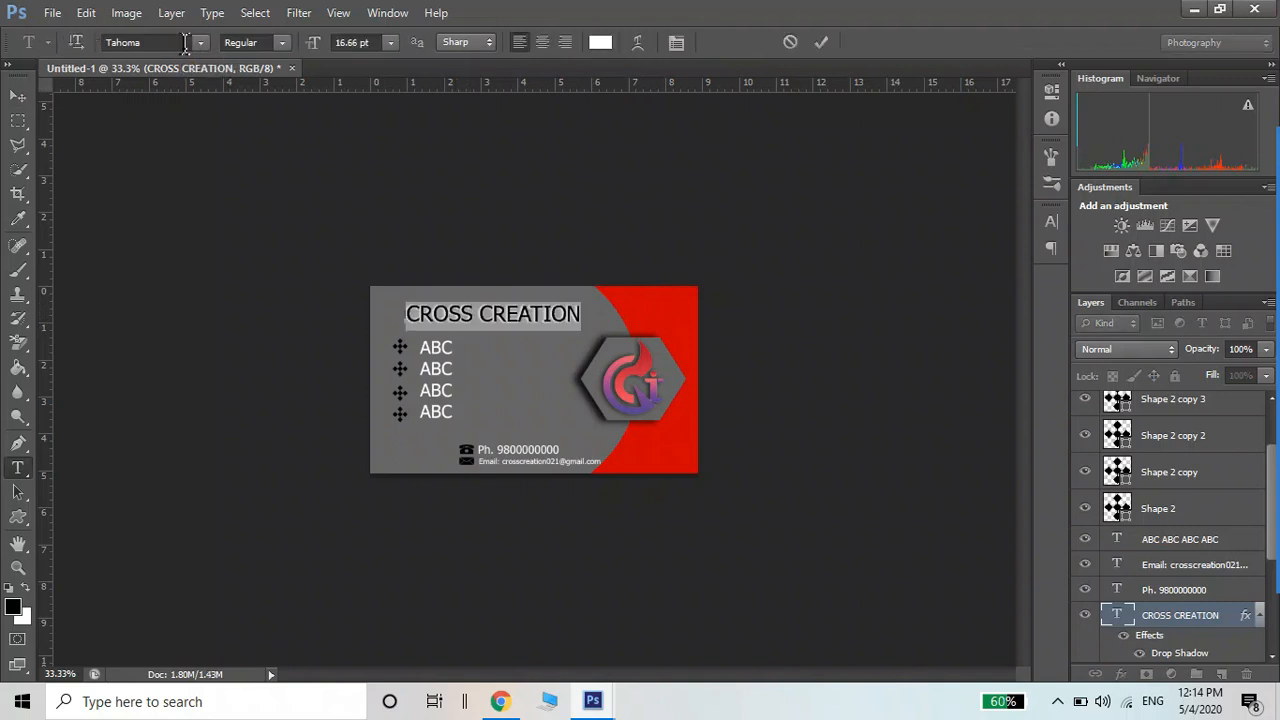
Change the title font to Tarzan and shift it slightly left
click(202, 48)
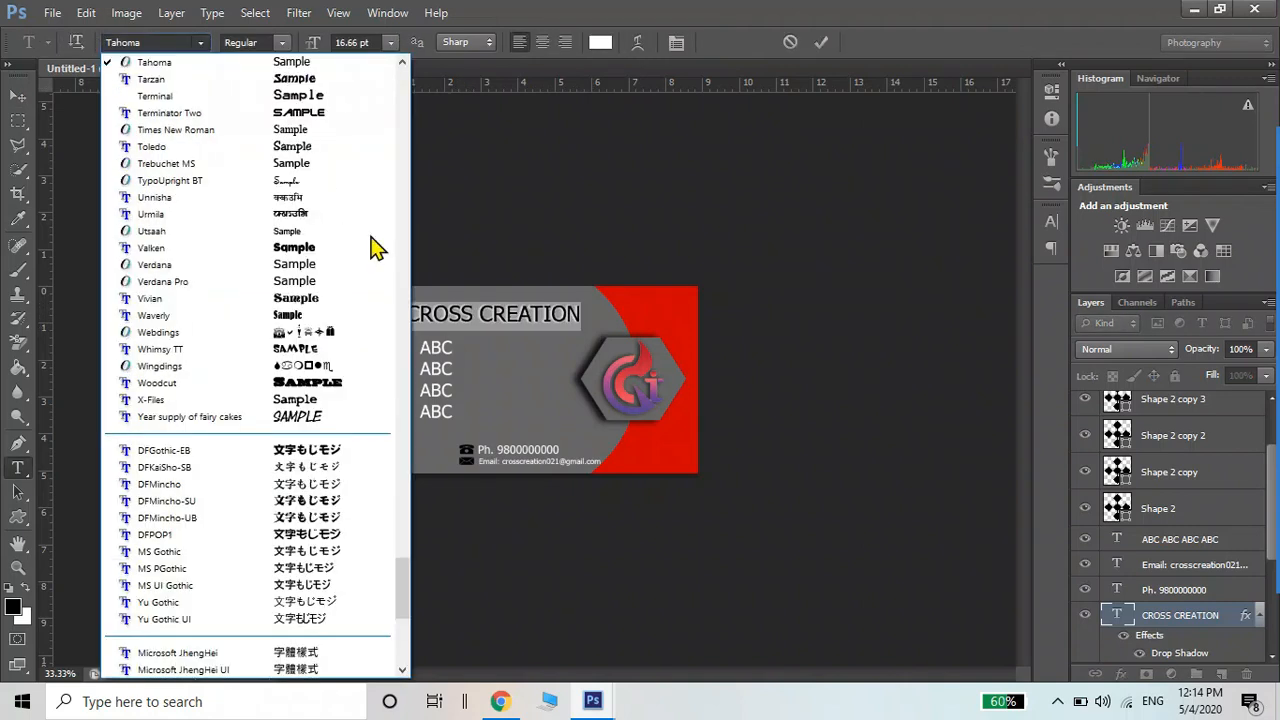
click(375, 95)
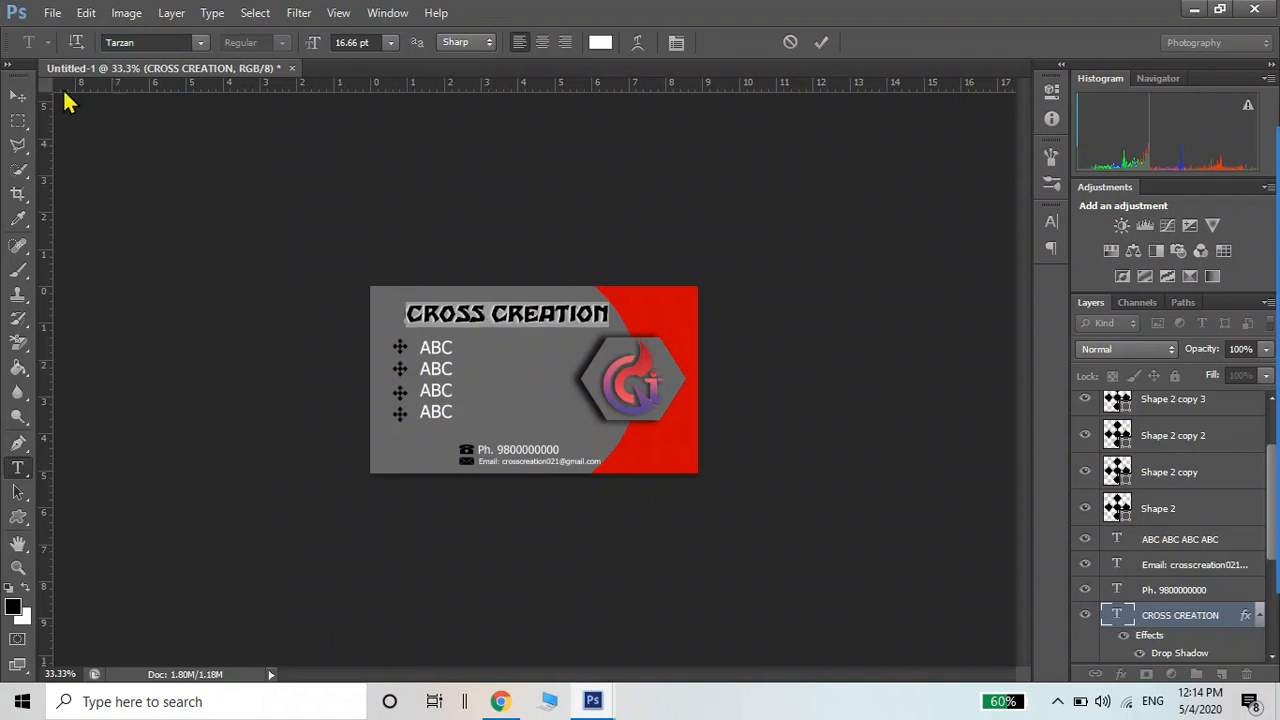
click(29, 96)
drag(469, 315, 458, 315)
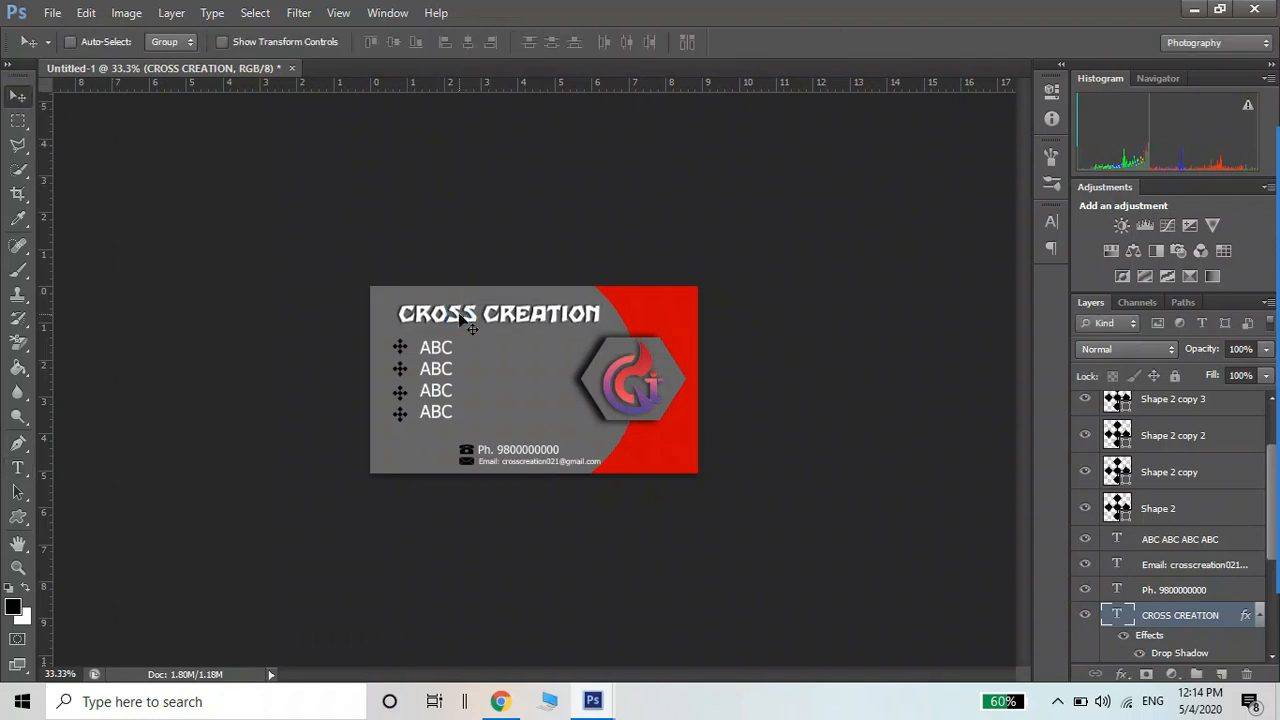
Colour the CROSS CREATION title red (cc0000) sampled from the card
key(t)
click(468, 311)
key(ctrl+a)
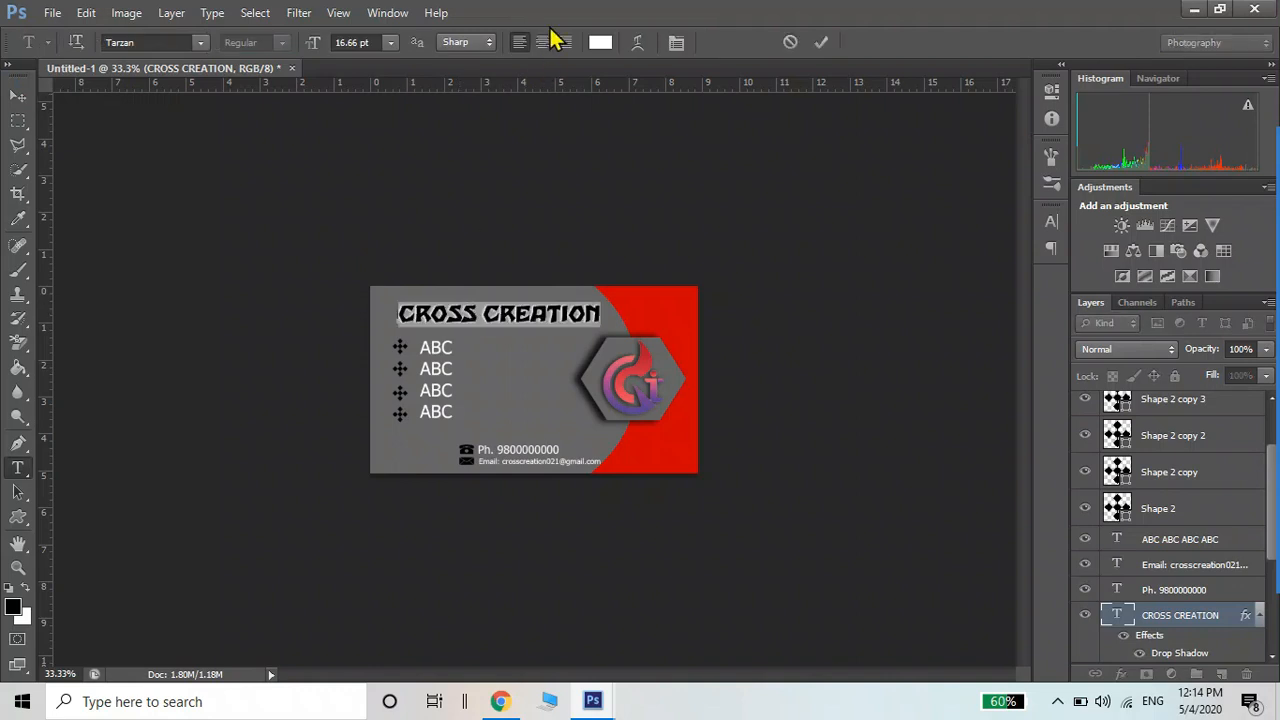
click(600, 42)
click(672, 296)
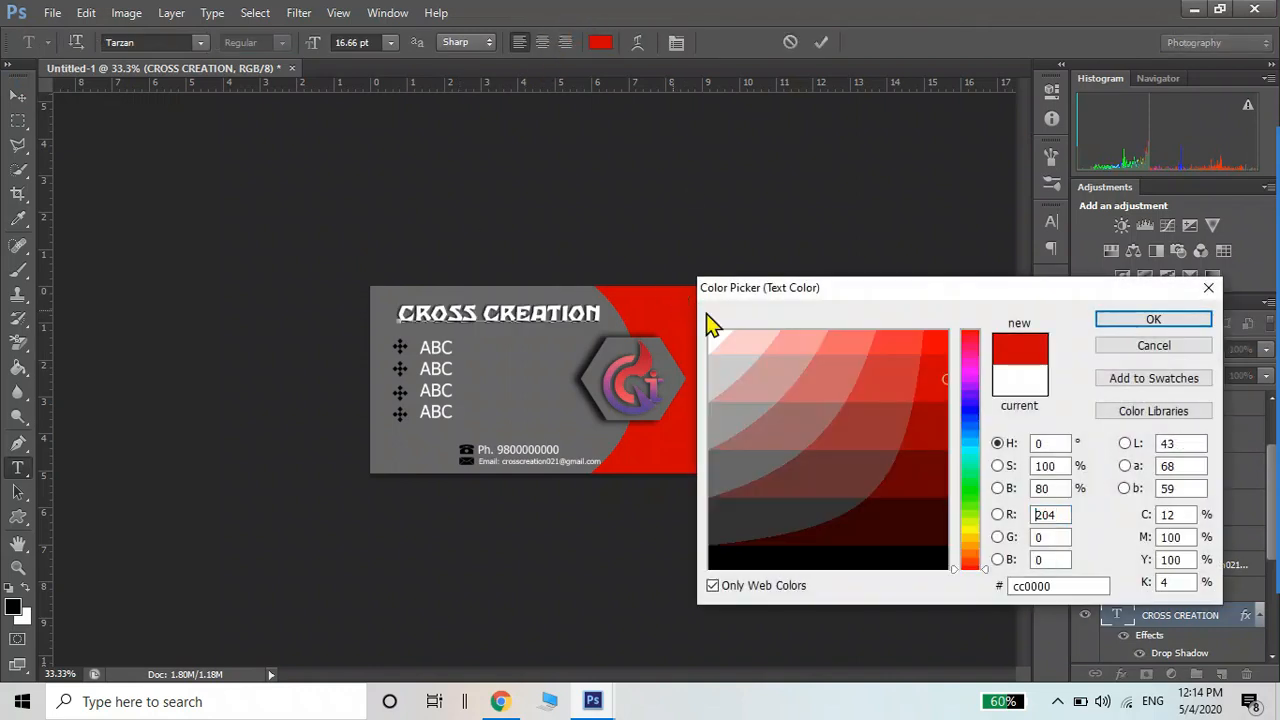
click(1111, 322)
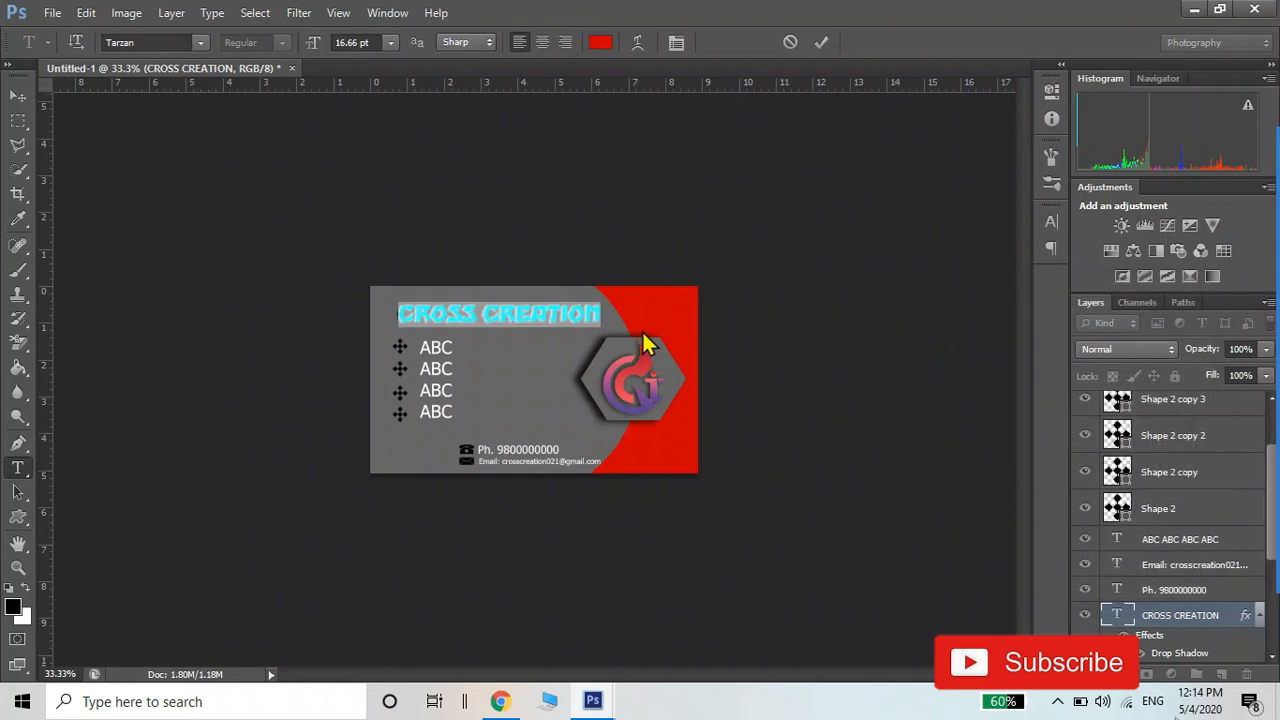
click(17, 96)
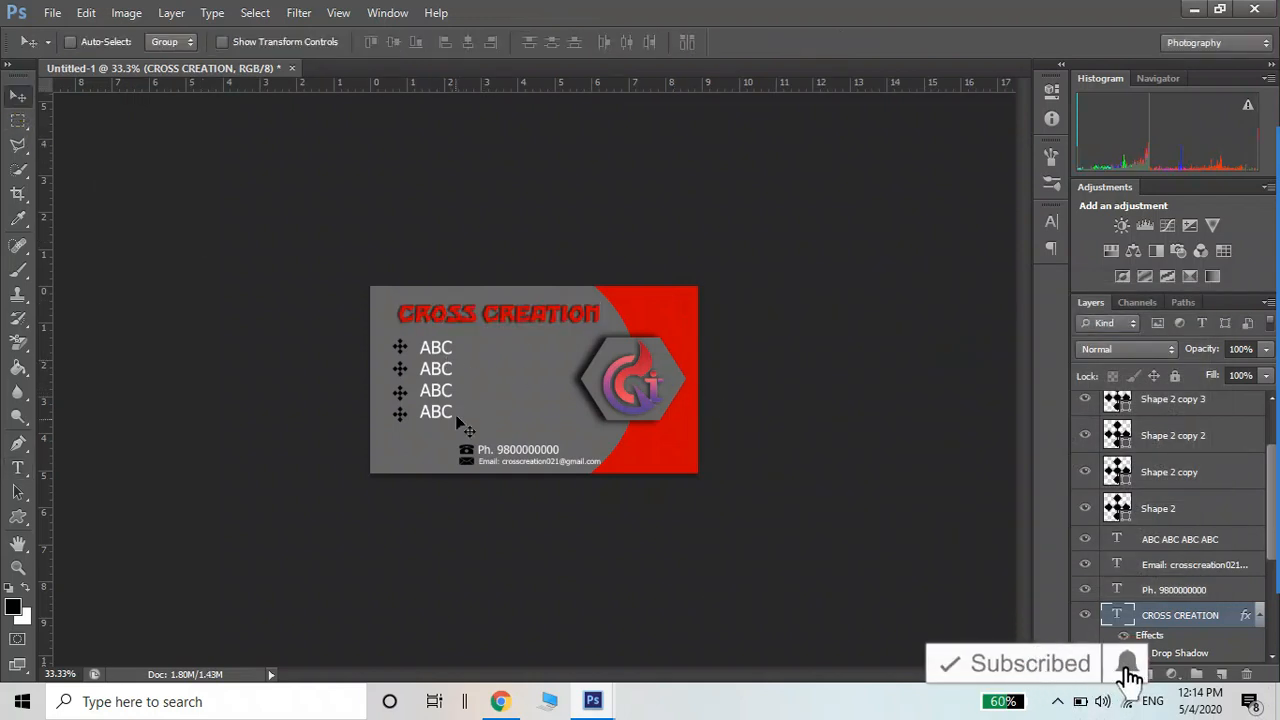
Select all four ABC bullet lines for text editing
key(t)
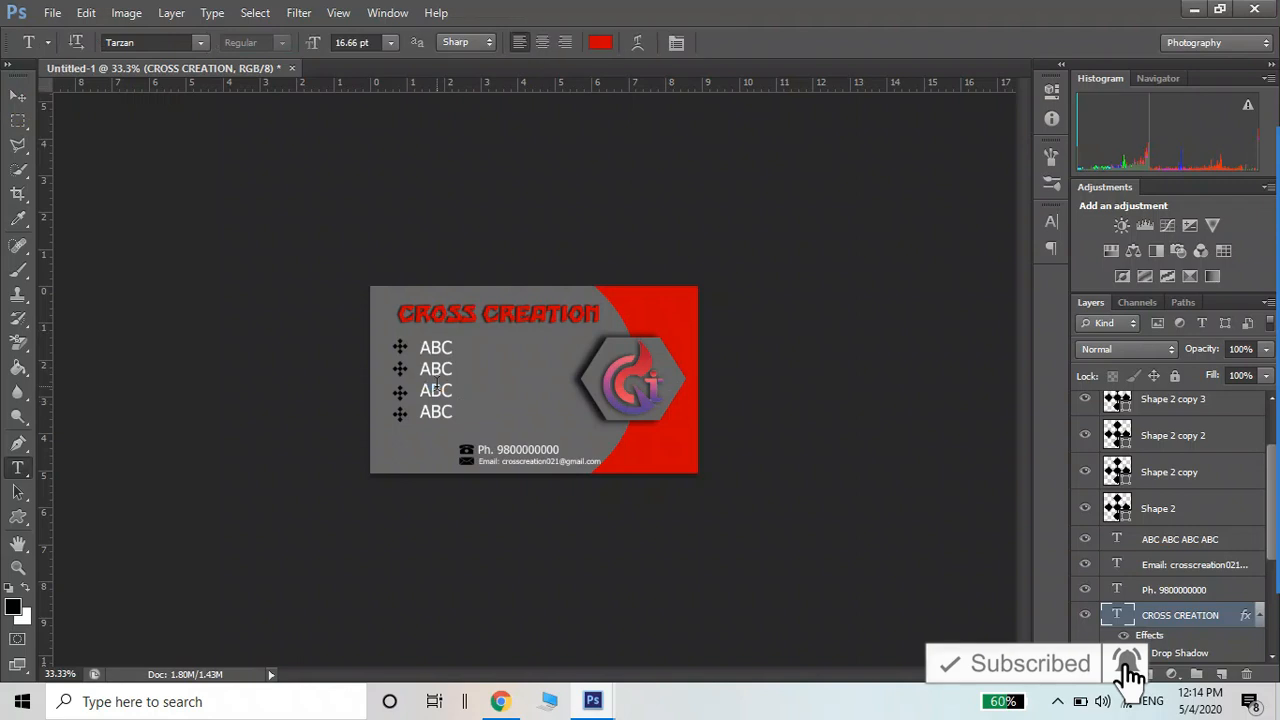
click(437, 388)
key(ctrl+a)
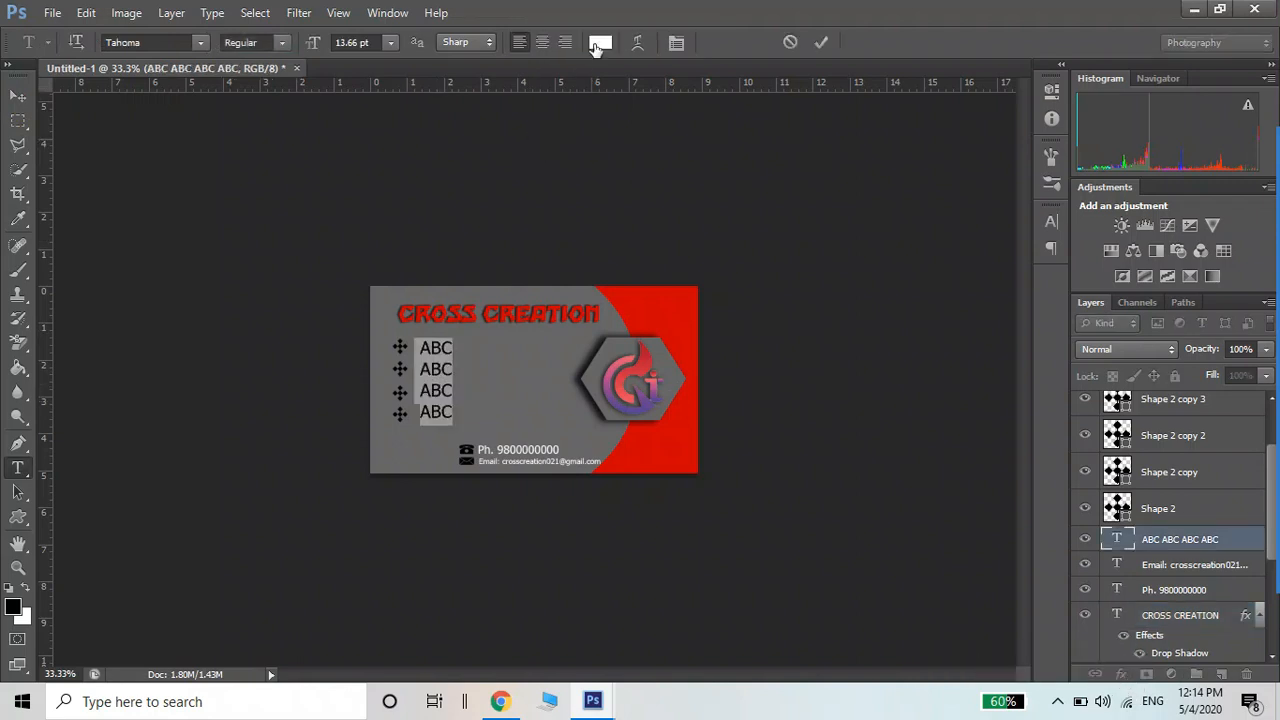
Set the four ABC bullet lines' text colour to pale yellow ffff66 and commit
click(599, 43)
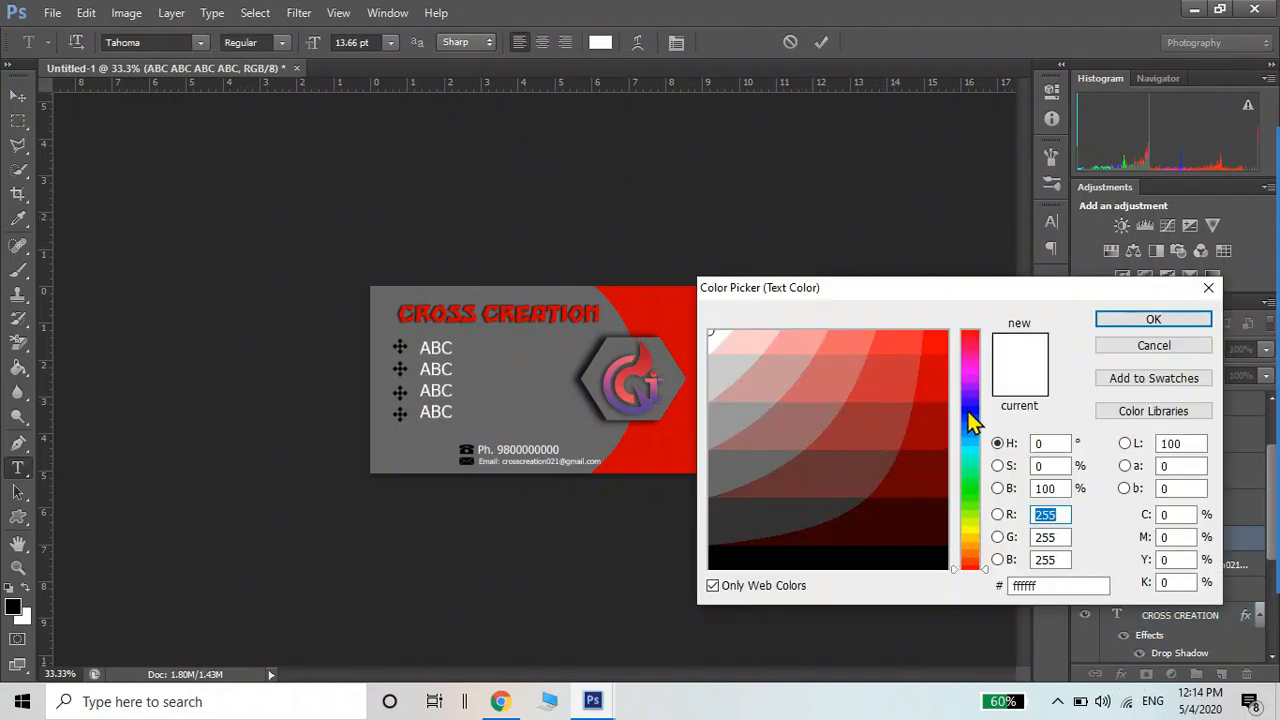
click(950, 405)
mouse_move(935, 373)
mouse_down()
mouse_move(929, 343)
mouse_move(943, 441)
mouse_move(910, 527)
mouse_up()
click(857, 520)
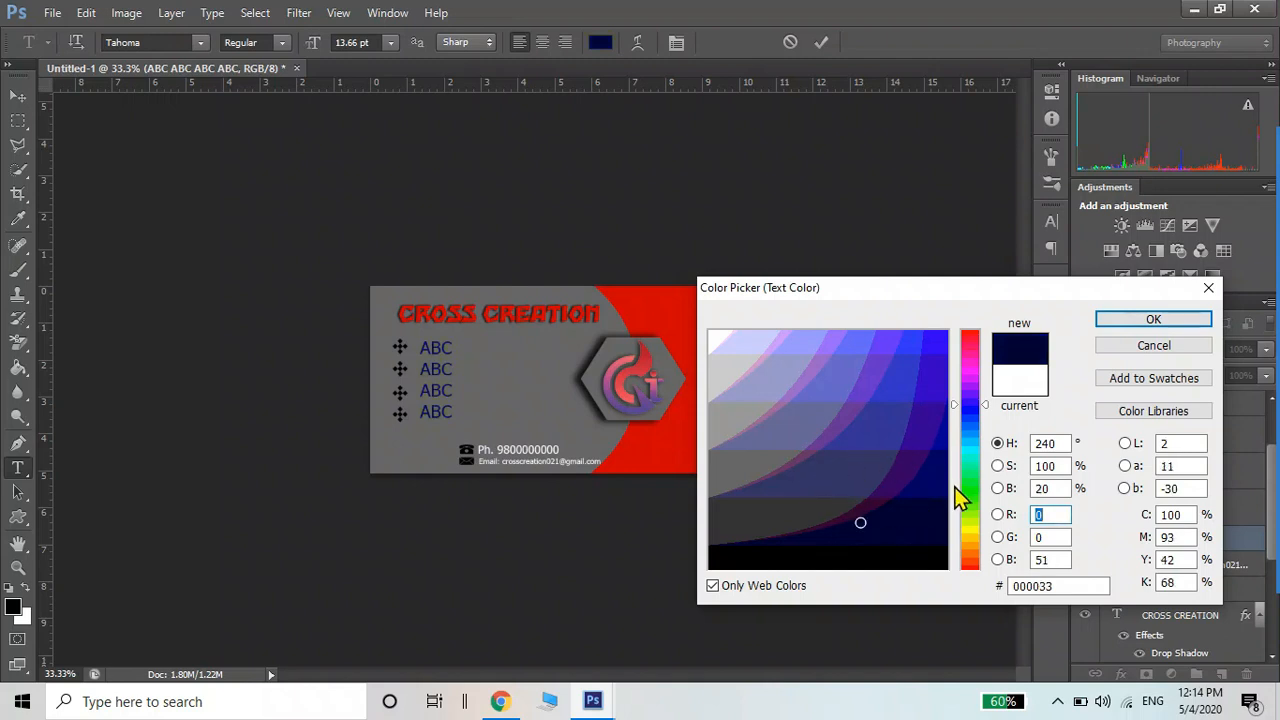
click(967, 527)
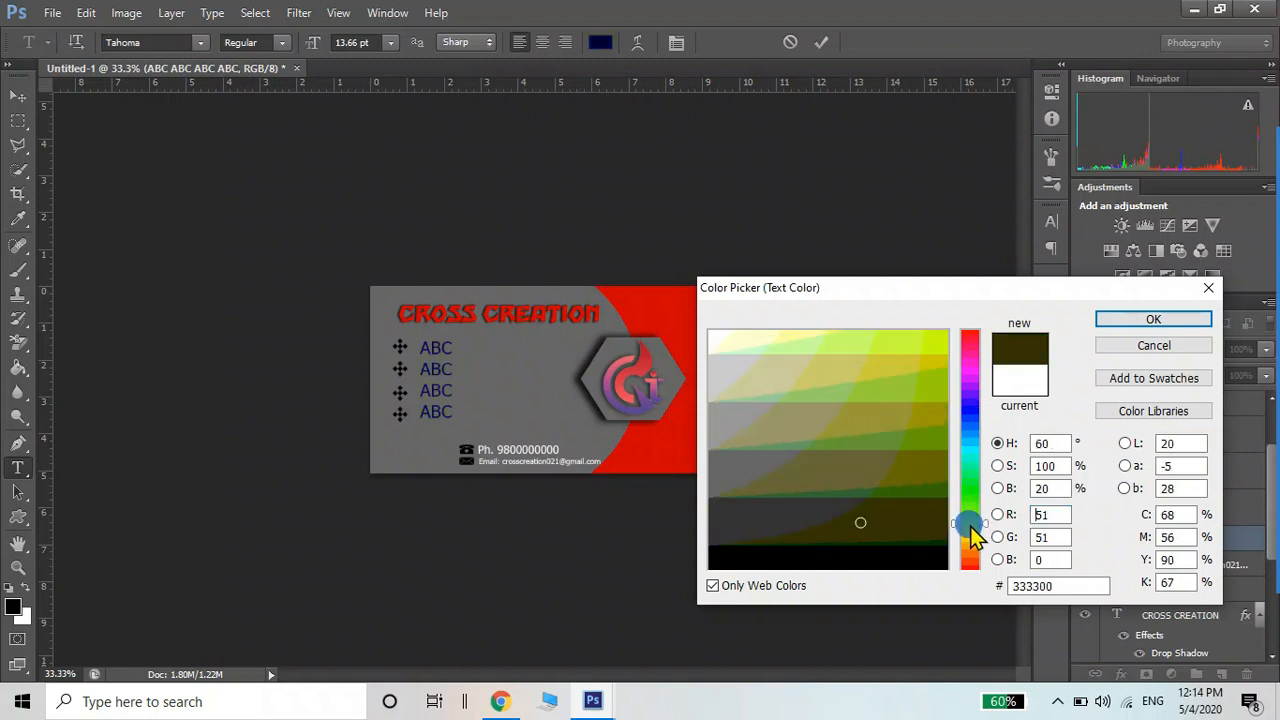
click(927, 352)
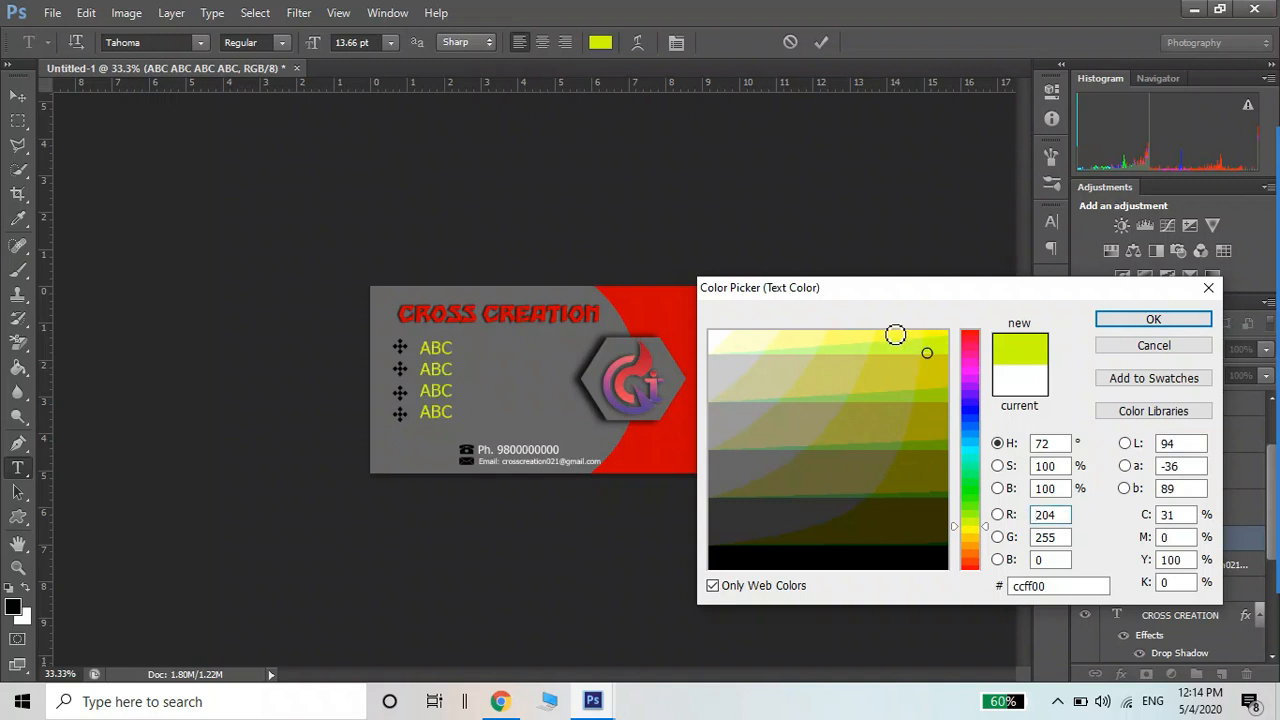
click(873, 336)
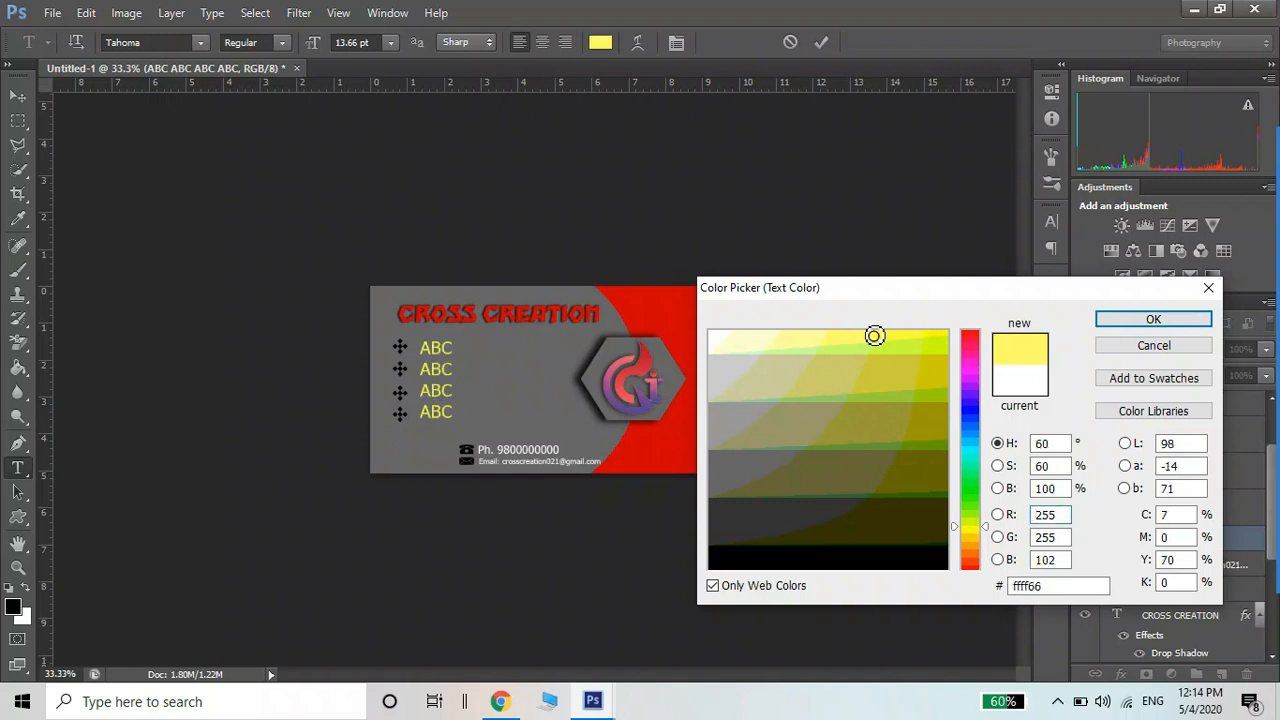
click(1106, 321)
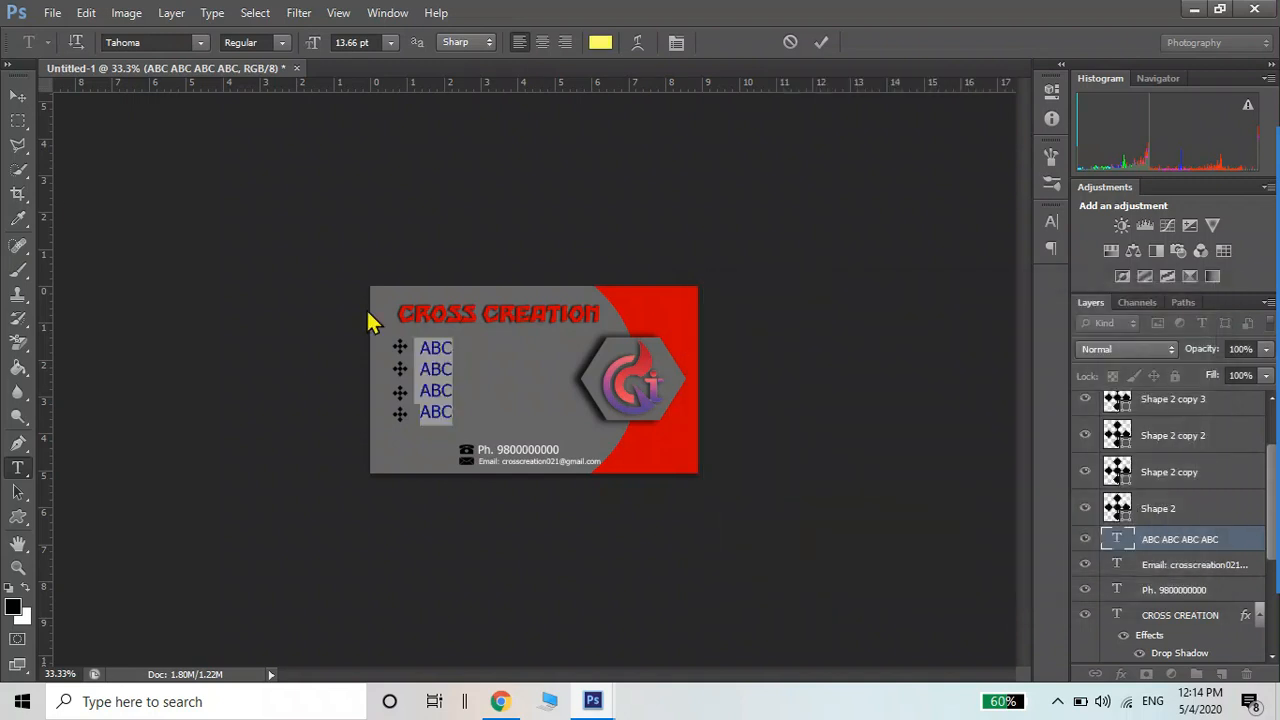
click(18, 96)
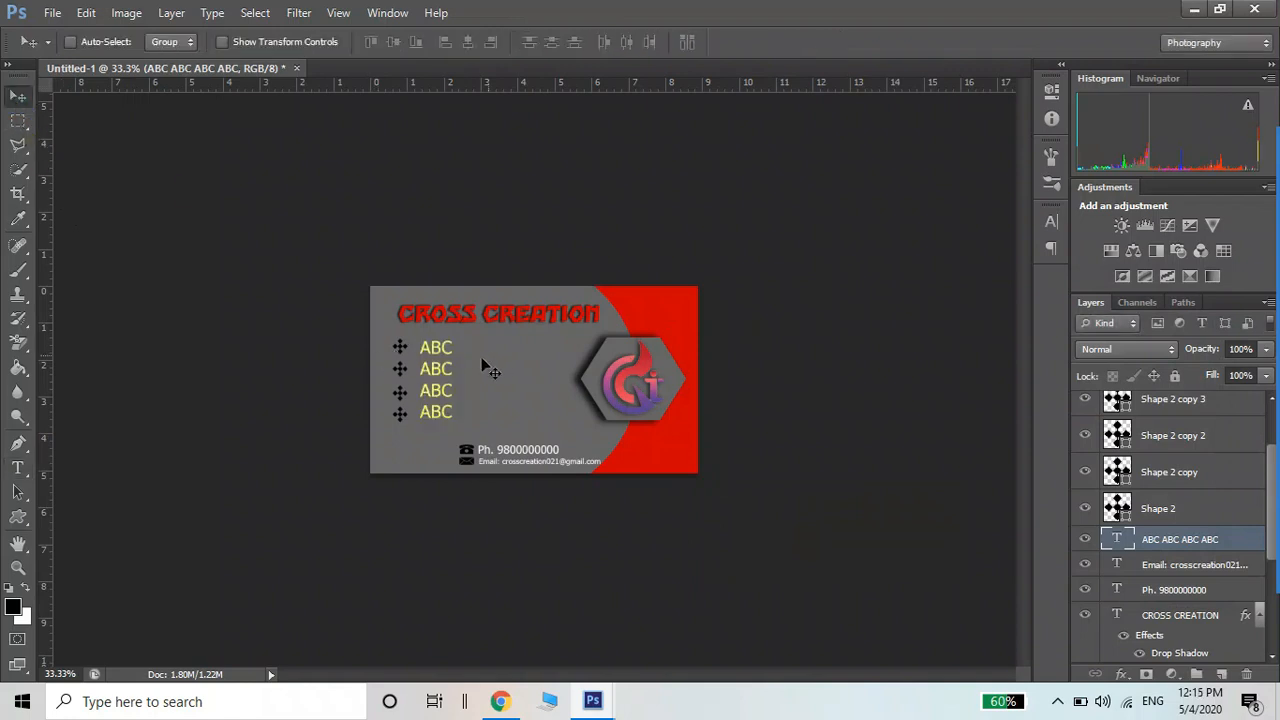
key(t)
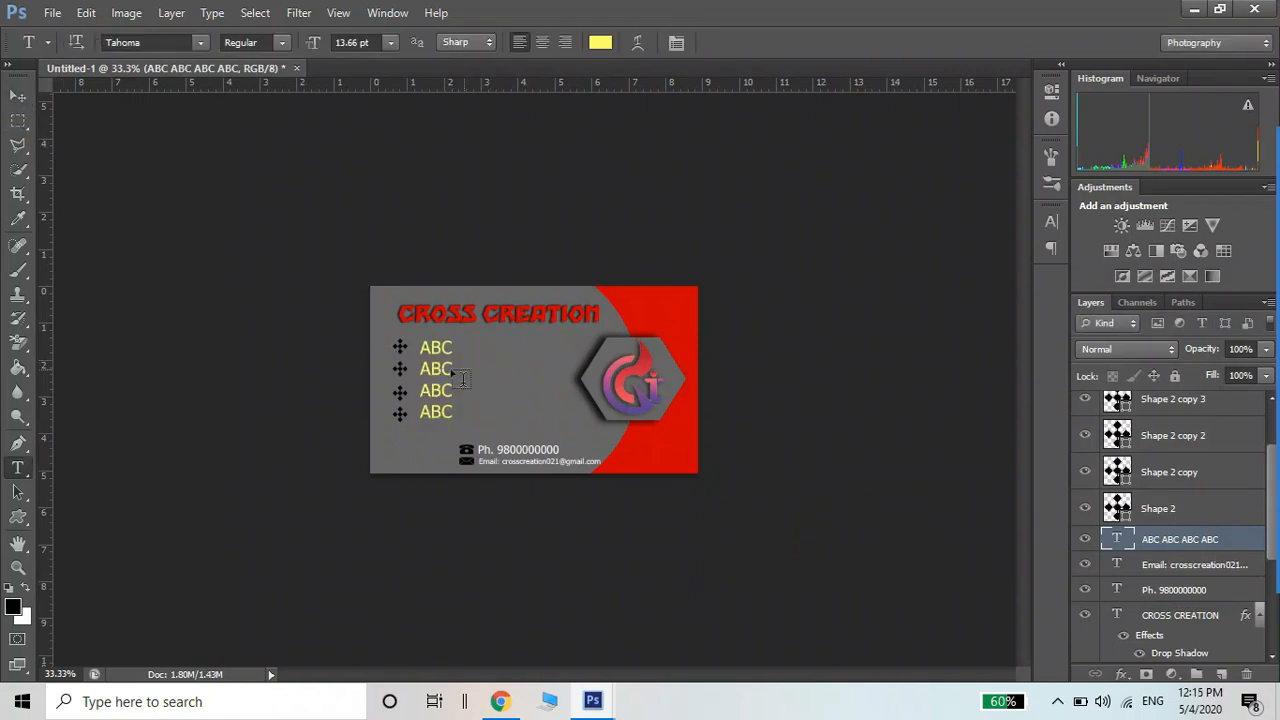
Inspect the card zoomed in, nudge the ABC lines slightly up-left, then open the Save As format list
ctrl+click(522, 402)
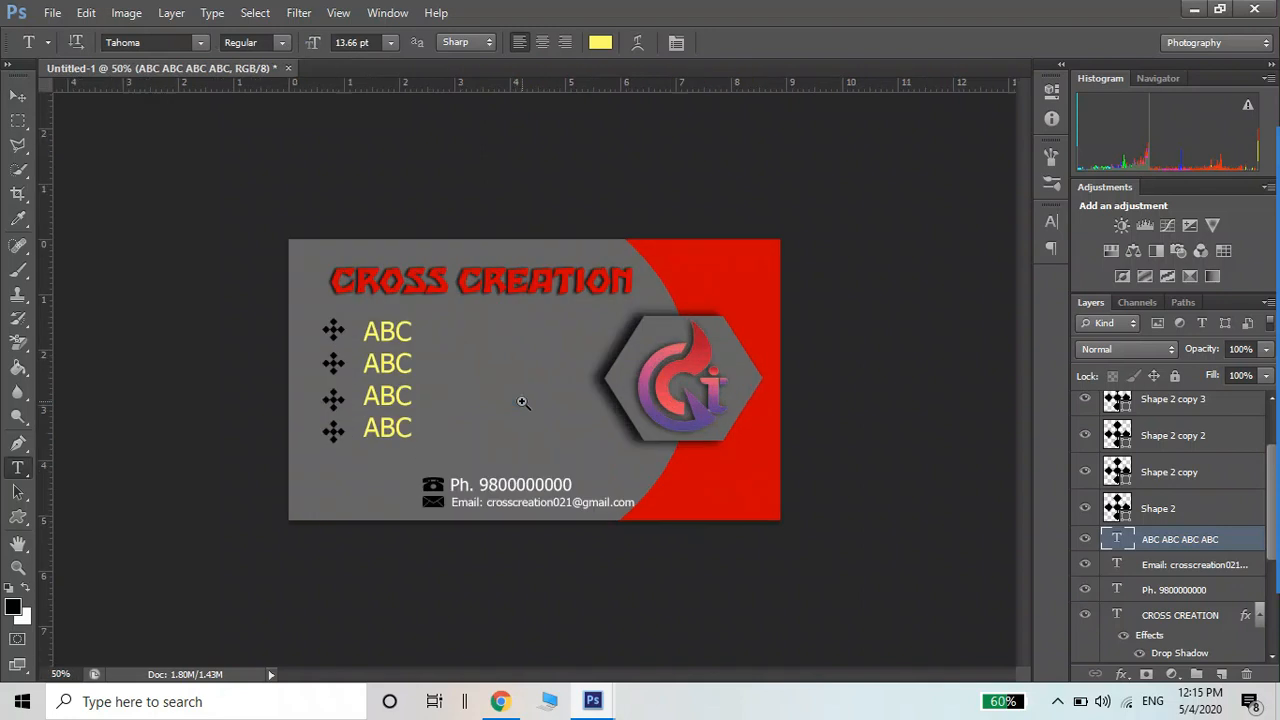
ctrl+click(522, 402)
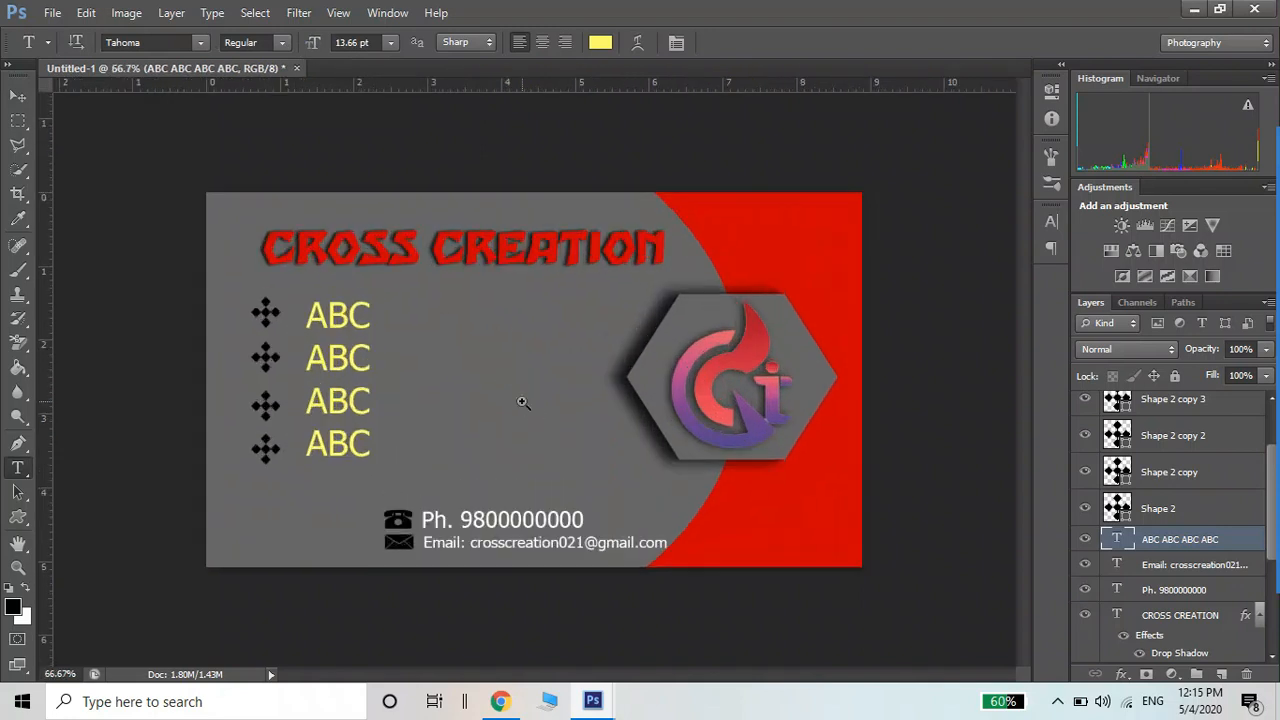
ctrl+click(522, 402)
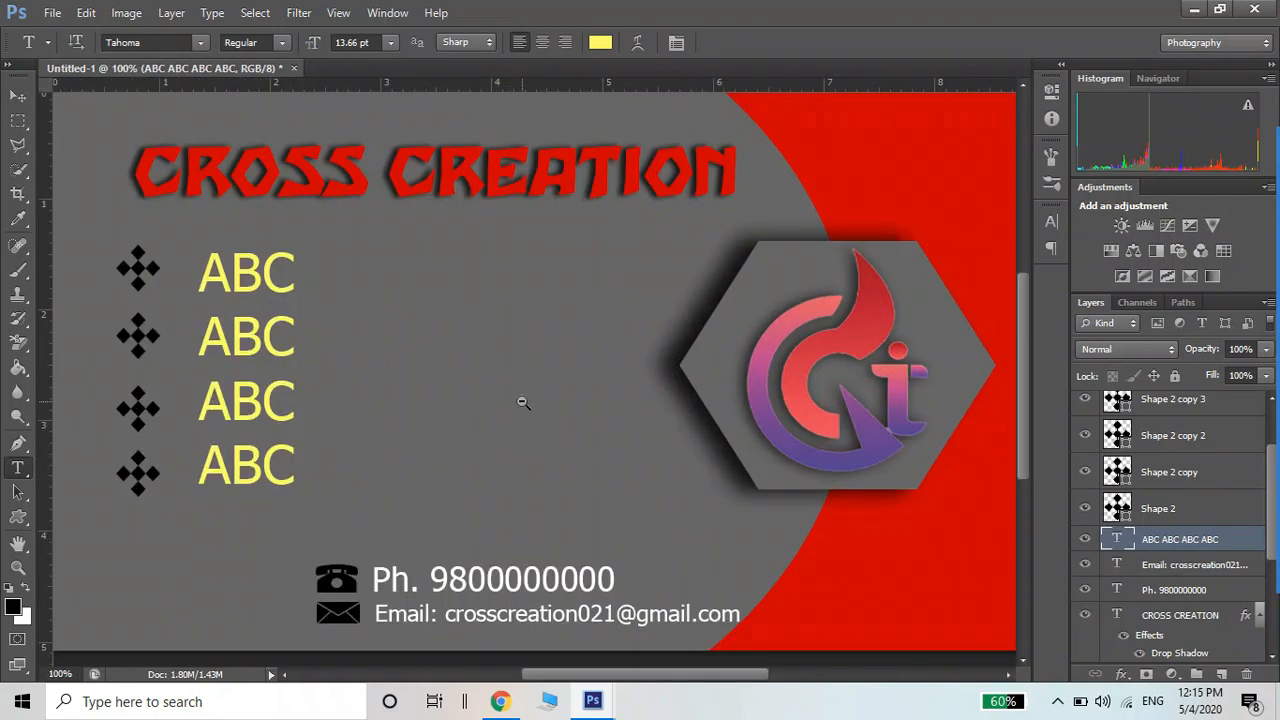
ctrl+alt+click(520, 401)
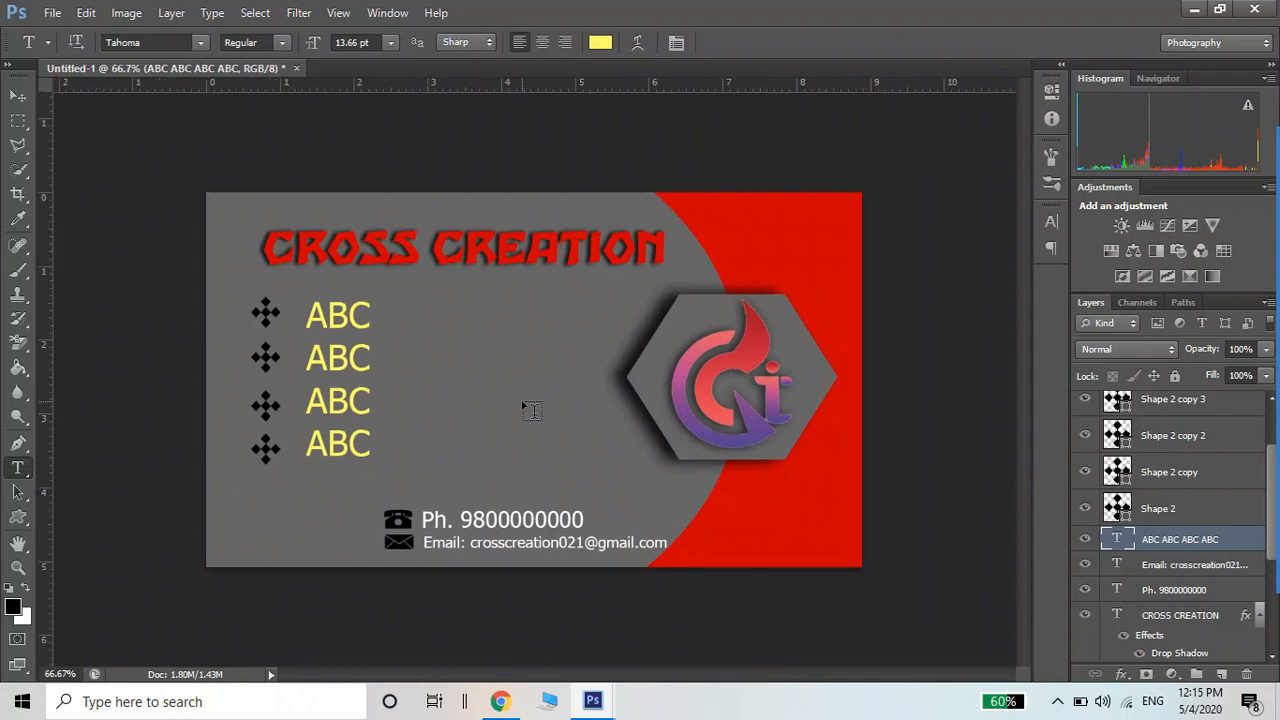
click(17, 96)
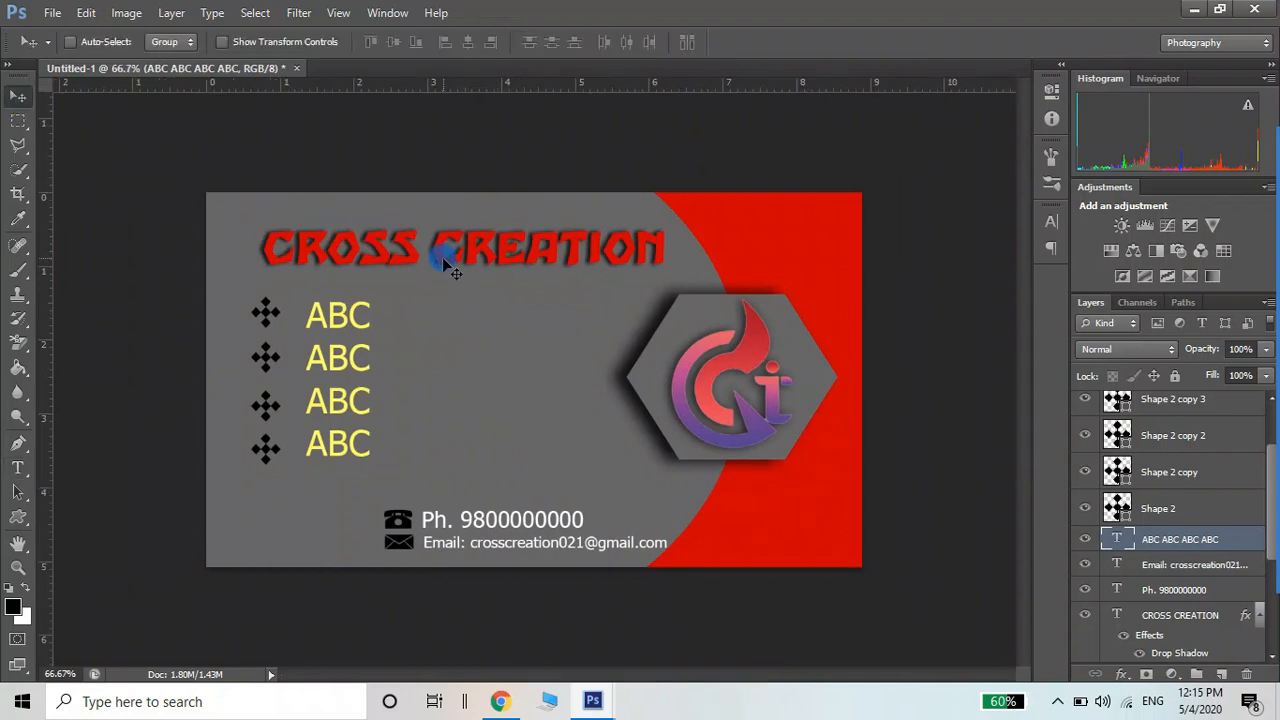
mouse_move(443, 258)
mouse_down()
mouse_move(462, 262)
mouse_move(442, 254)
mouse_up()
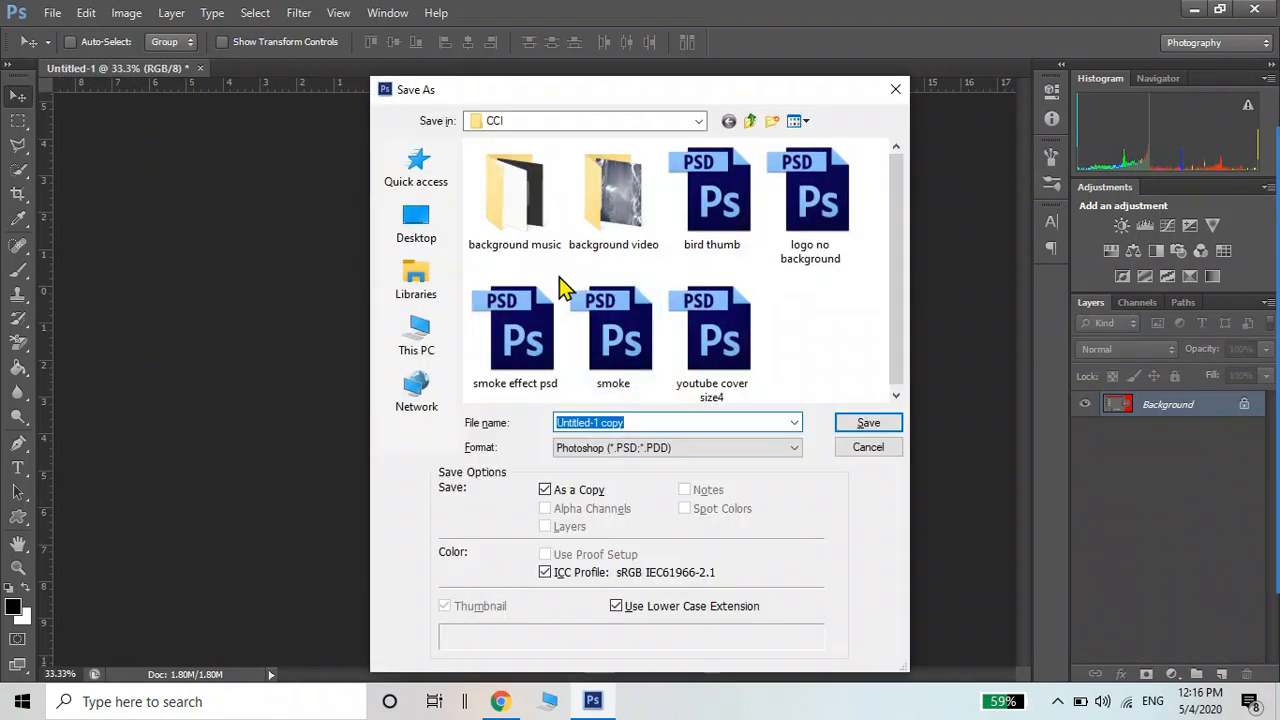
click(760, 447)
Save the card as a JPEG named starting 'my' in the CCI folder at High quality
click(720, 551)
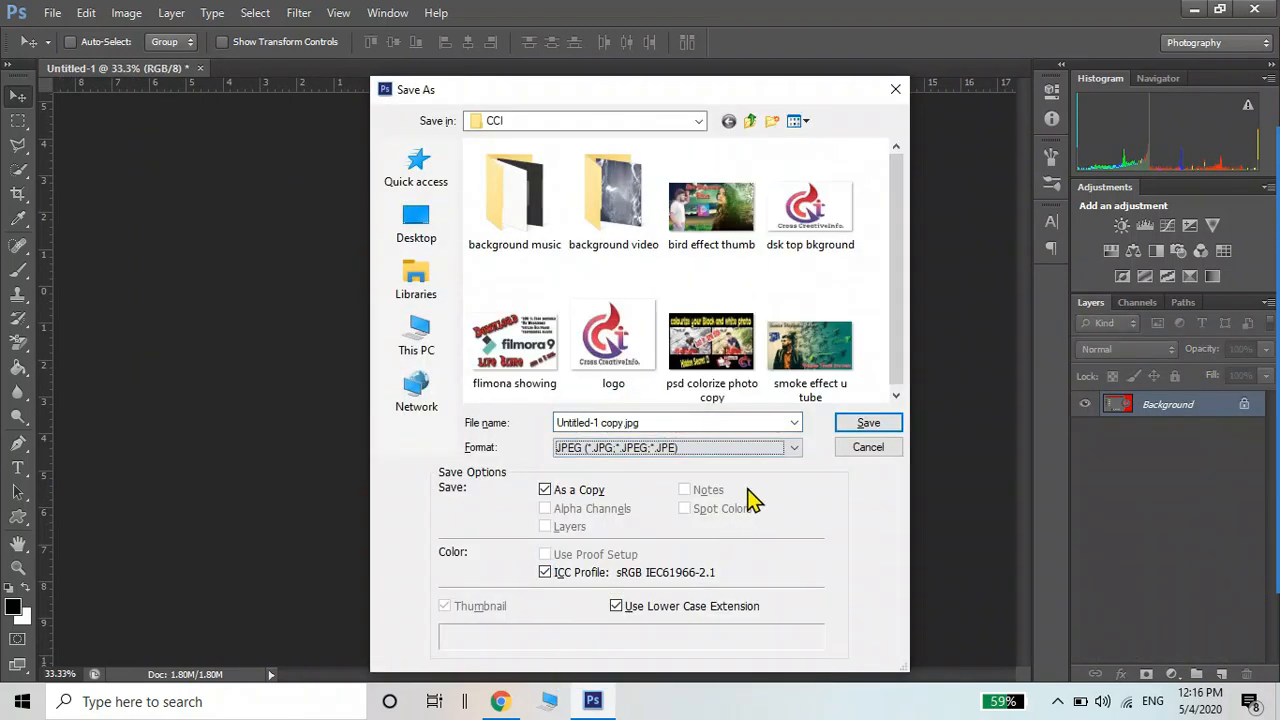
click(771, 422)
text(my visiting card)
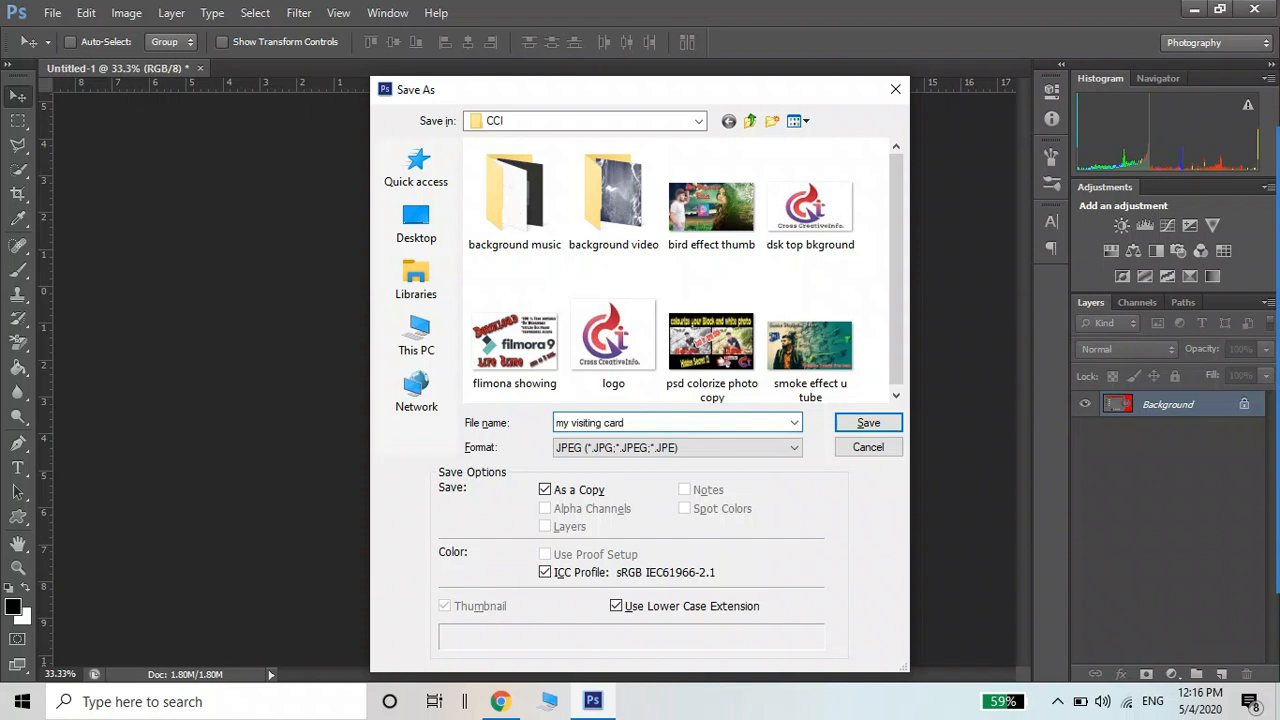
key(Return)
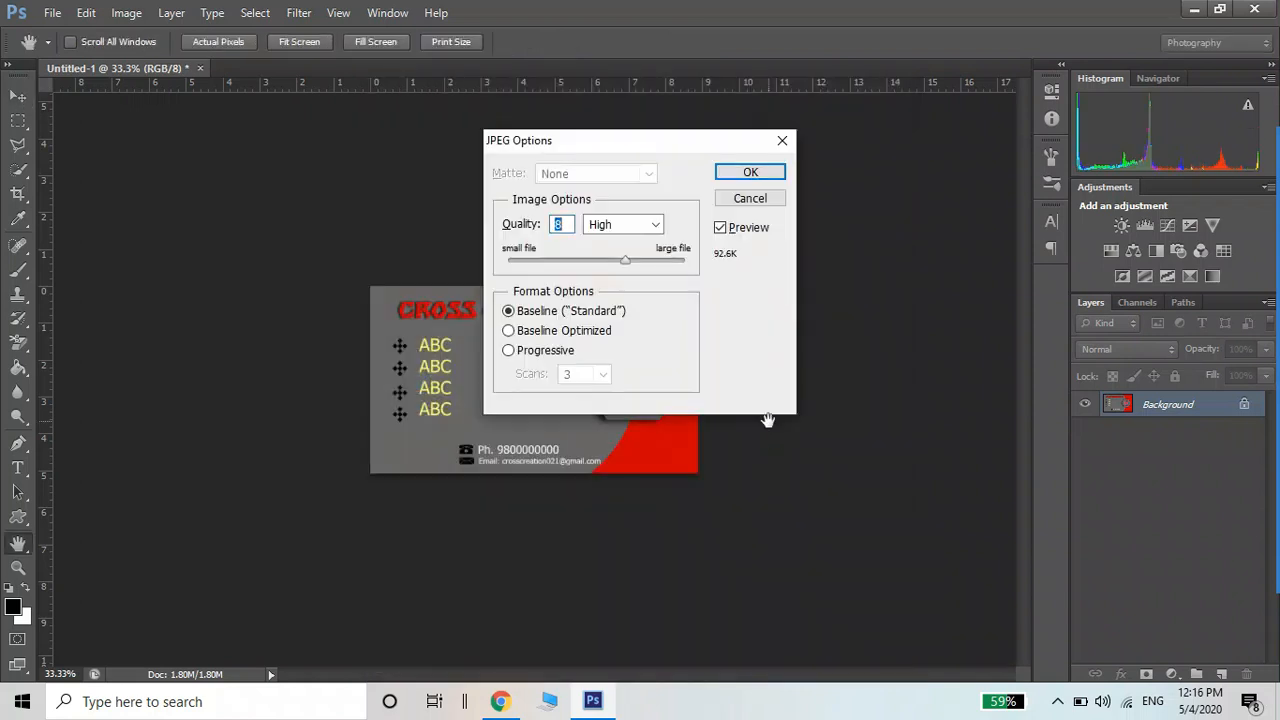
key(Return)
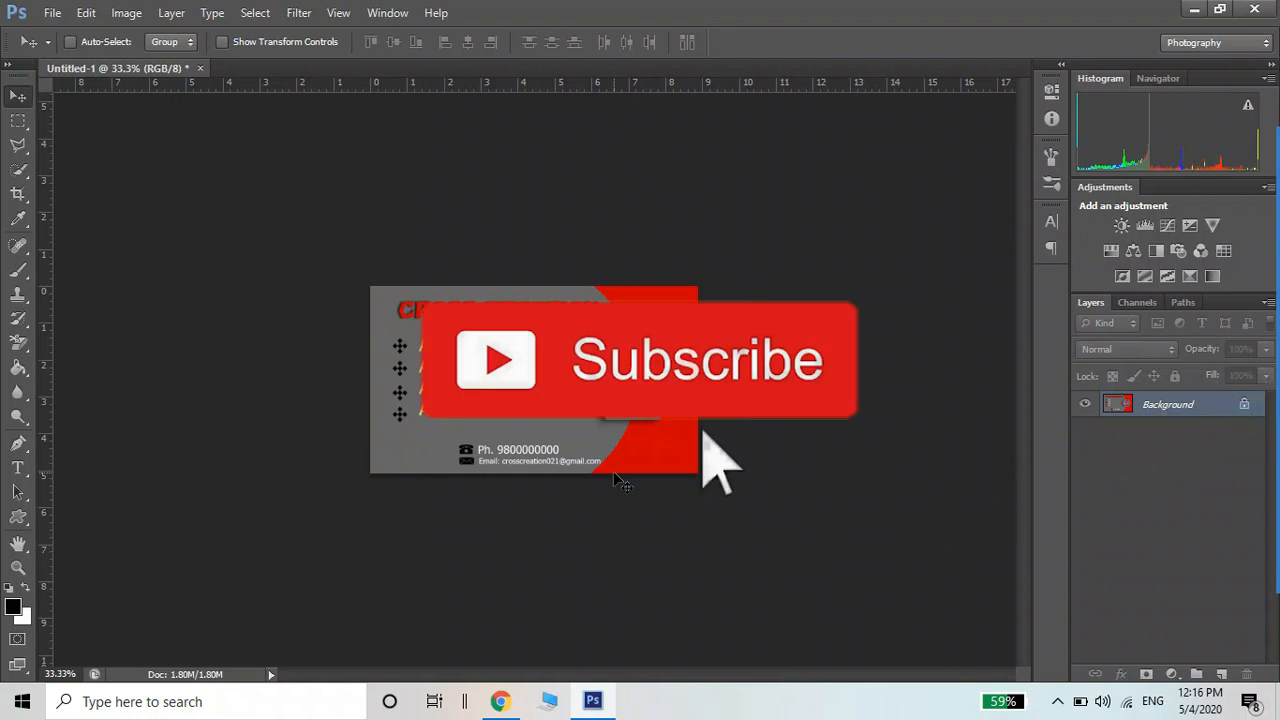
Close the card without saving the layered version, minimize Photoshop and stop recording
key(ctrl+w)
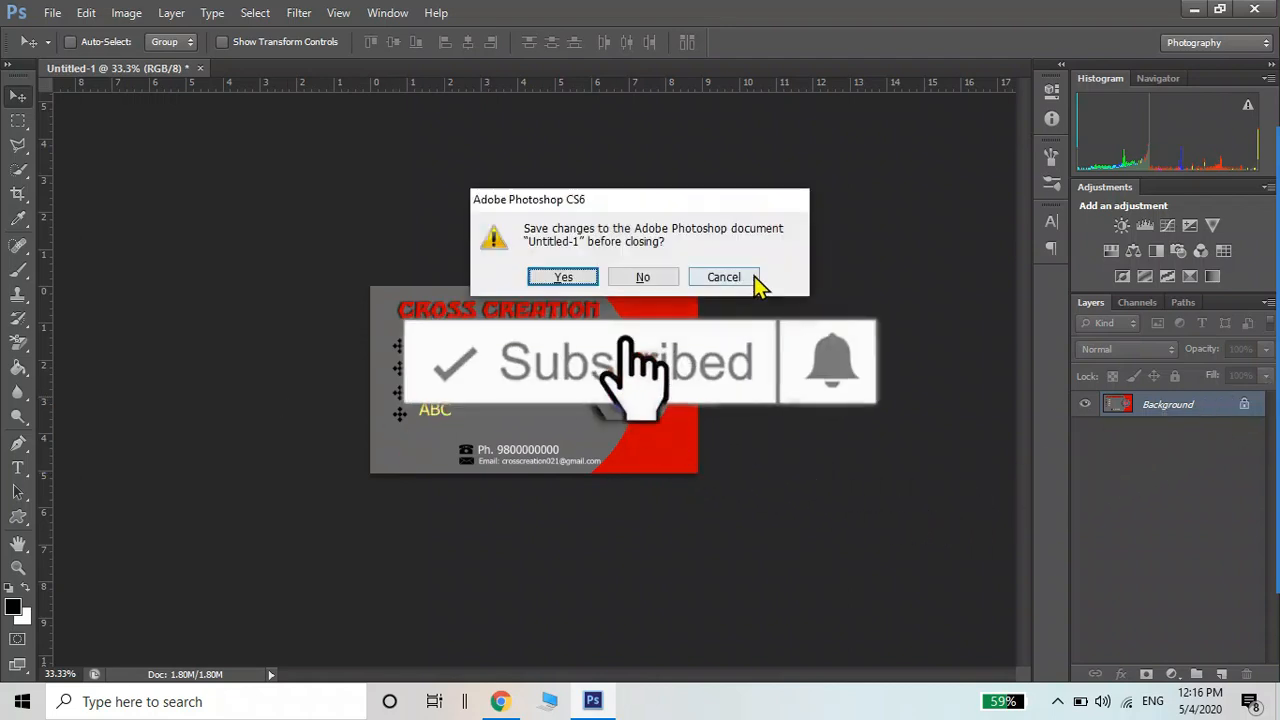
click(652, 277)
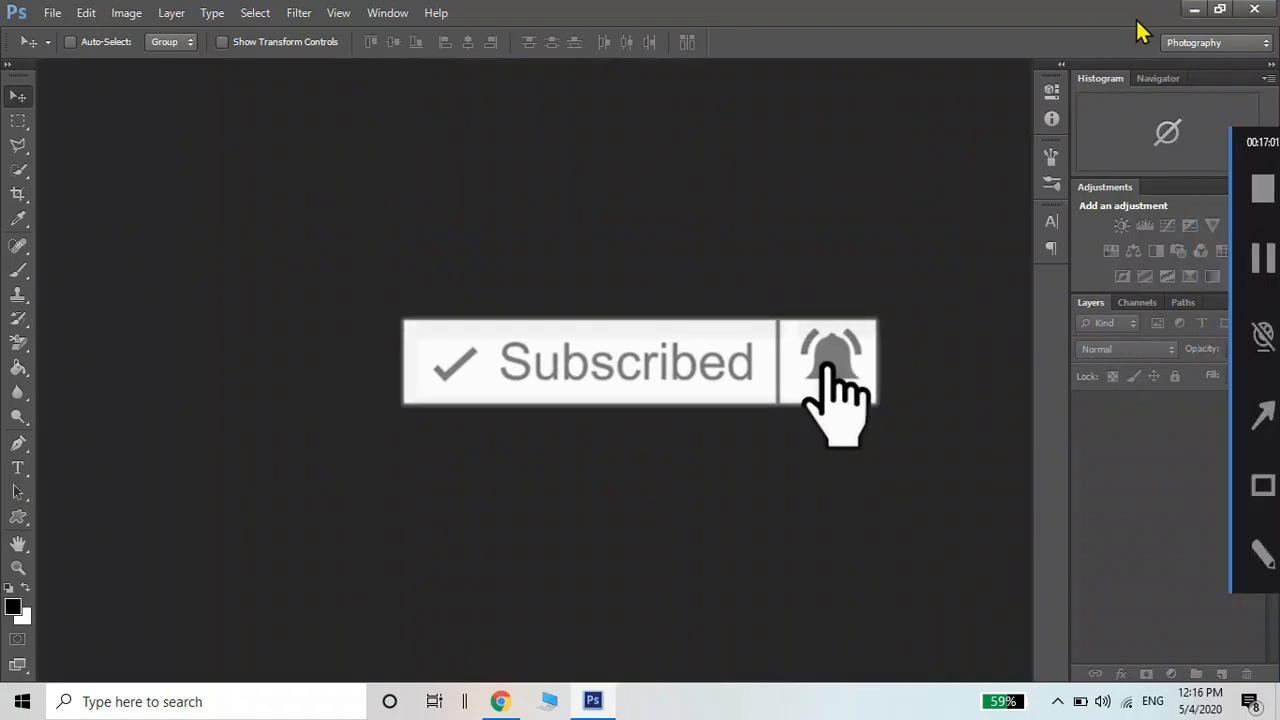
click(1195, 9)
mouse_move(1275, 480)
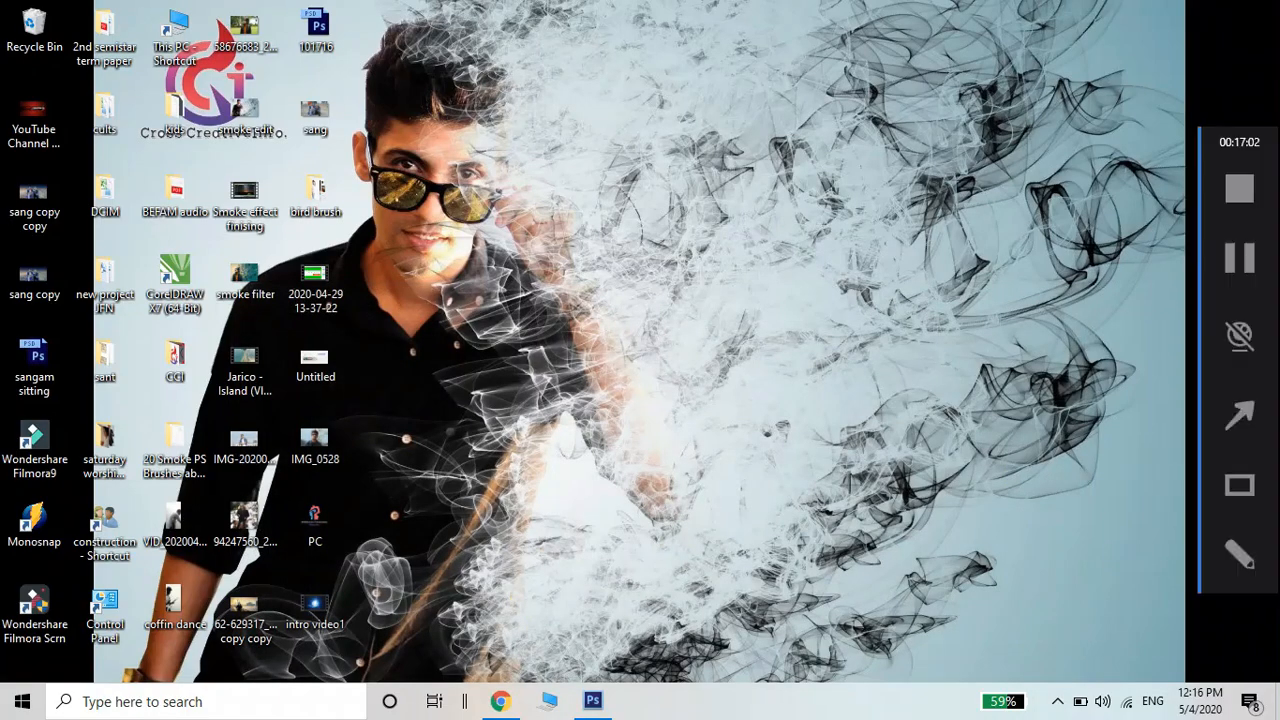
click(1261, 199)
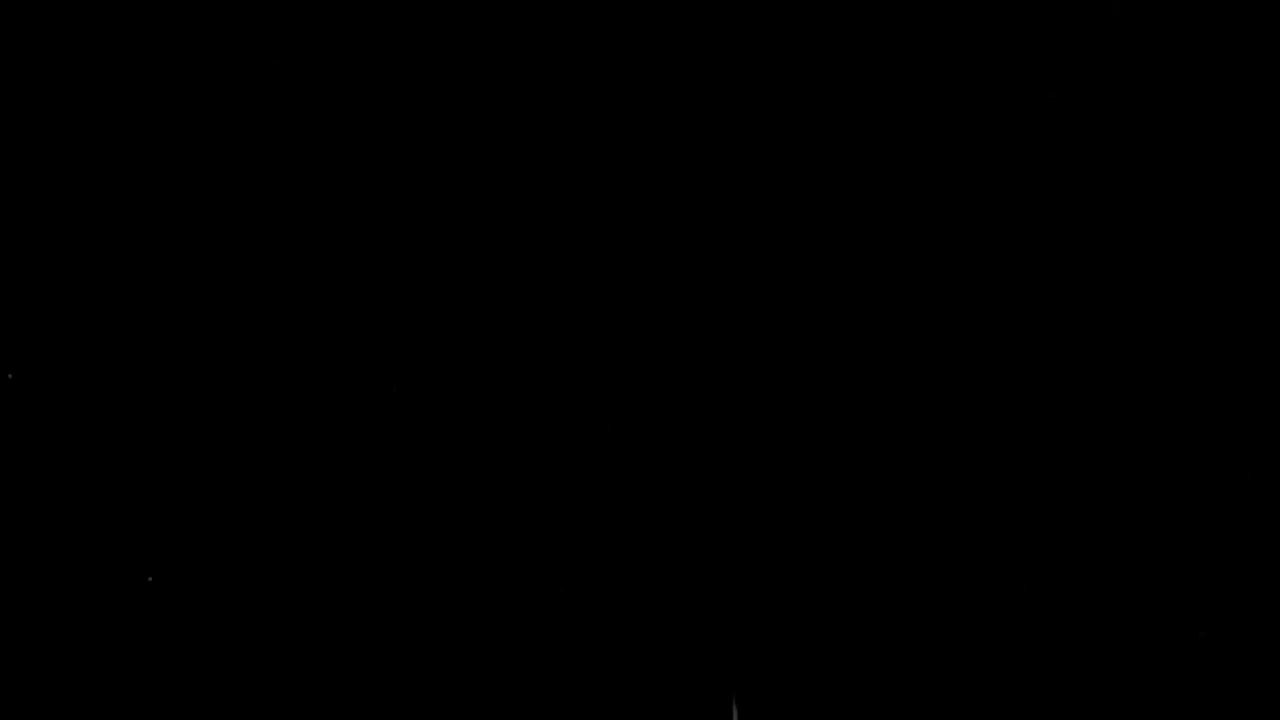